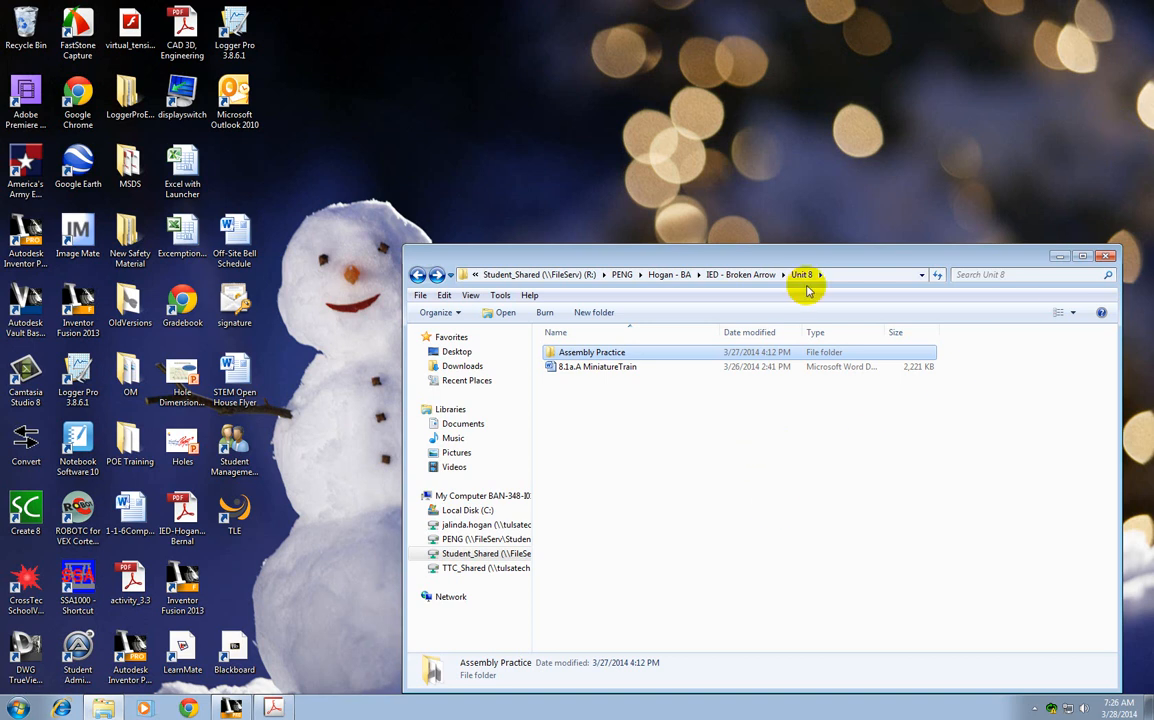
# Step: Copy the Assembly Practice folder in Unit 8 and open the folder to show its part files
pyautogui.rightClick(603, 358)
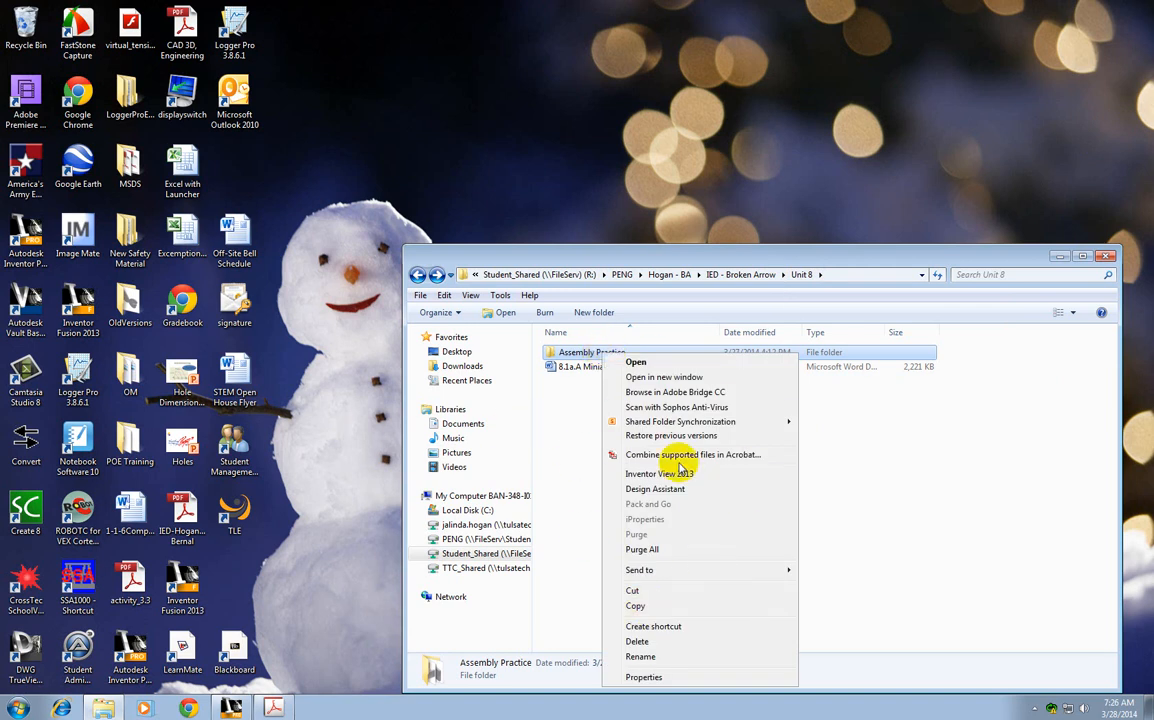
pyautogui.click(636, 606)
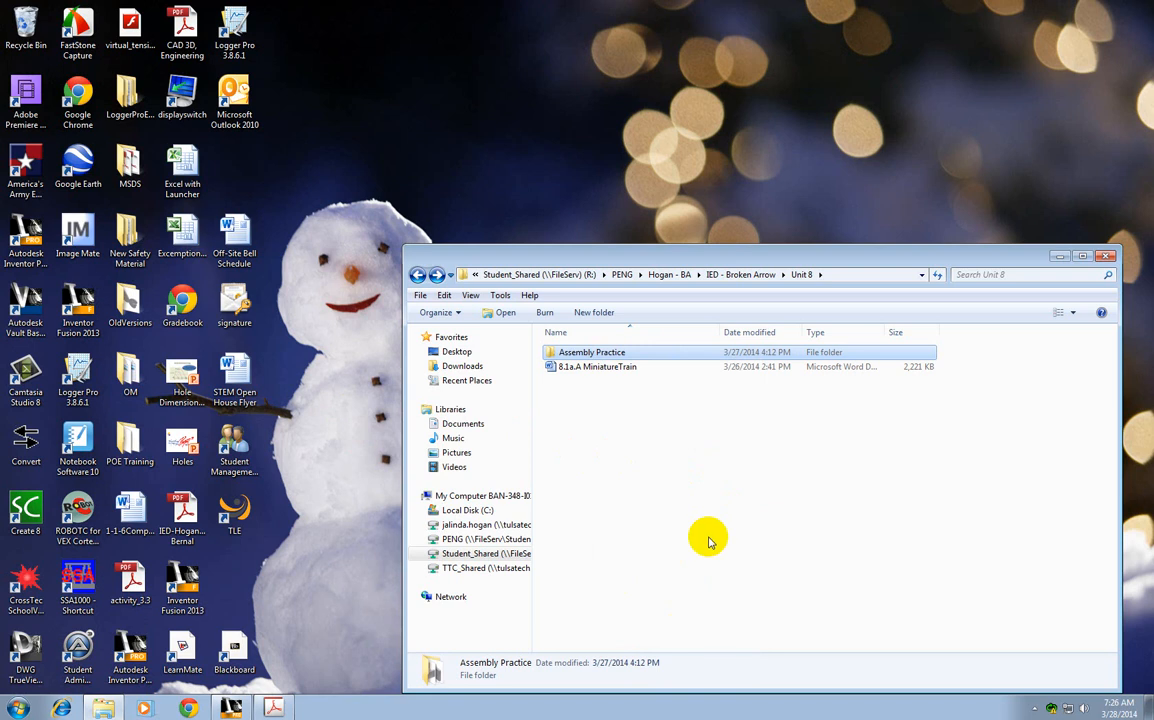
pyautogui.doubleClick(607, 354)
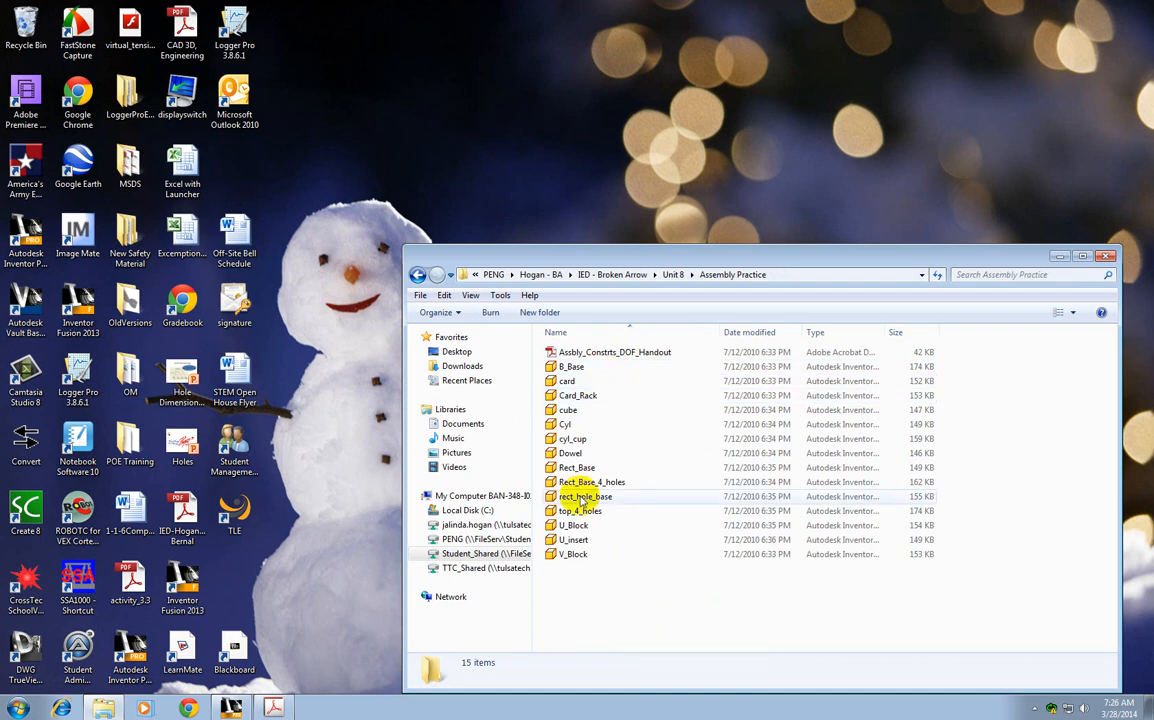
# Step: Switch to Autodesk Inventor Professional and create a new assembly from the Standard (in).iam template
pyautogui.click(230, 708)
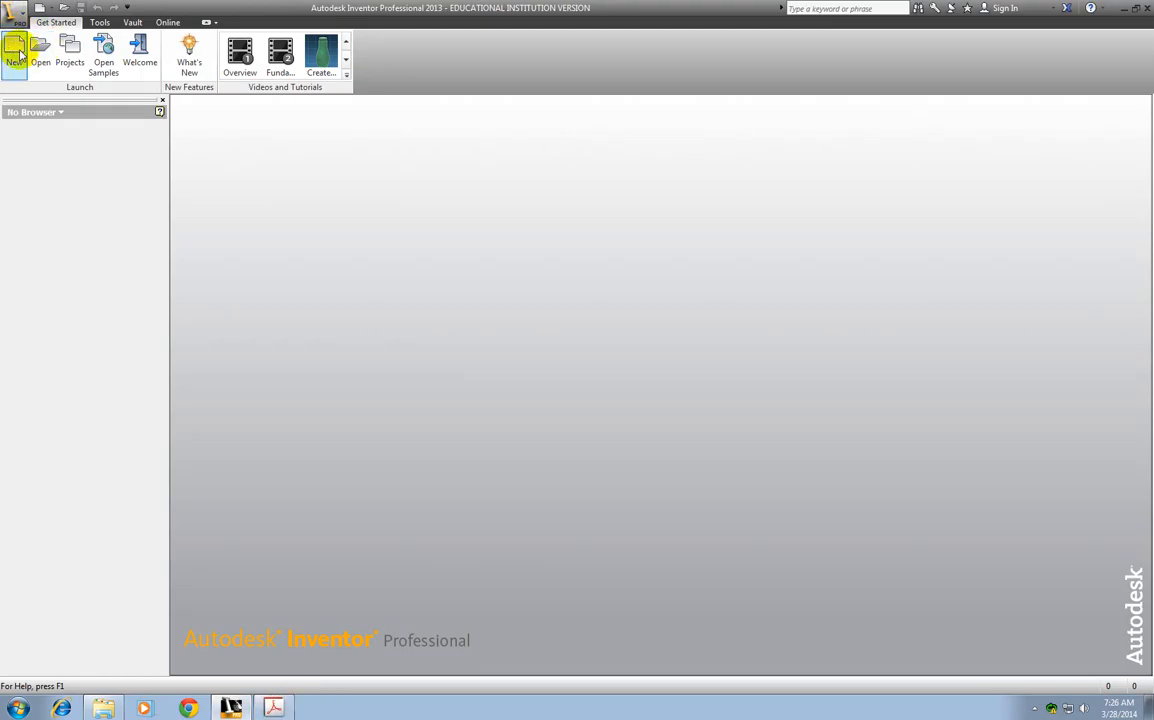
pyautogui.click(14, 50)
pyautogui.doubleClick(459, 262)
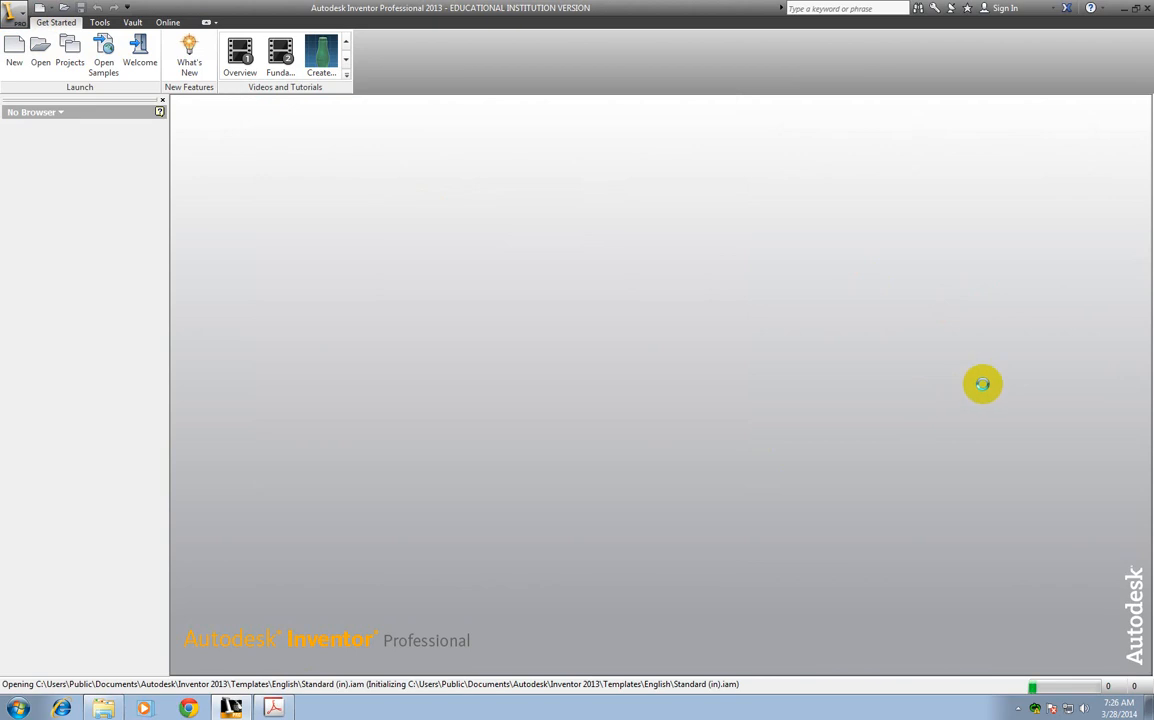
# Step: Switch to the Assbly_Constrts_DOF_Handout PDF in Adobe Acrobat Pro to examine exercise 1, and return to the Inventor assembly
pyautogui.click(277, 708)
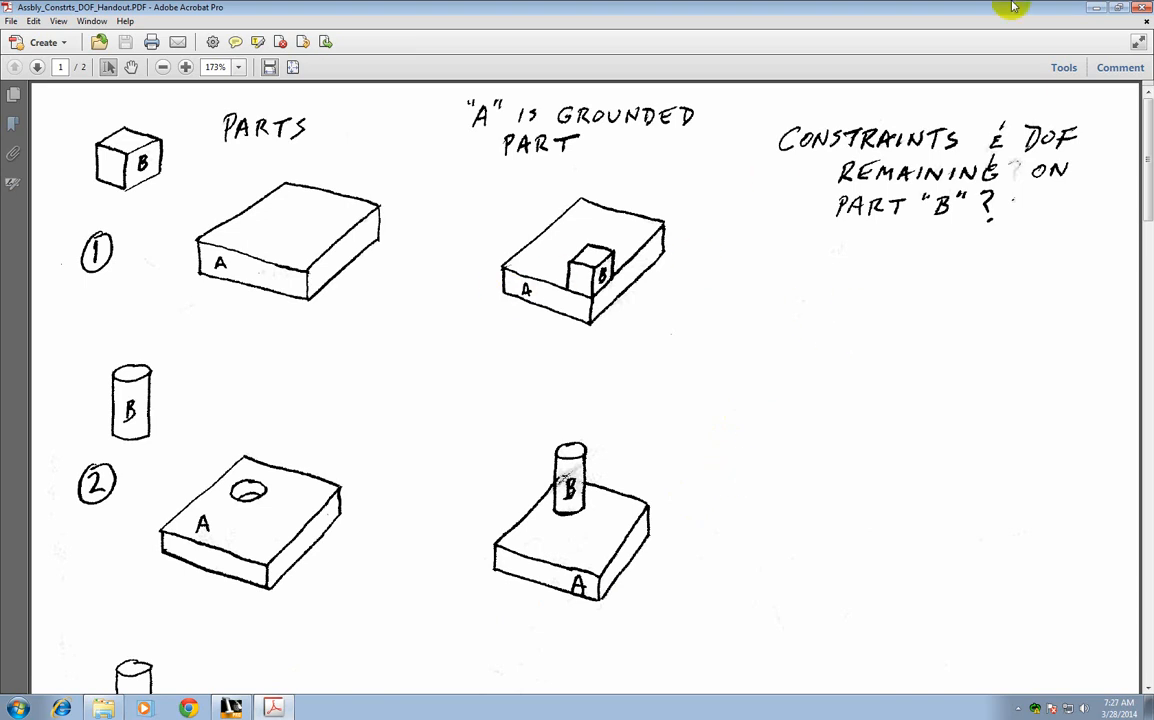
pyautogui.click(1095, 12)
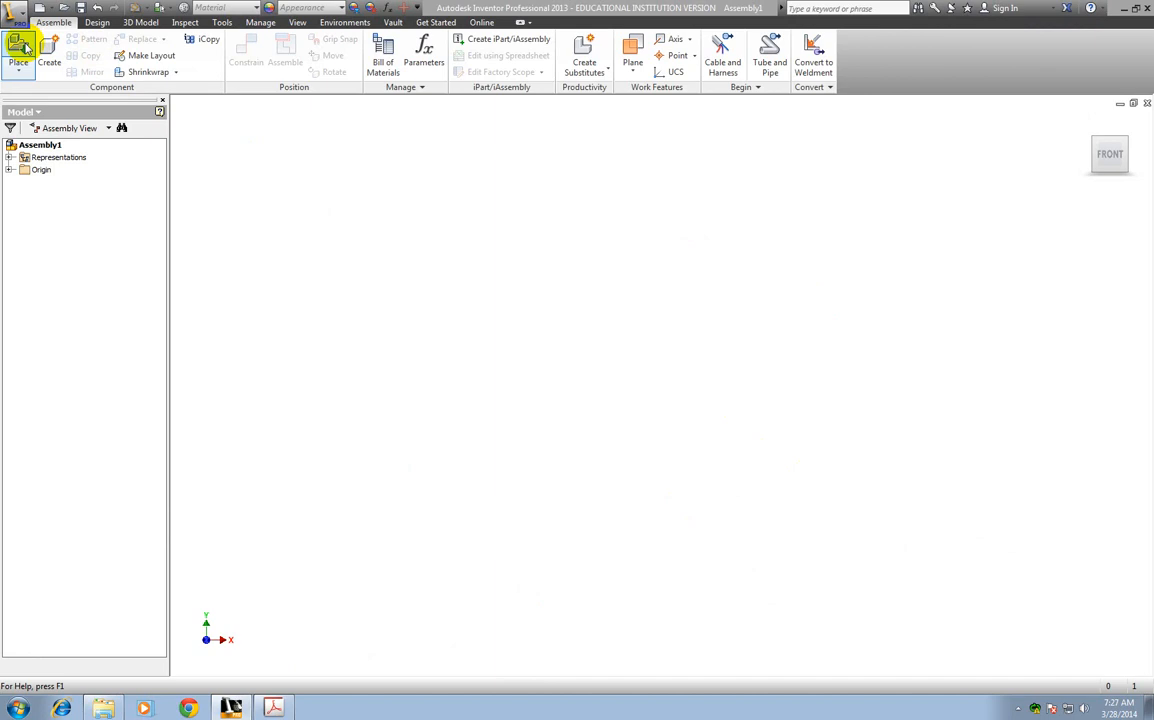
pyautogui.click(272, 708)
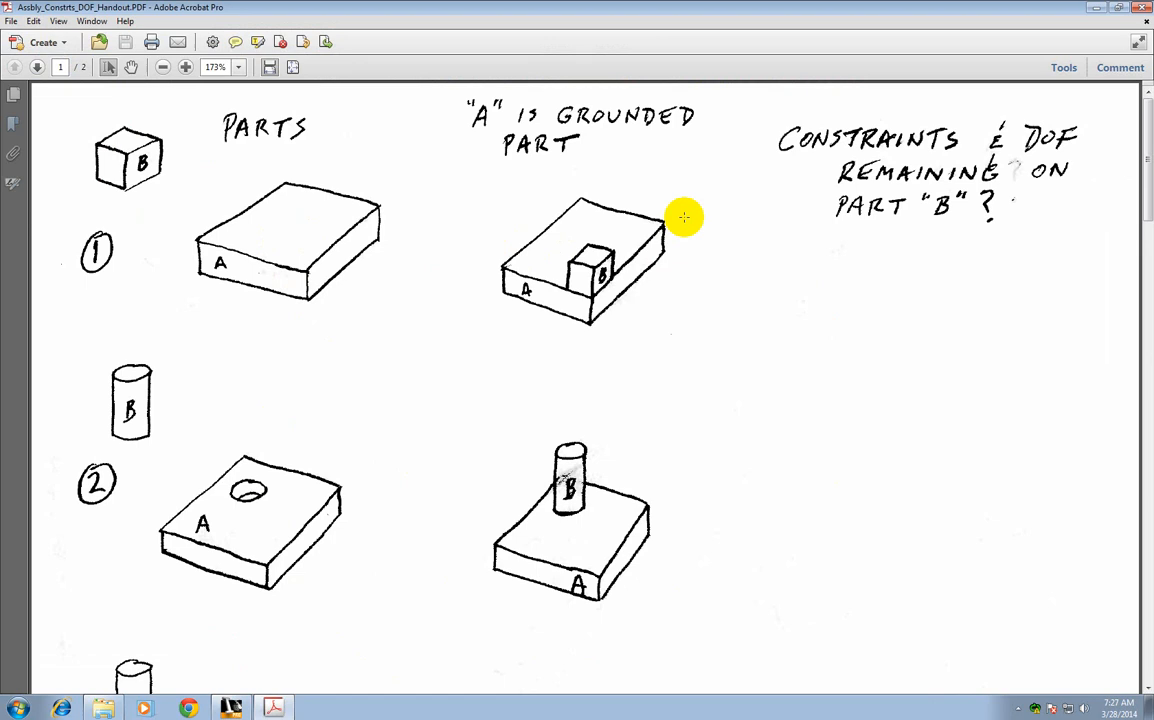
pyautogui.click(1093, 14)
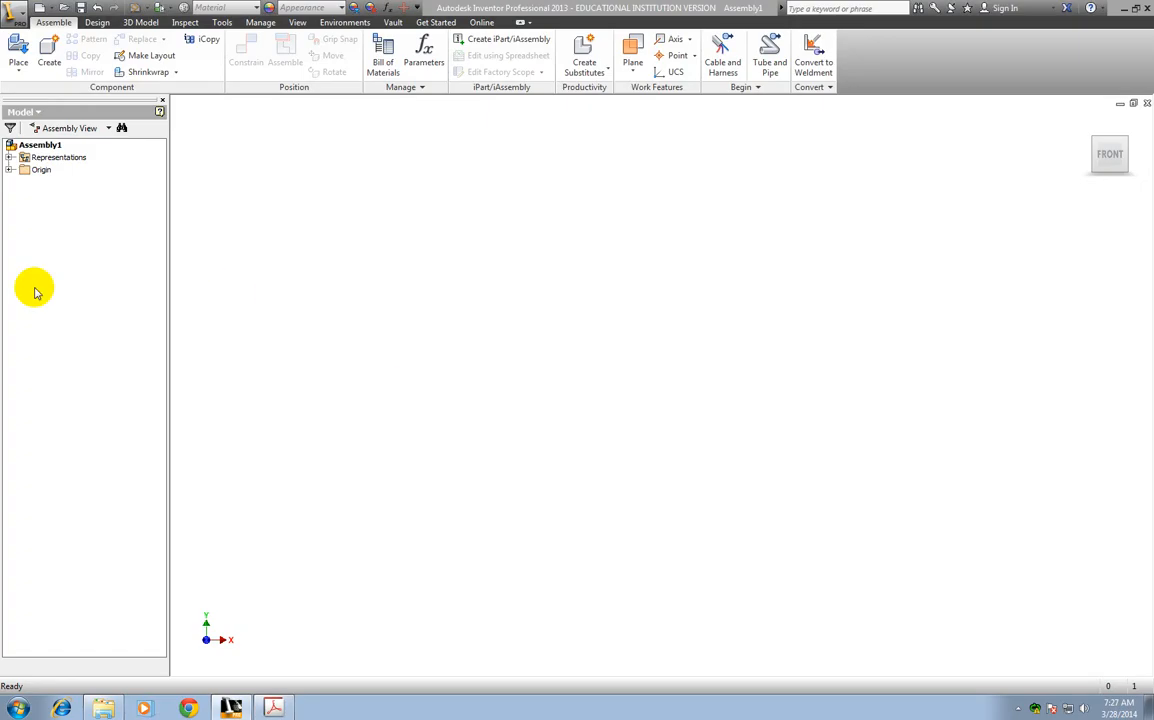
# Step: Place a single Rect_Base part from the Assembly Practice folder as the assembly's first component
pyautogui.press('p')
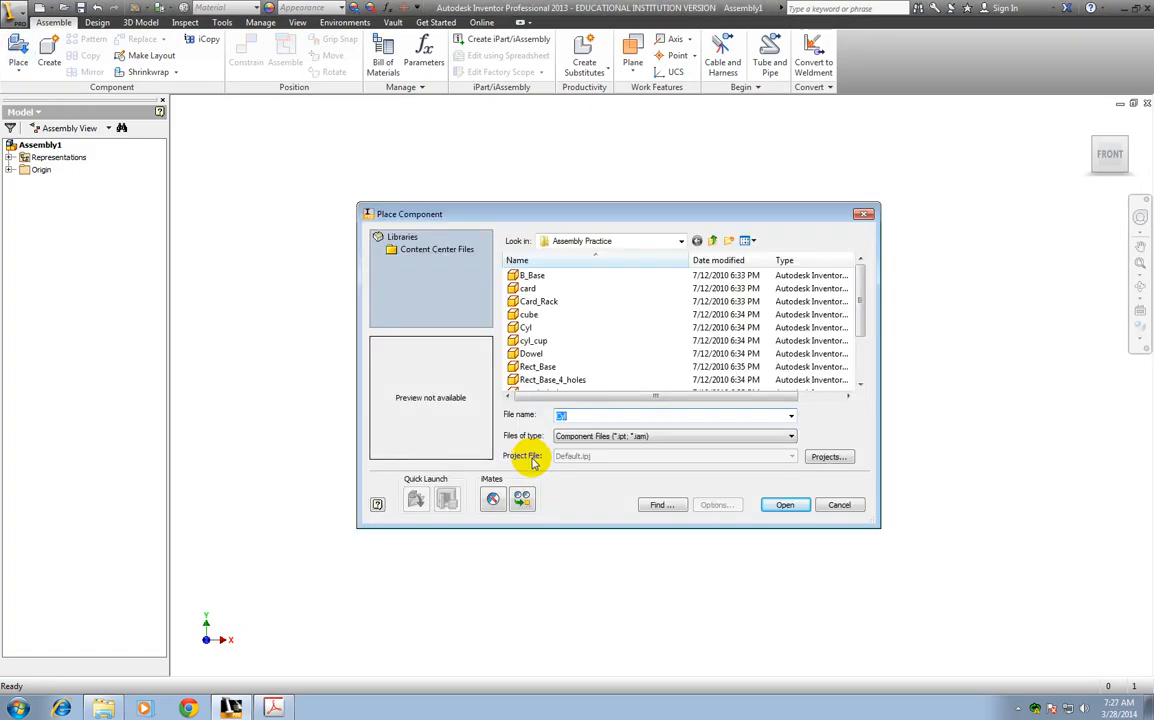
pyautogui.click(533, 275)
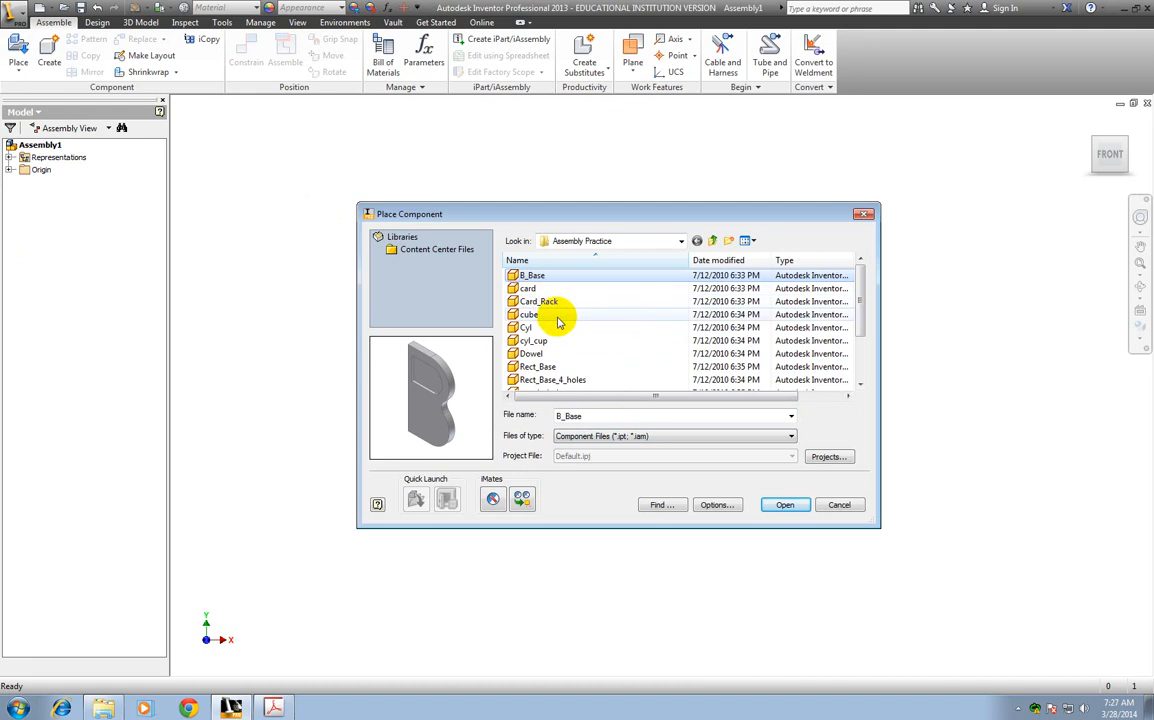
pyautogui.click(860, 387)
pyautogui.click(860, 387)
pyautogui.click(860, 387)
pyautogui.click(860, 387)
pyautogui.click(860, 387)
pyautogui.click(535, 353)
pyautogui.click(535, 366)
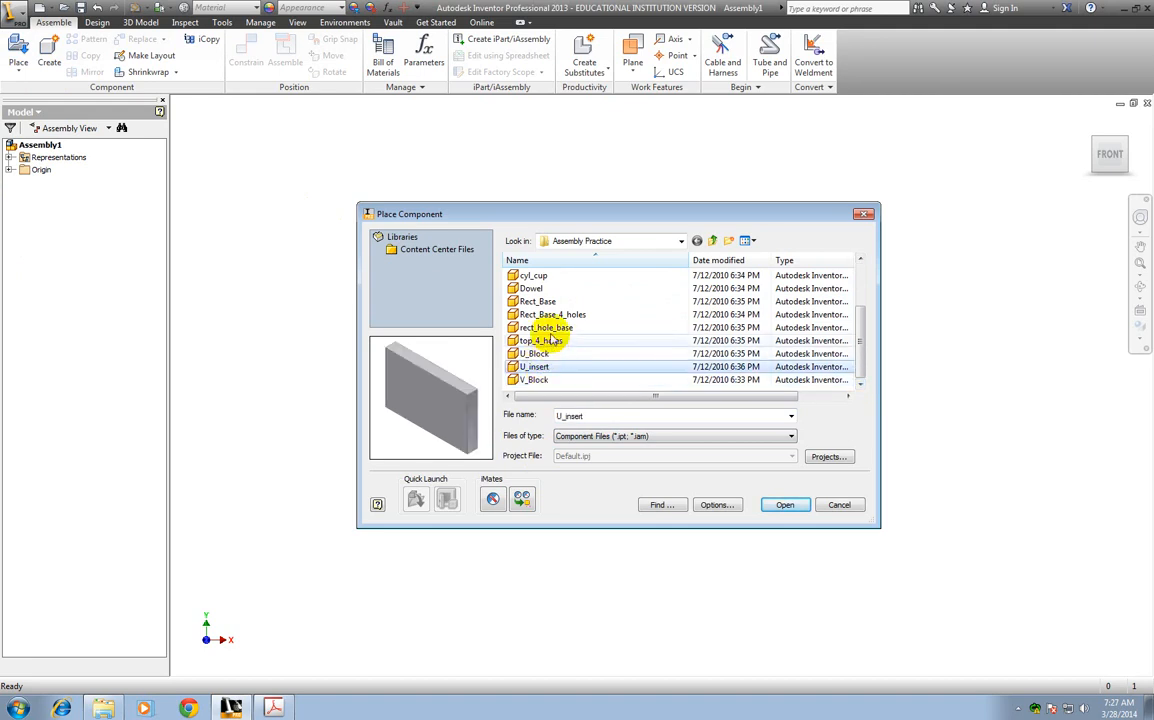
pyautogui.click(545, 302)
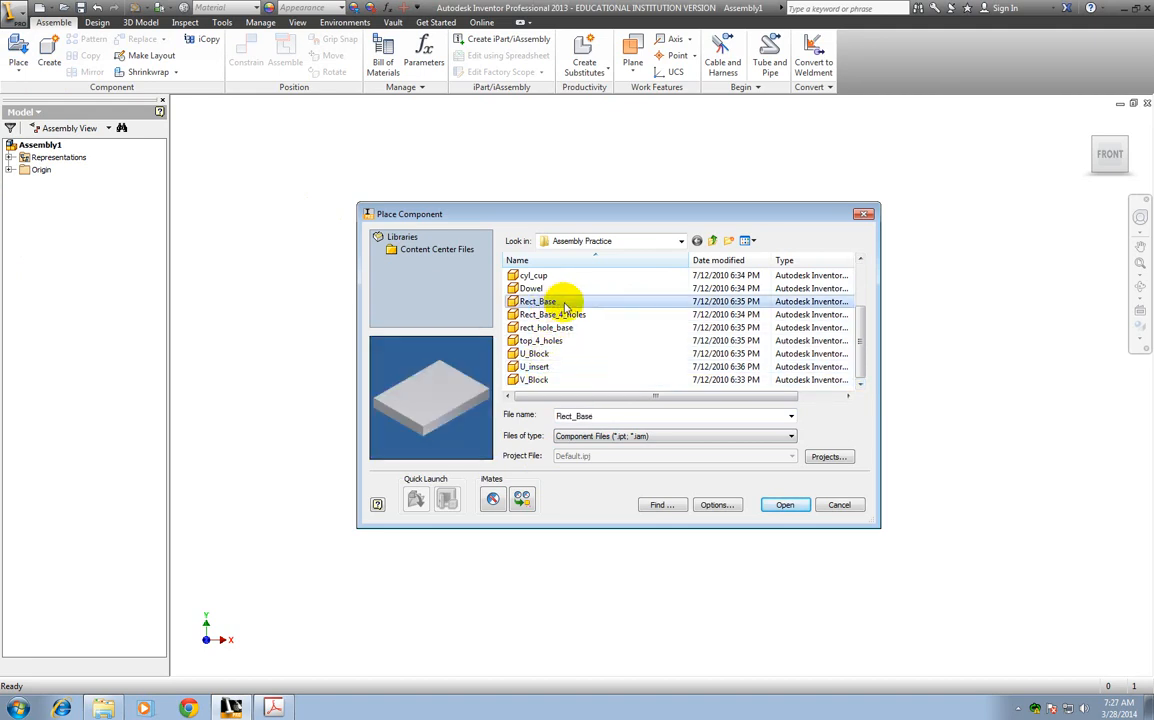
pyautogui.click(782, 505)
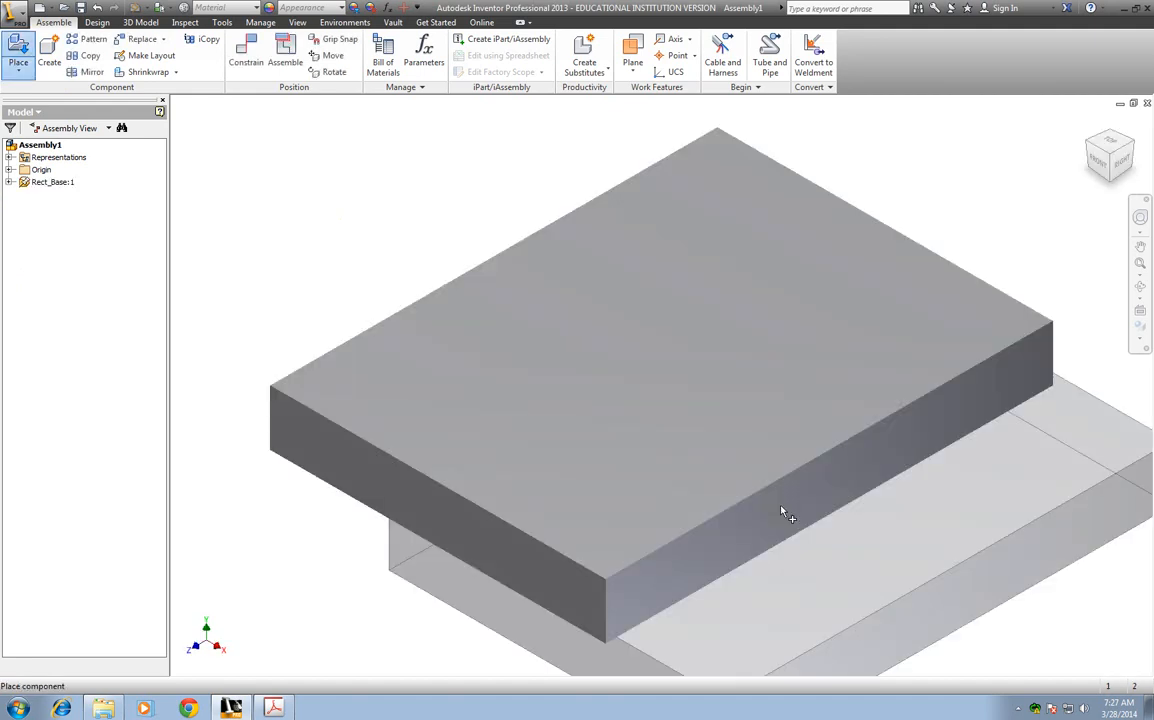
pyautogui.press('Escape')
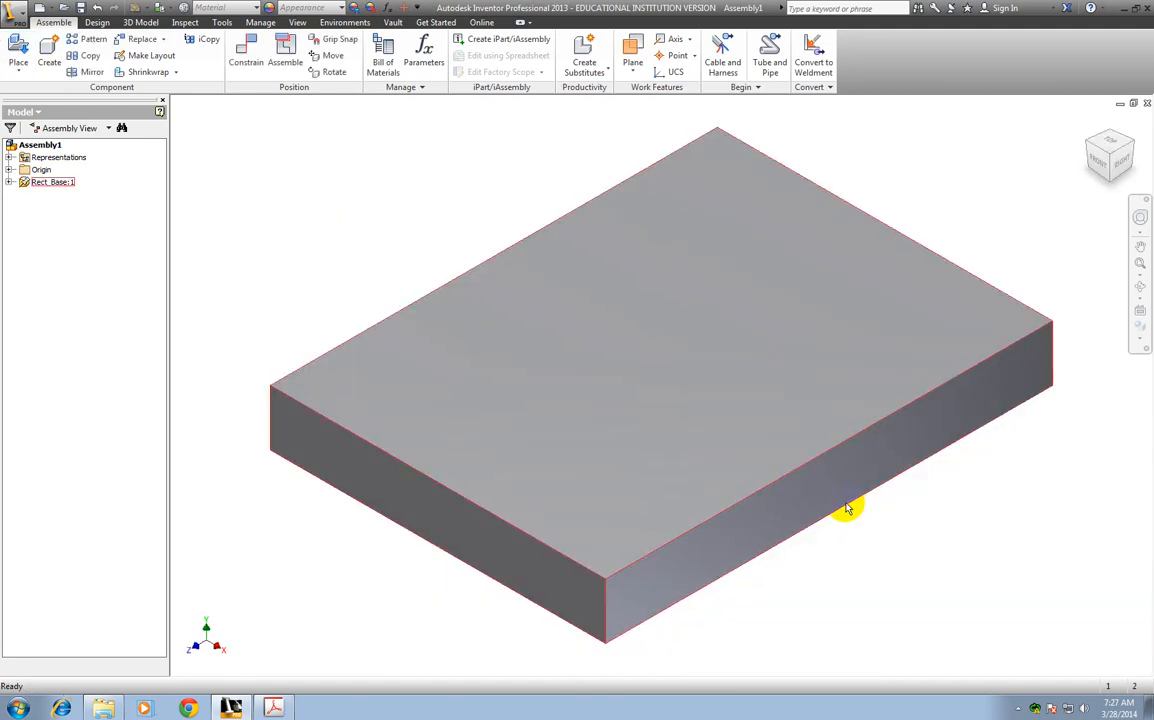
pyautogui.scroll(-5, 713, 510)
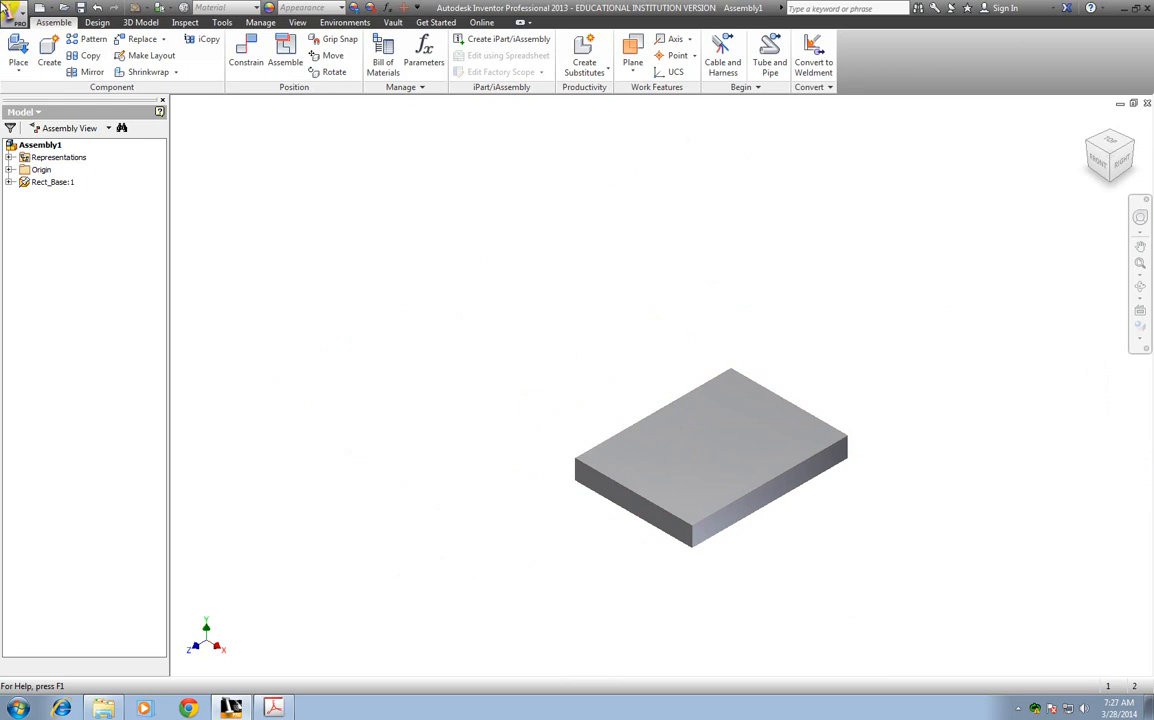
# Step: Place one cube part from the Assembly Practice folder above the rectangular base and shift it slightly
pyautogui.click(18, 50)
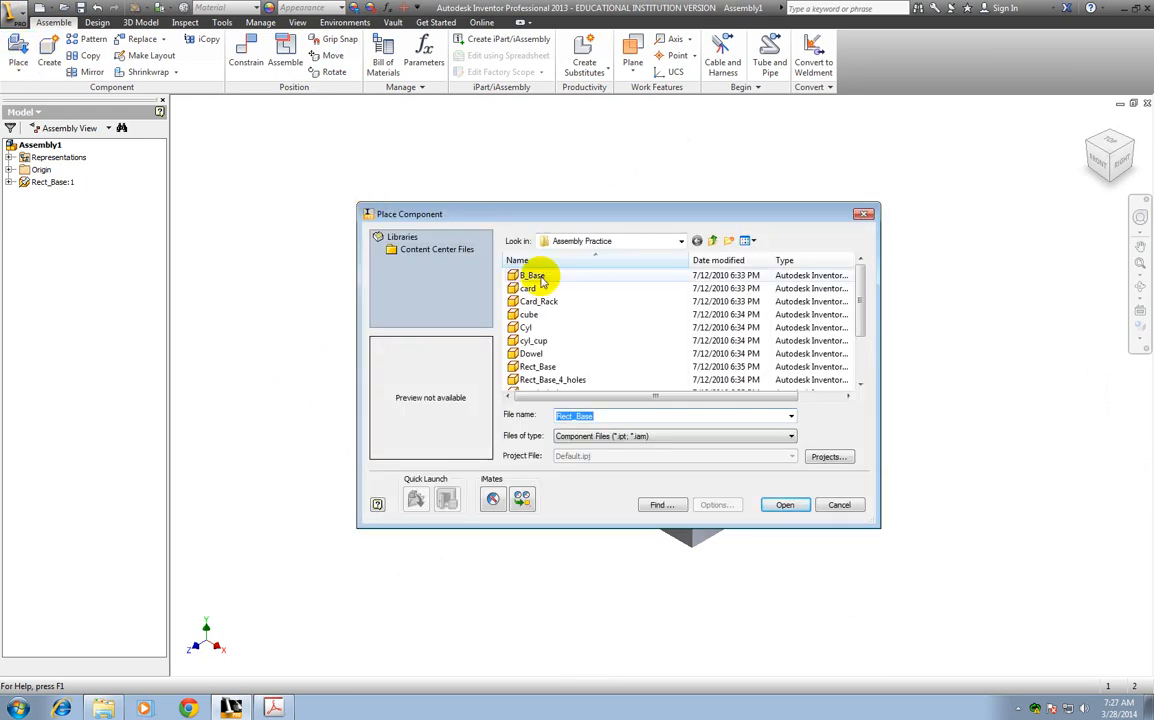
pyautogui.click(574, 315)
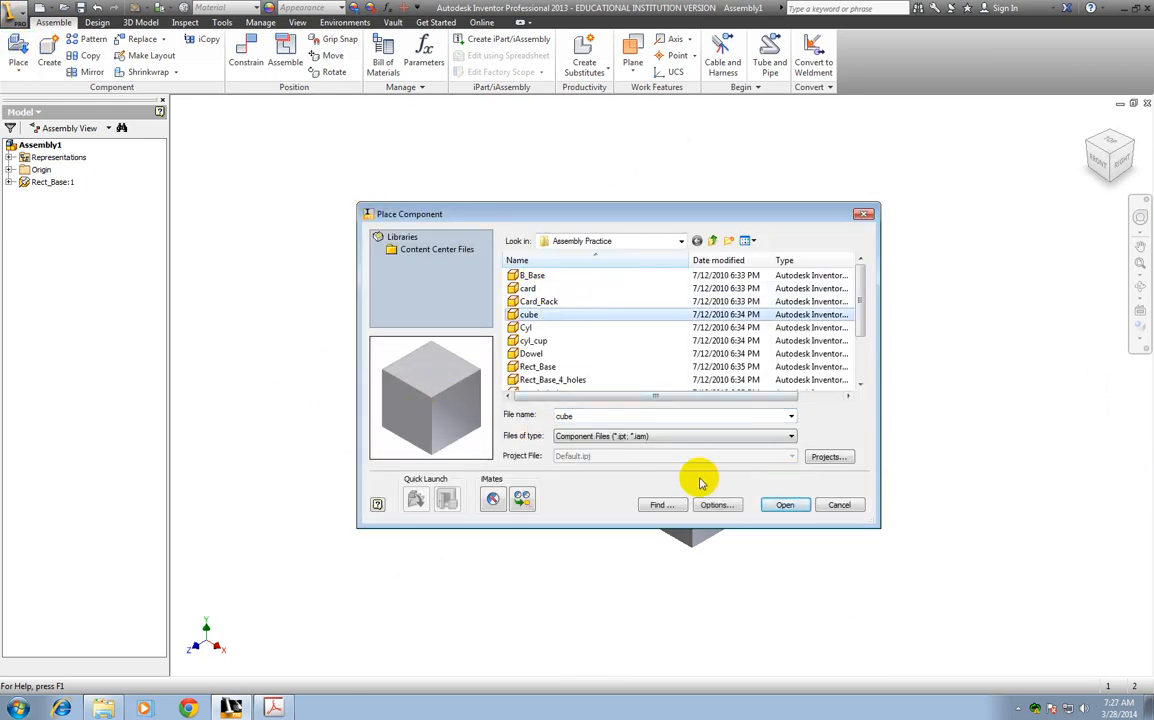
pyautogui.click(786, 505)
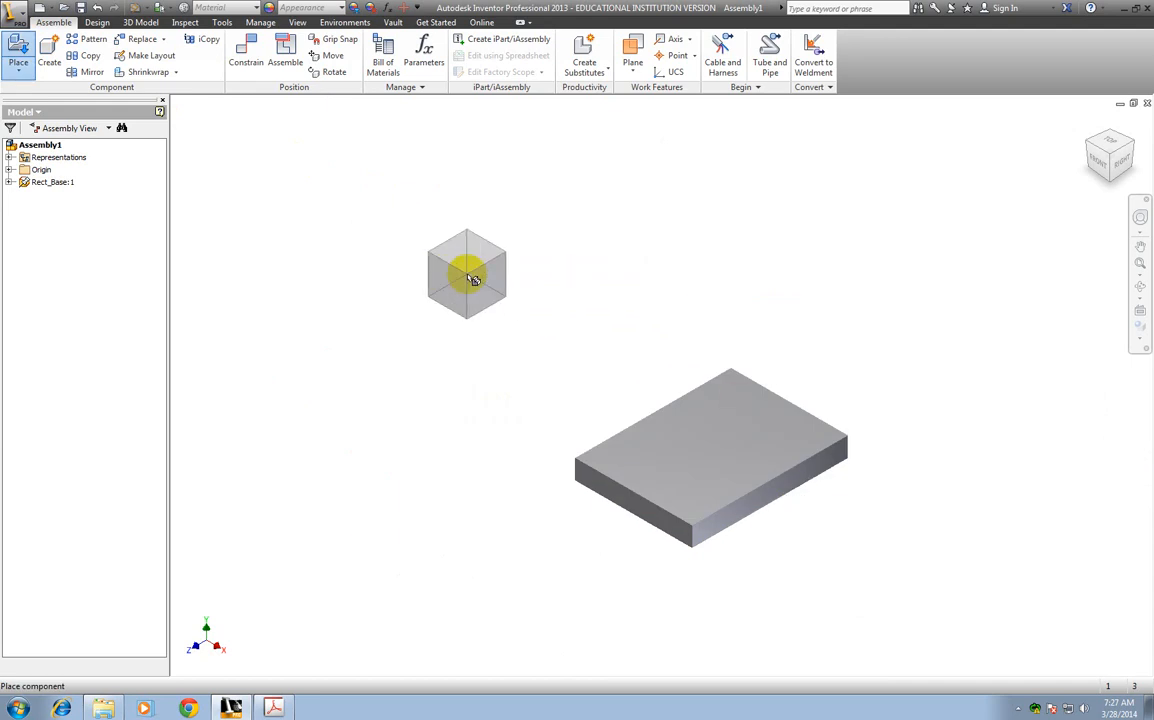
pyautogui.click(471, 281)
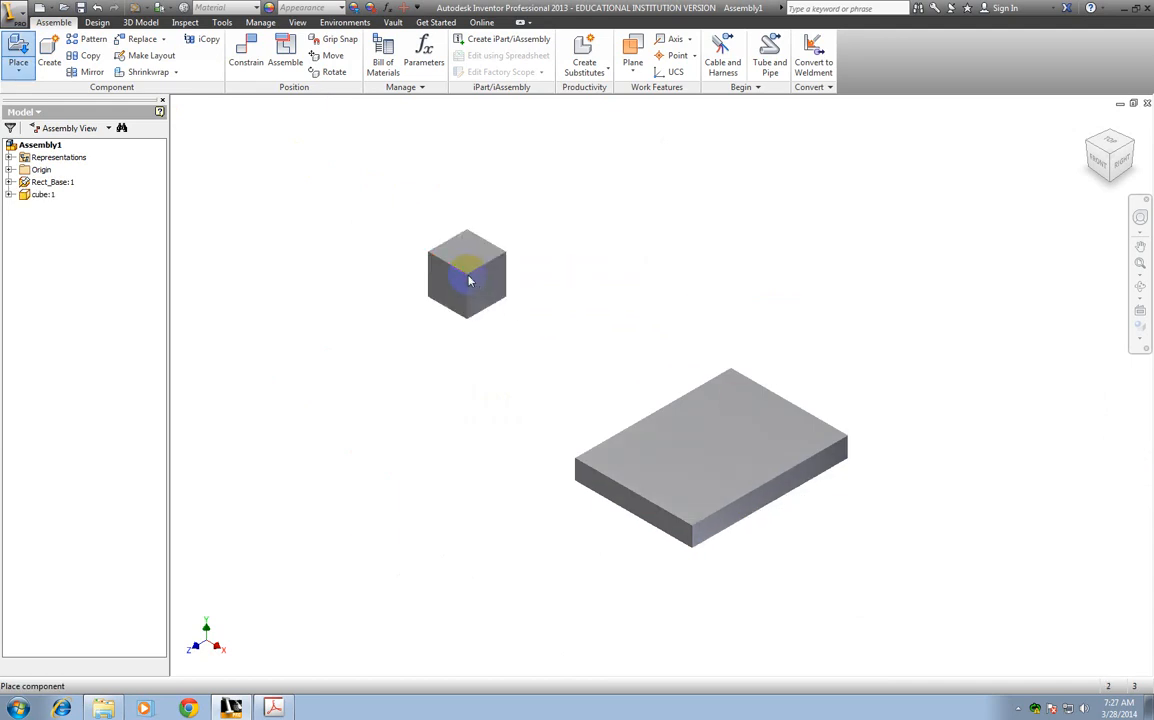
pyautogui.press('Escape')
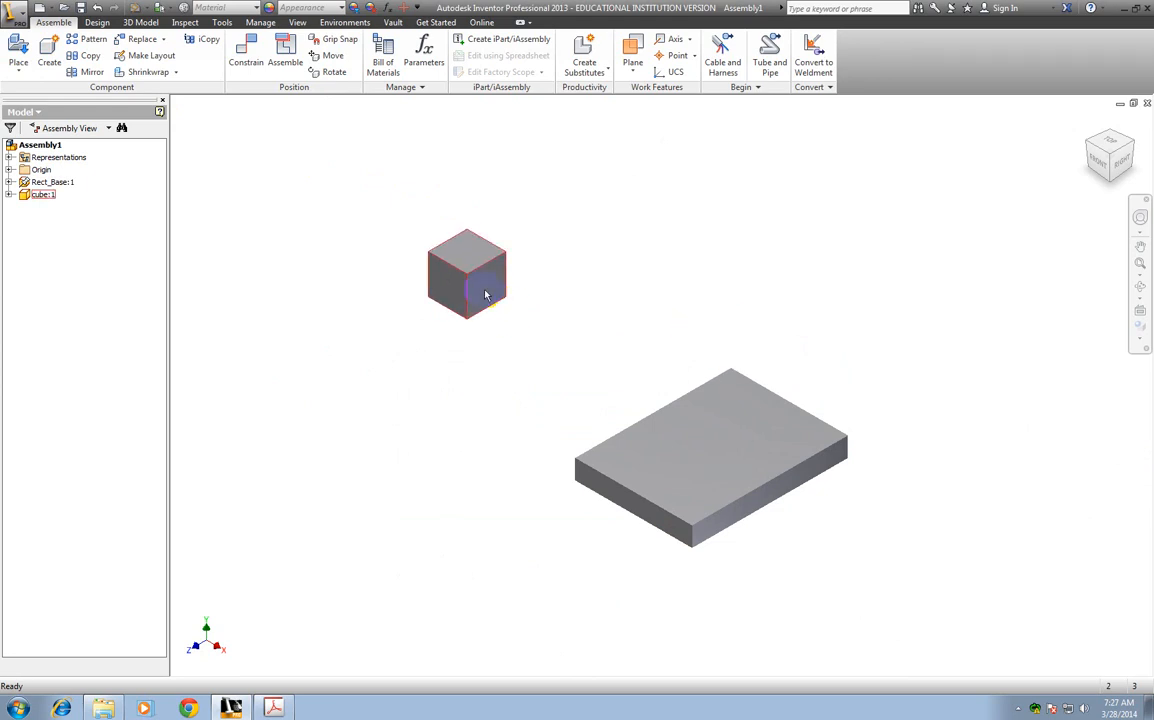
pyautogui.moveTo(468, 288); pyautogui.dragTo(486, 305)
# Step: Check the handout's exercise 1 and apply a Flush constraint between the cube's top face and the rectangular base's top face, keeping the proposed offset
pyautogui.click(272, 708)
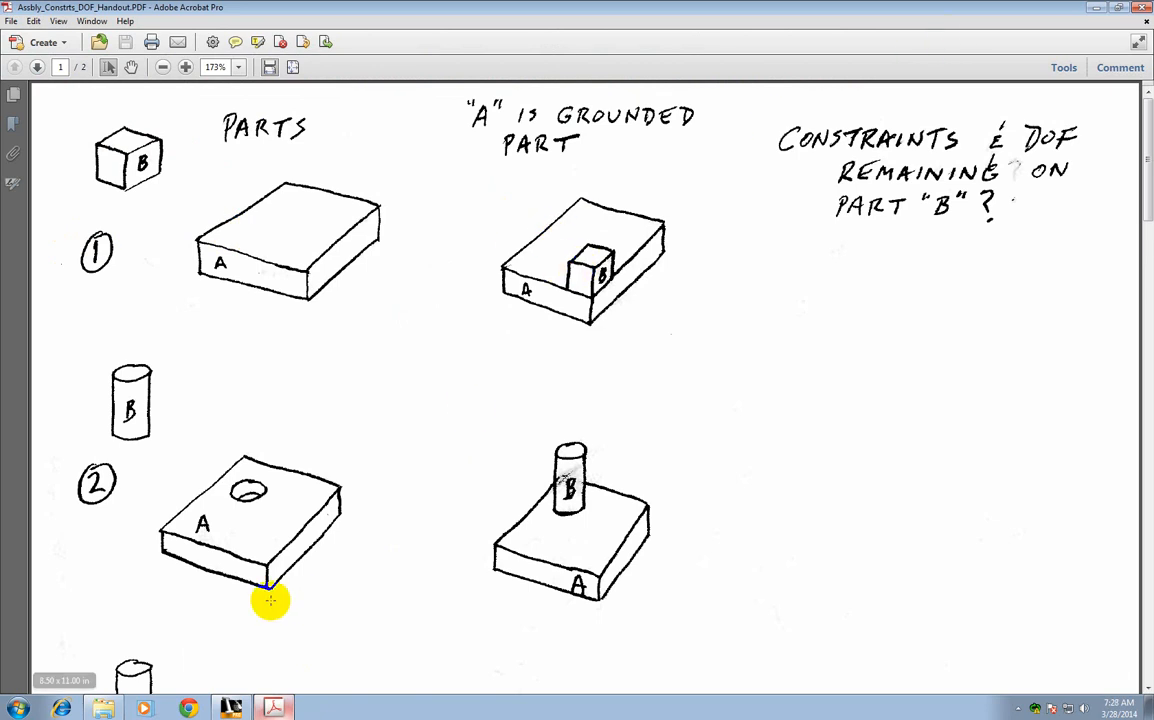
pyautogui.click(263, 708)
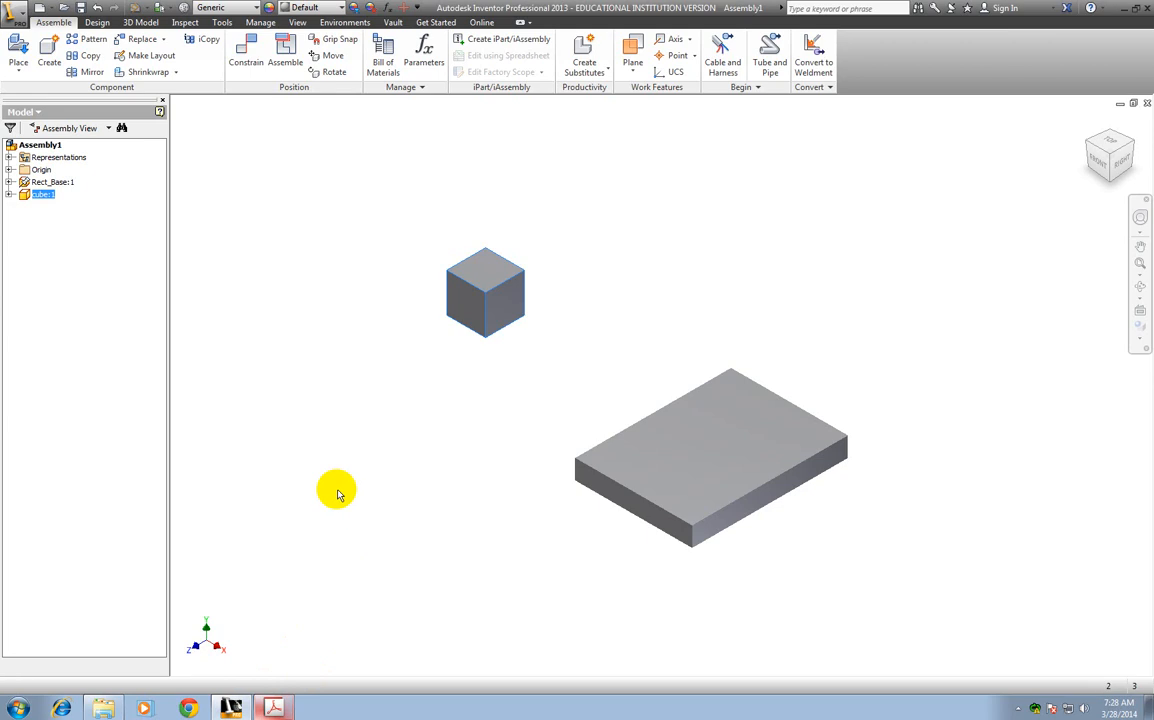
pyautogui.click(249, 66)
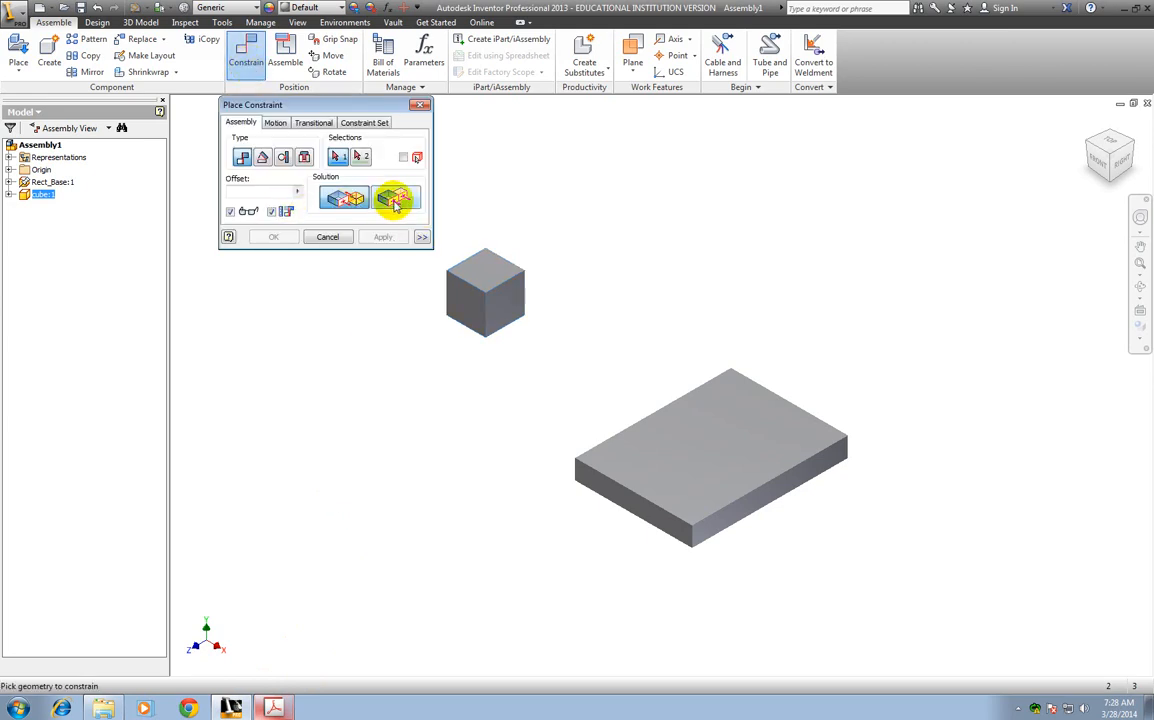
pyautogui.click(485, 262)
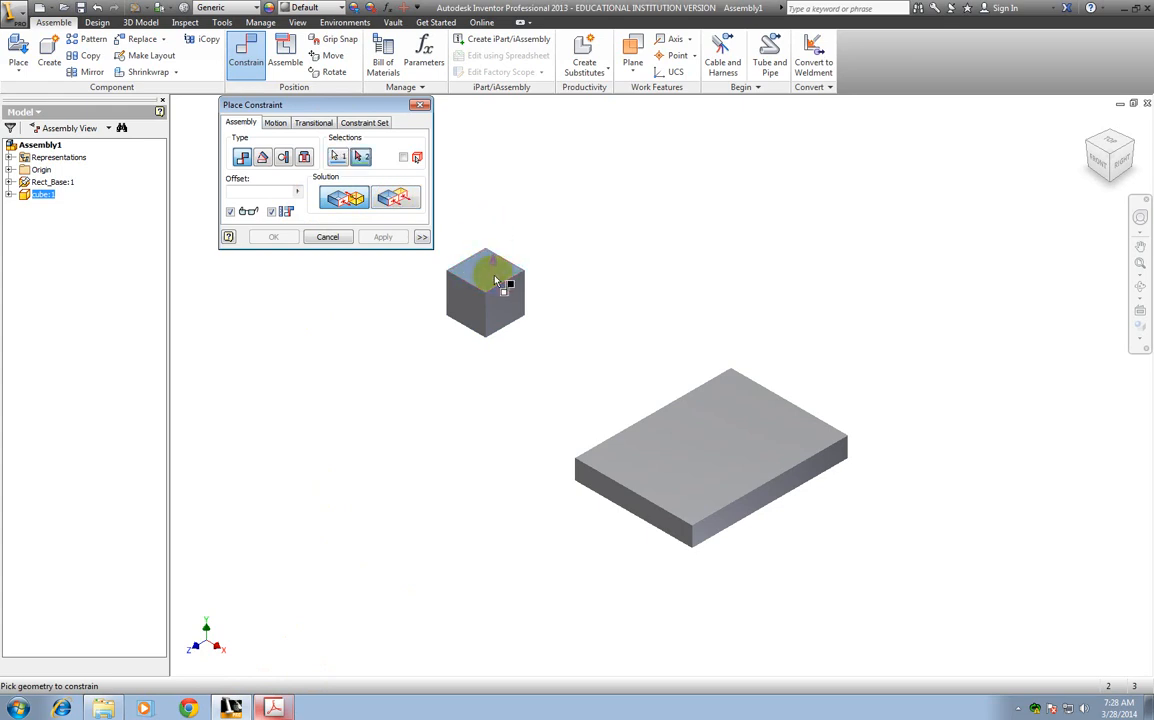
pyautogui.click(690, 500)
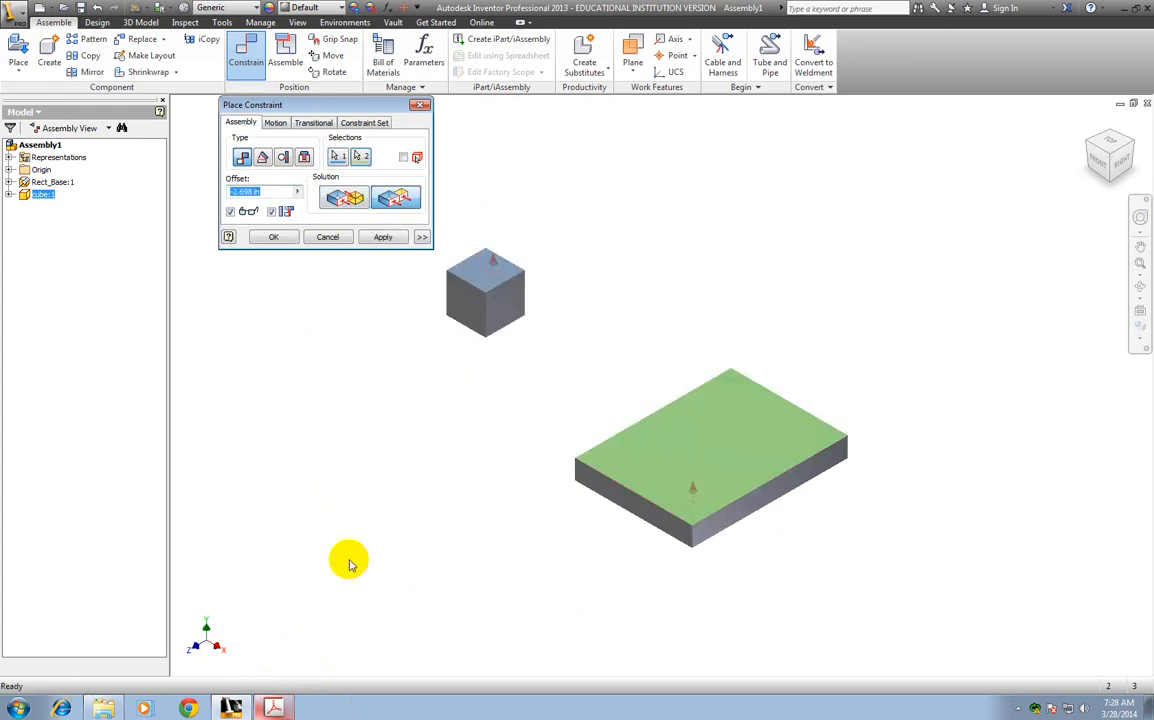
pyautogui.click(382, 240)
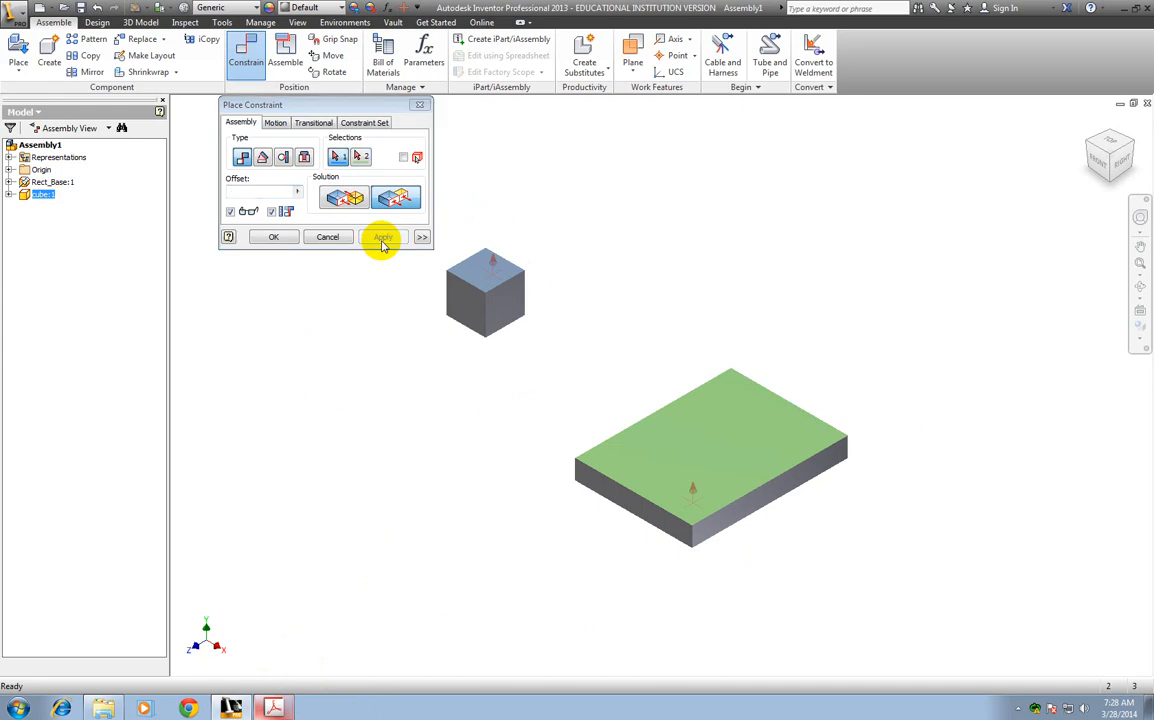
pyautogui.click(337, 240)
# Step: Move the constrained cube around in the home and right-side views to test its remaining freedom, and restore the home view
pyautogui.moveTo(474, 262); pyautogui.dragTo(478, 366)
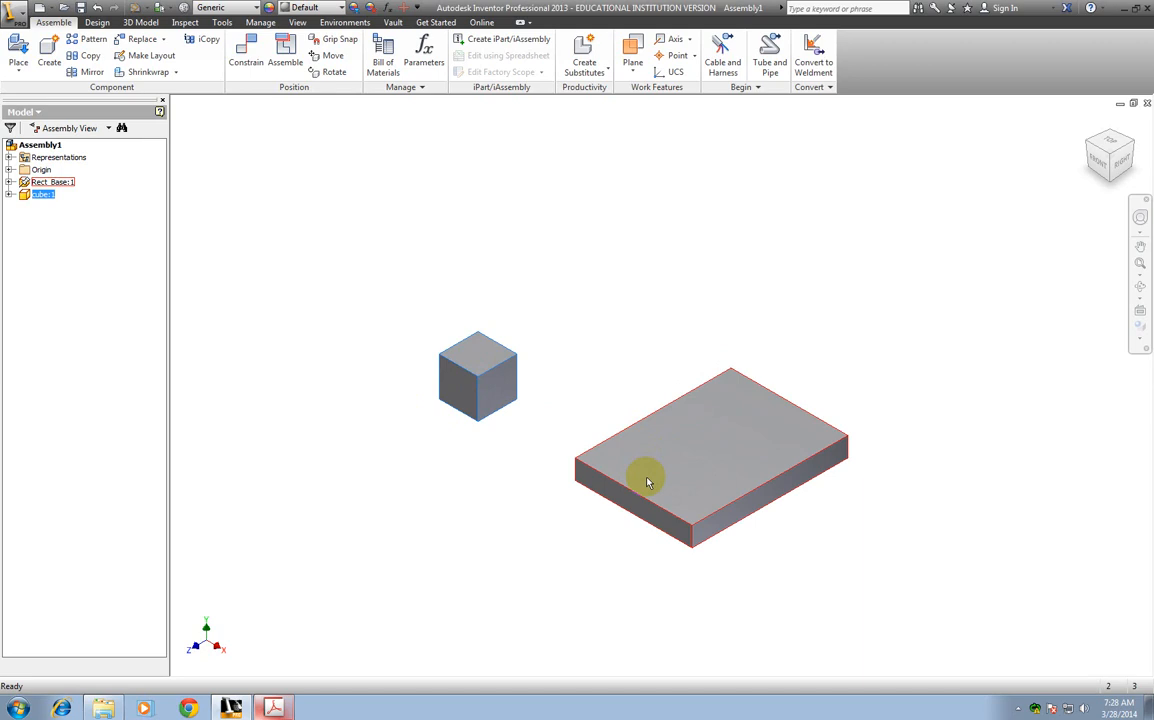
pyautogui.moveTo(489, 375); pyautogui.dragTo(570, 405)
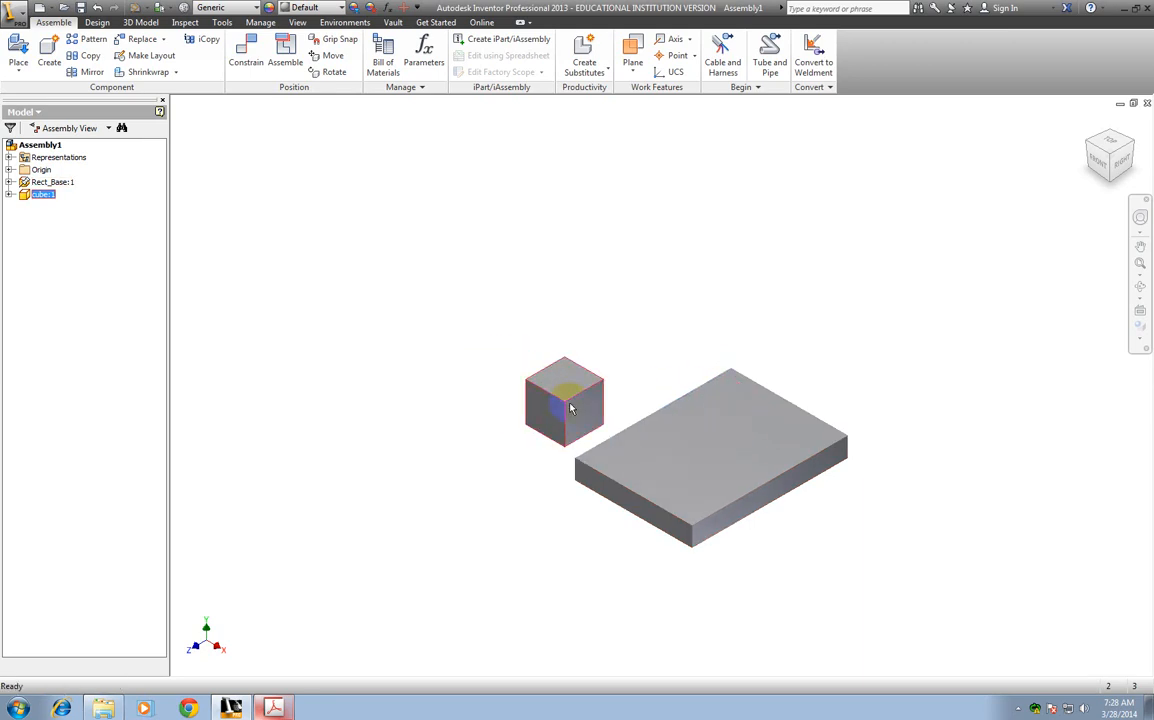
pyautogui.click(1121, 164)
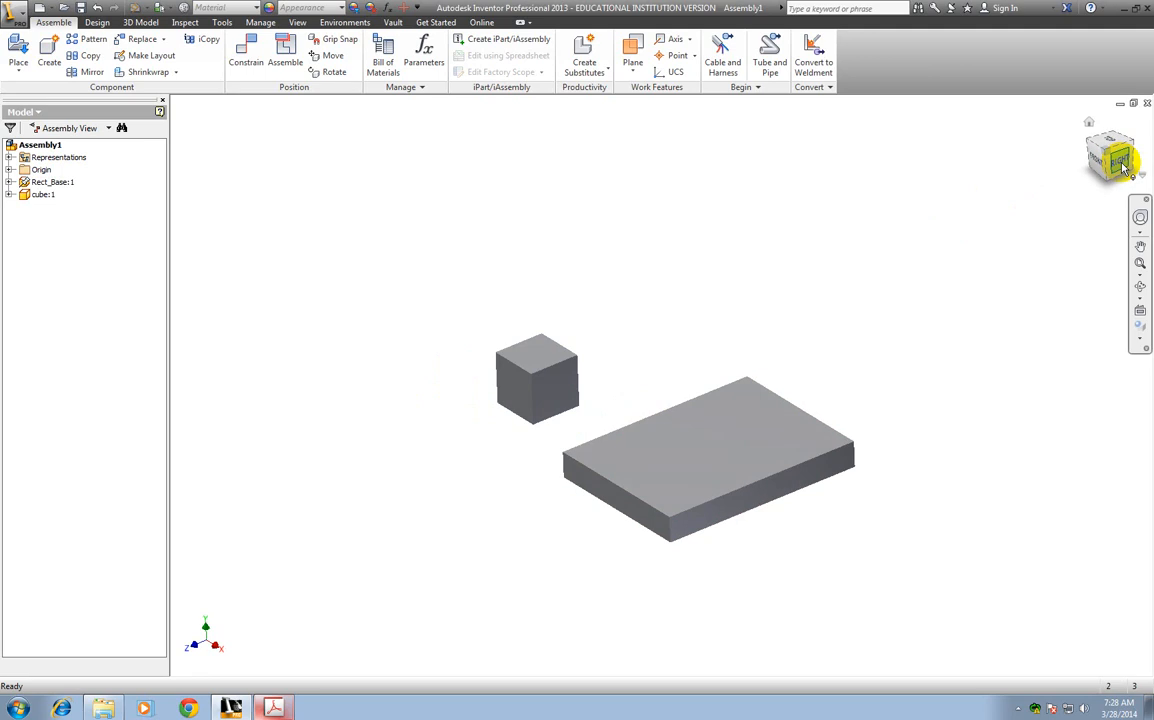
pyautogui.moveTo(503, 277); pyautogui.dragTo(647, 277)
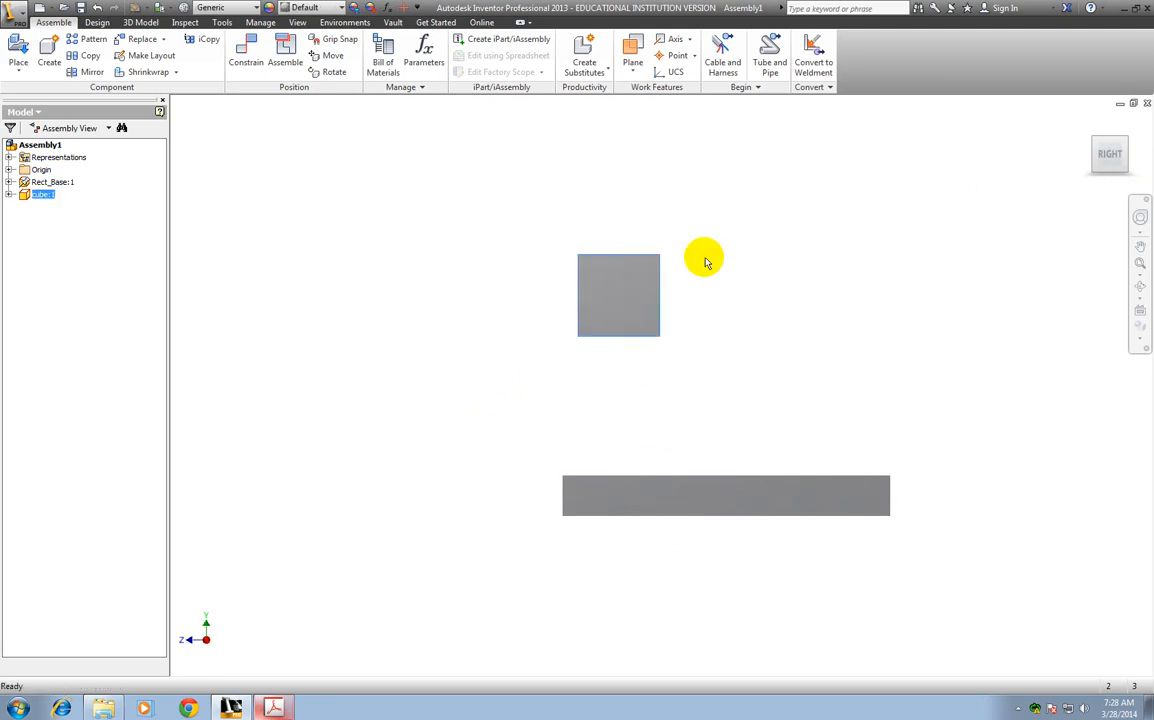
pyautogui.click(1091, 124)
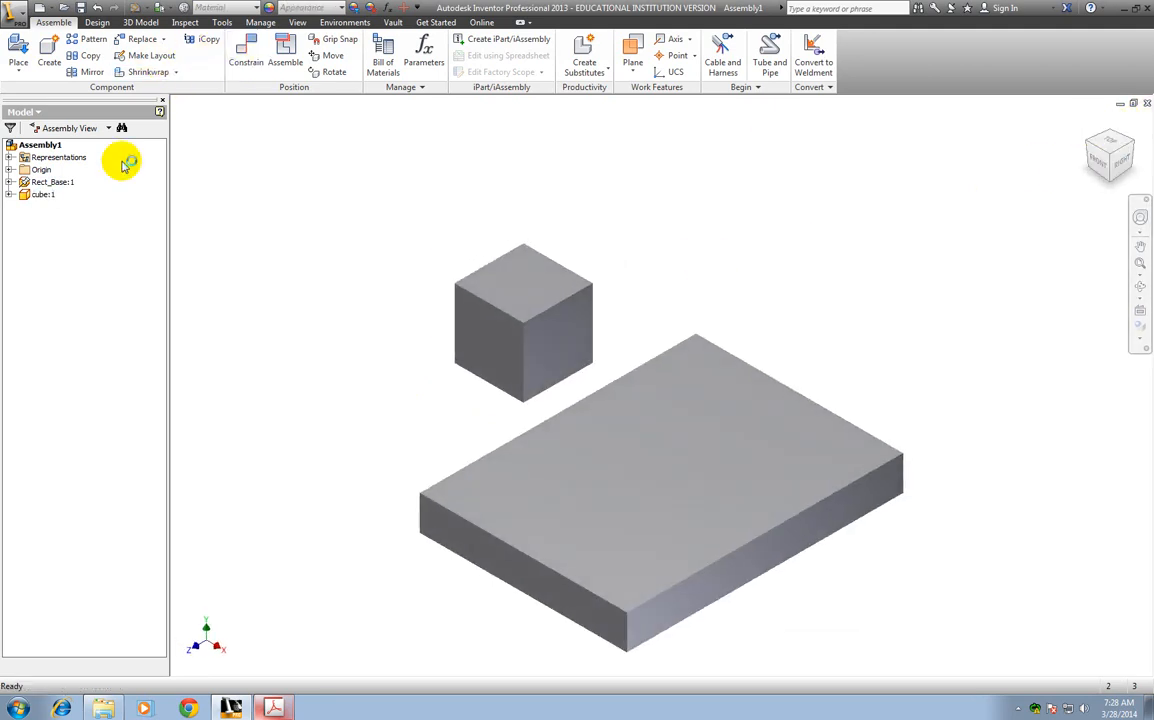
# Step: Delete the flush constraint listed under the cube component
pyautogui.click(9, 194)
pyautogui.click(72, 233)
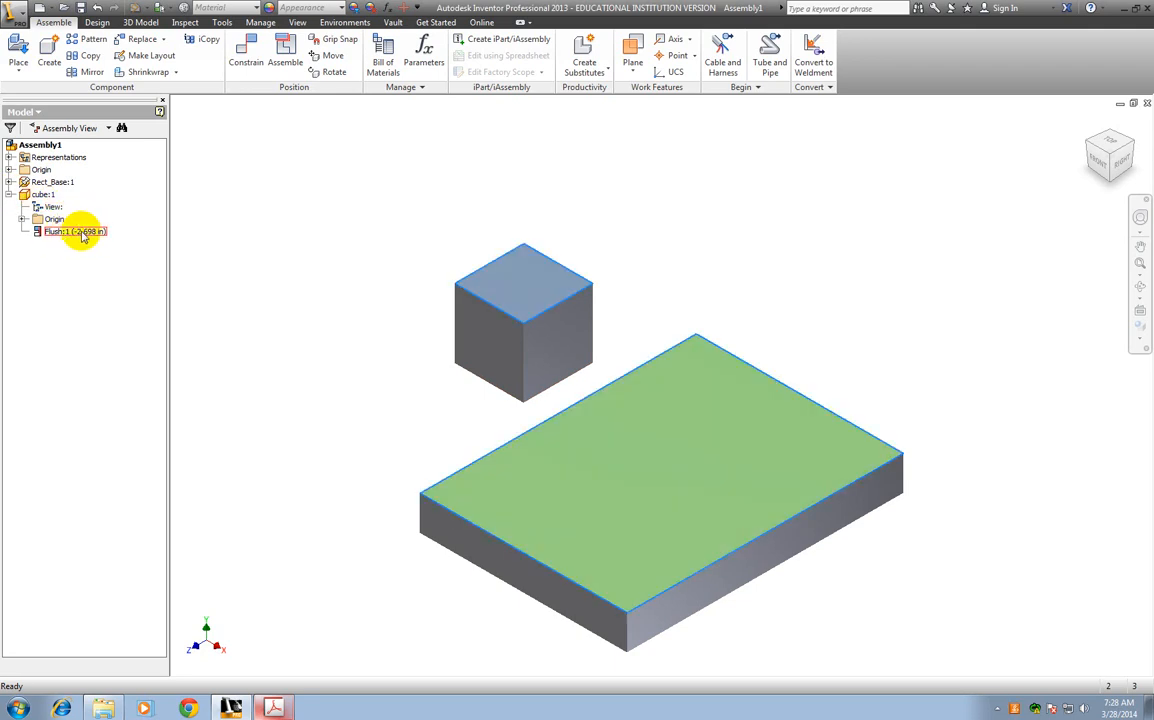
pyautogui.click(82, 234)
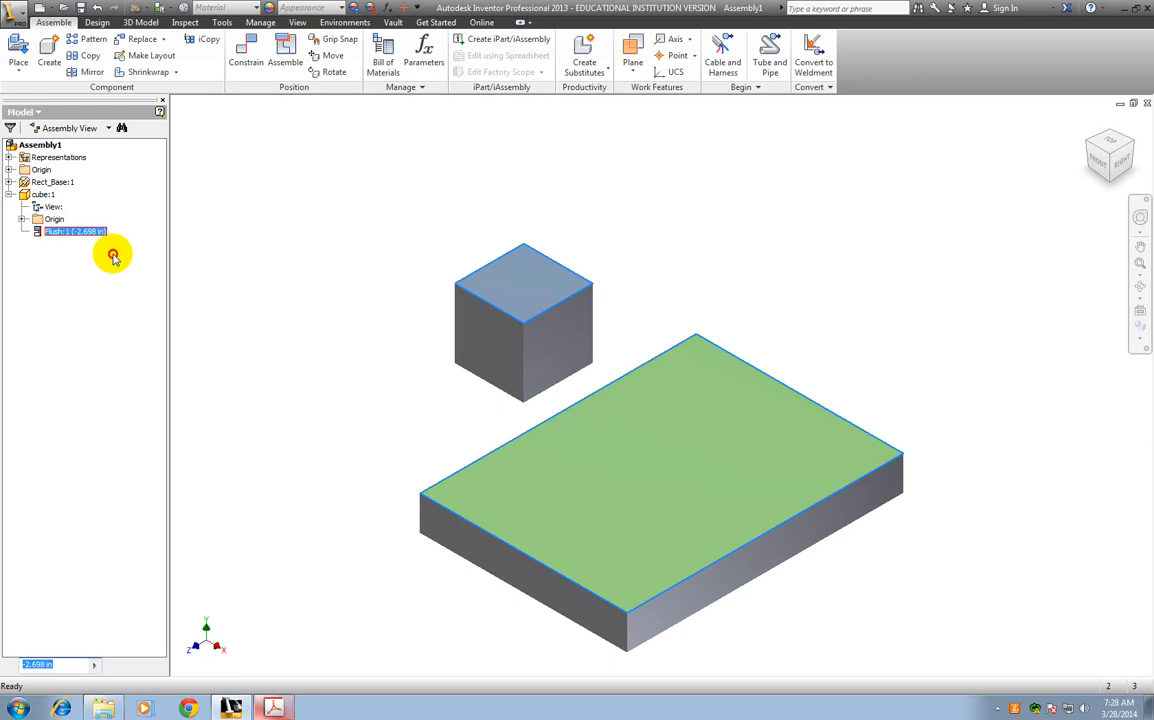
pyautogui.press('Delete')
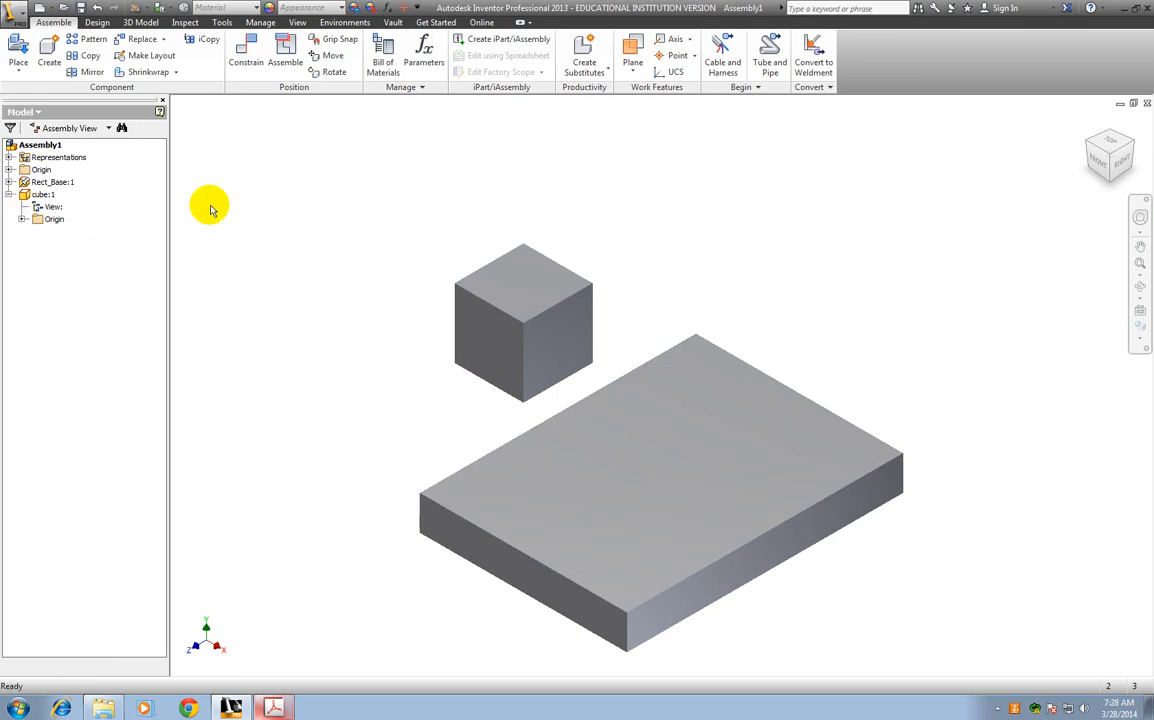
# Step: Move the cube away from the base and apply a Mate constraint between the base's top face and the cube's bottom face with zero offset
pyautogui.moveTo(1094, 168)
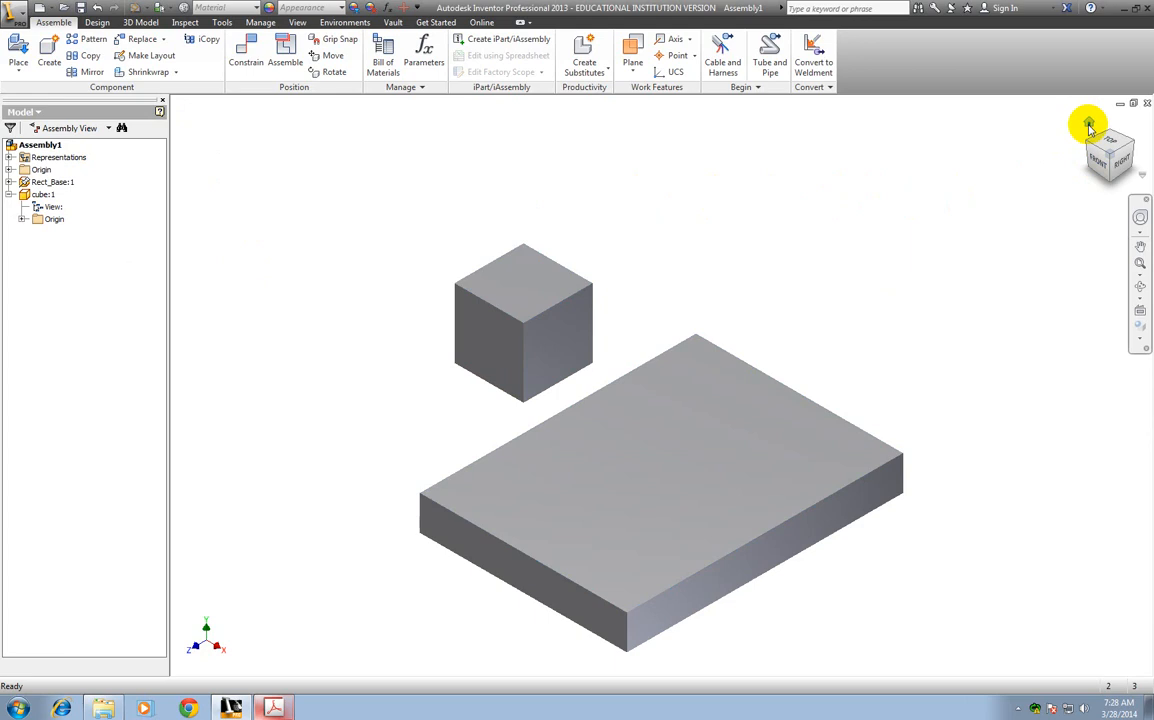
pyautogui.moveTo(464, 262); pyautogui.dragTo(278, 248)
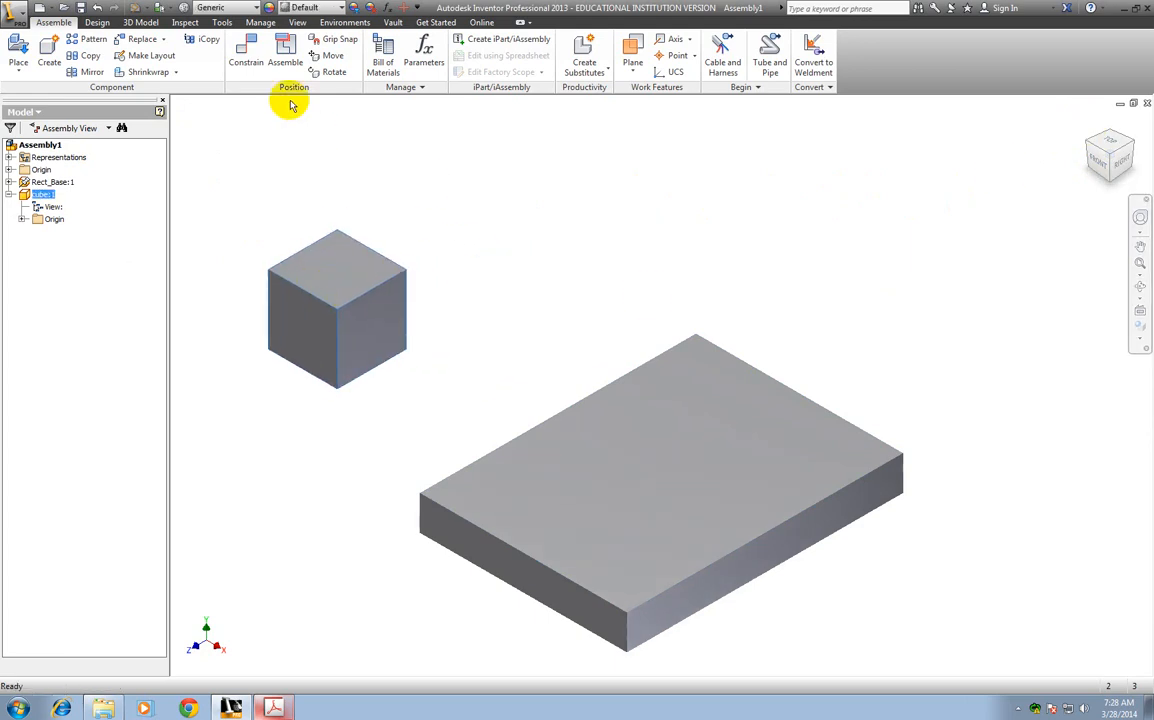
pyautogui.click(245, 50)
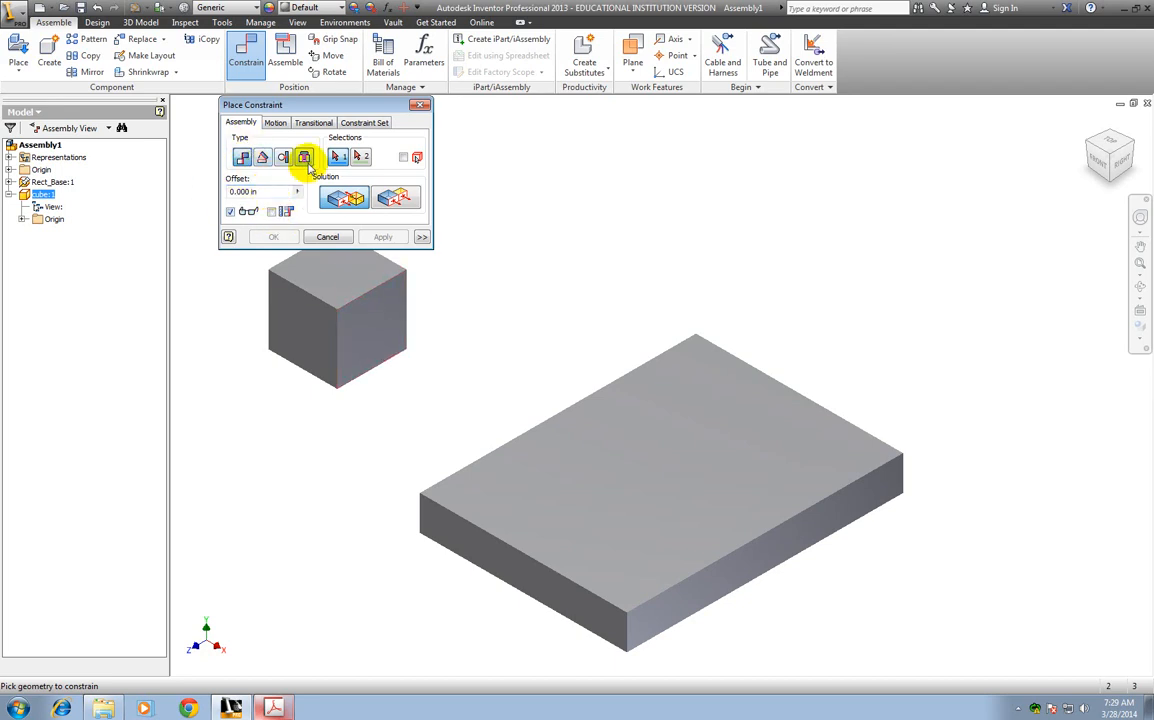
pyautogui.click(630, 575)
pyautogui.click(354, 274)
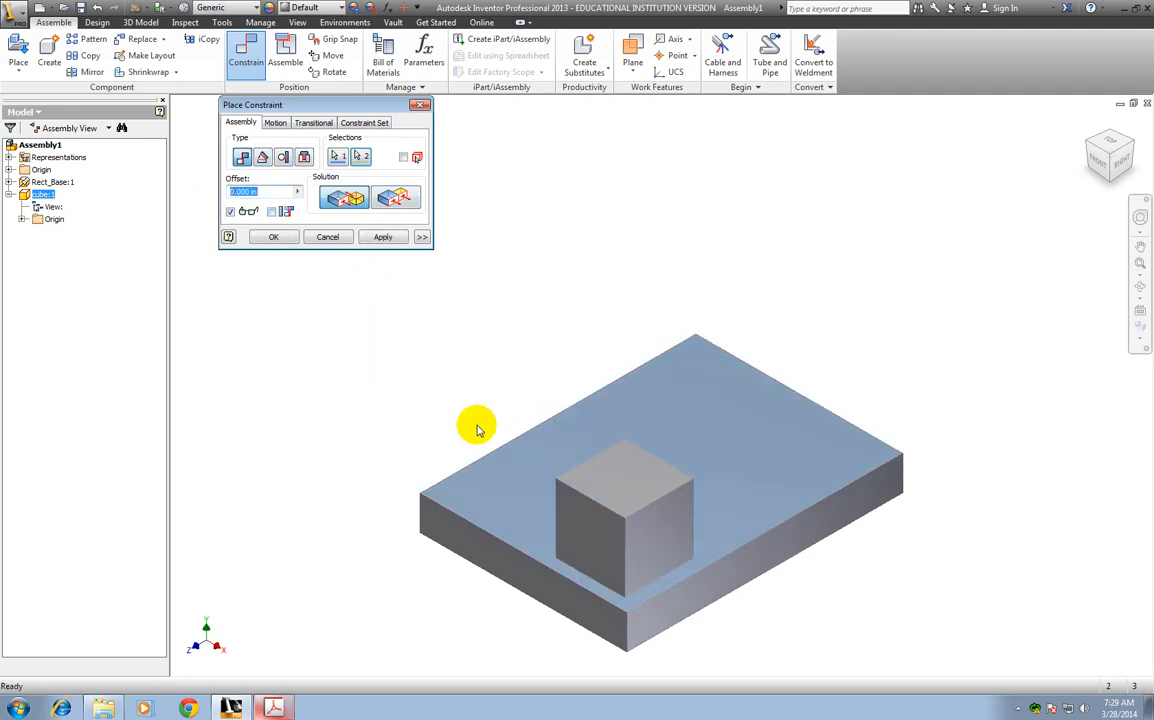
pyautogui.click(380, 240)
pyautogui.click(327, 237)
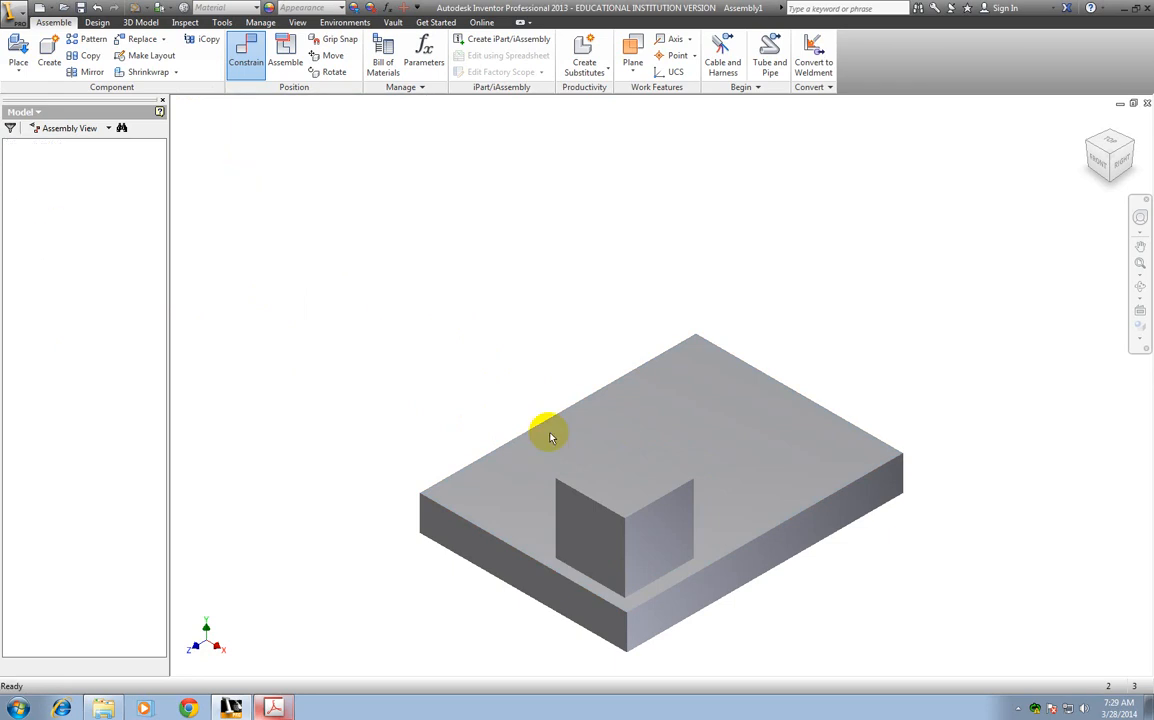
# Step: Move the mated cube around in the home and right-side views to test its remaining freedom, and restore the home view
pyautogui.moveTo(631, 497); pyautogui.dragTo(362, 264)
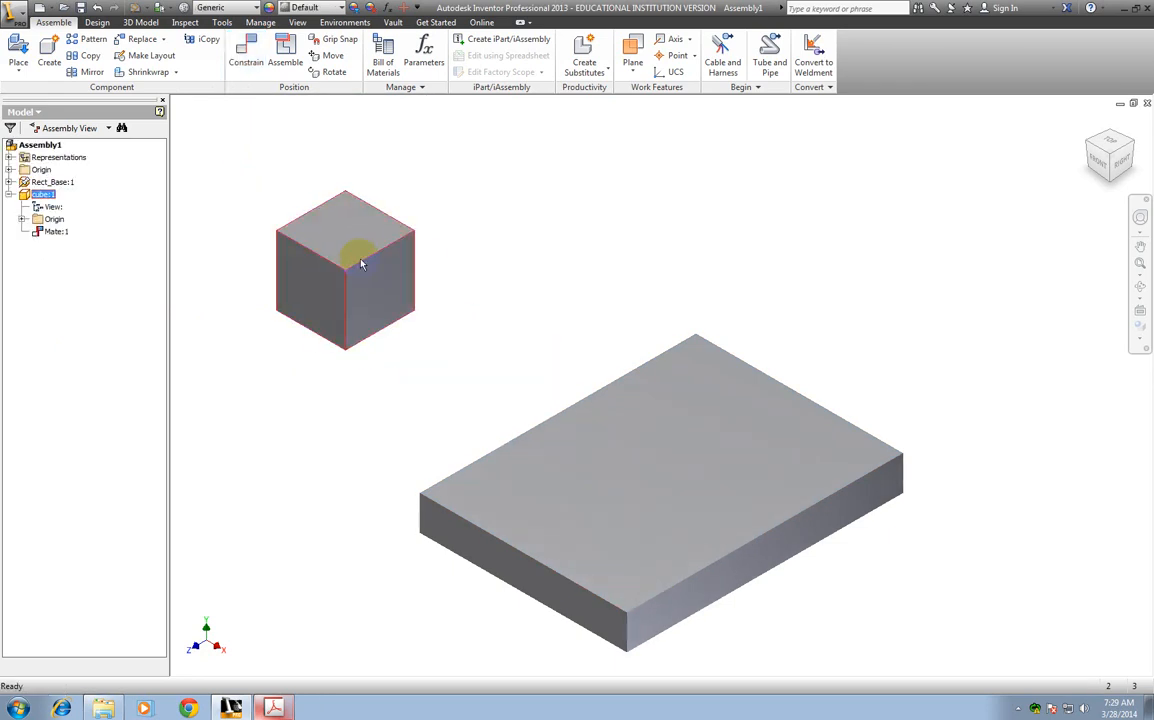
pyautogui.click(1126, 168)
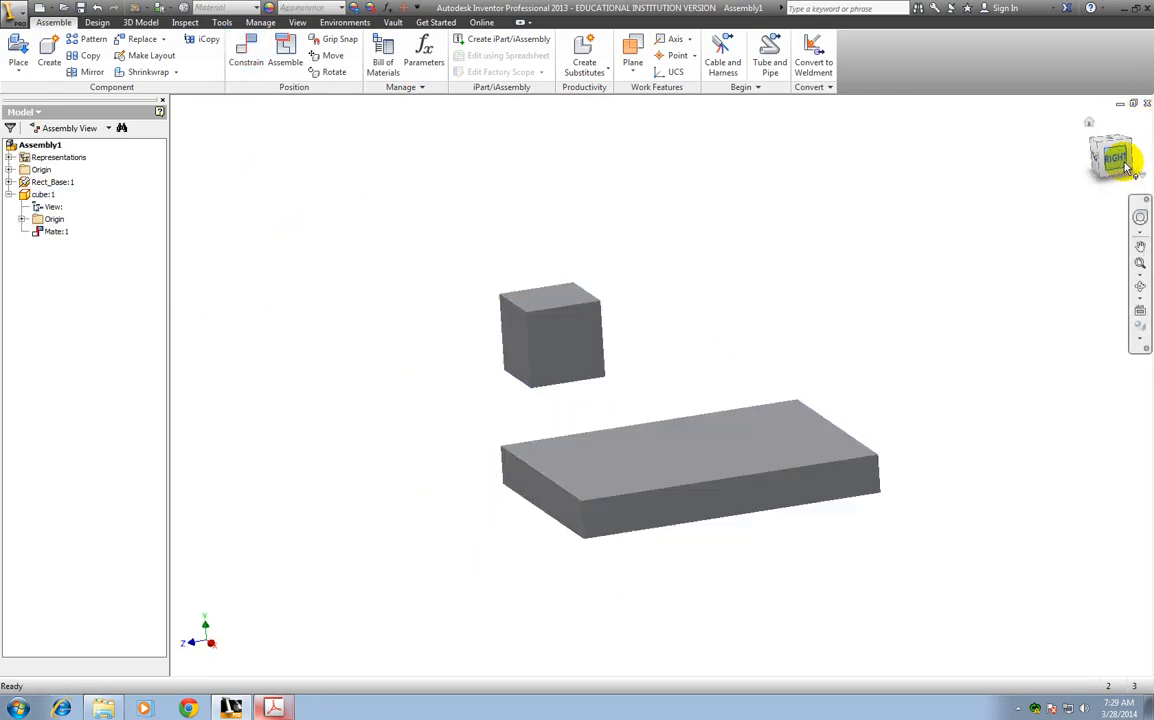
pyautogui.moveTo(555, 358); pyautogui.dragTo(590, 343)
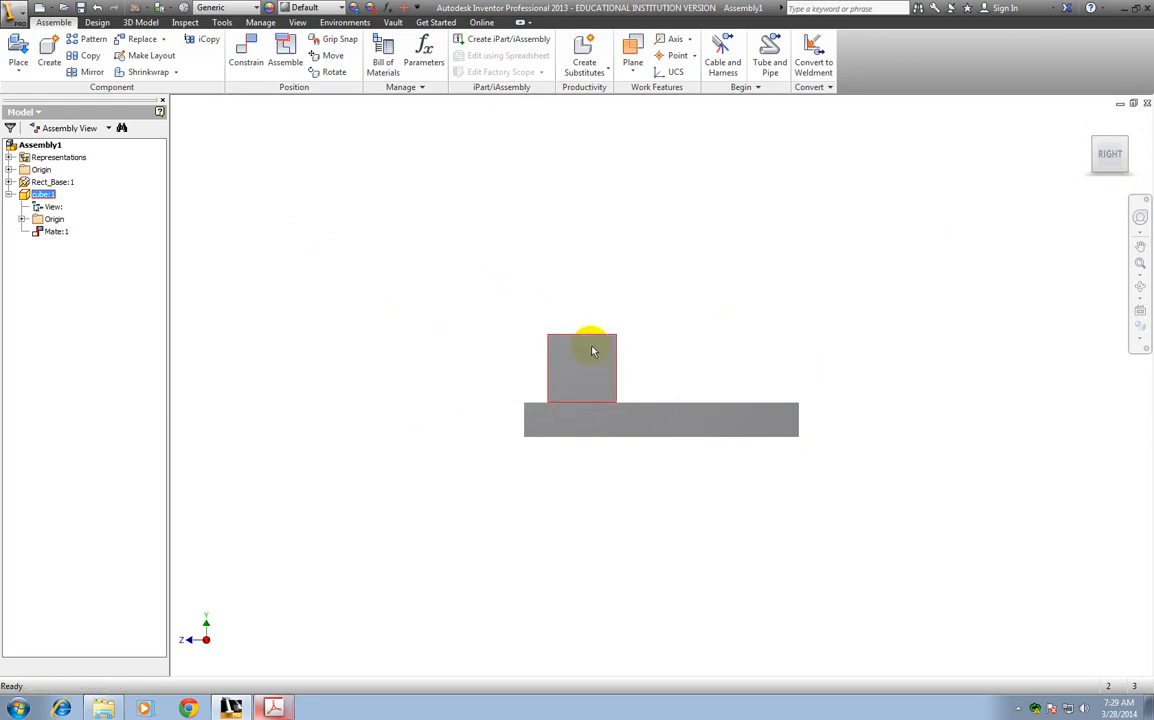
pyautogui.click(1090, 121)
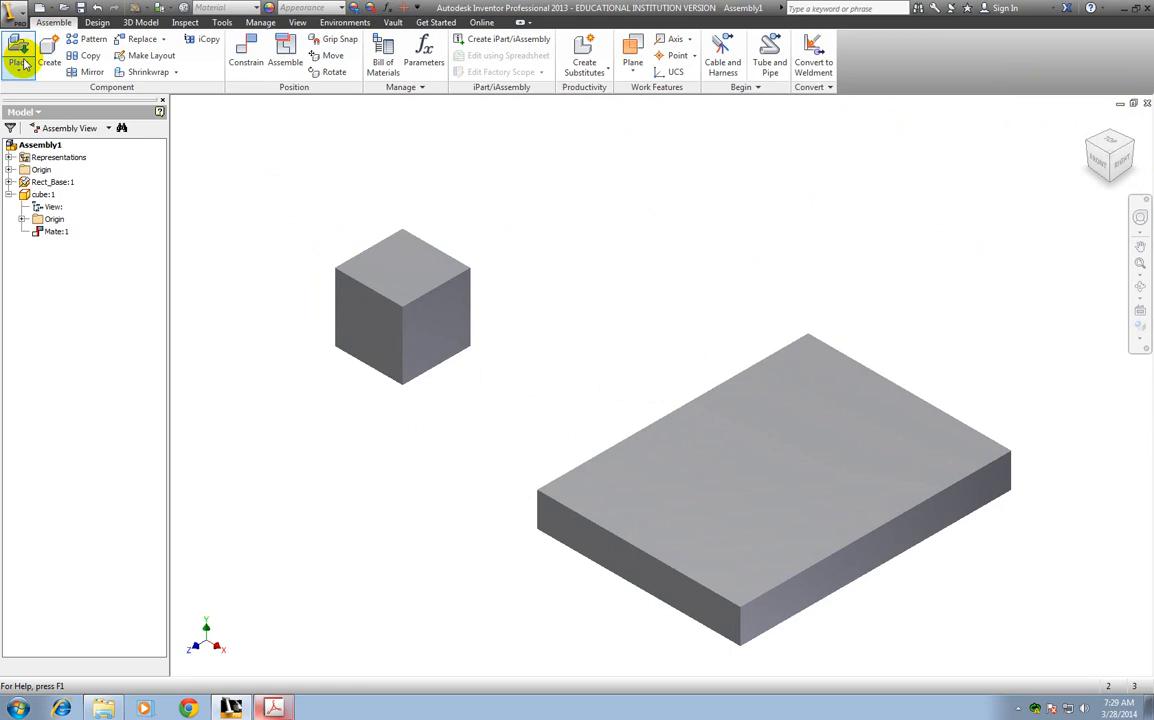
# Step: Turn on the degrees-of-freedom display and shift the cube slightly
pyautogui.click(298, 23)
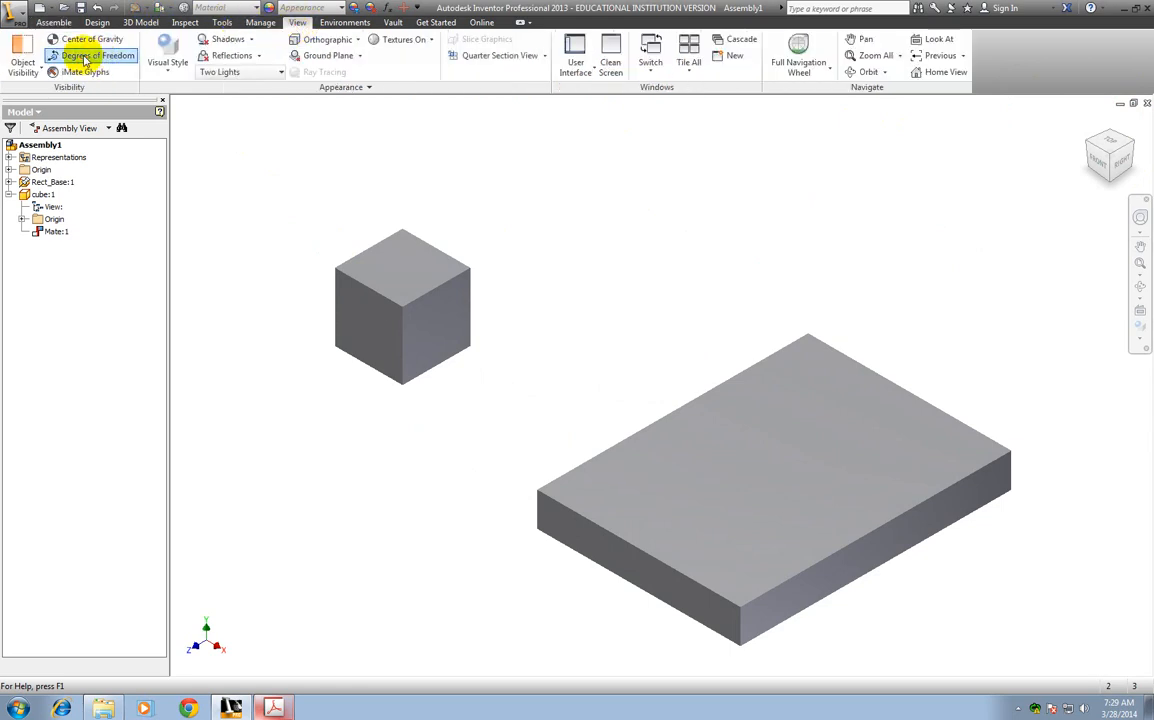
pyautogui.moveTo(390, 328); pyautogui.dragTo(427, 304)
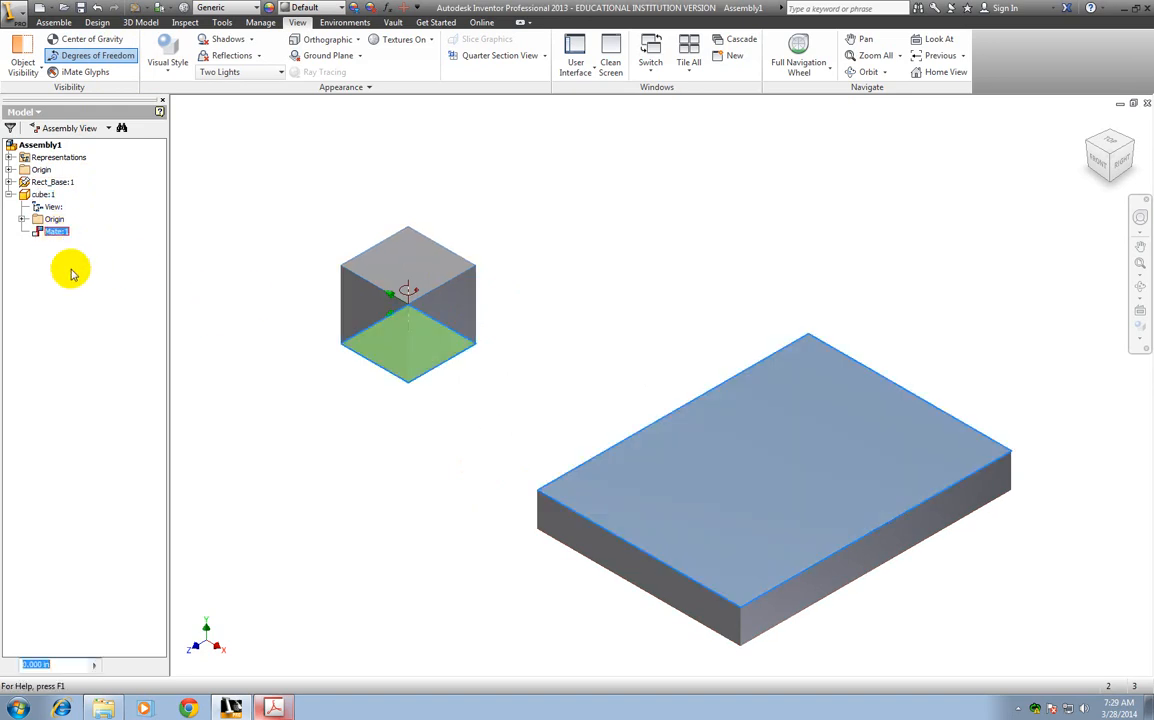
# Step: Set the offset of the cube's mate constraint to 0.5 in and check the gap above the base from the right side
pyautogui.doubleClick(62, 250)
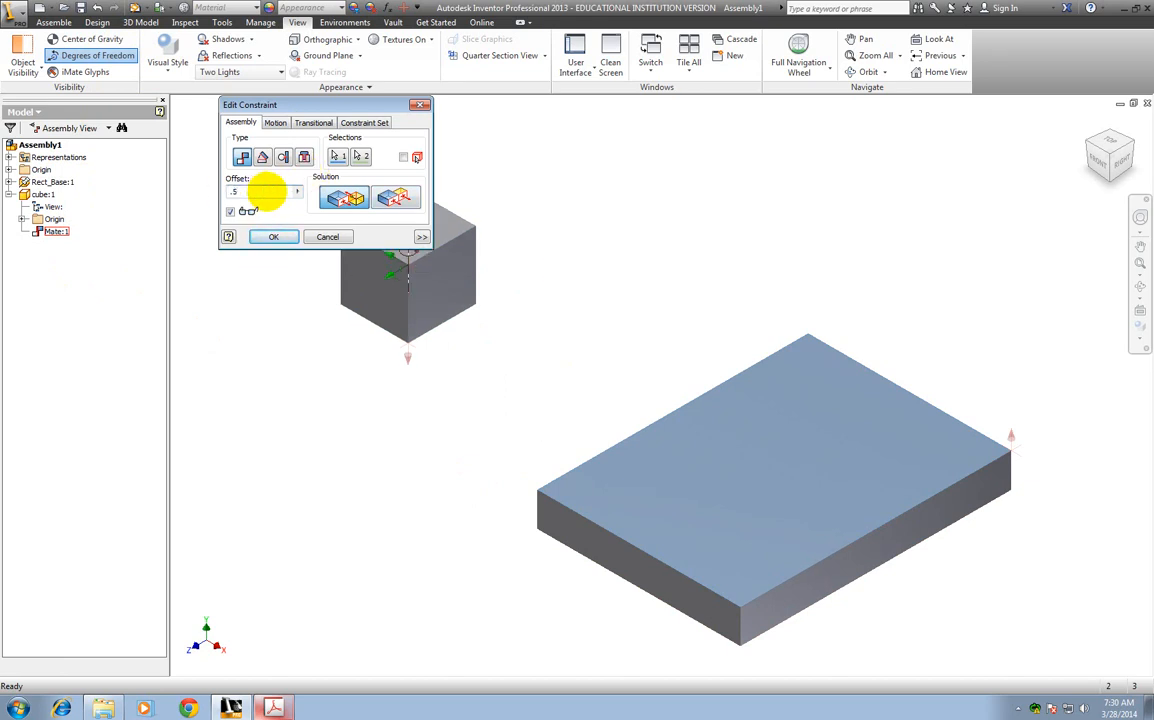
pyautogui.click(272, 240)
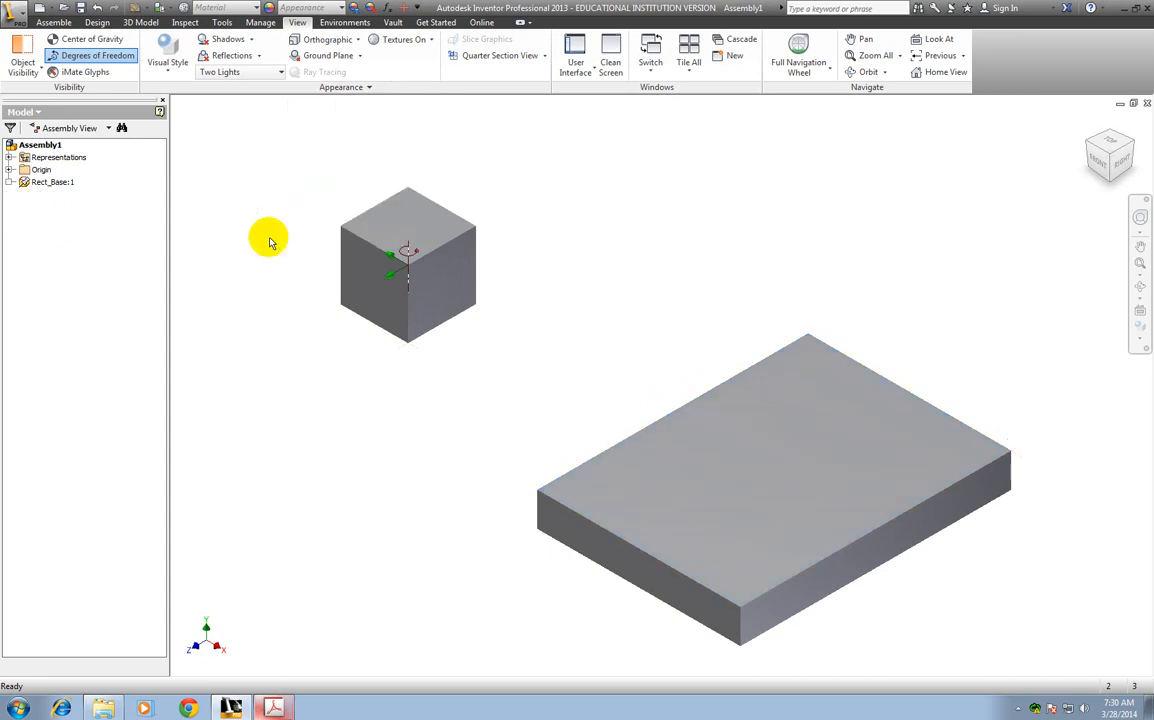
pyautogui.click(1124, 165)
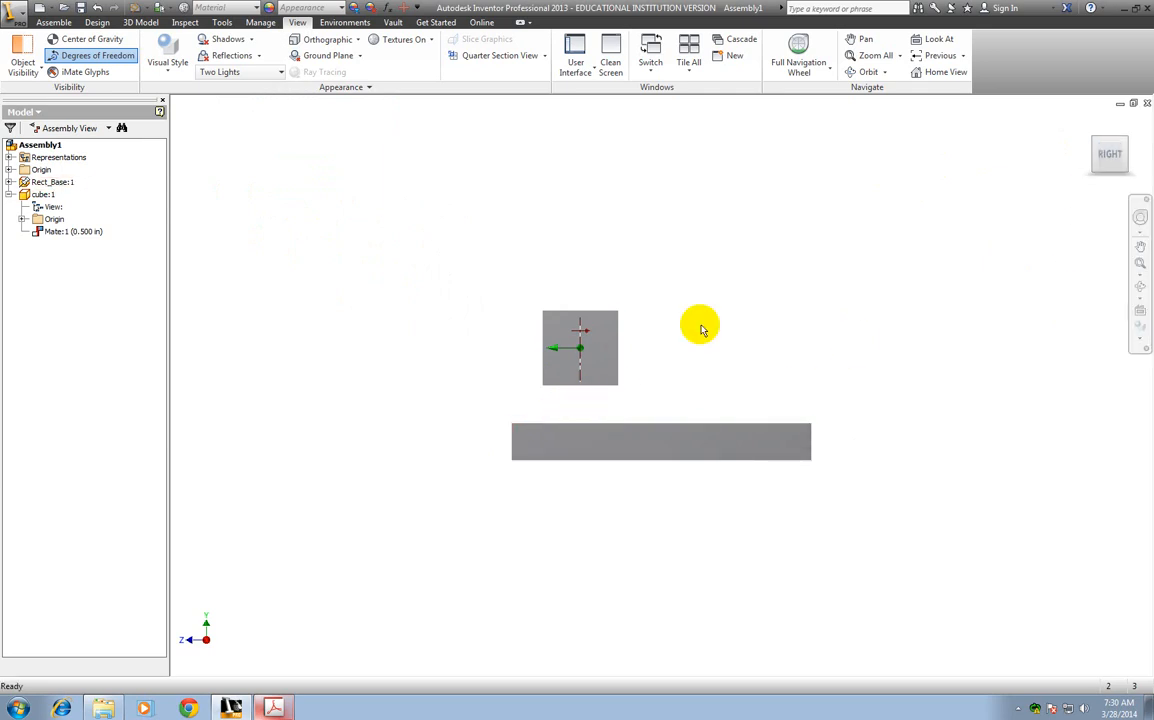
pyautogui.click(1086, 155)
pyautogui.click(1092, 126)
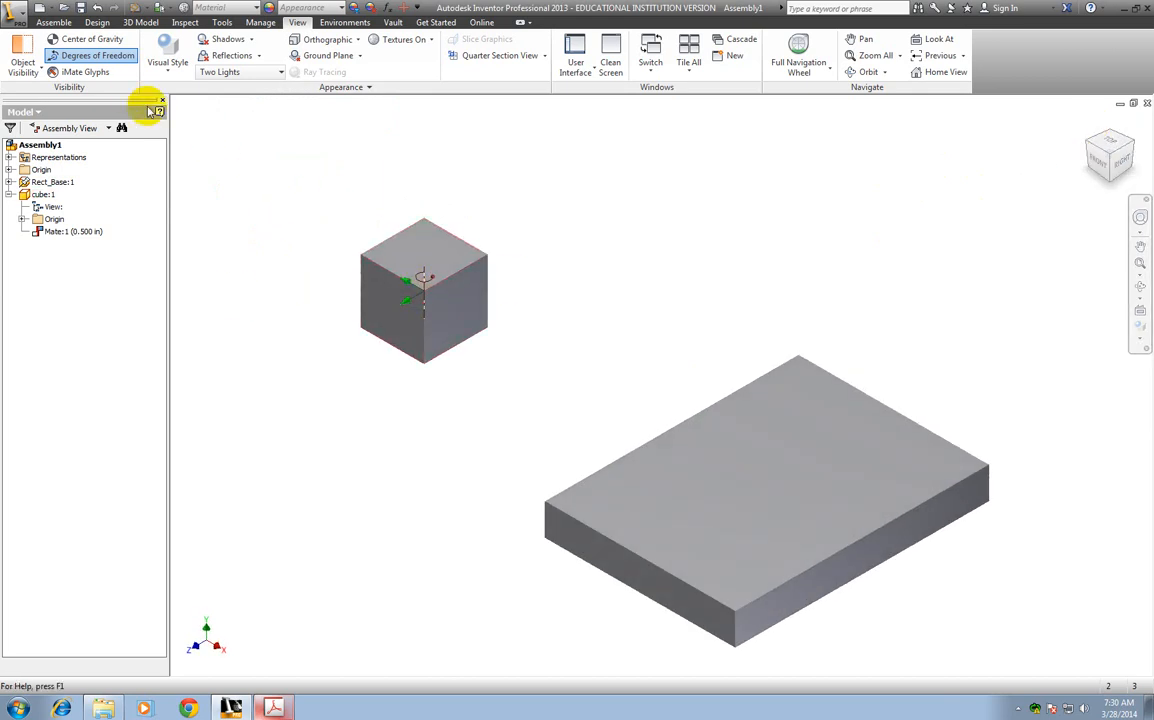
# Step: Apply a Mate constraint between the cube's front vertical edge and the vertical edge at the base's front corner with zero offset
pyautogui.click(53, 22)
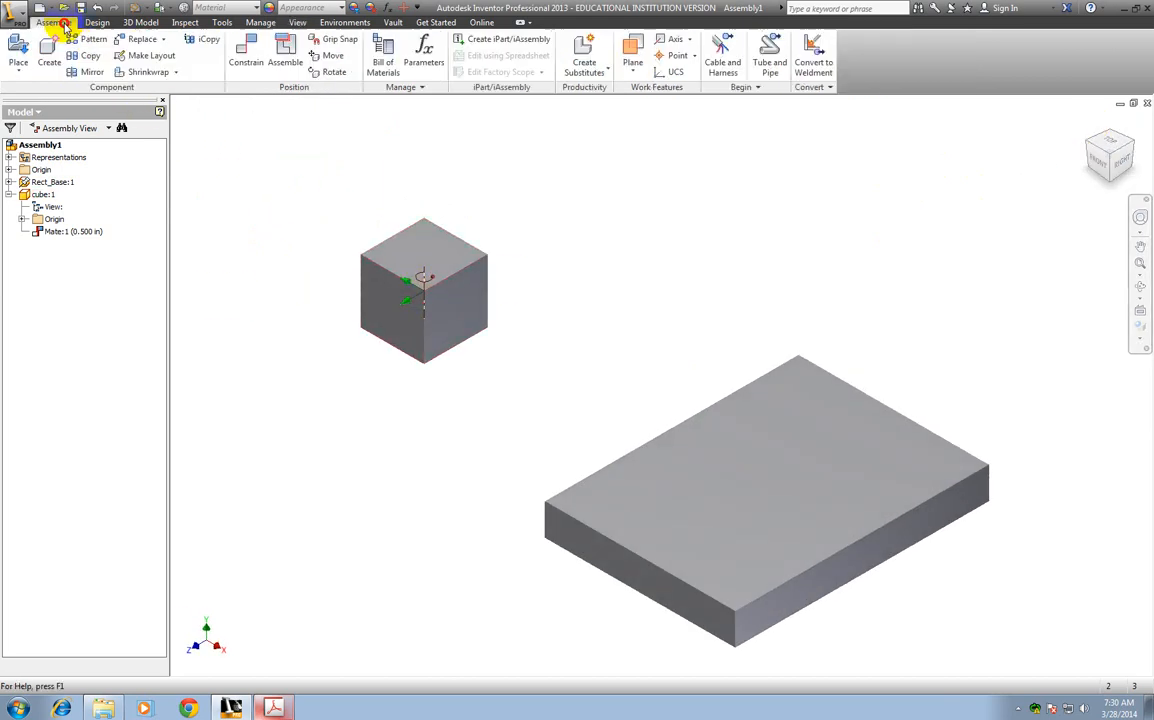
pyautogui.click(246, 50)
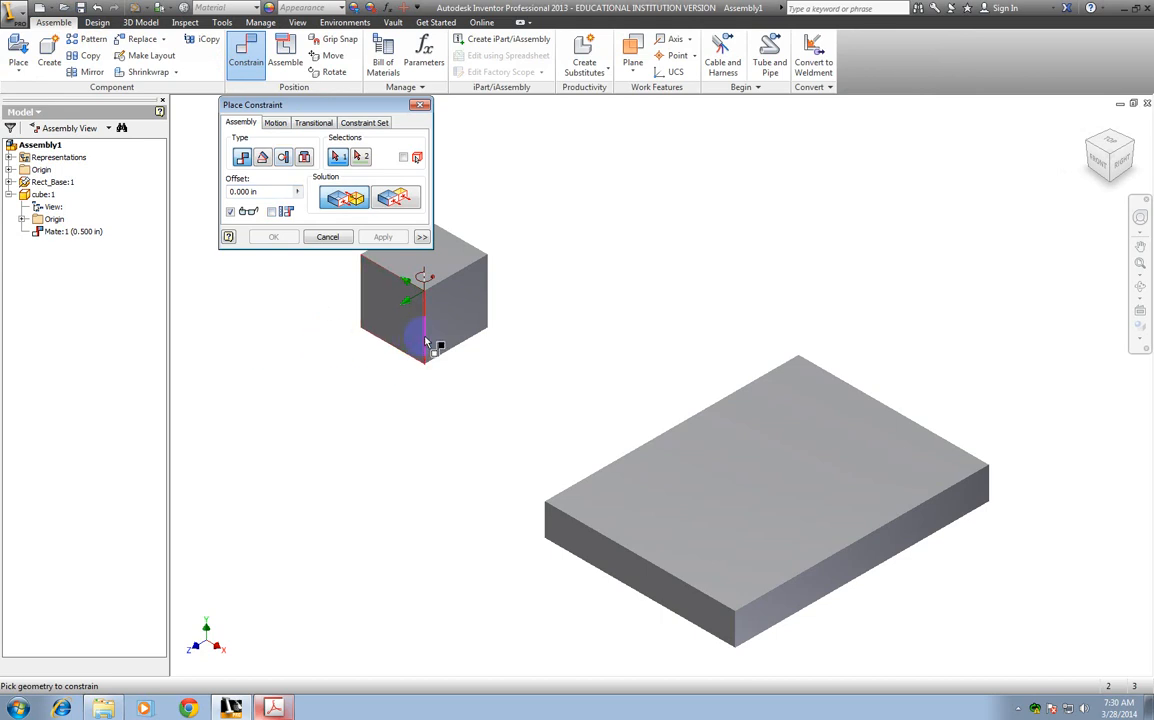
pyautogui.click(736, 637)
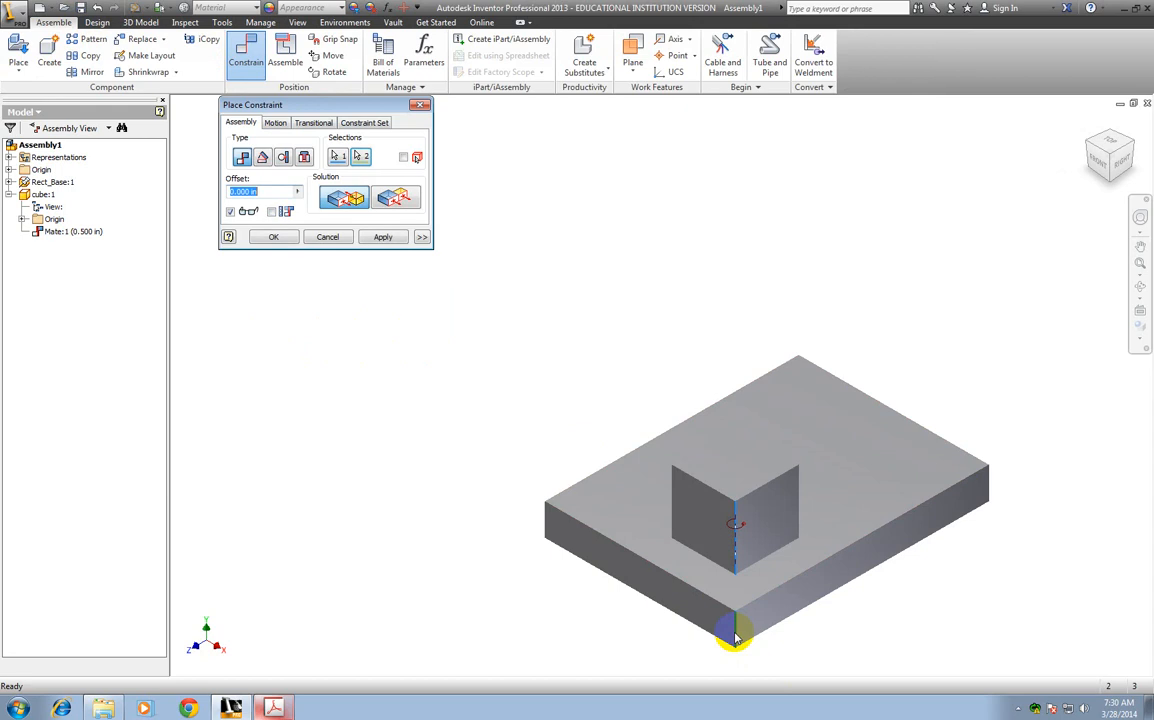
pyautogui.click(381, 238)
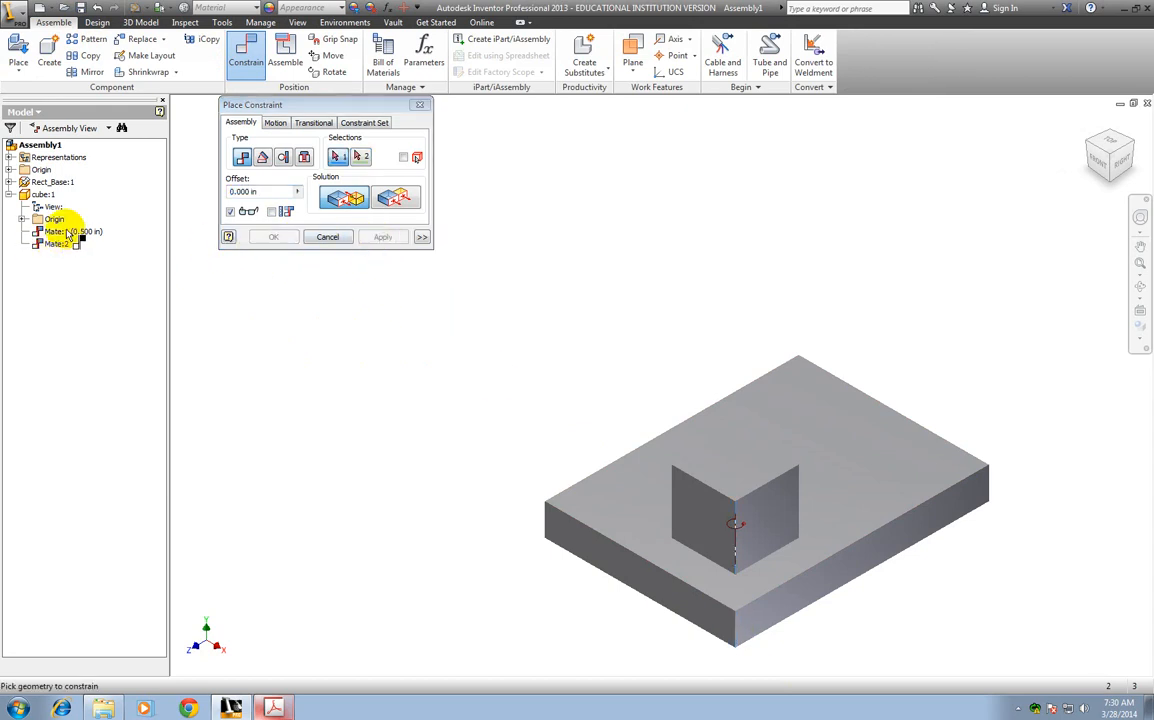
pyautogui.click(330, 237)
pyautogui.click(54, 232)
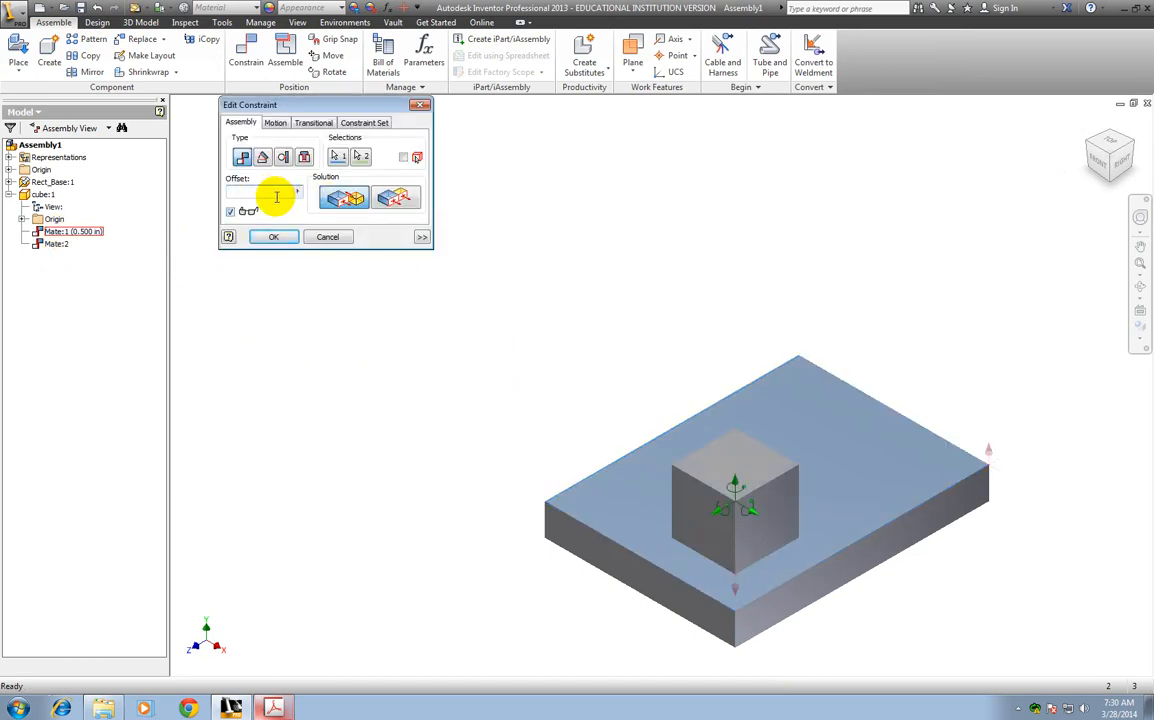
pyautogui.click(273, 238)
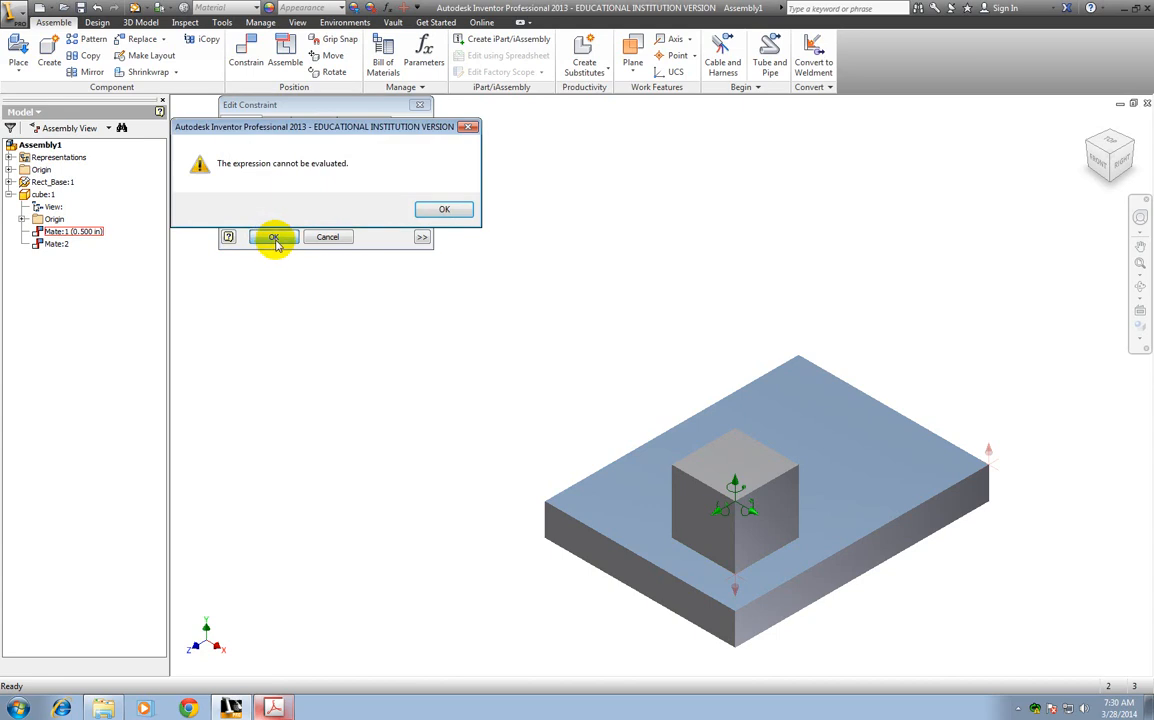
pyautogui.click(444, 209)
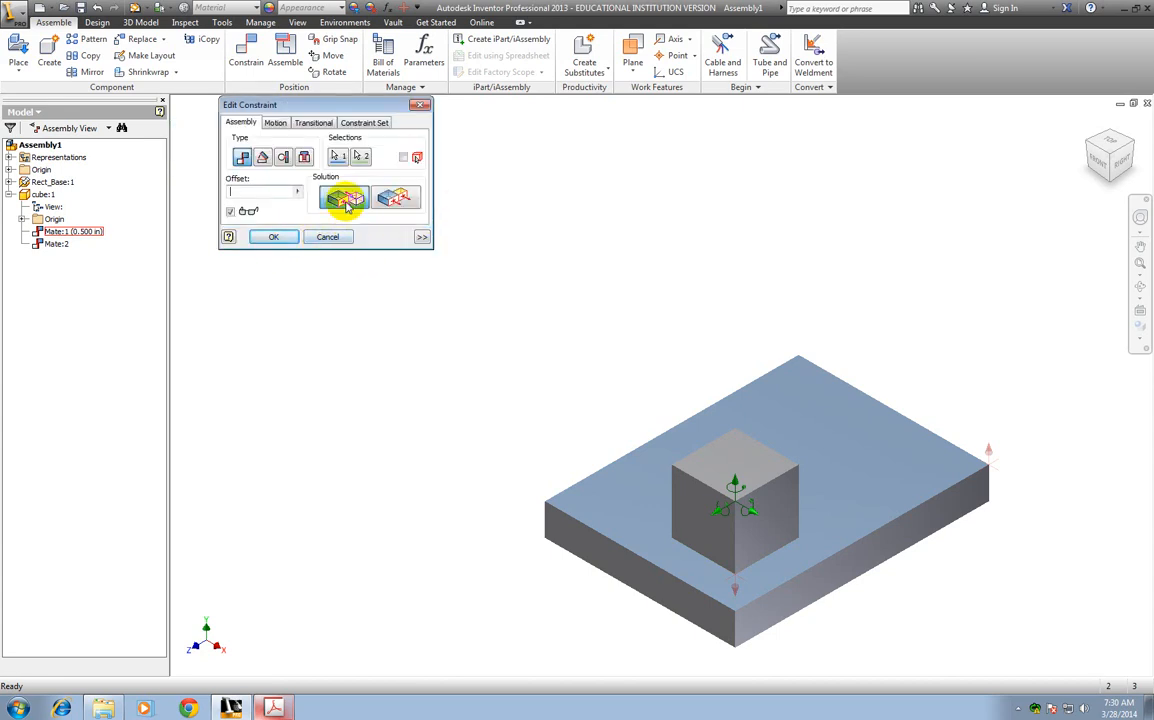
pyautogui.click(322, 237)
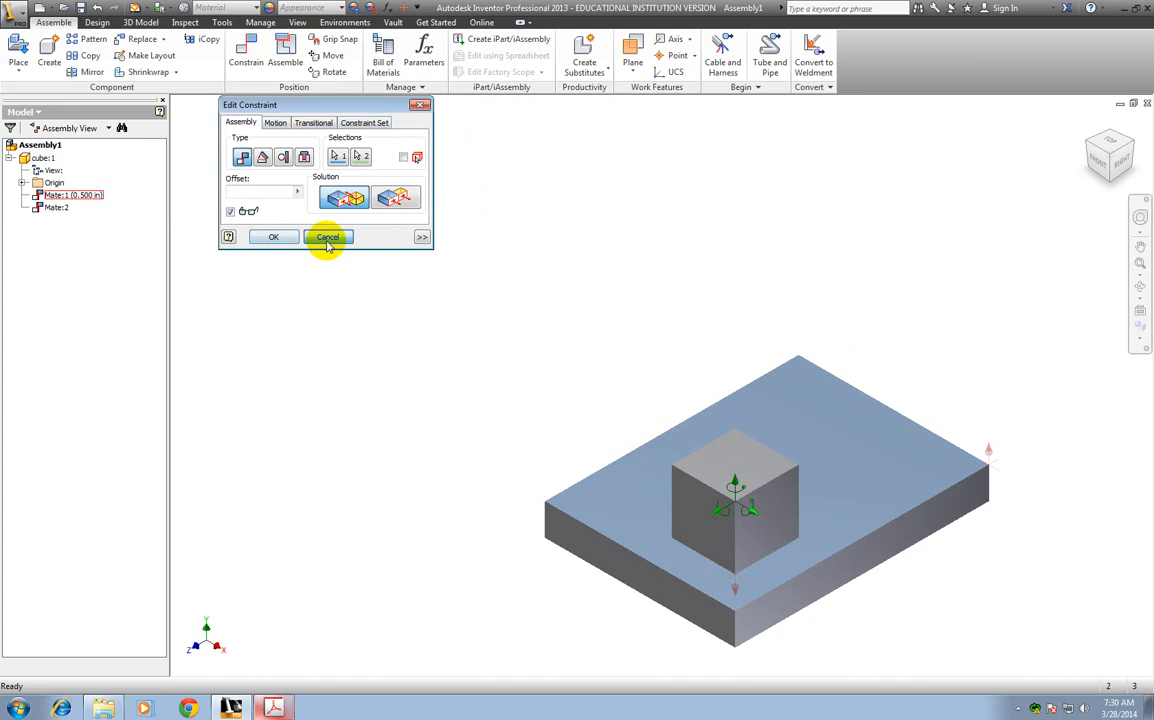
# Step: Rotate the cube about its mated vertical edge to test its remaining freedom
pyautogui.moveTo(796, 500); pyautogui.dragTo(741, 450)
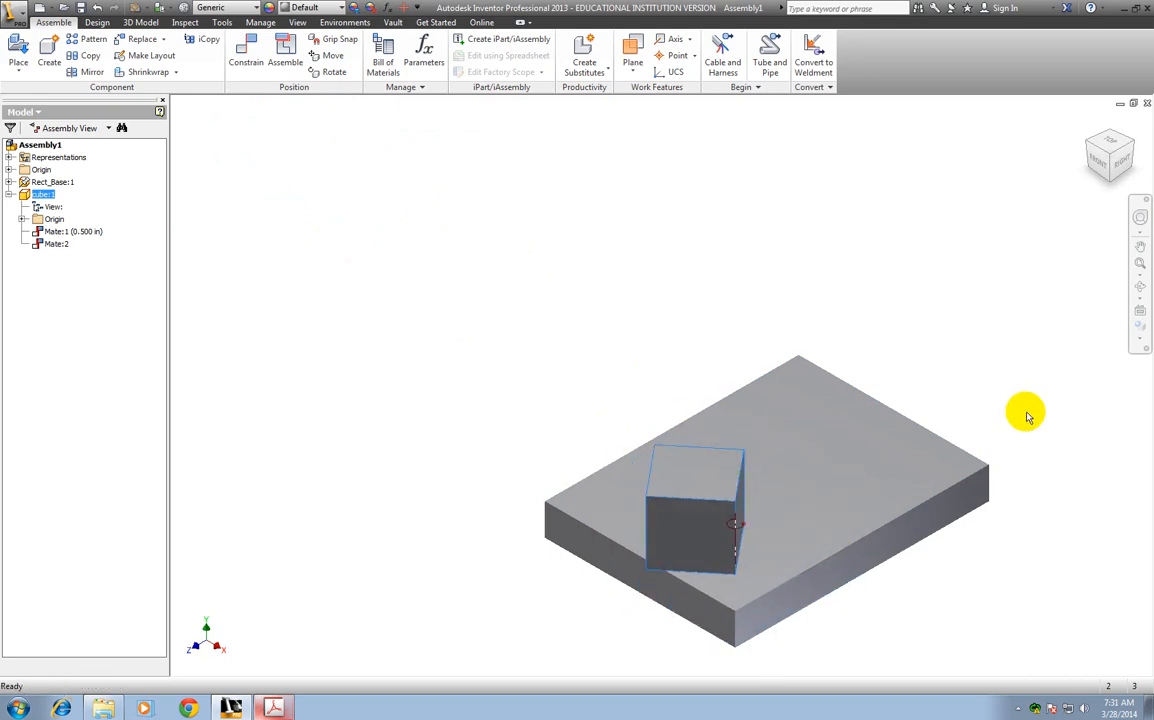
pyautogui.click(777, 168)
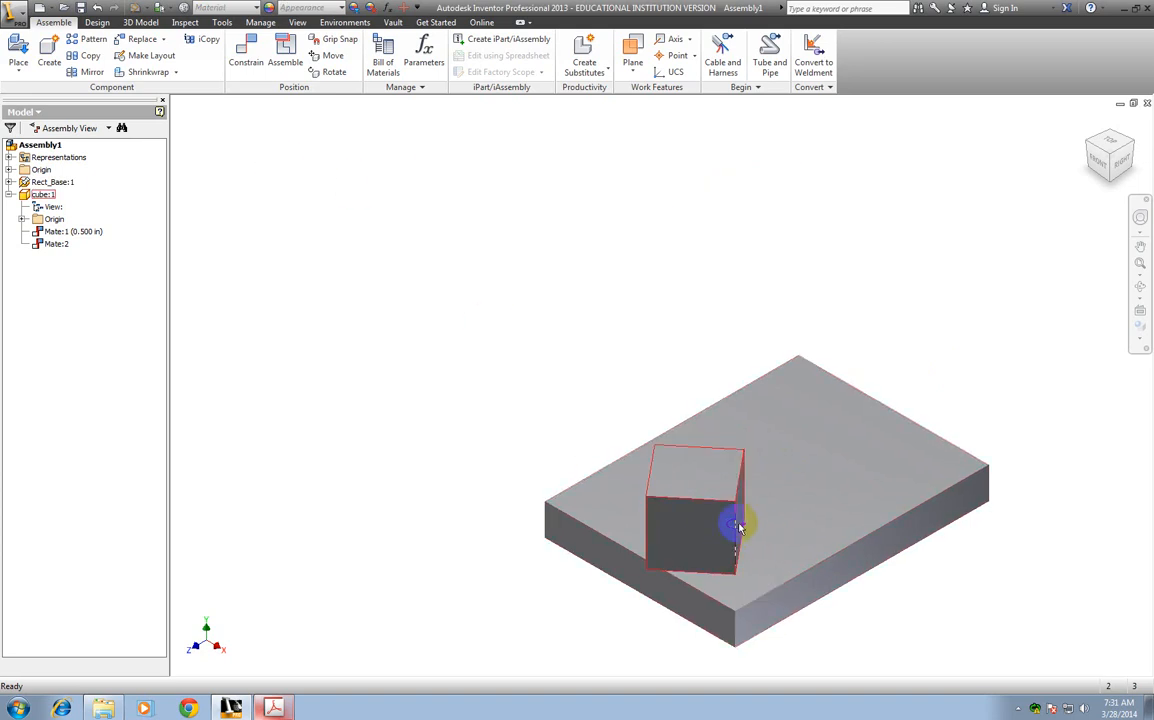
# Step: Apply an Angle constraint of 60 degrees between the cube's front face and the base's front face
pyautogui.click(245, 58)
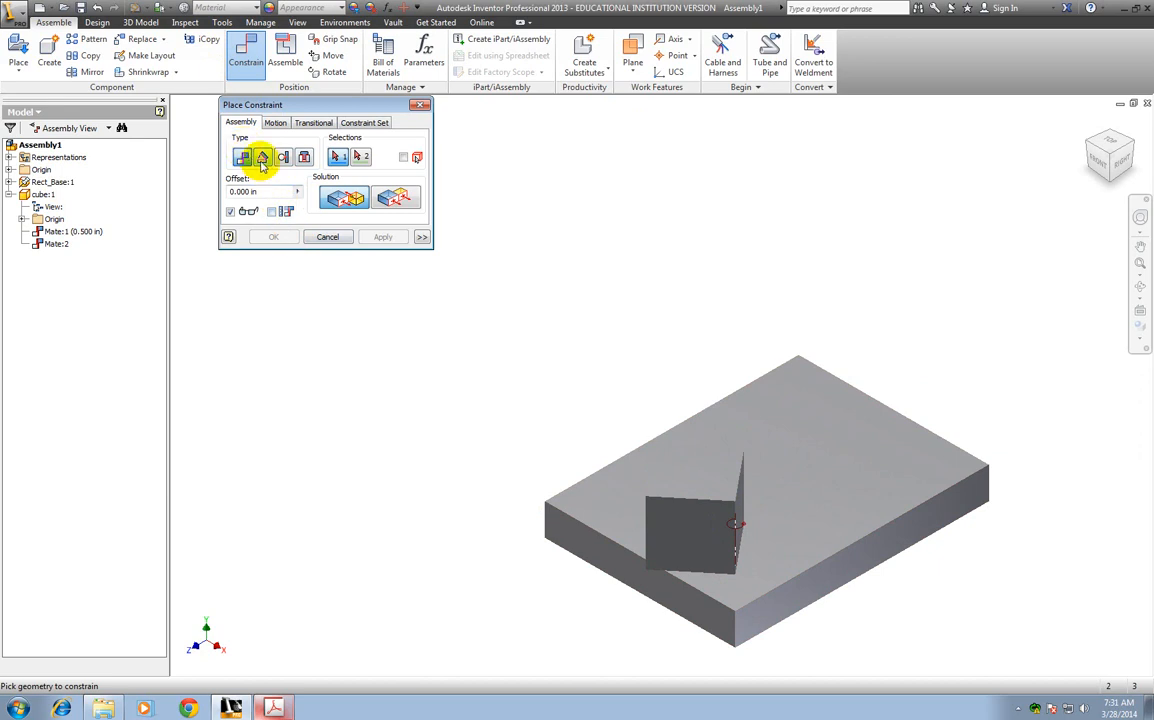
pyautogui.click(262, 159)
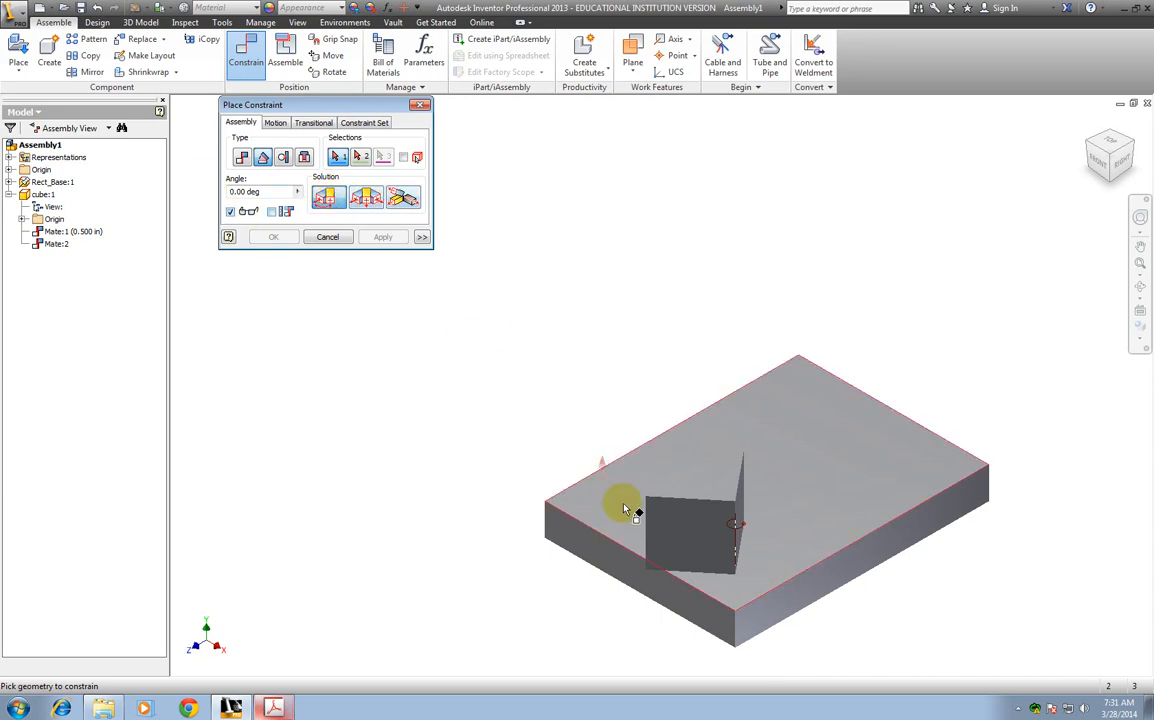
pyautogui.click(688, 537)
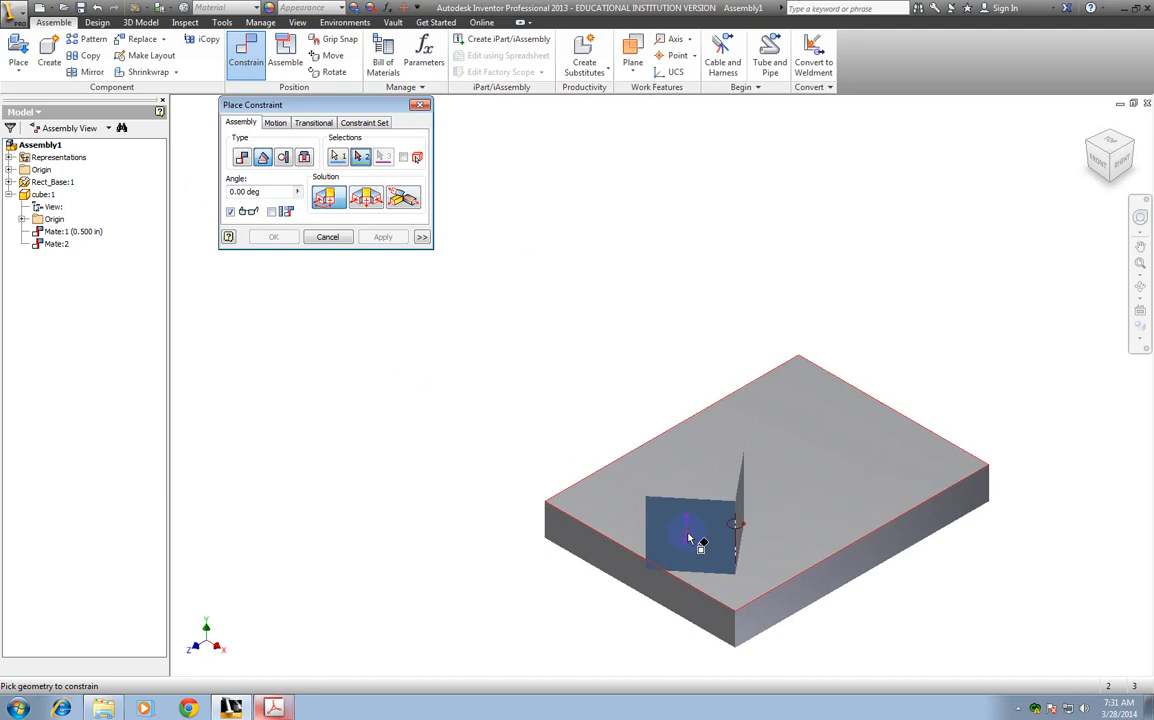
pyautogui.click(700, 618)
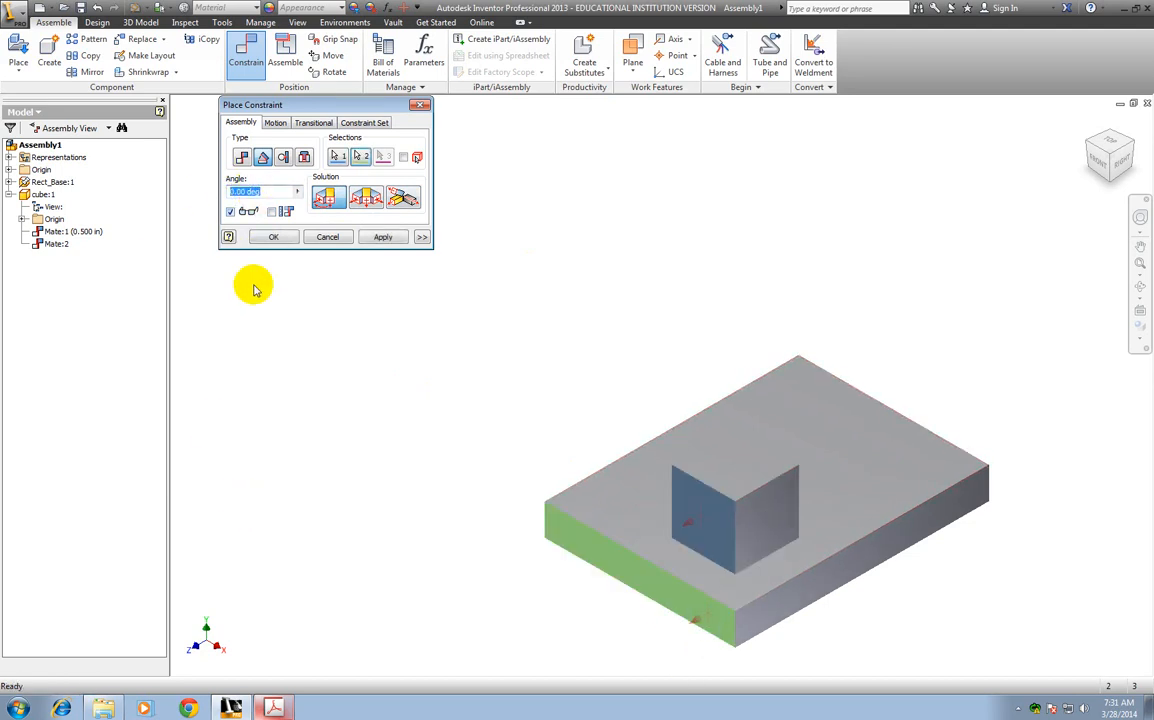
pyautogui.write('45')
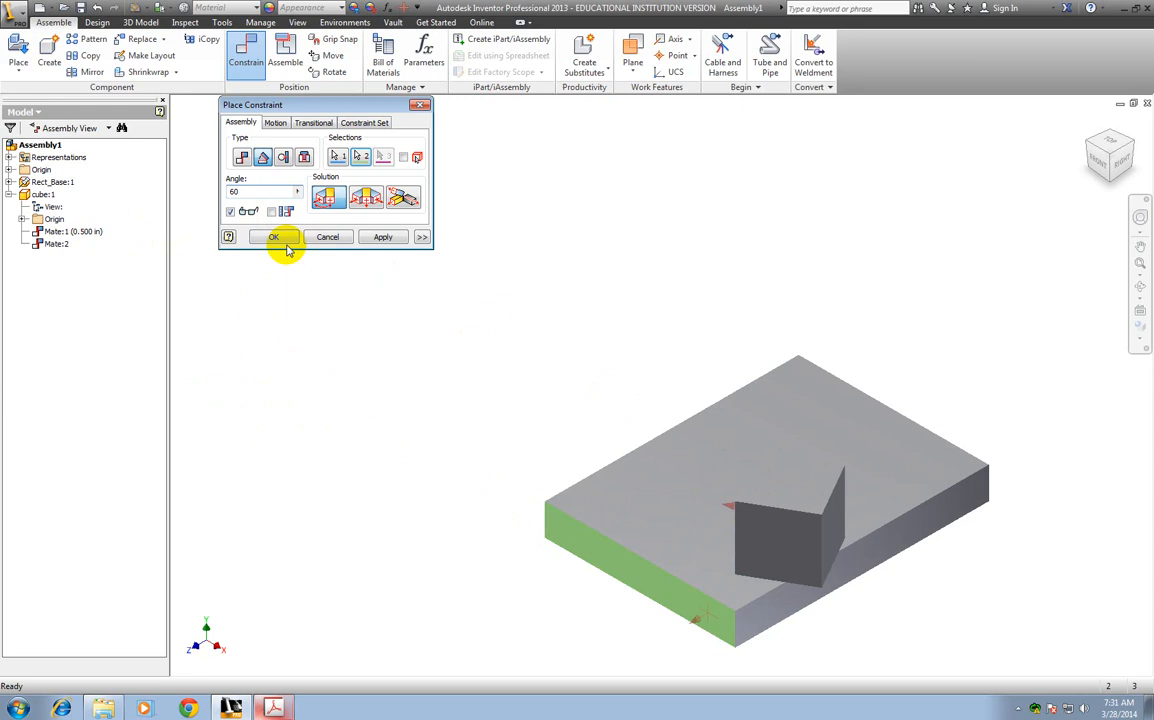
pyautogui.click(383, 237)
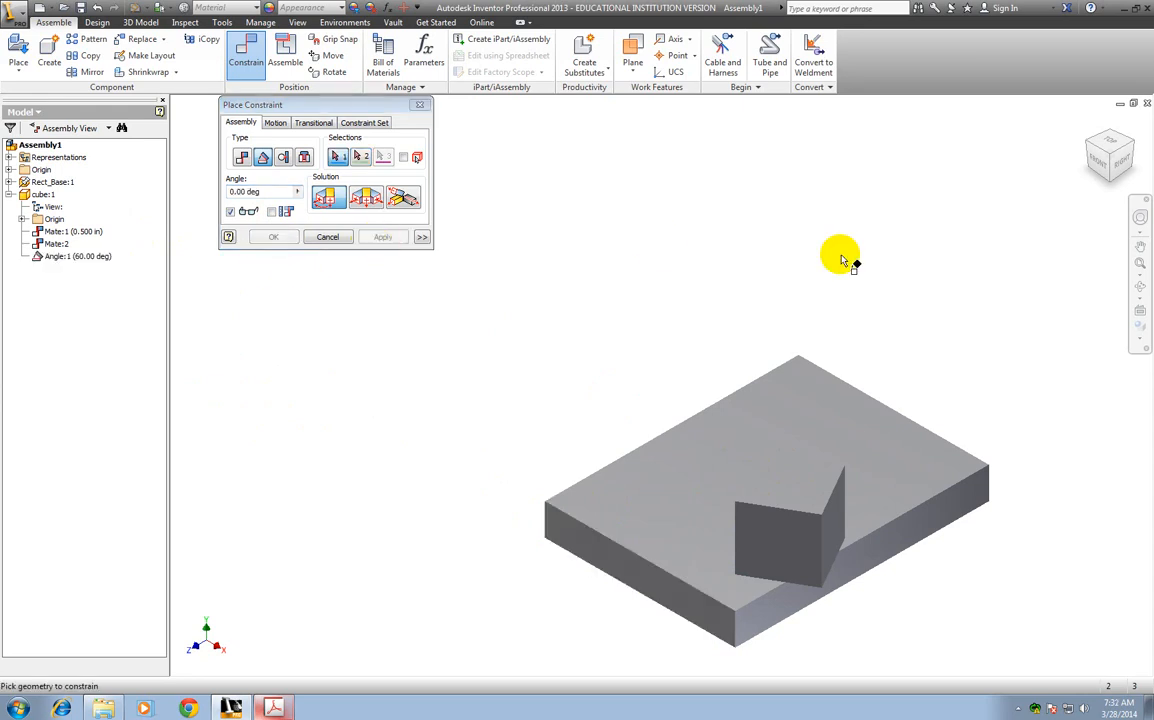
pyautogui.click(328, 237)
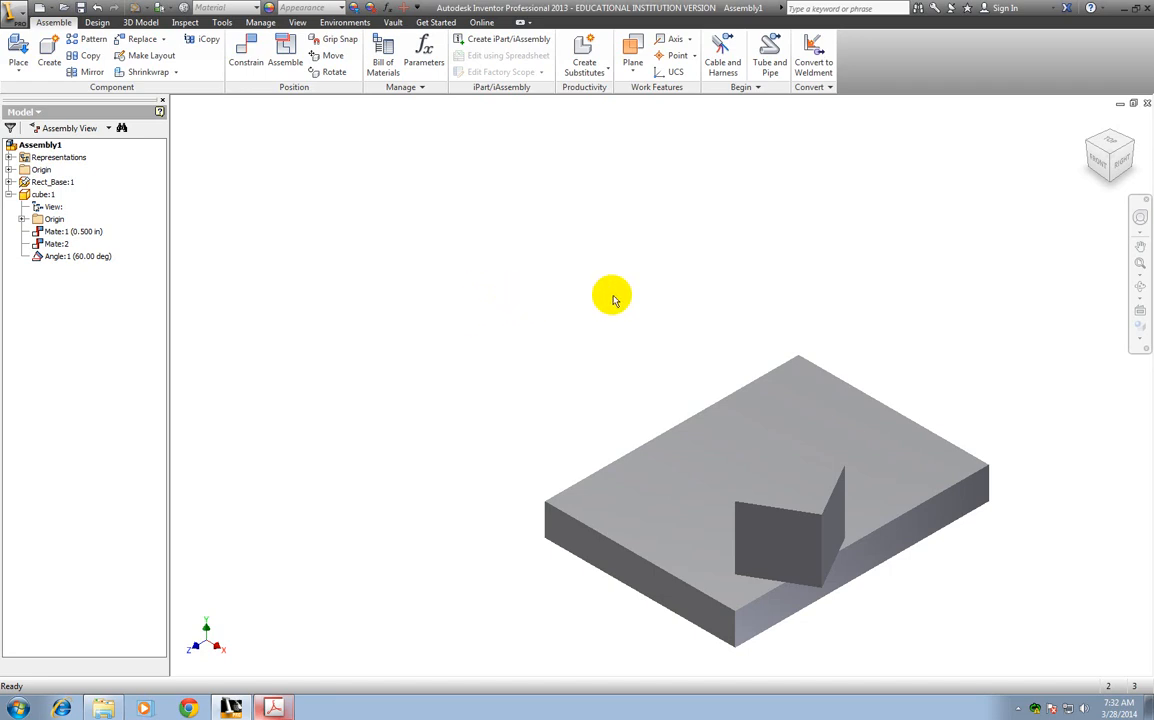
# Step: Test the fully constrained cube for movement and close the assembly without saving it
pyautogui.click(780, 493)
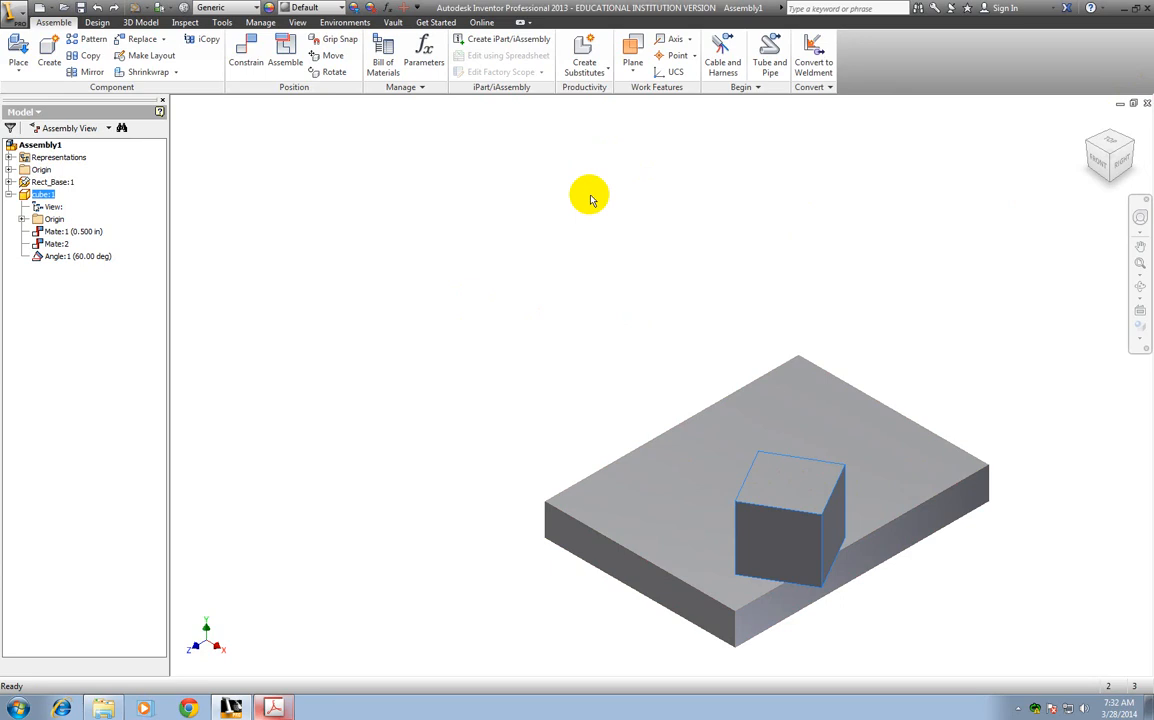
pyautogui.click(1147, 104)
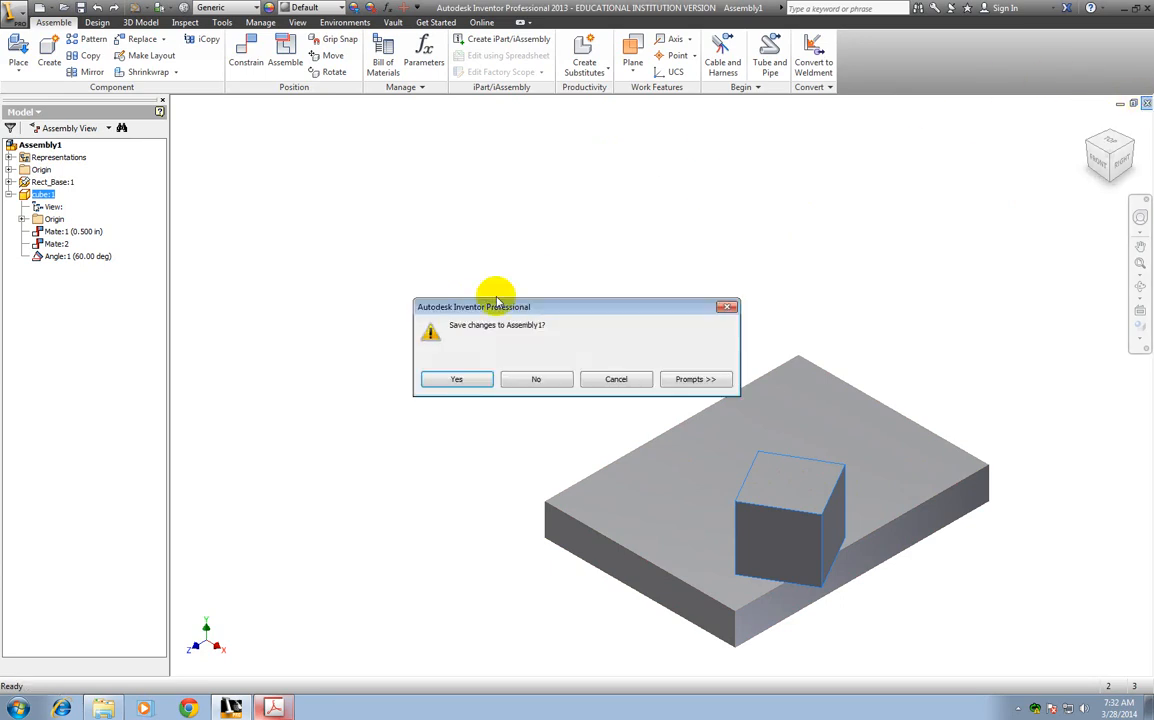
pyautogui.click(523, 380)
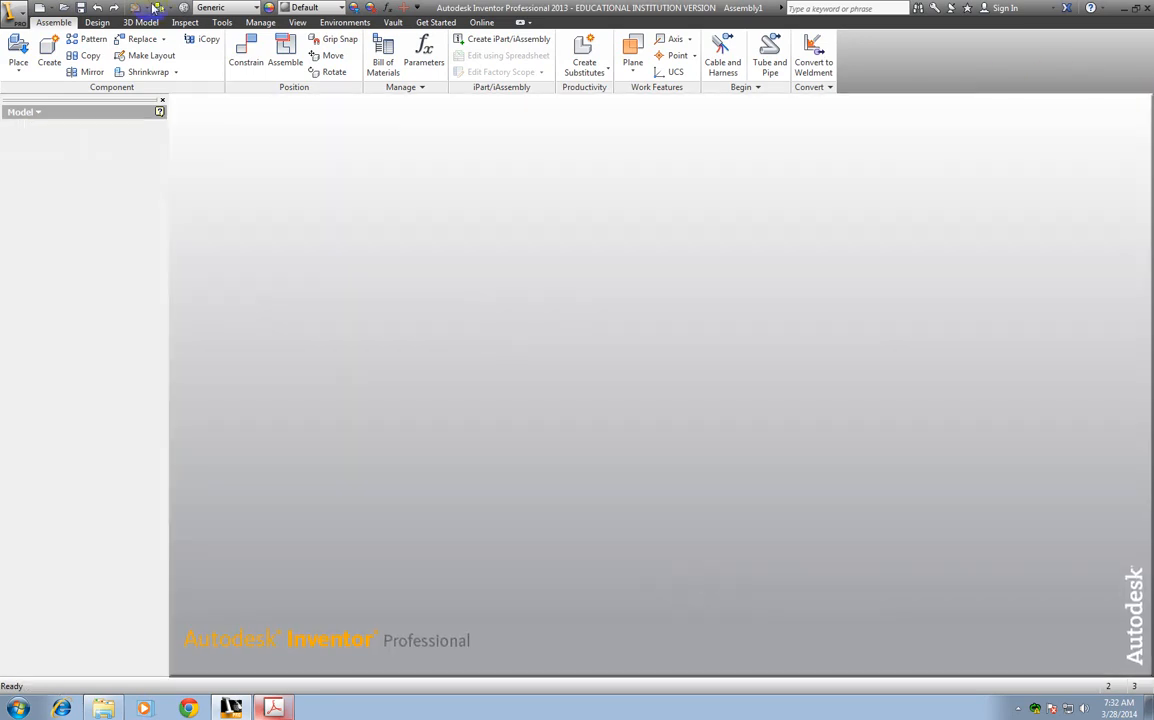
# Step: Create a new assembly from the Standard (in).iam template and review exercise 2 in the Acrobat handout before returning to Inventor
pyautogui.click(14, 52)
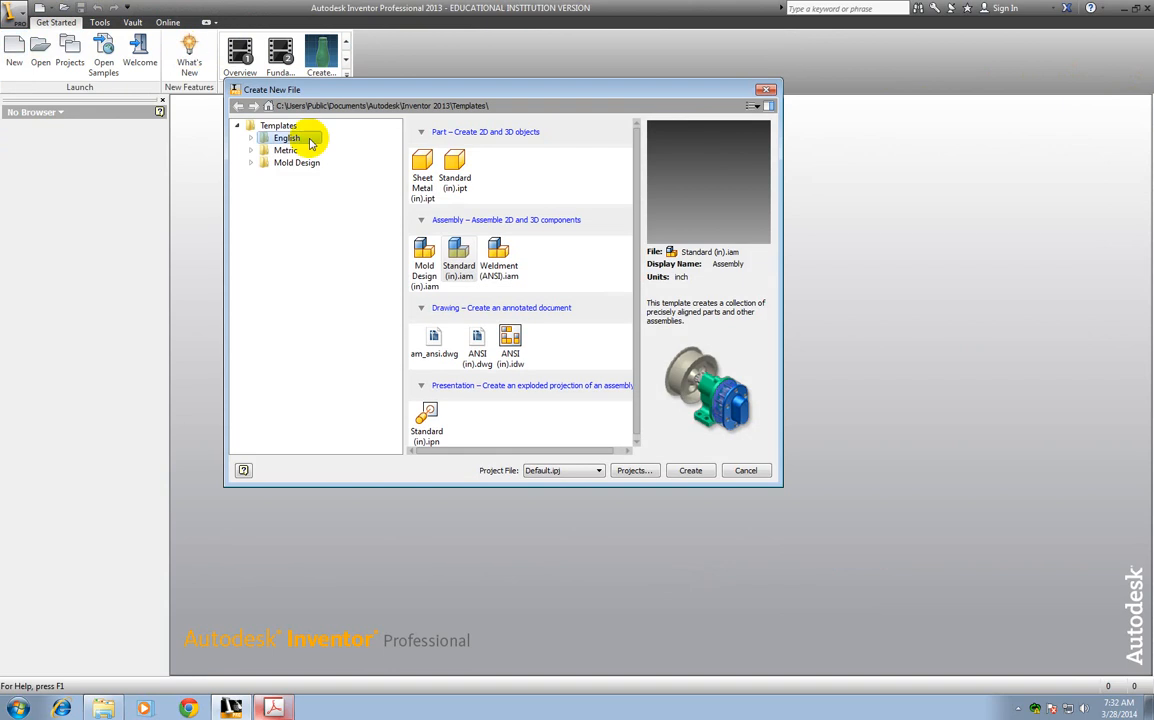
pyautogui.doubleClick(456, 262)
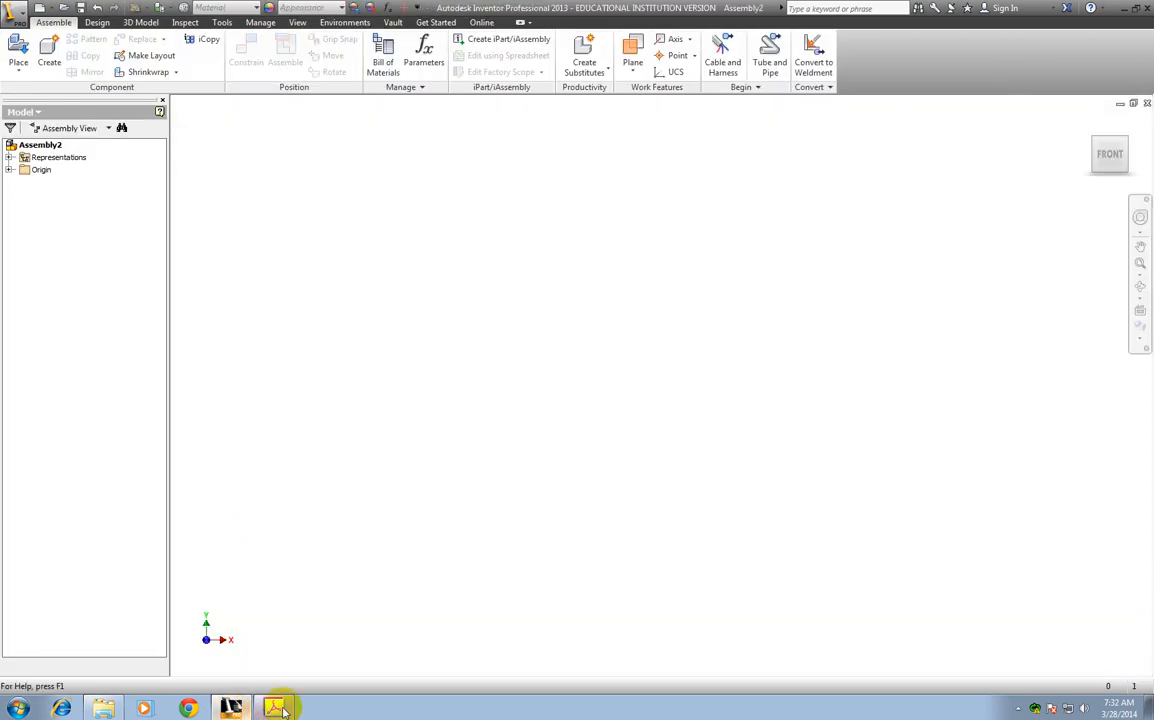
pyautogui.click(280, 708)
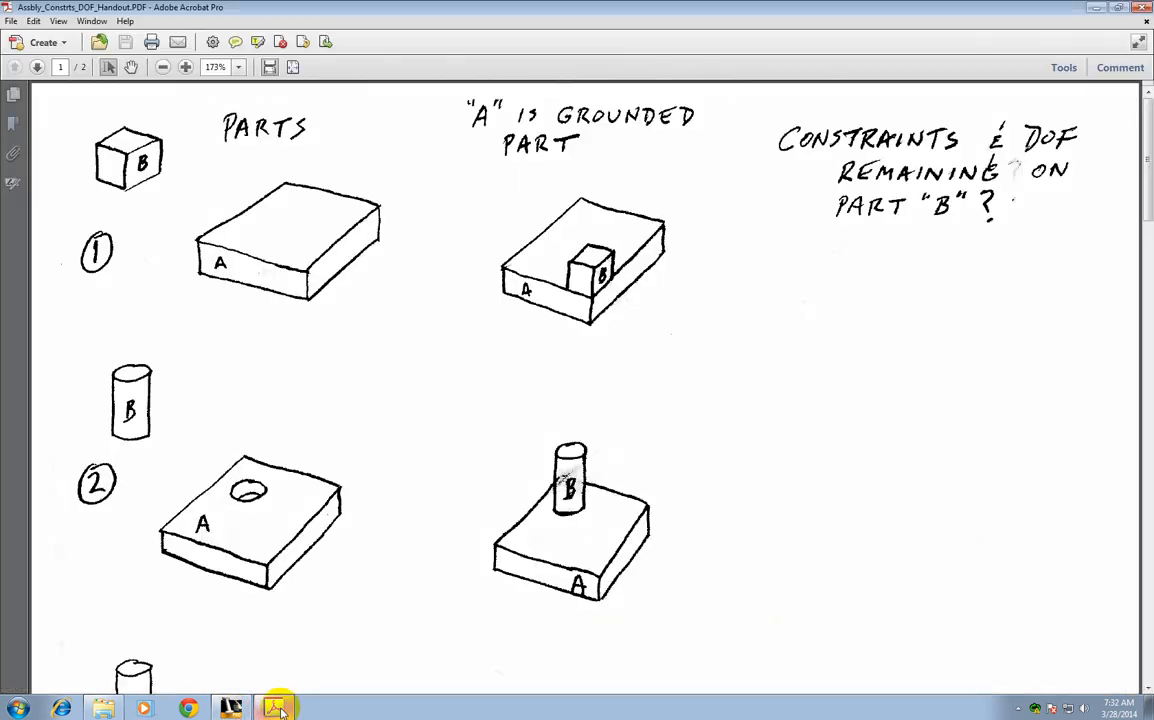
pyautogui.scroll(-3, 662, 399)
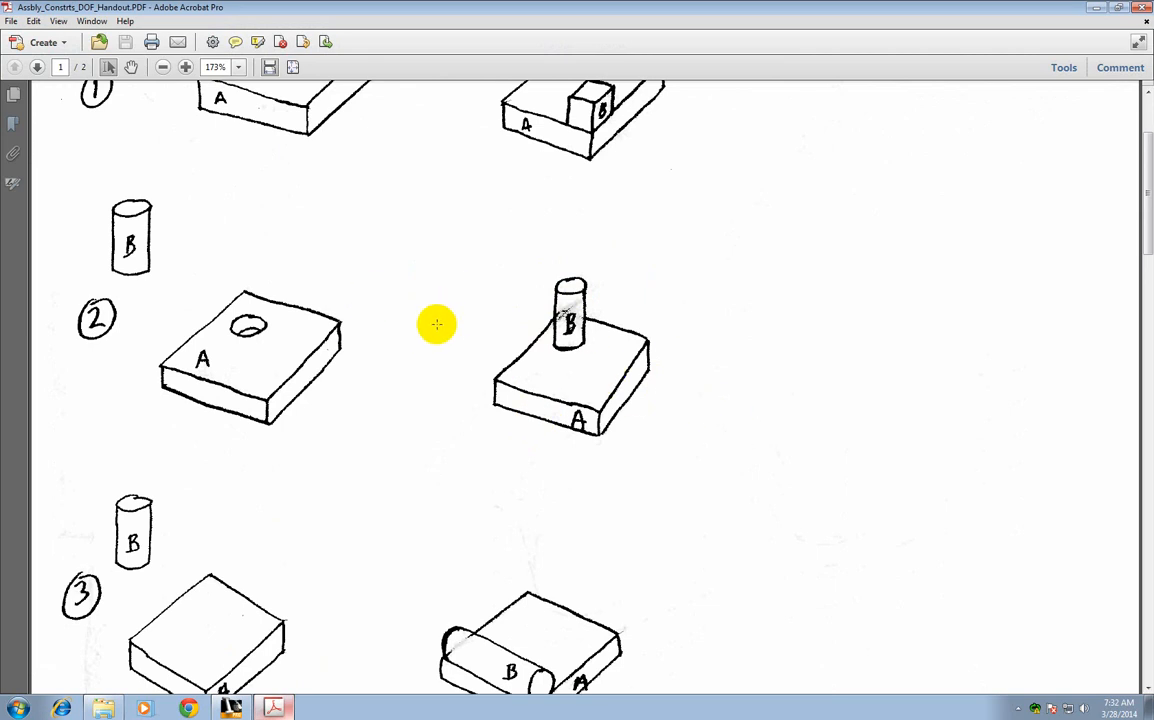
pyautogui.scroll(-3, 441, 339)
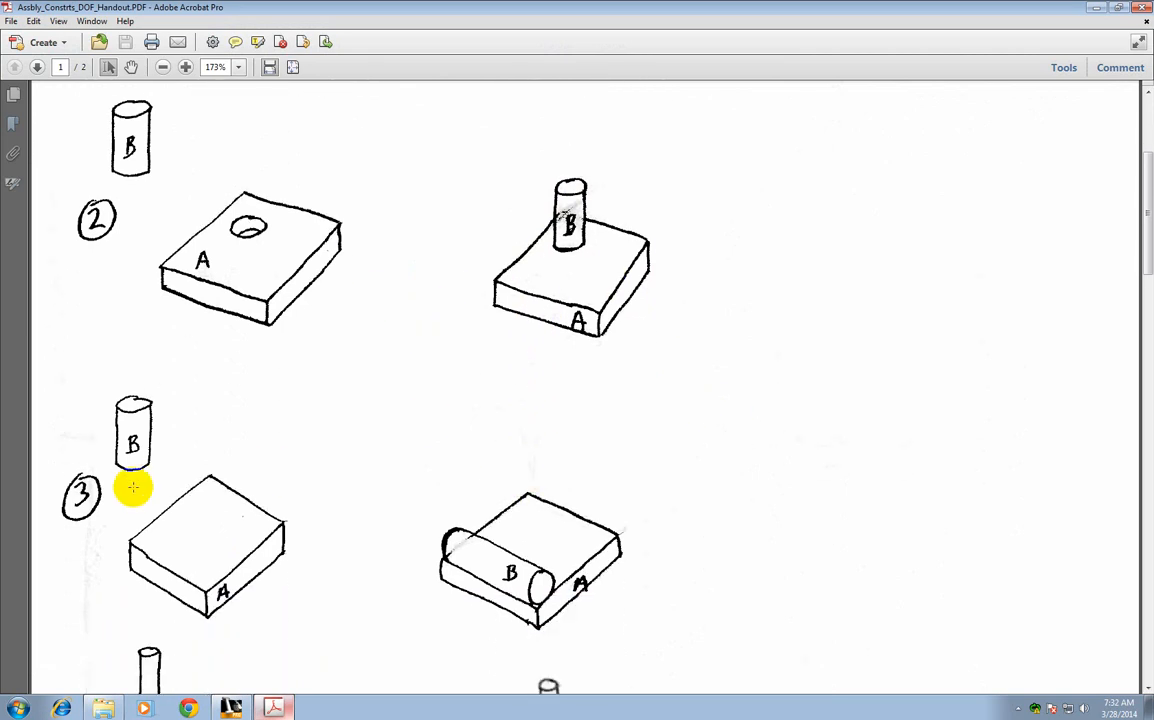
pyautogui.scroll(1, 755, 428)
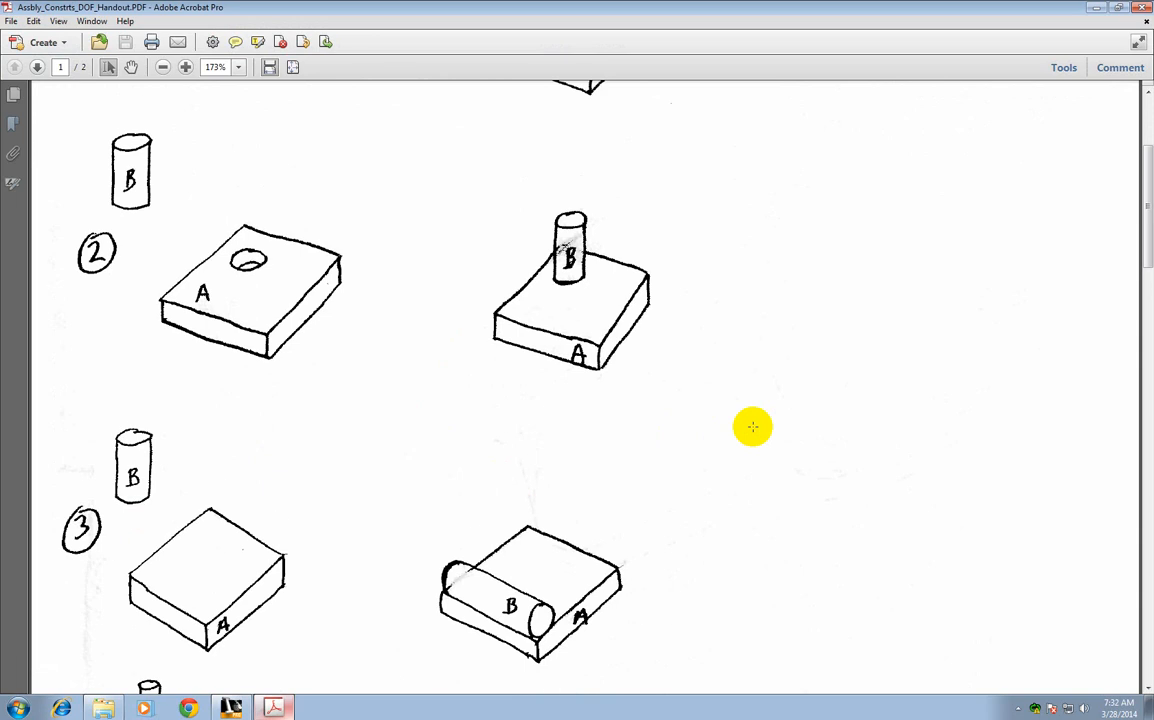
pyautogui.click(1099, 11)
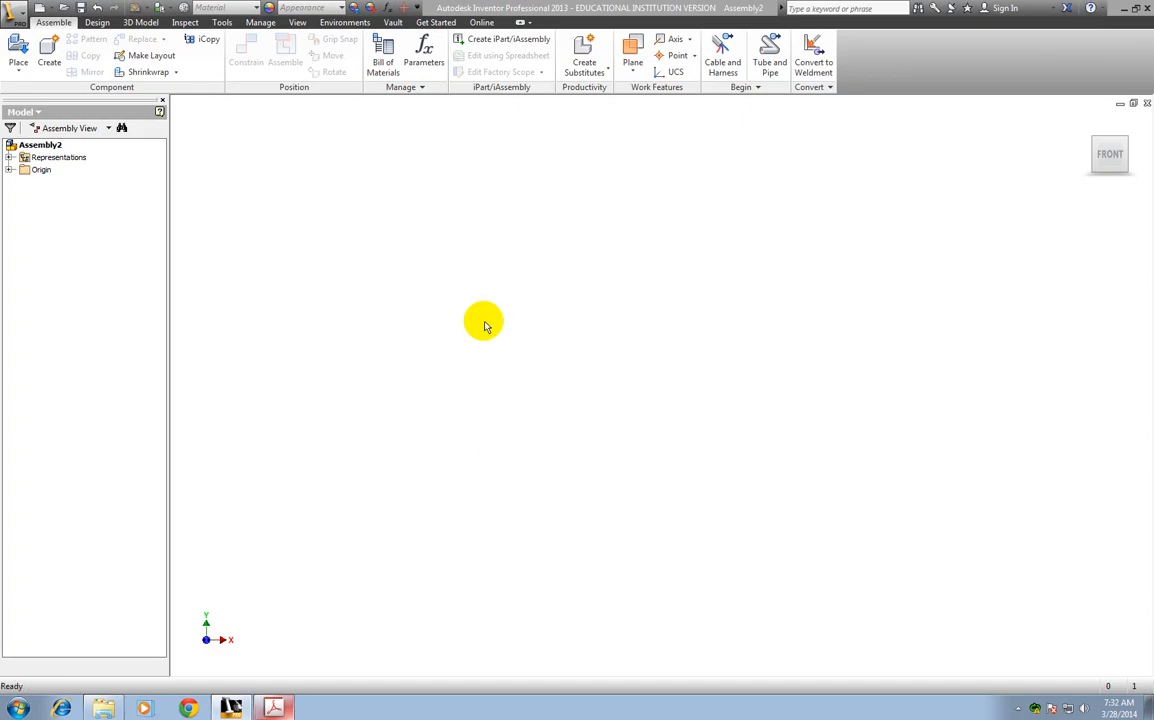
# Step: Place a single rect_hole_base component from the Assembly Practice folder as the grounded base
pyautogui.click(18, 50)
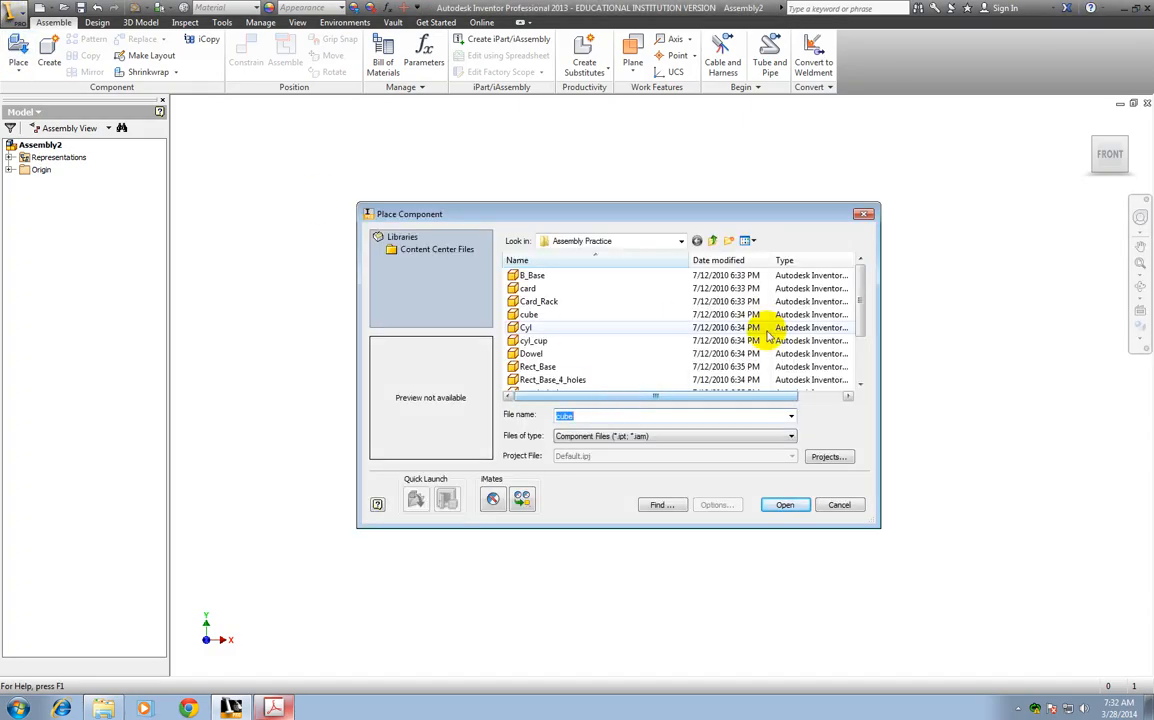
pyautogui.click(860, 386)
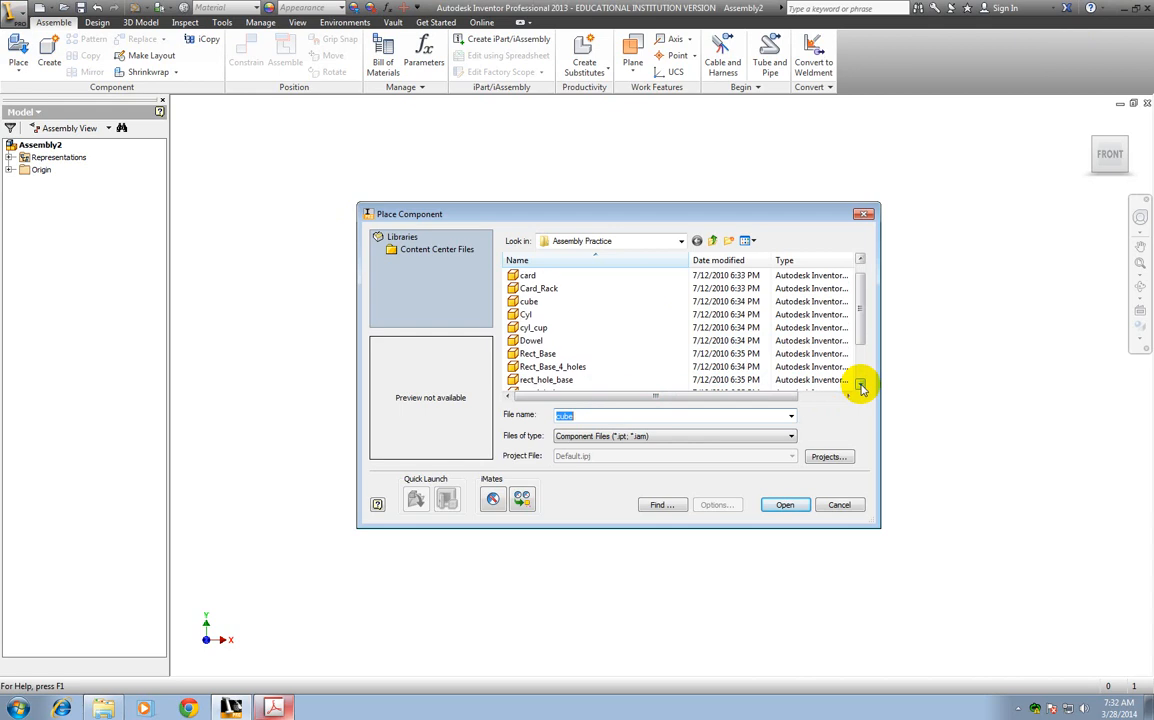
pyautogui.click(860, 386)
pyautogui.click(540, 368)
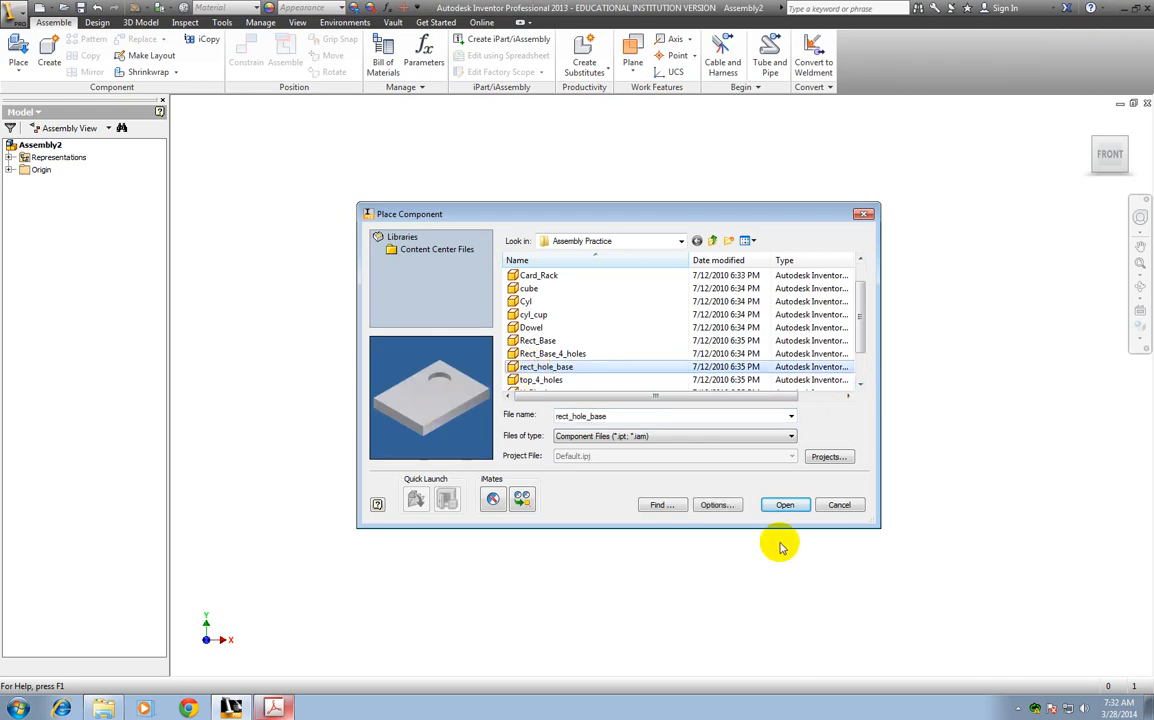
pyautogui.click(787, 506)
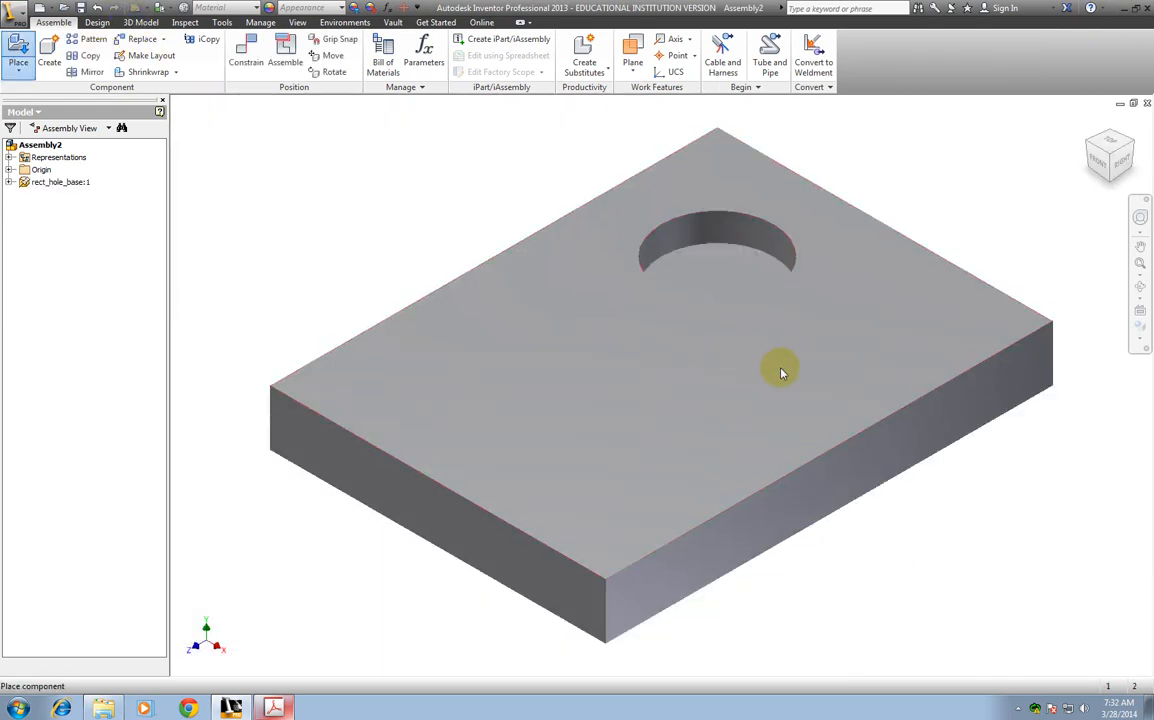
pyautogui.scroll(5, 526, 300)
pyautogui.press('Escape')
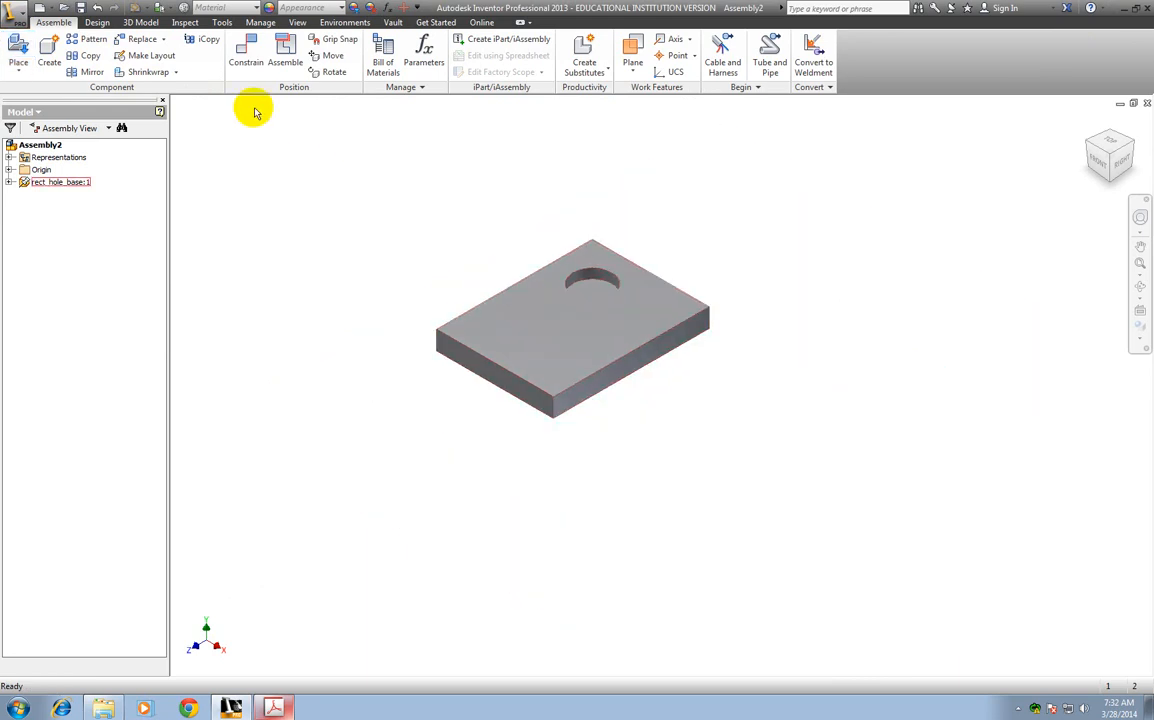
# Step: Check the exercise 2 sketch in the handout and place one Cyl component in front of the base
pyautogui.click(276, 708)
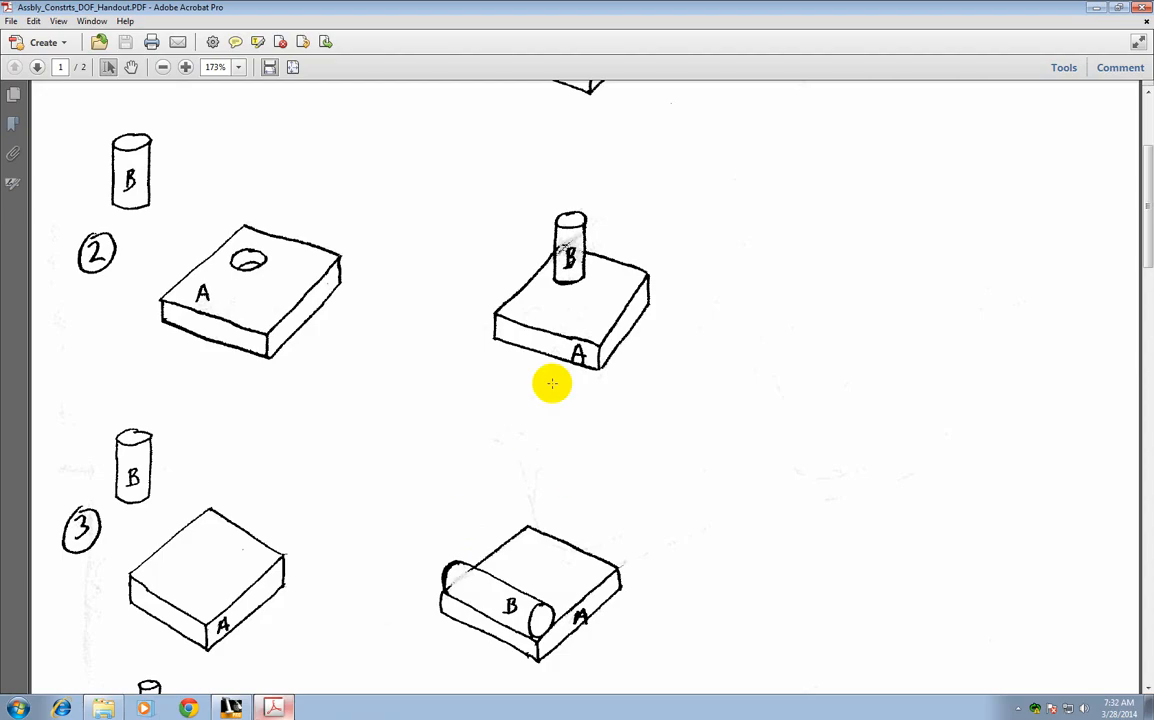
pyautogui.click(1097, 8)
pyautogui.click(18, 50)
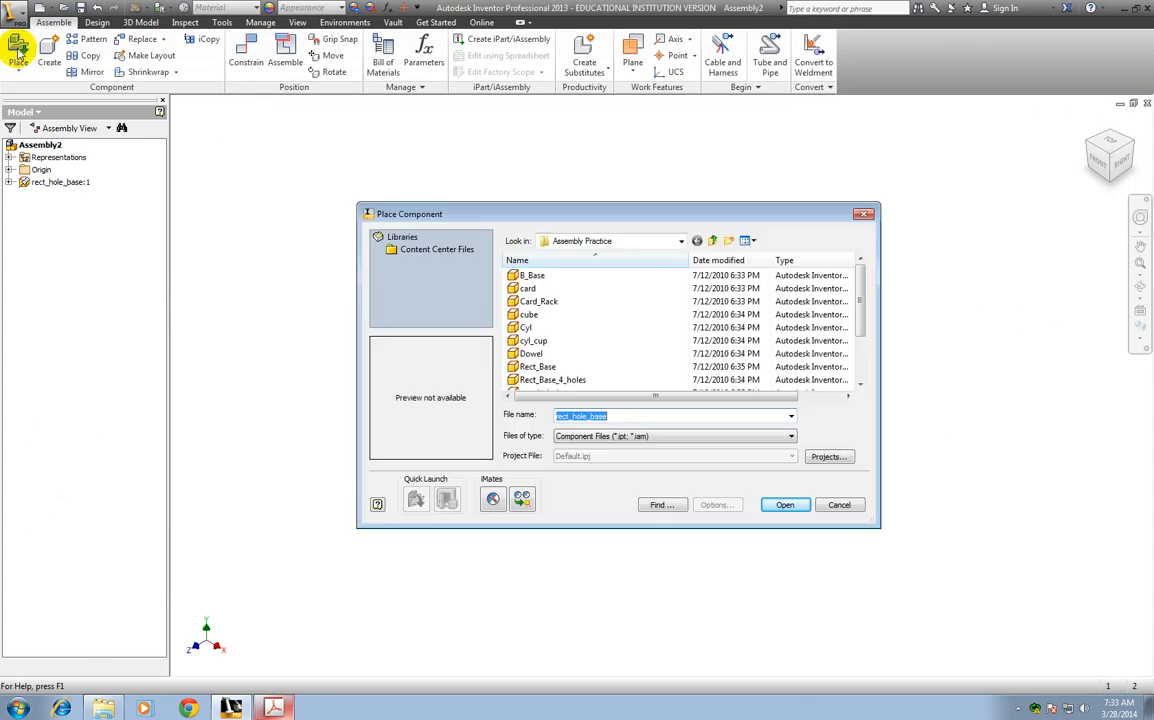
pyautogui.click(530, 328)
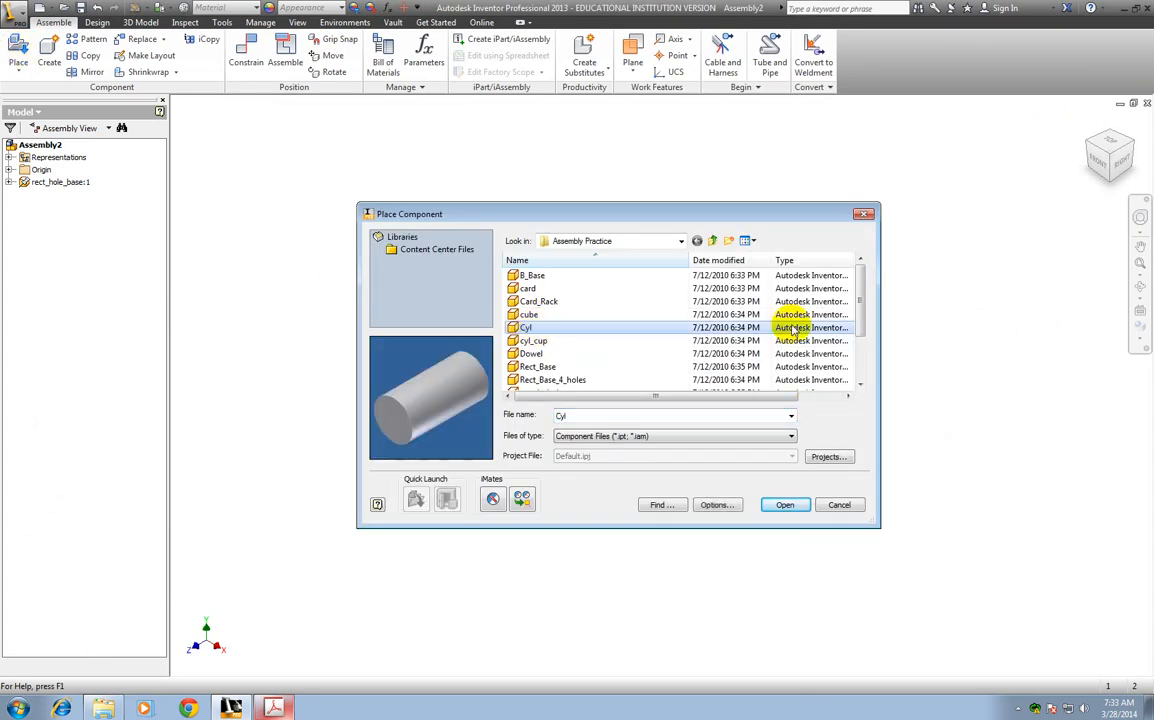
pyautogui.click(789, 507)
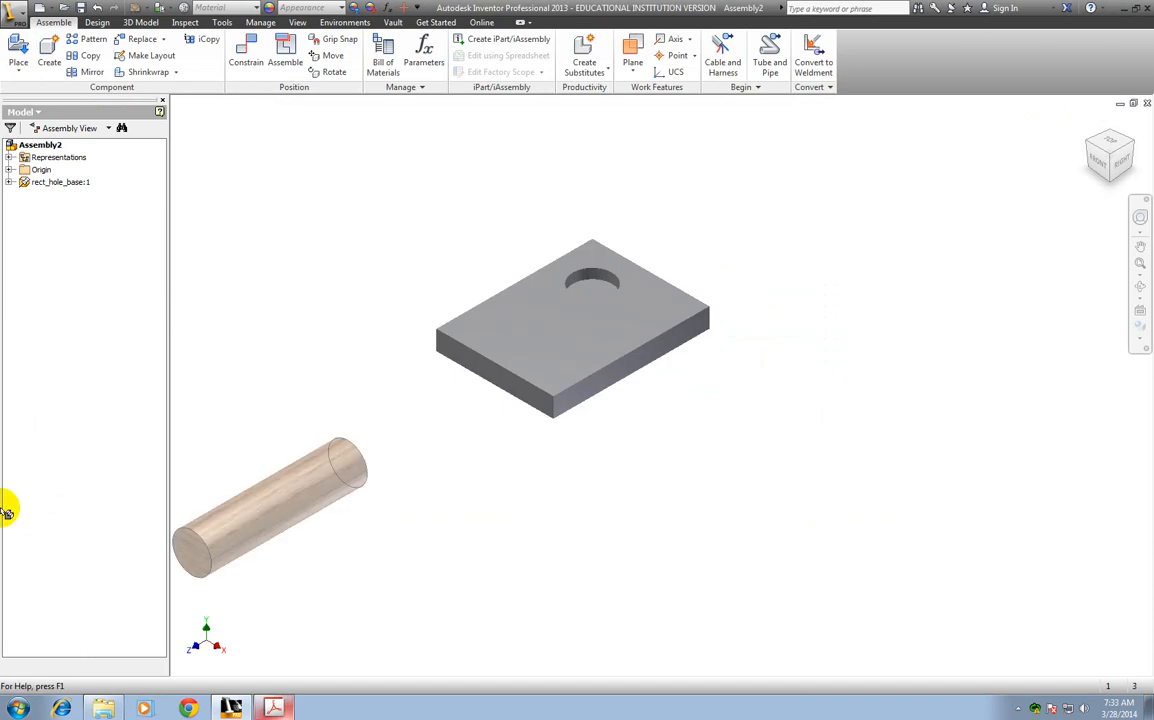
pyautogui.click(381, 498)
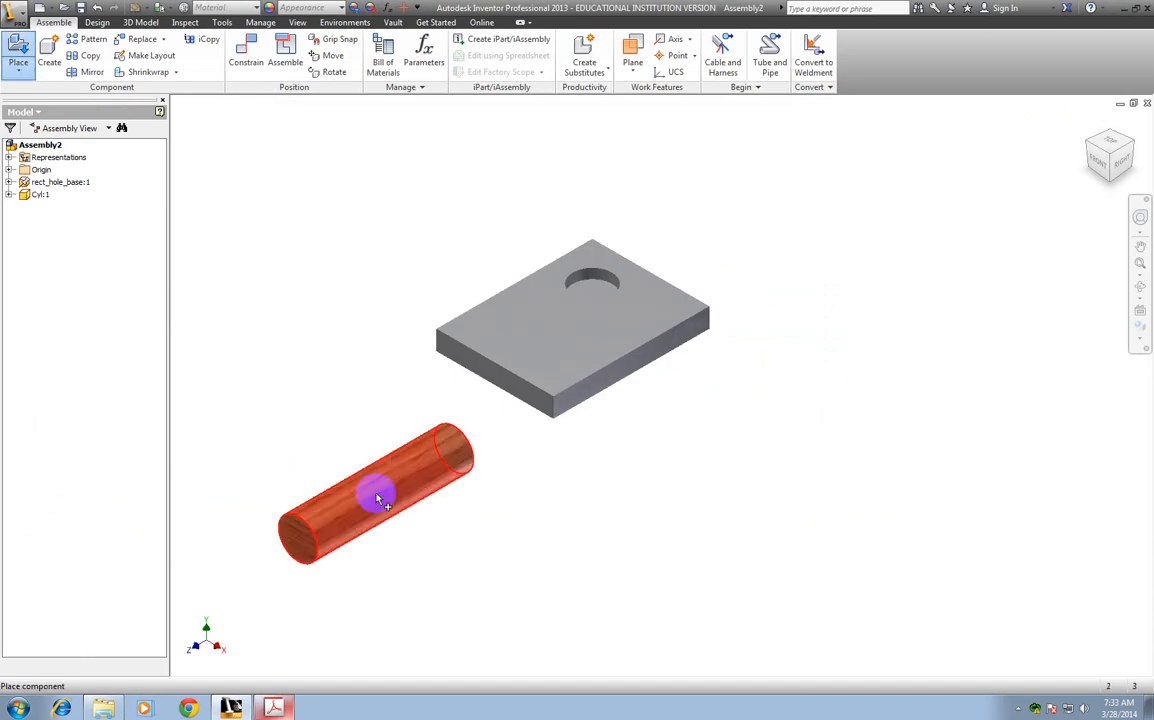
pyautogui.press('Escape')
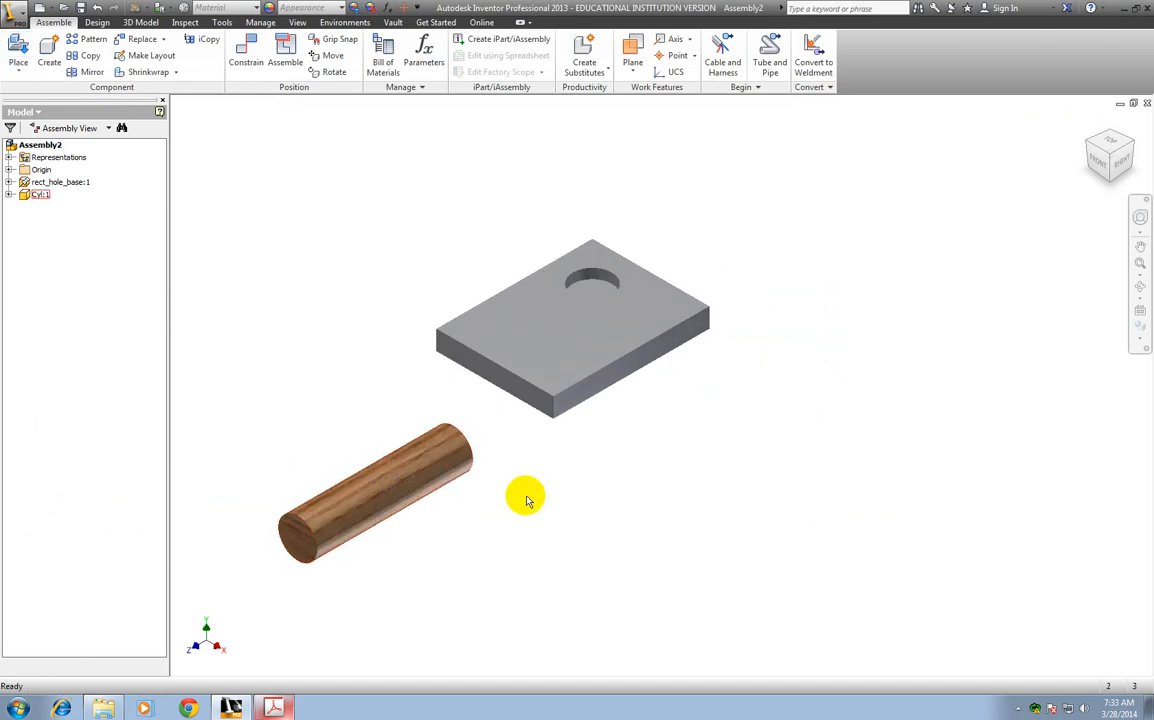
# Step: Set up an Insert constraint between the hole's bottom edge and the cylinder's front end edge, comparing Aligned and keeping the Opposed solution
pyautogui.click(395, 510)
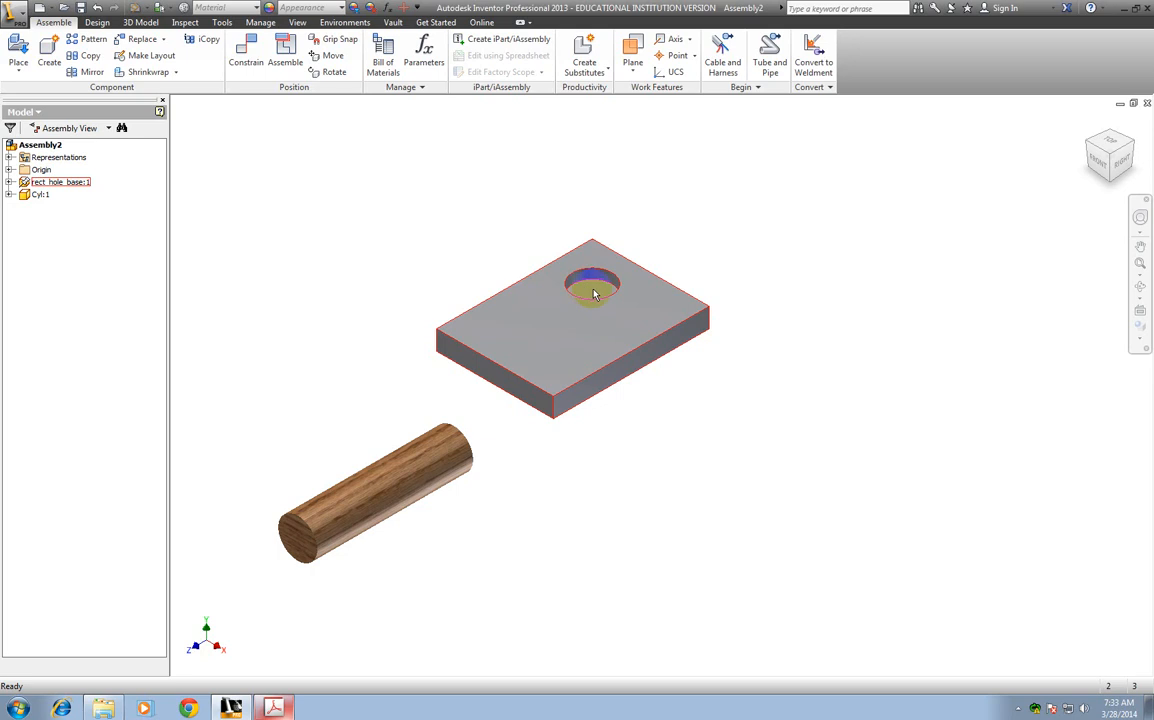
pyautogui.click(250, 60)
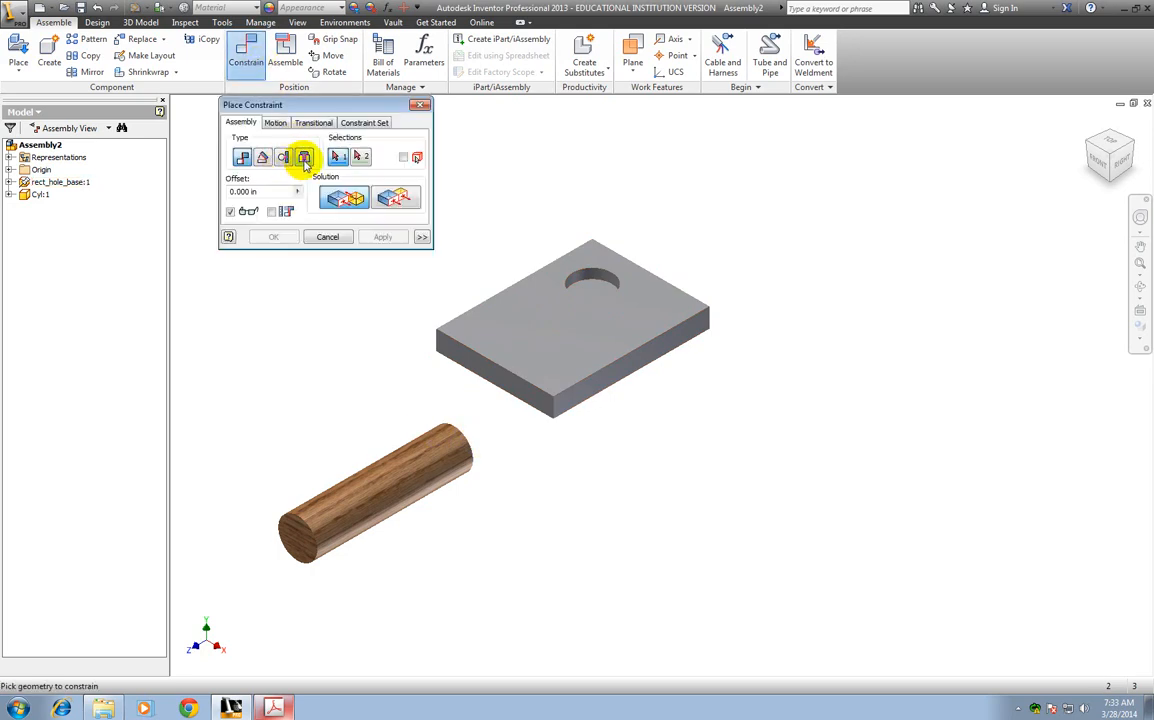
pyautogui.click(305, 160)
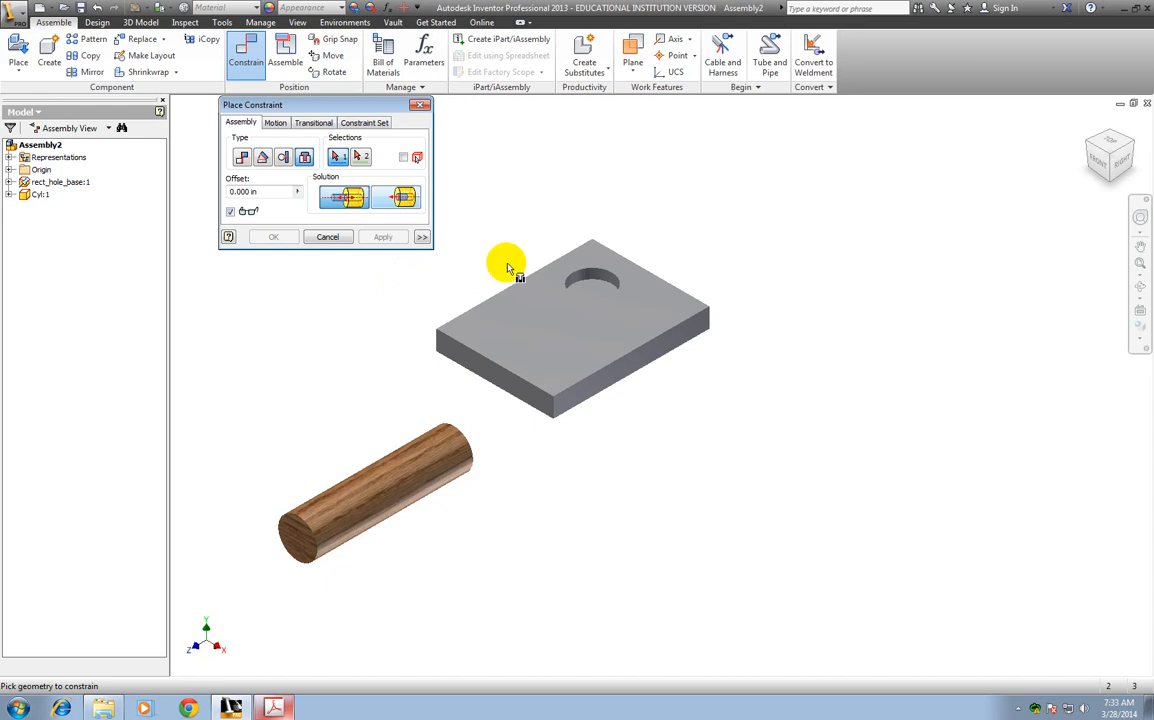
pyautogui.click(593, 287)
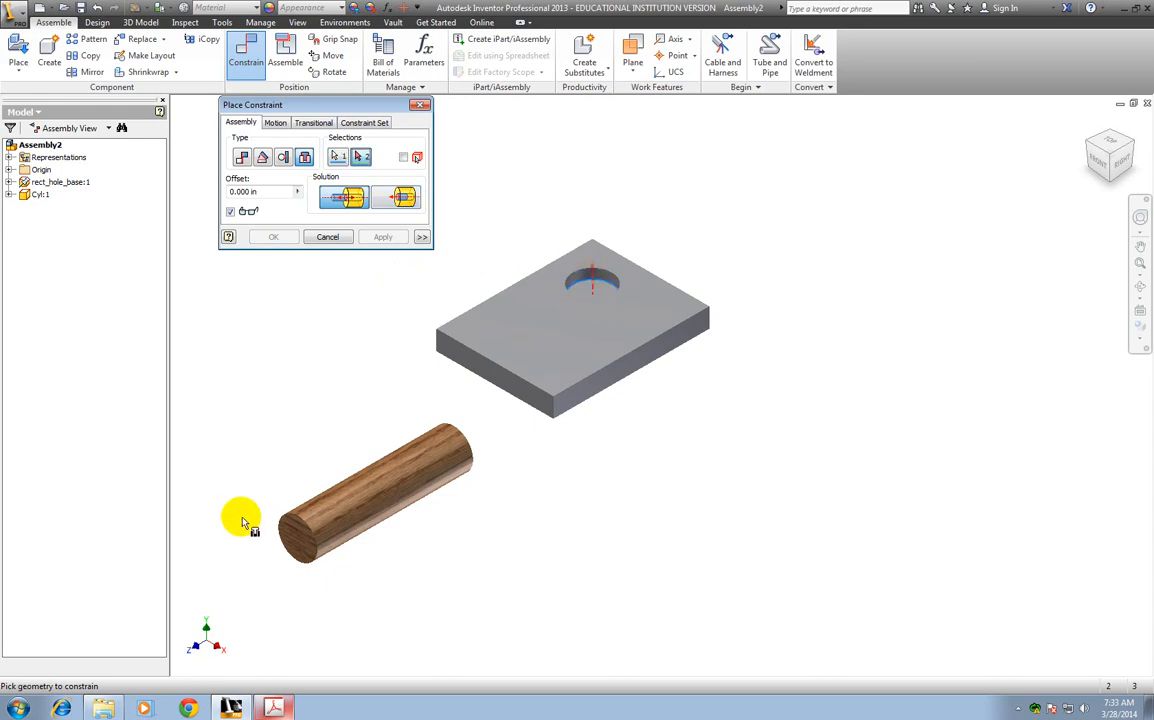
pyautogui.click(289, 535)
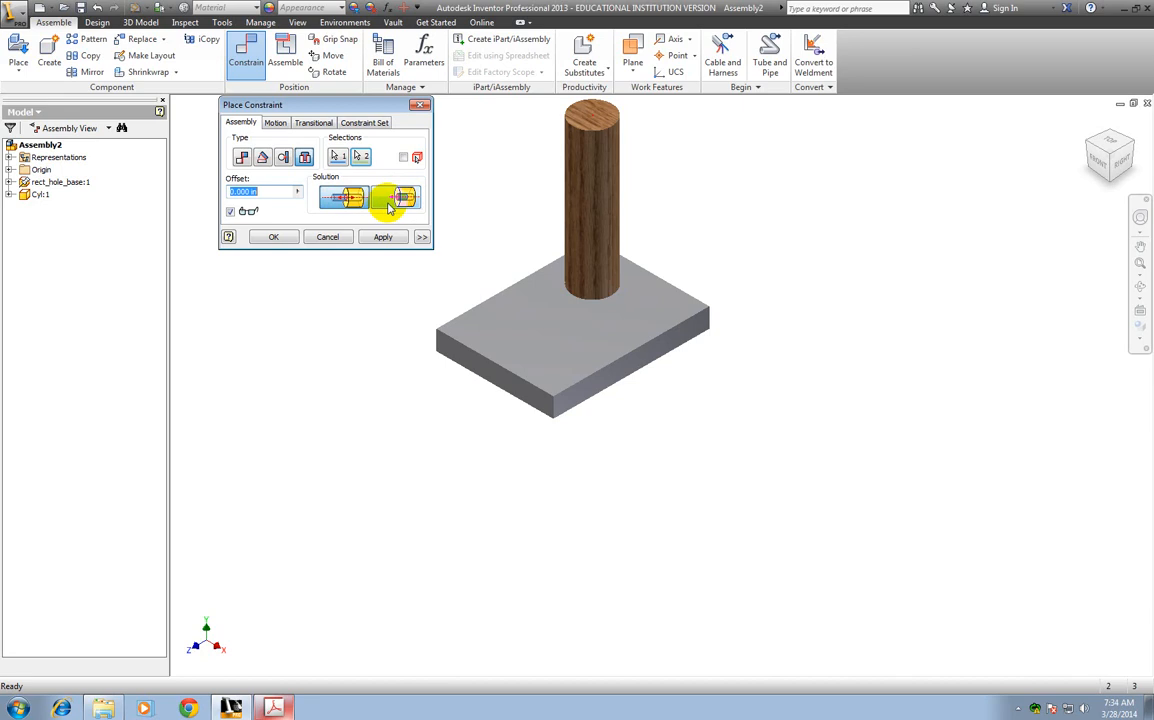
pyautogui.click(395, 200)
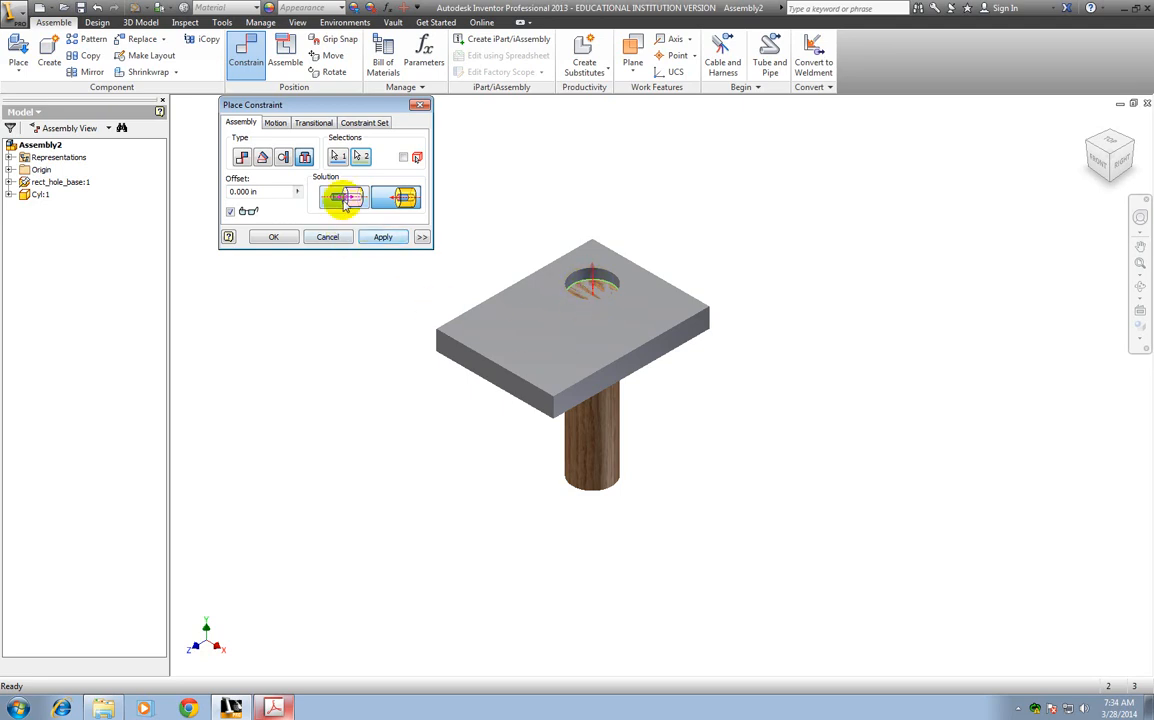
pyautogui.click(343, 198)
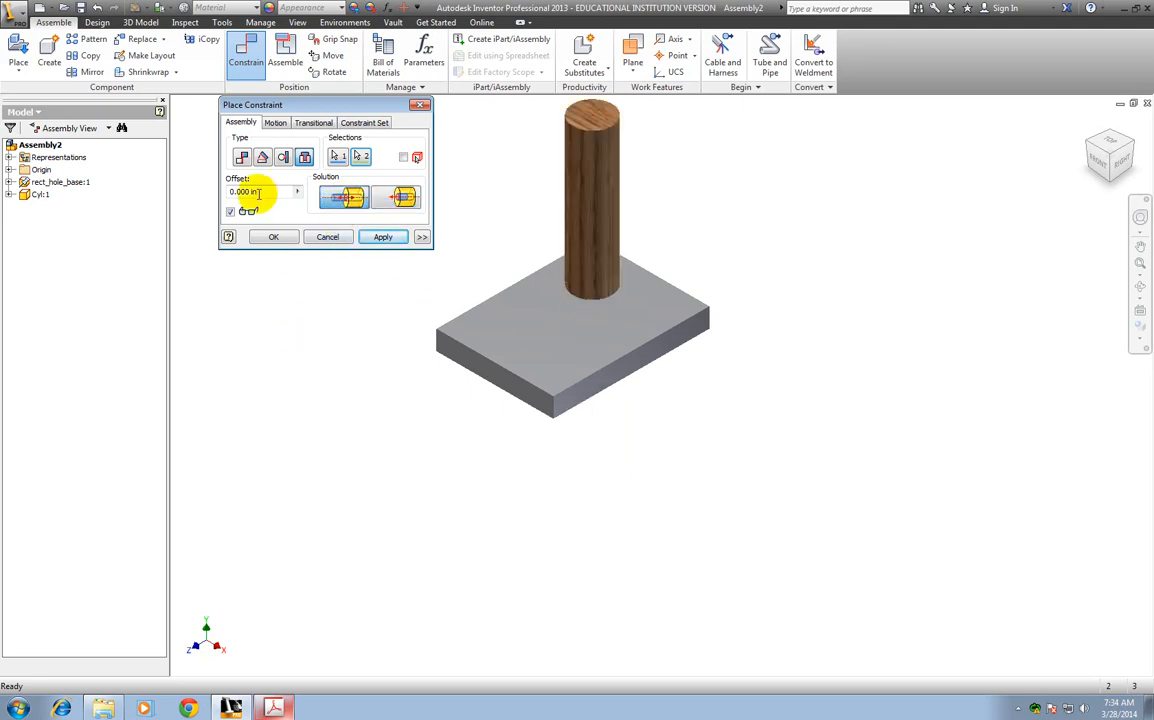
# Step: Set the Insert constraint's offset to -2 in, inspect the cylinder from the right side, and apply the constraint
pyautogui.moveTo(262, 191); pyautogui.dragTo(216, 193)
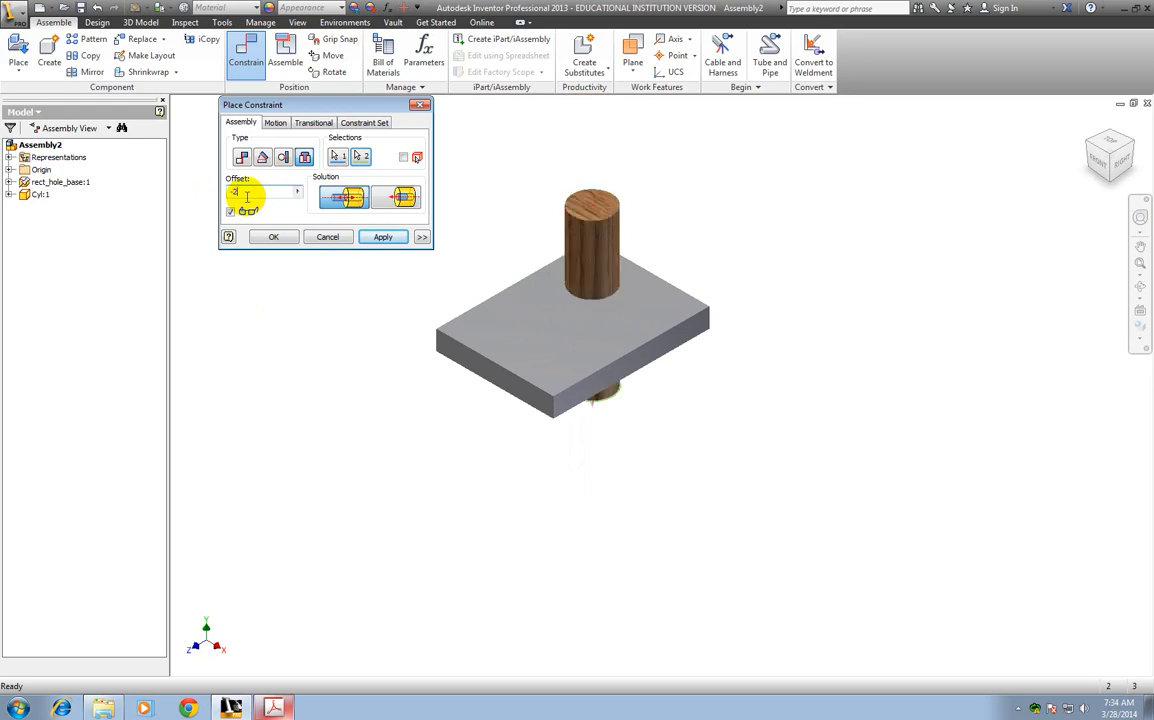
pyautogui.click(1135, 166)
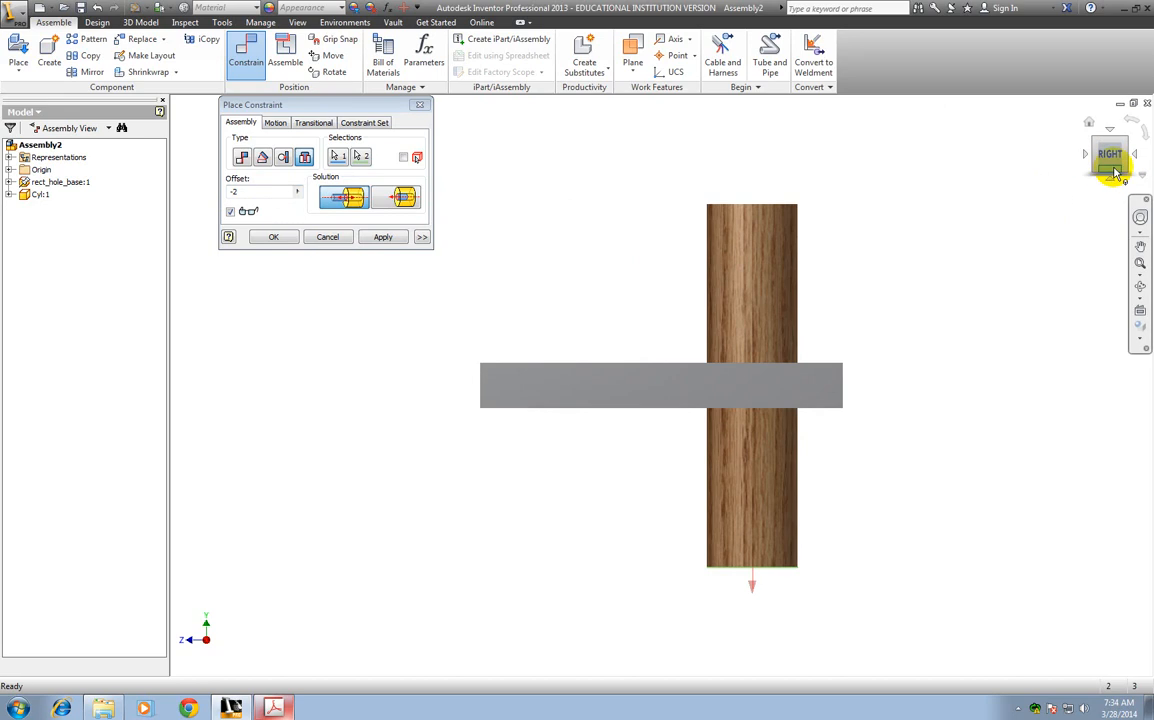
pyautogui.click(1092, 125)
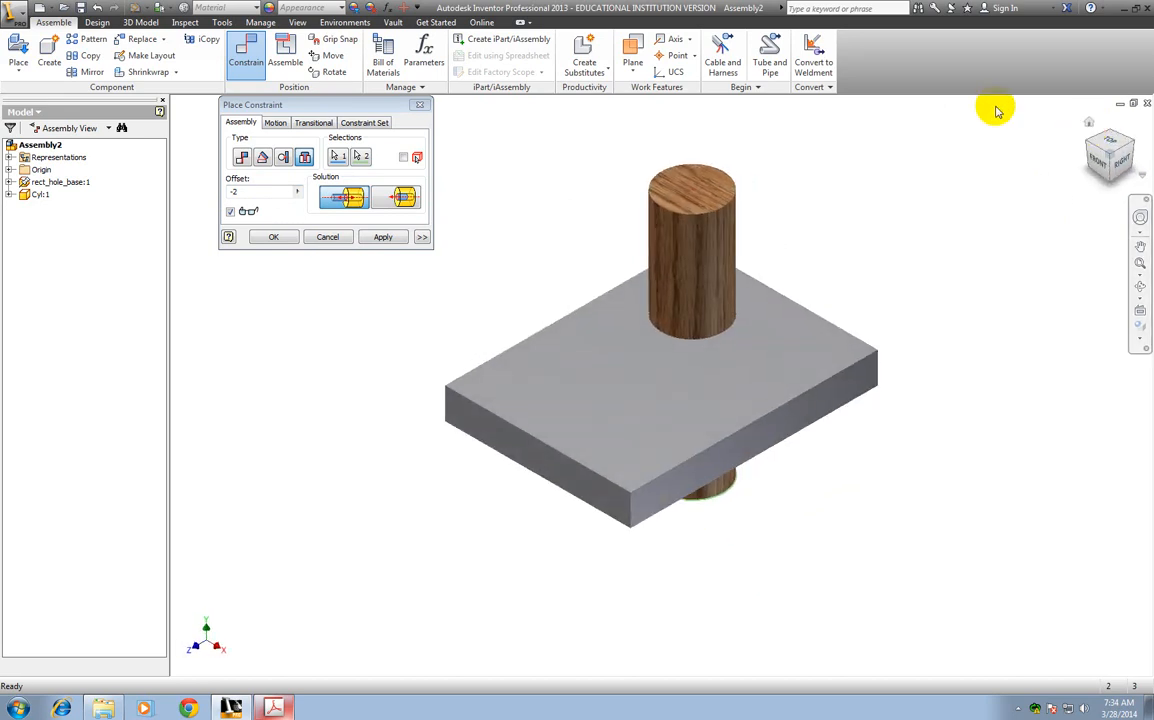
pyautogui.click(385, 238)
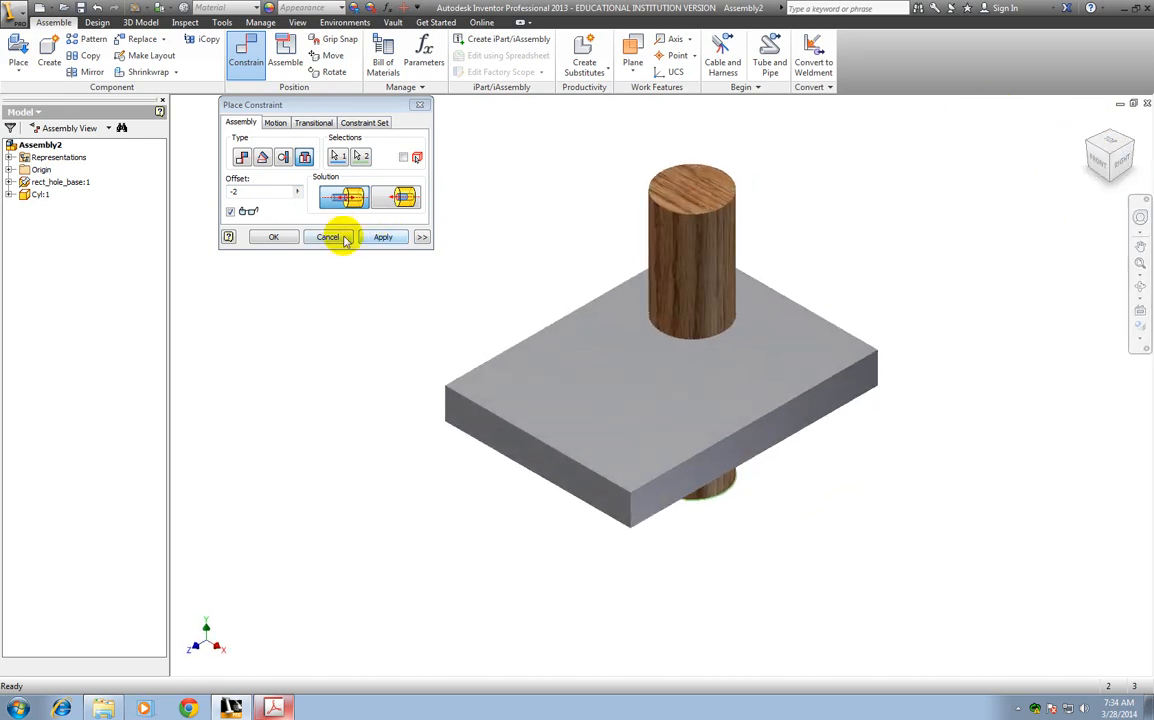
pyautogui.click(320, 236)
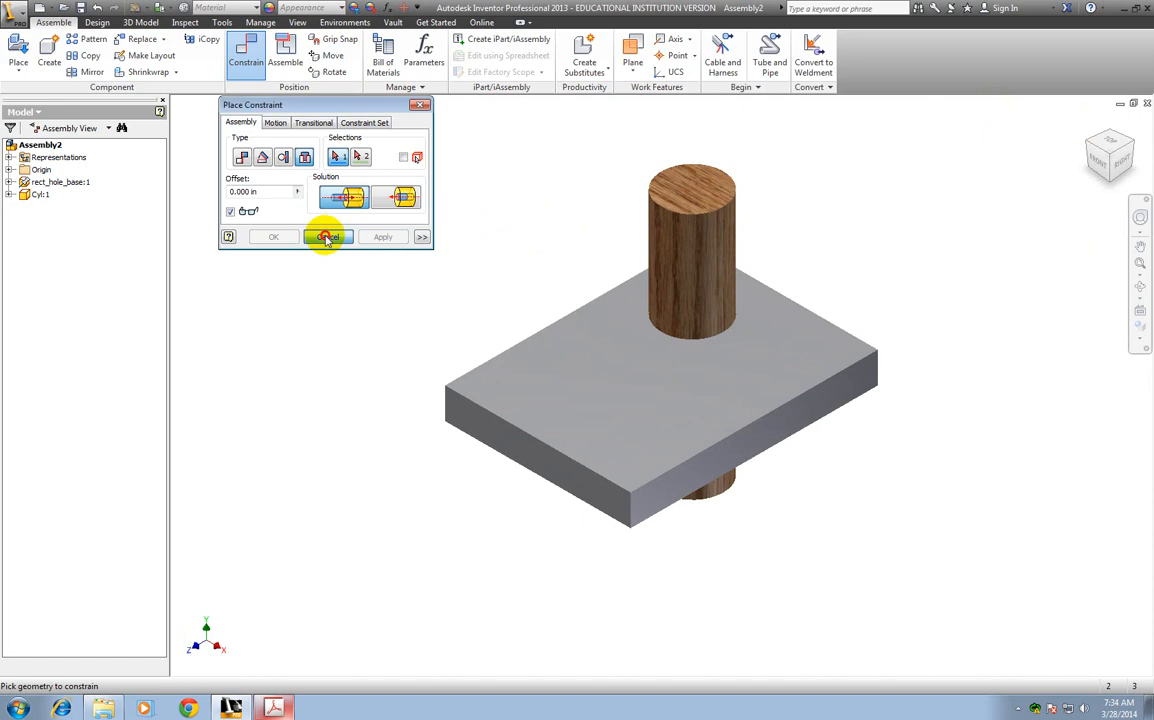
# Step: Turn on the Degrees of Freedom display for the assembly with the cylinder selected
pyautogui.click(698, 234)
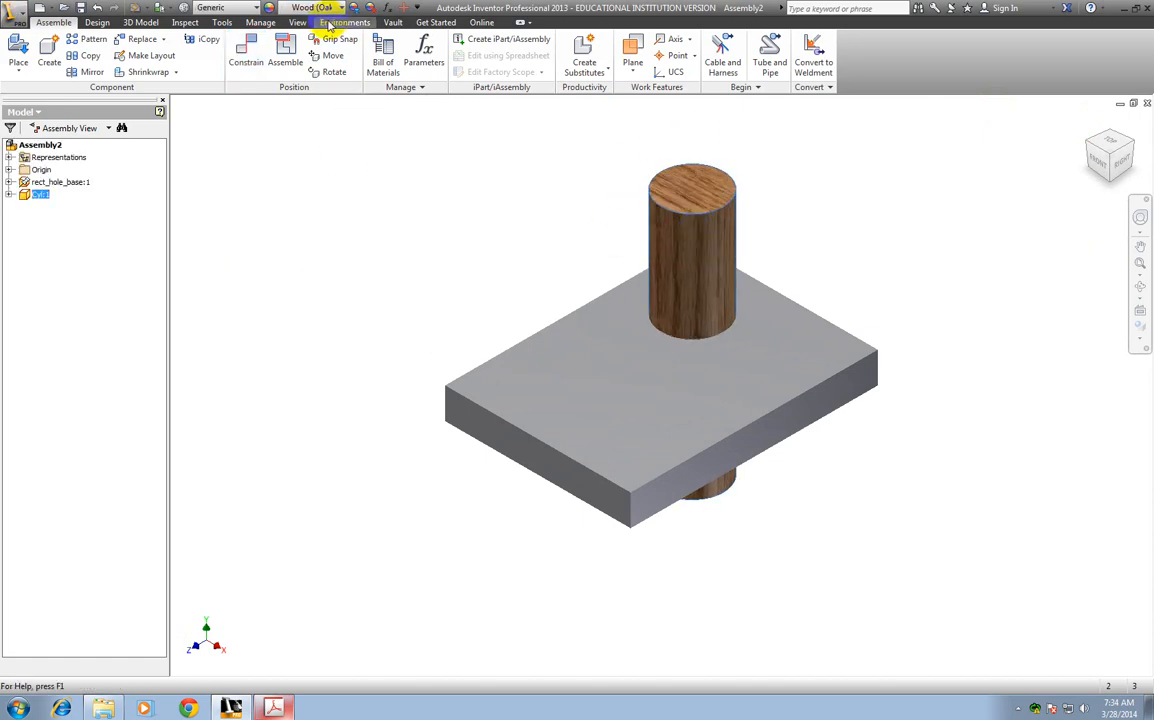
pyautogui.click(297, 22)
pyautogui.click(56, 55)
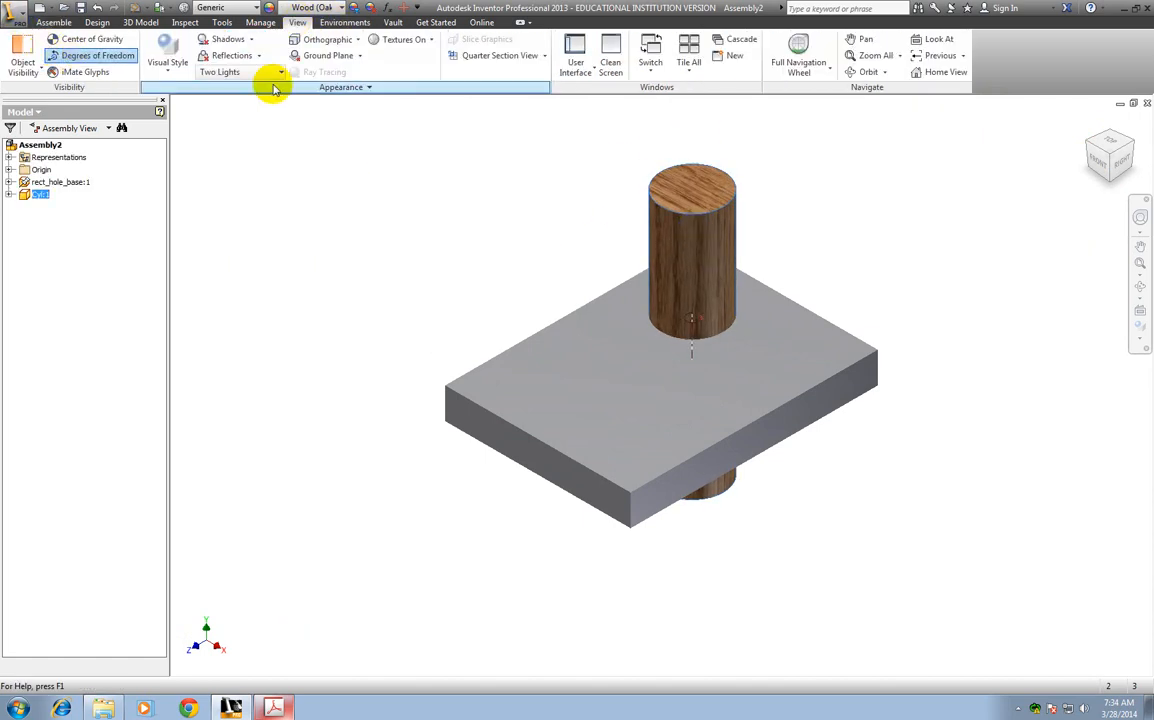
pyautogui.click(55, 22)
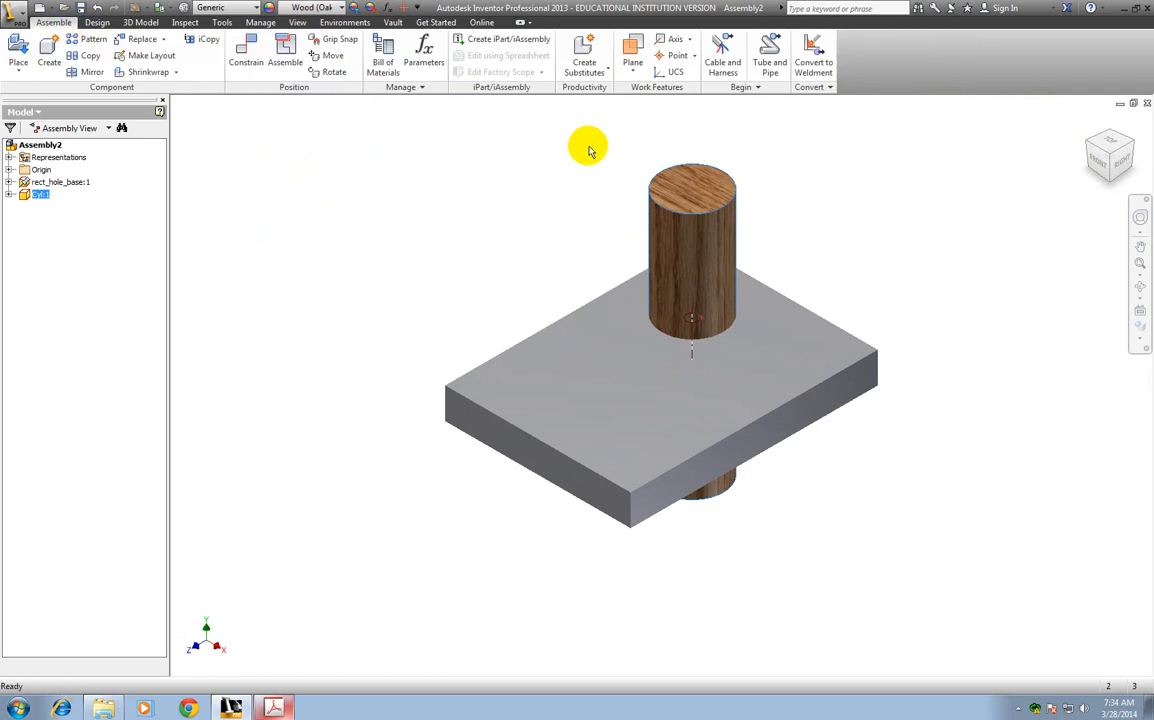
# Step: Rotate and pull the inserted cylinder to test its remaining freedom in the hole
pyautogui.click(731, 196)
pyautogui.moveTo(731, 196); pyautogui.dragTo(679, 256)
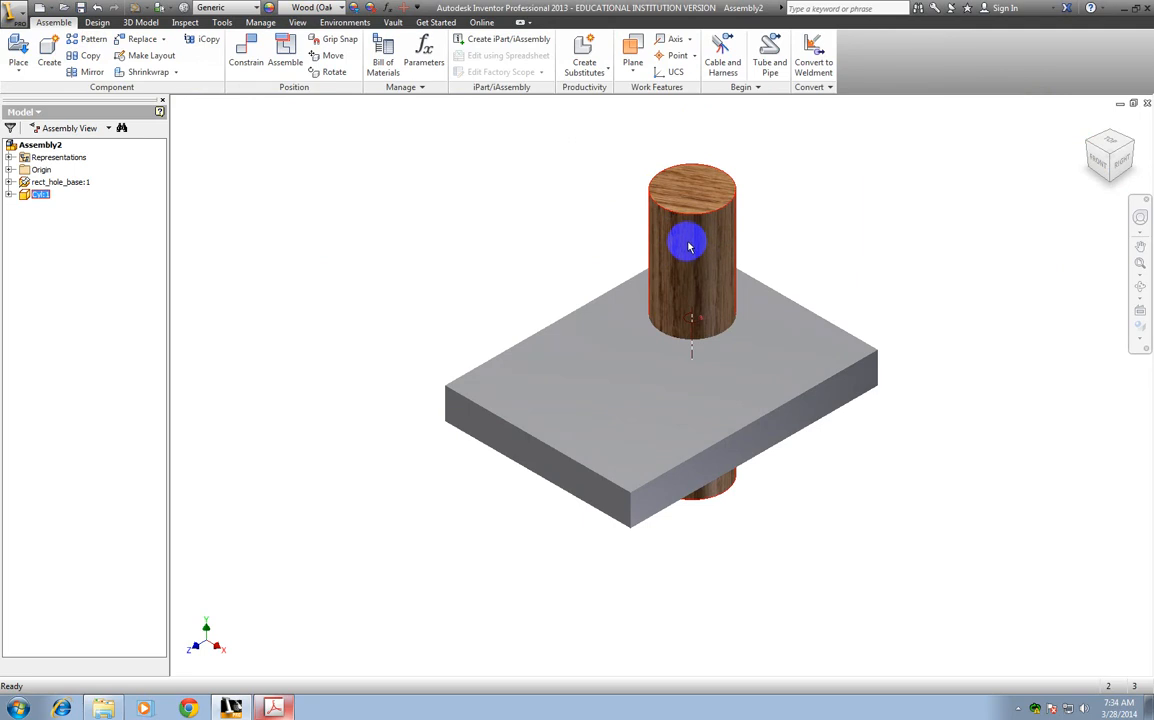
pyautogui.moveTo(685, 243); pyautogui.dragTo(690, 208)
pyautogui.click(693, 208)
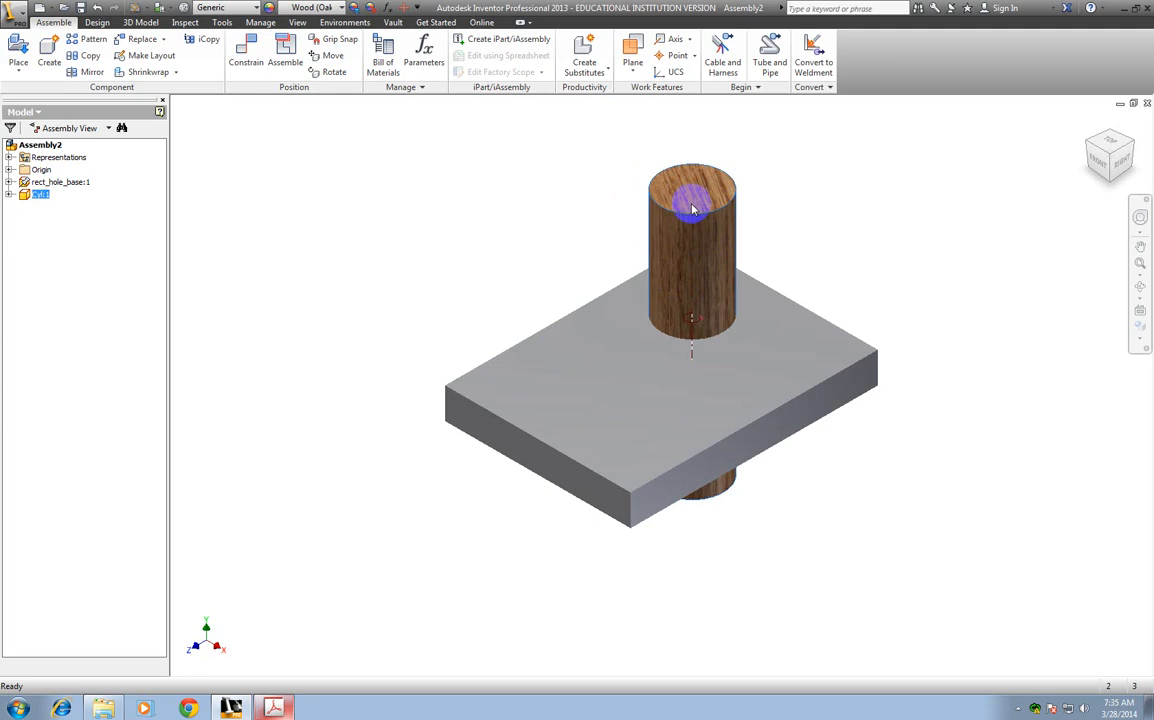
# Step: Open the cylinder part for editing and add a work axis along its centreline
pyautogui.doubleClick(691, 168)
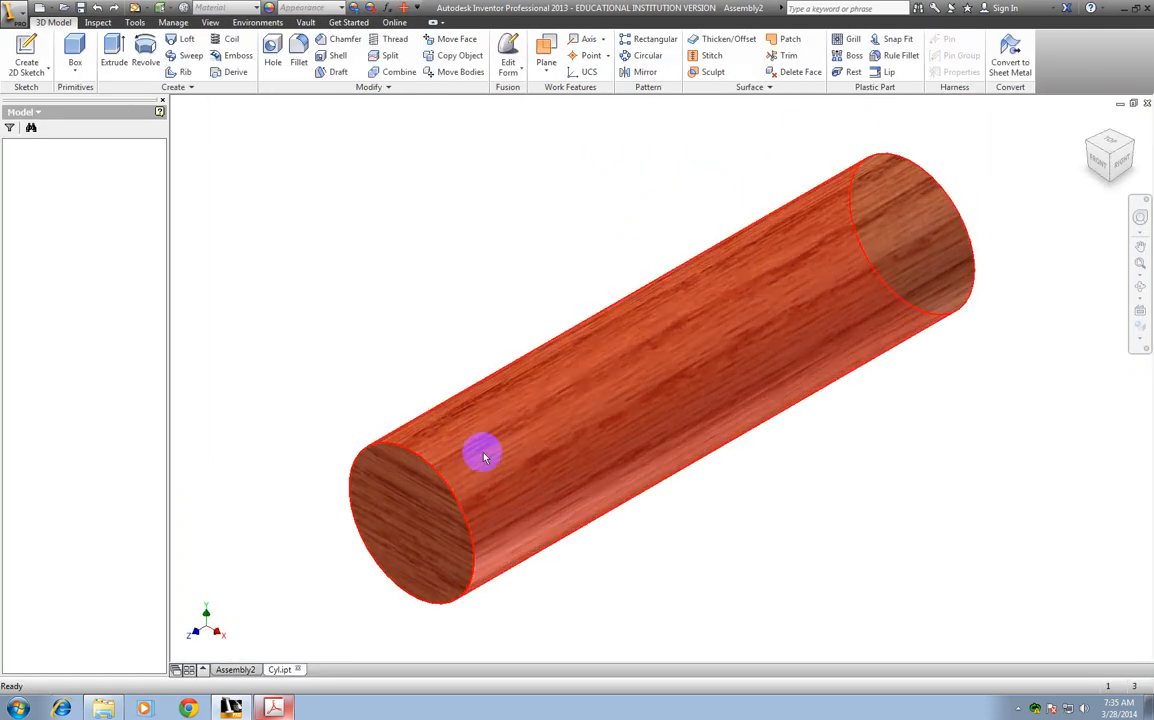
pyautogui.click(585, 39)
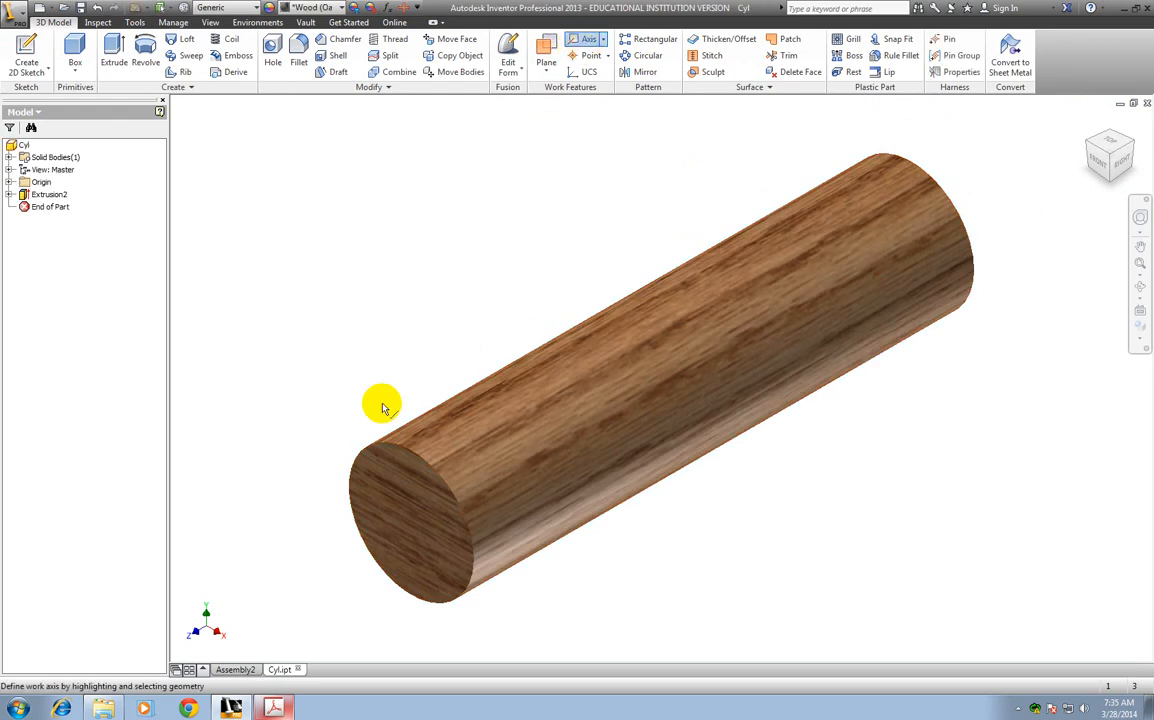
pyautogui.click(420, 460)
# Step: Create a work plane through the cylinder's new work axis, perpendicular to its YZ plane, and return to the assembly
pyautogui.click(543, 58)
pyautogui.click(366, 549)
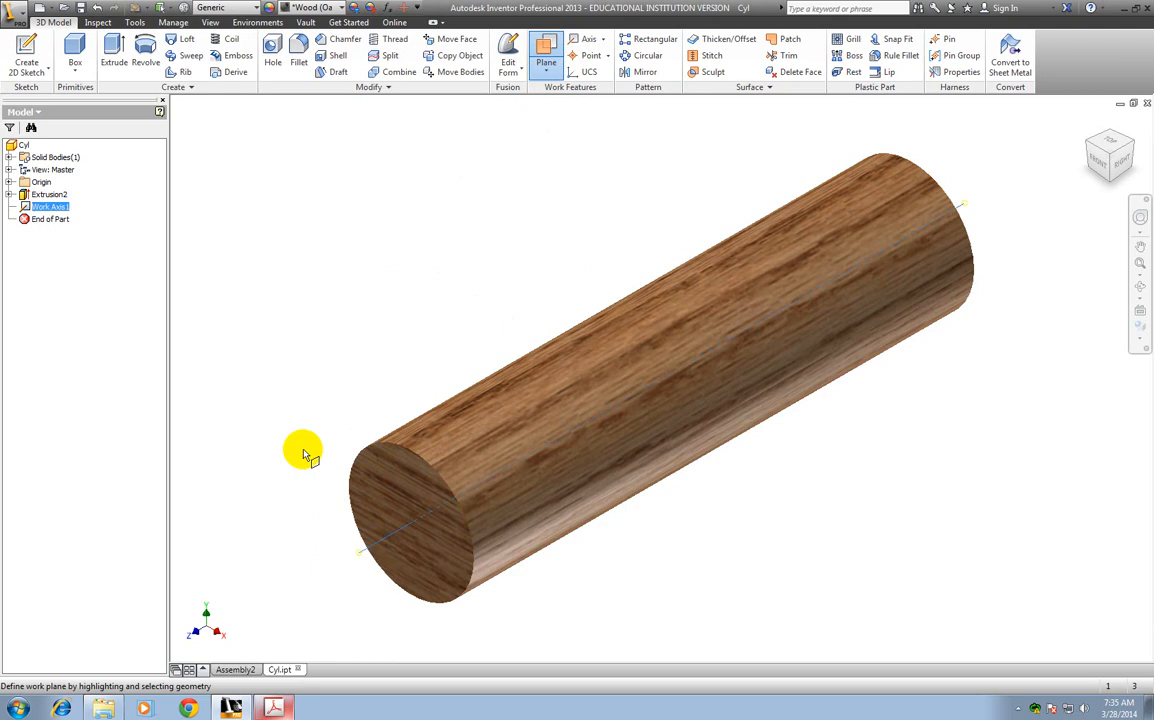
pyautogui.click(10, 182)
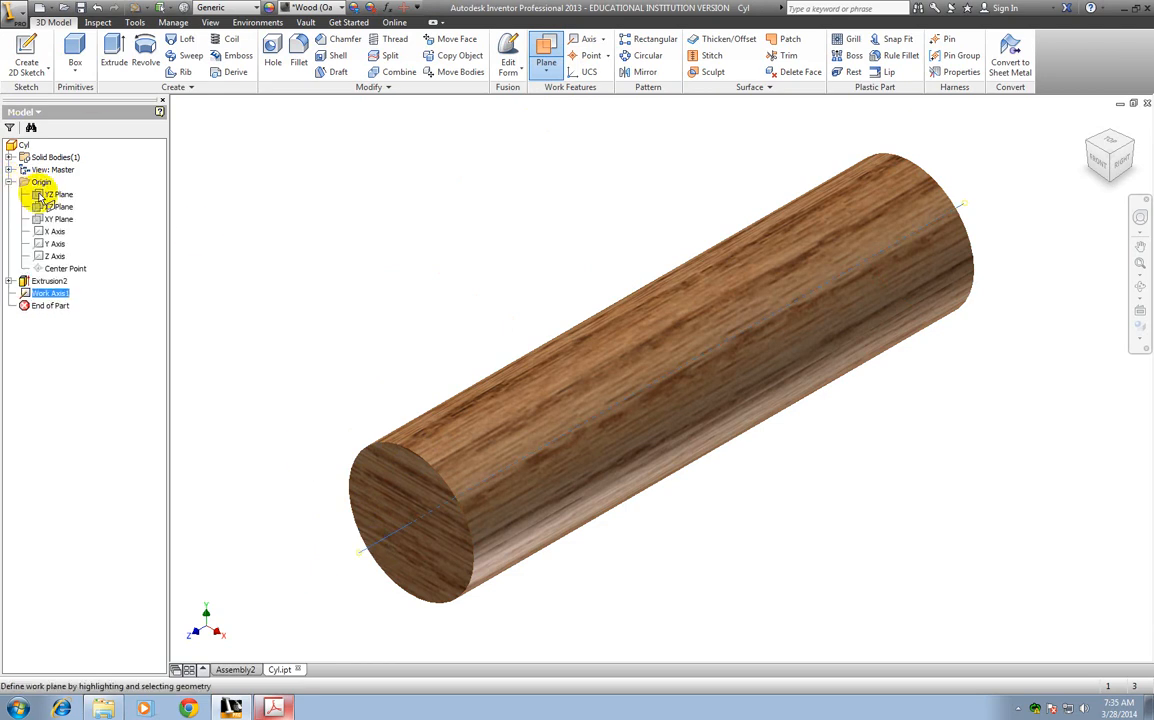
pyautogui.click(58, 196)
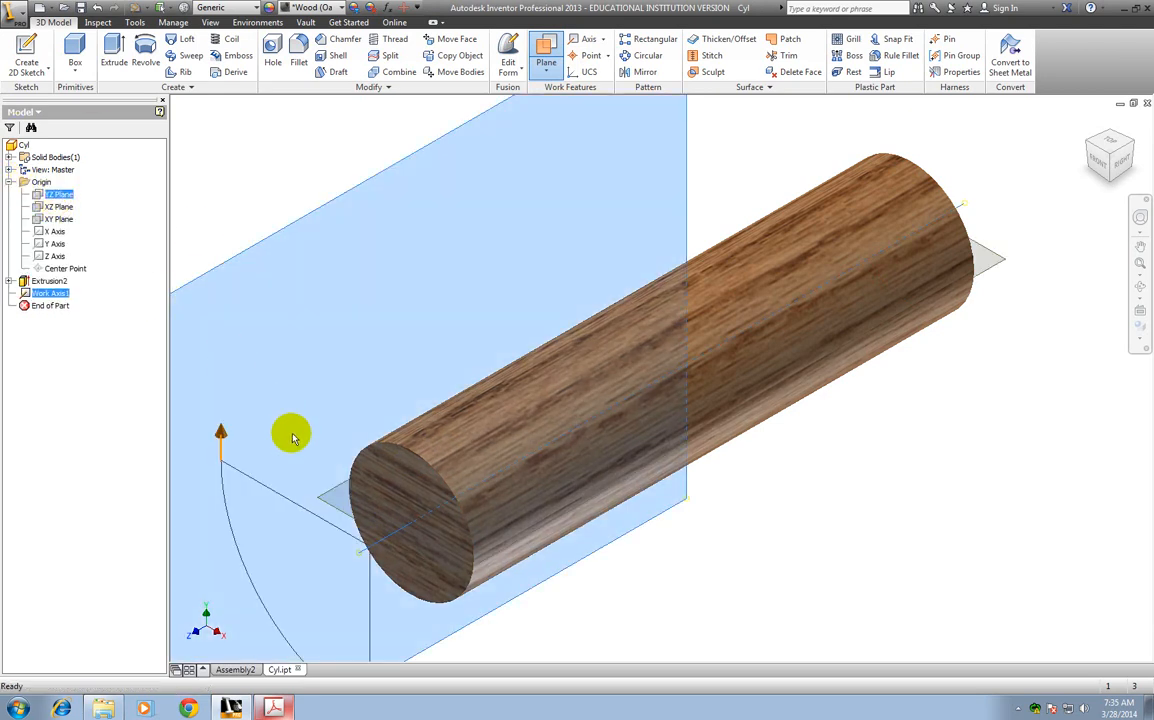
pyautogui.click(248, 405)
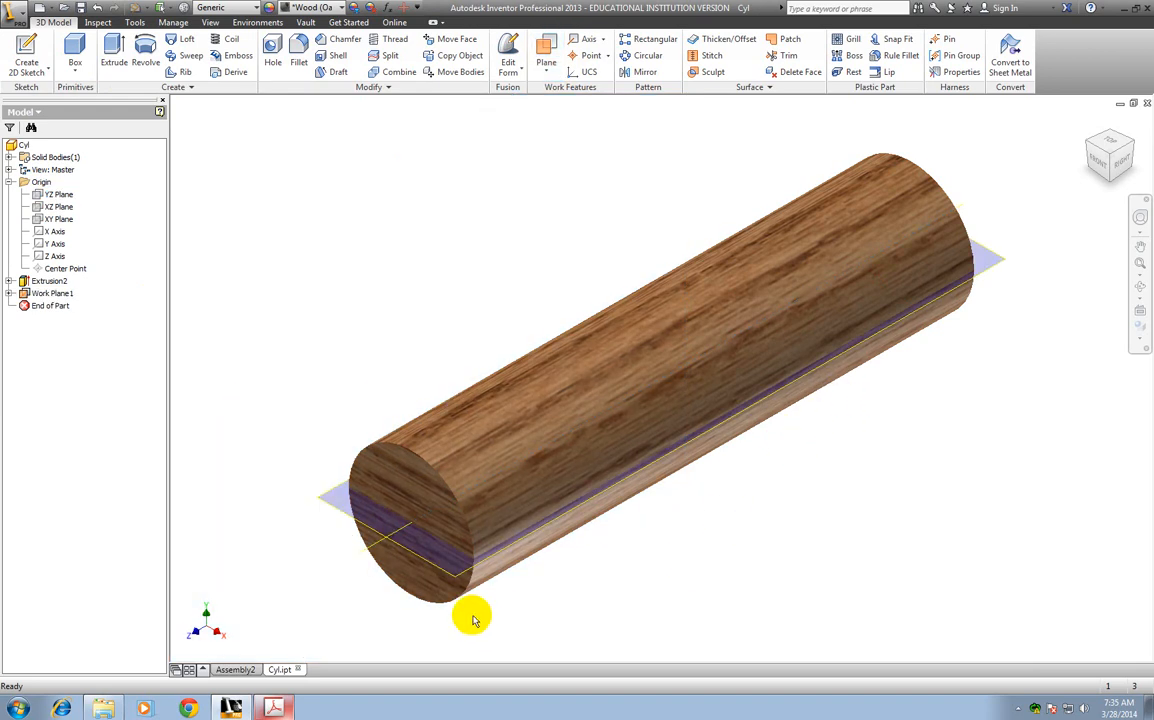
pyautogui.click(233, 672)
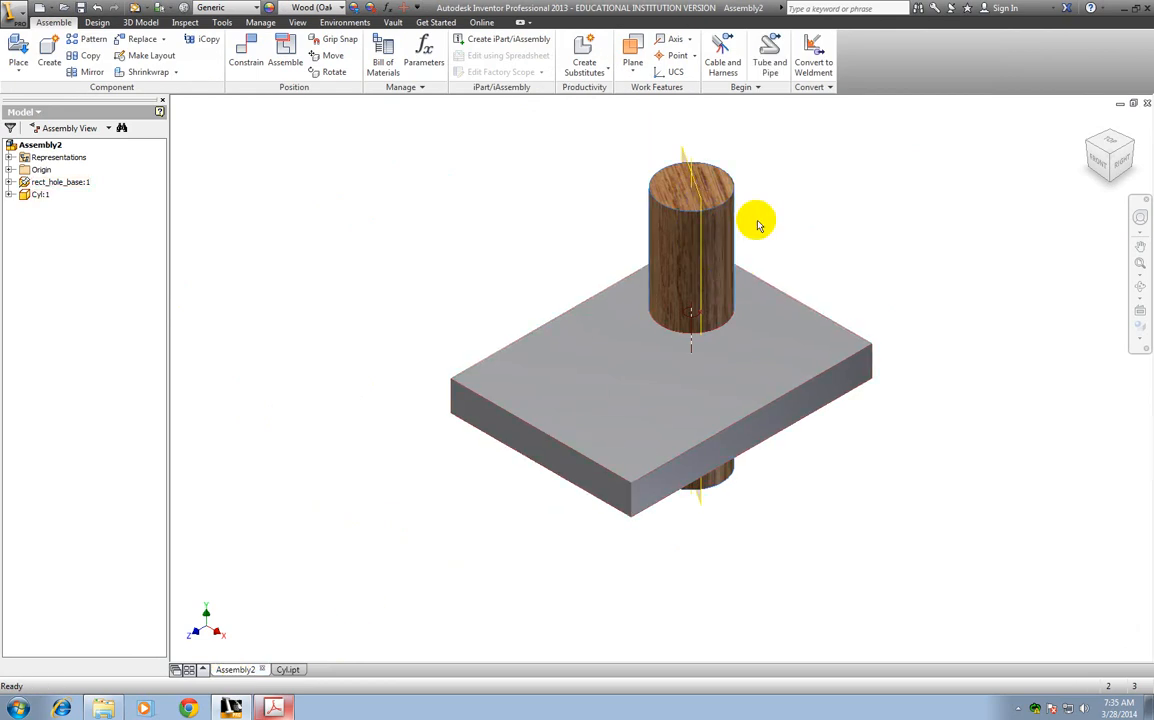
# Step: From below the base, measure the distance between the cylinder's axis and the base's nearest bottom edge
pyautogui.click(1112, 183)
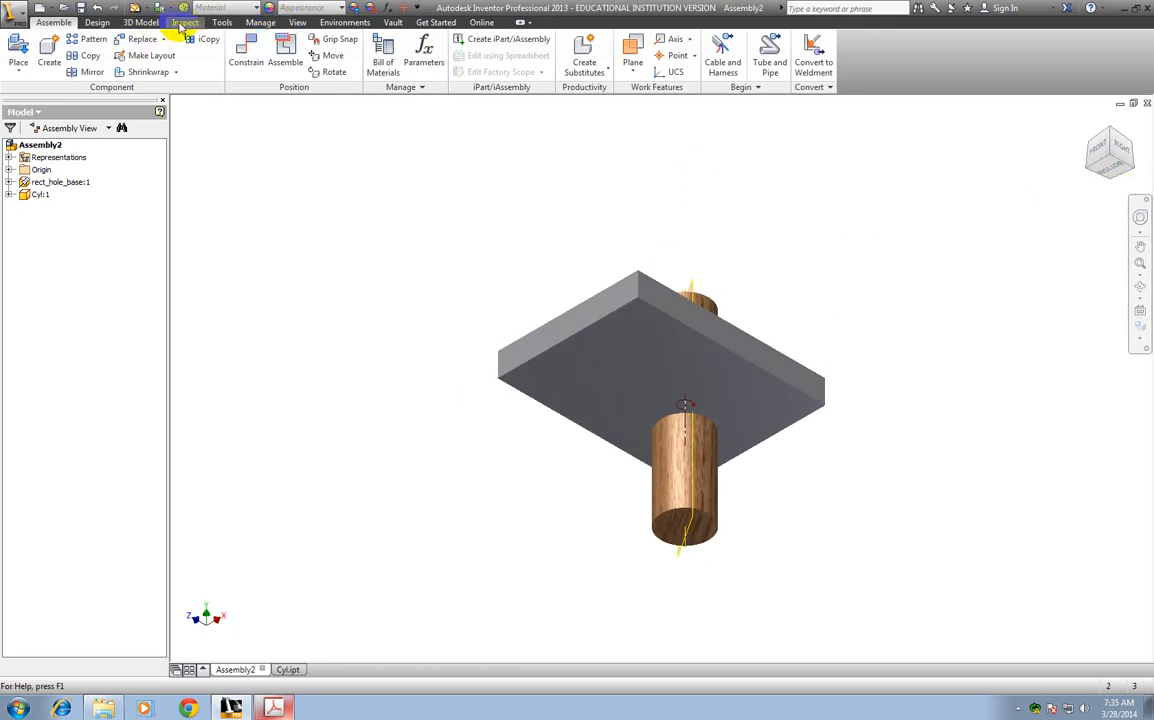
pyautogui.click(184, 23)
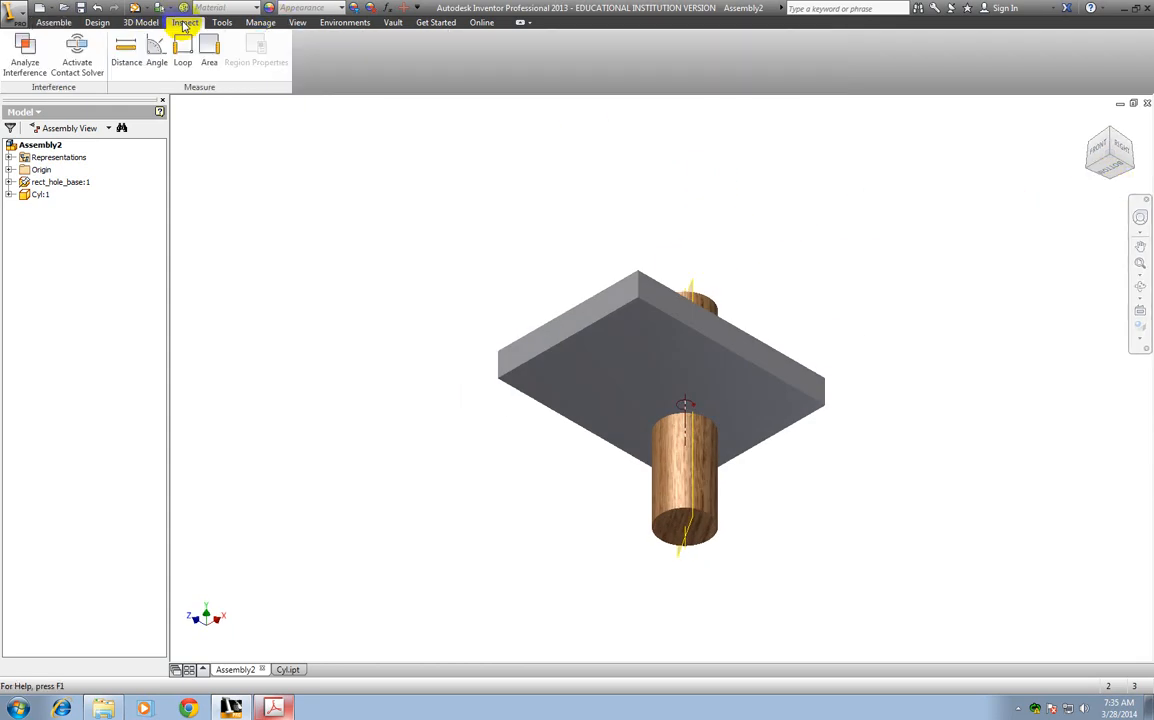
pyautogui.click(127, 54)
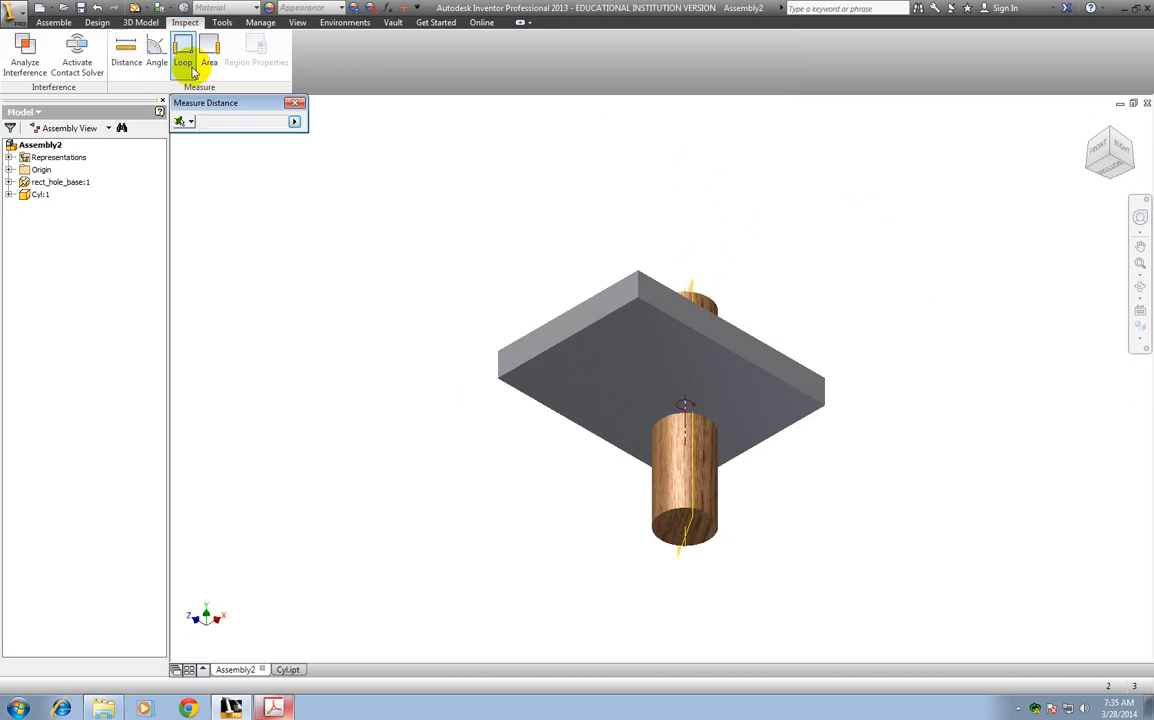
pyautogui.click(1090, 166)
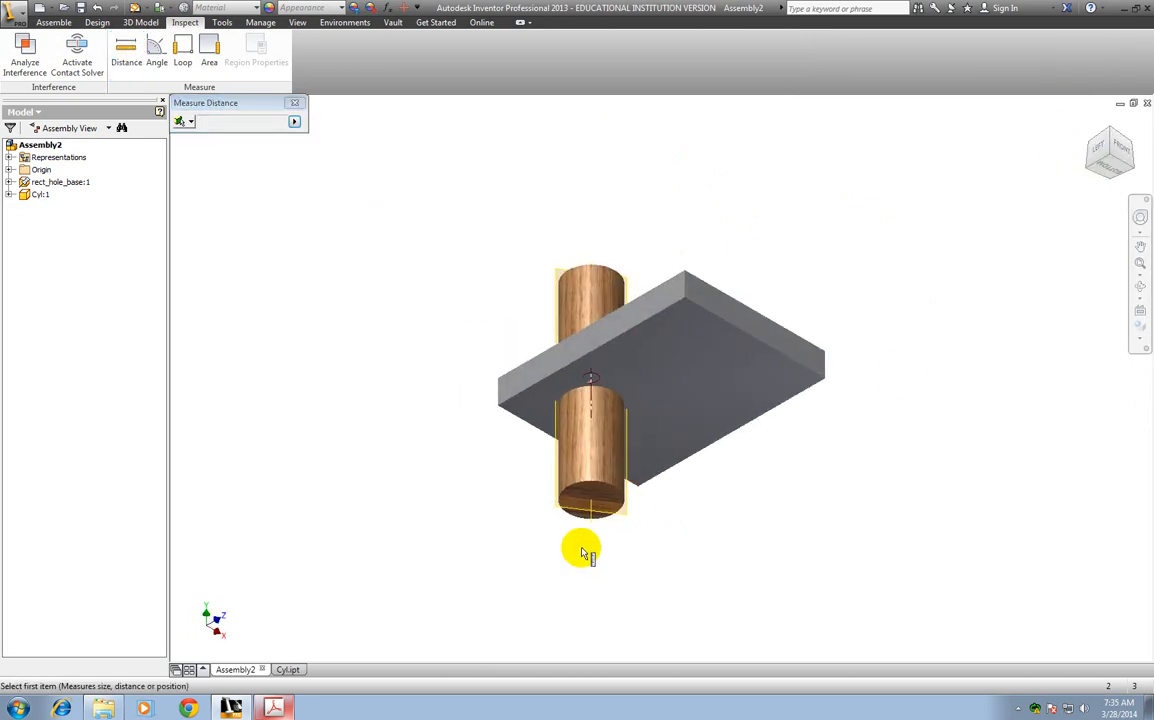
pyautogui.click(593, 520)
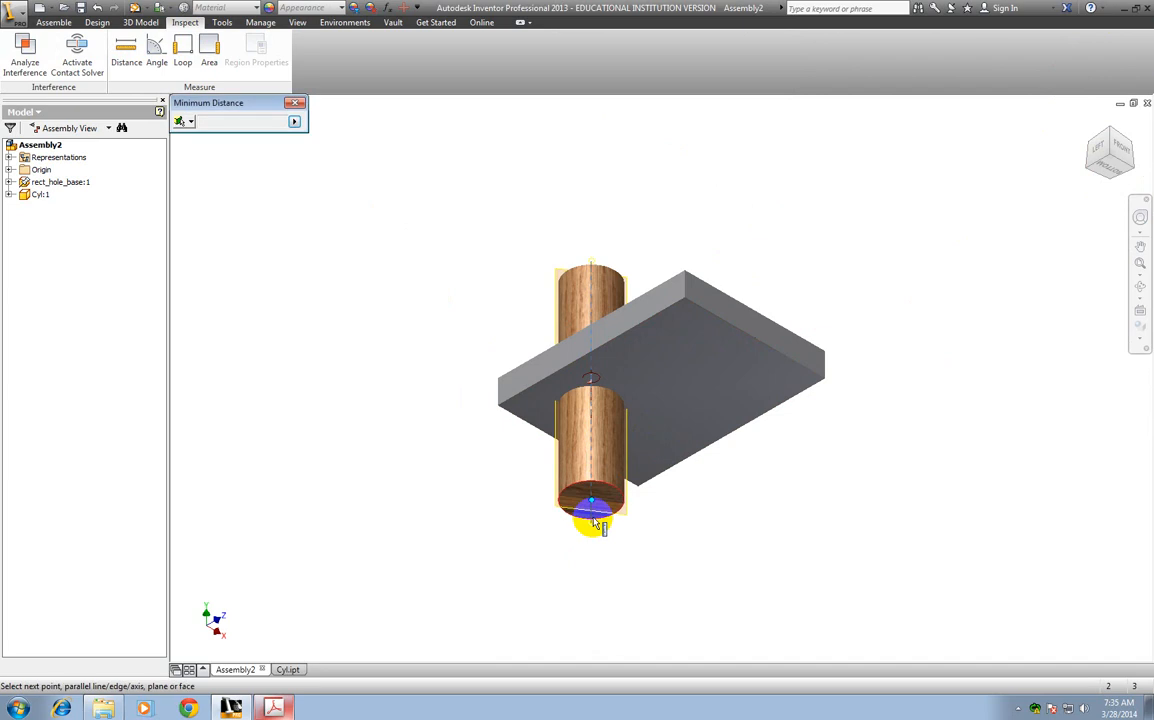
pyautogui.click(555, 381)
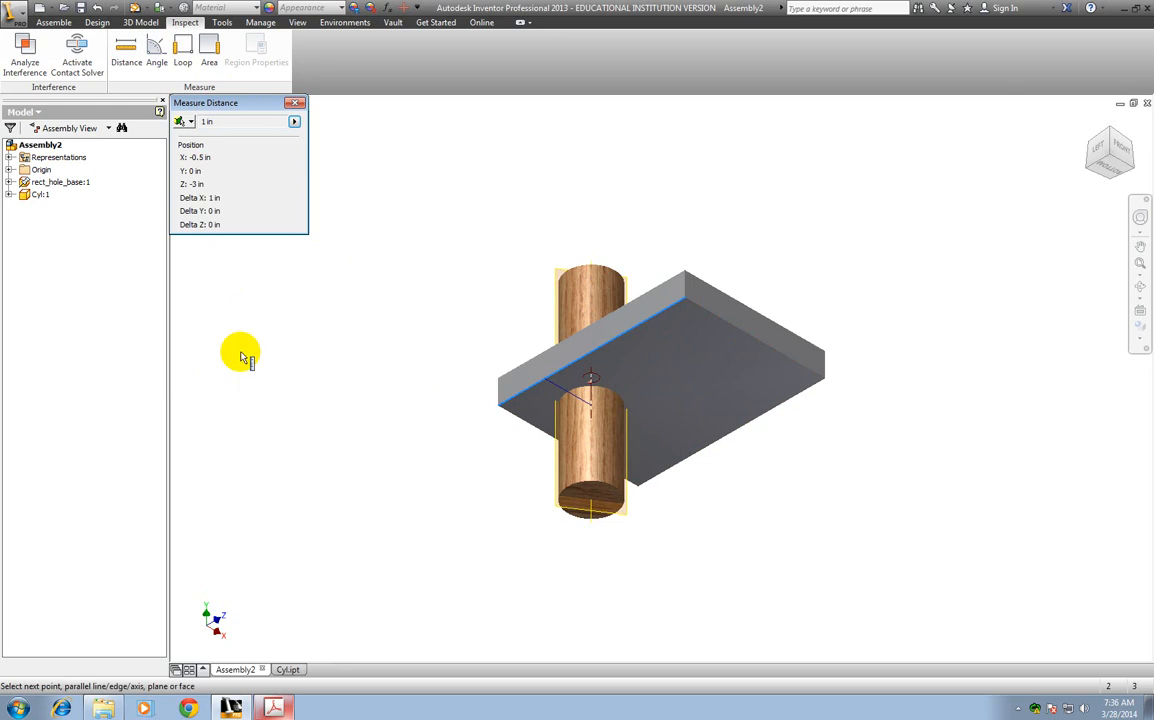
pyautogui.click(566, 278)
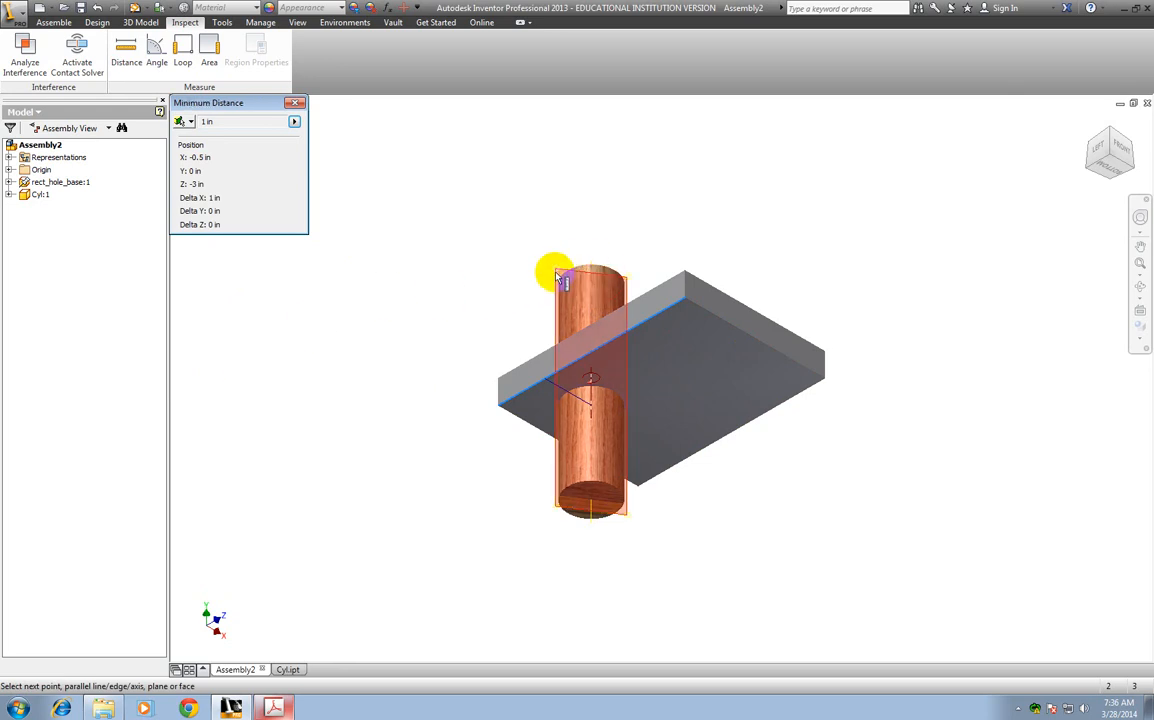
pyautogui.click(556, 352)
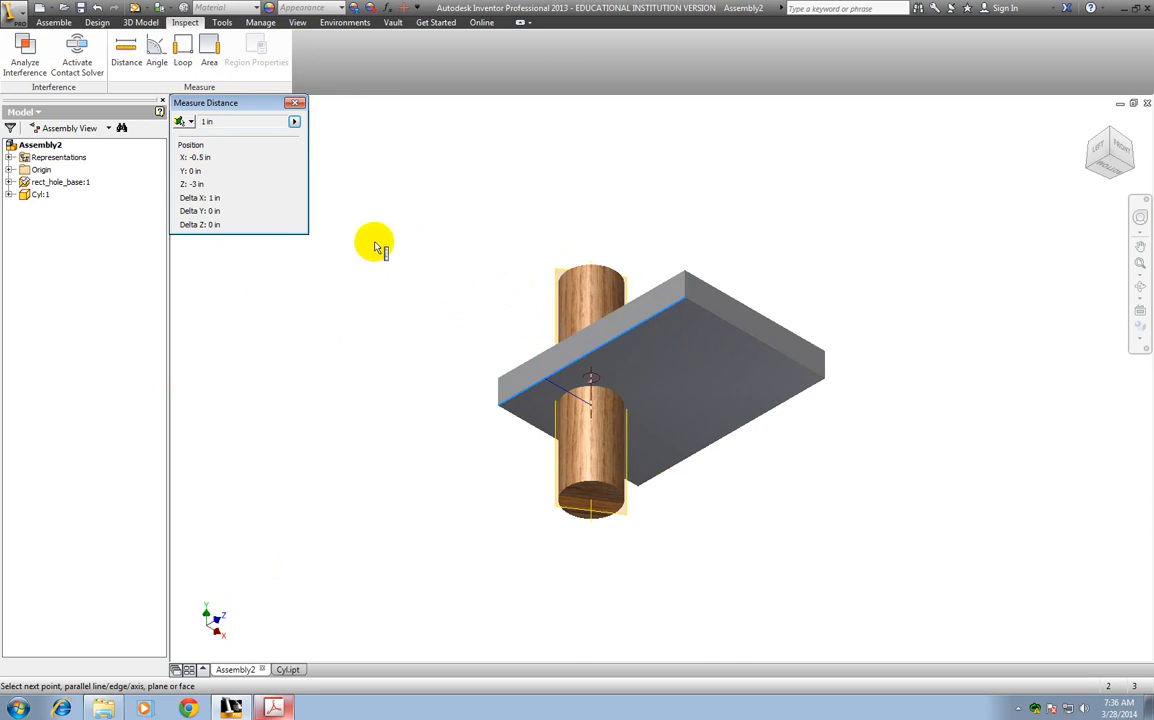
pyautogui.click(295, 104)
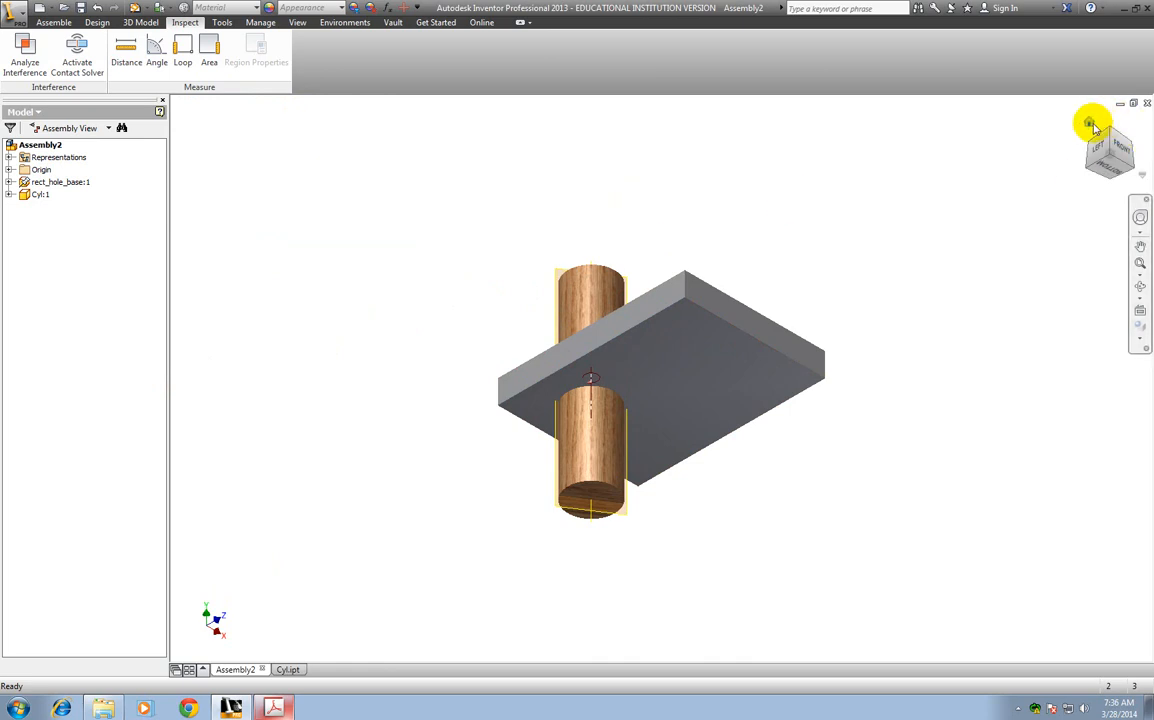
# Step: Apply a Flush constraint between the cylinder's work plane and the base's nearest side face, and pull the cylinder to test its rotation
pyautogui.click(1089, 123)
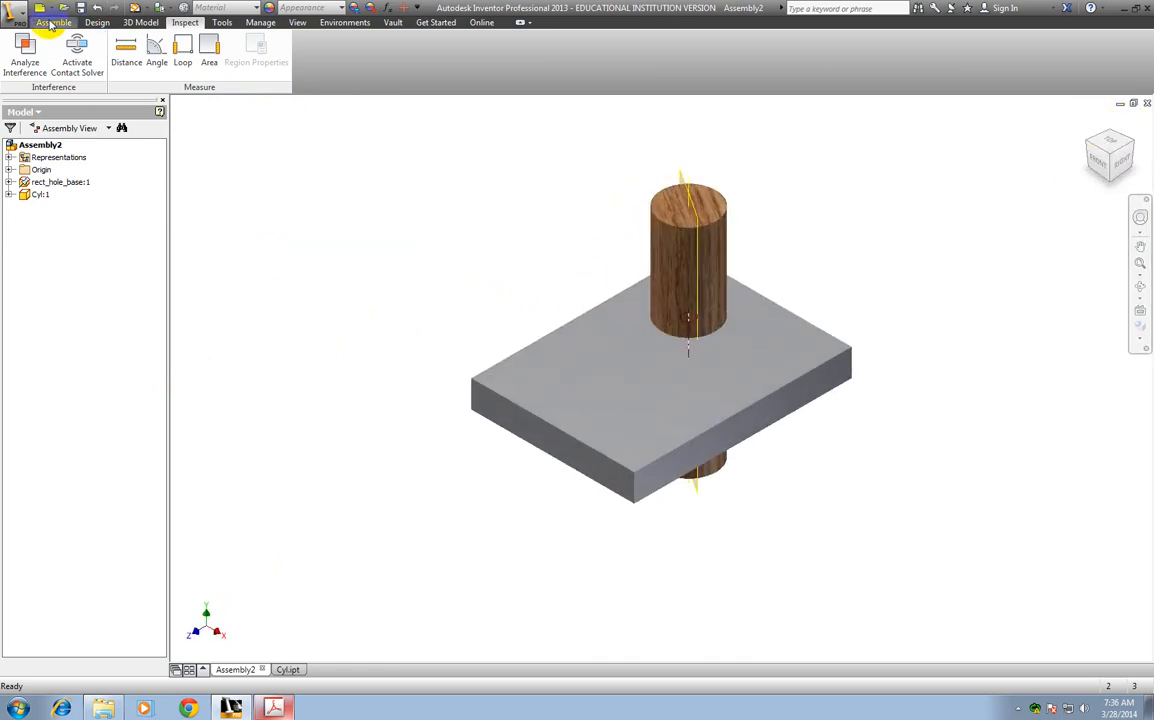
pyautogui.click(55, 23)
pyautogui.click(248, 50)
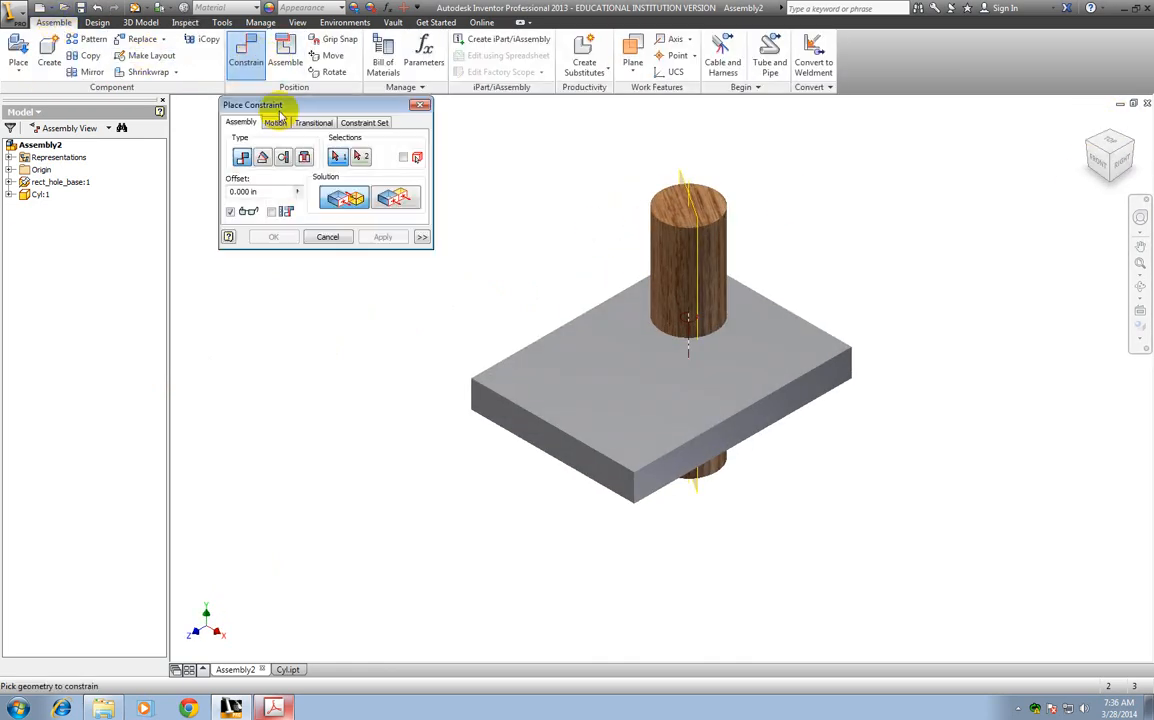
pyautogui.click(394, 197)
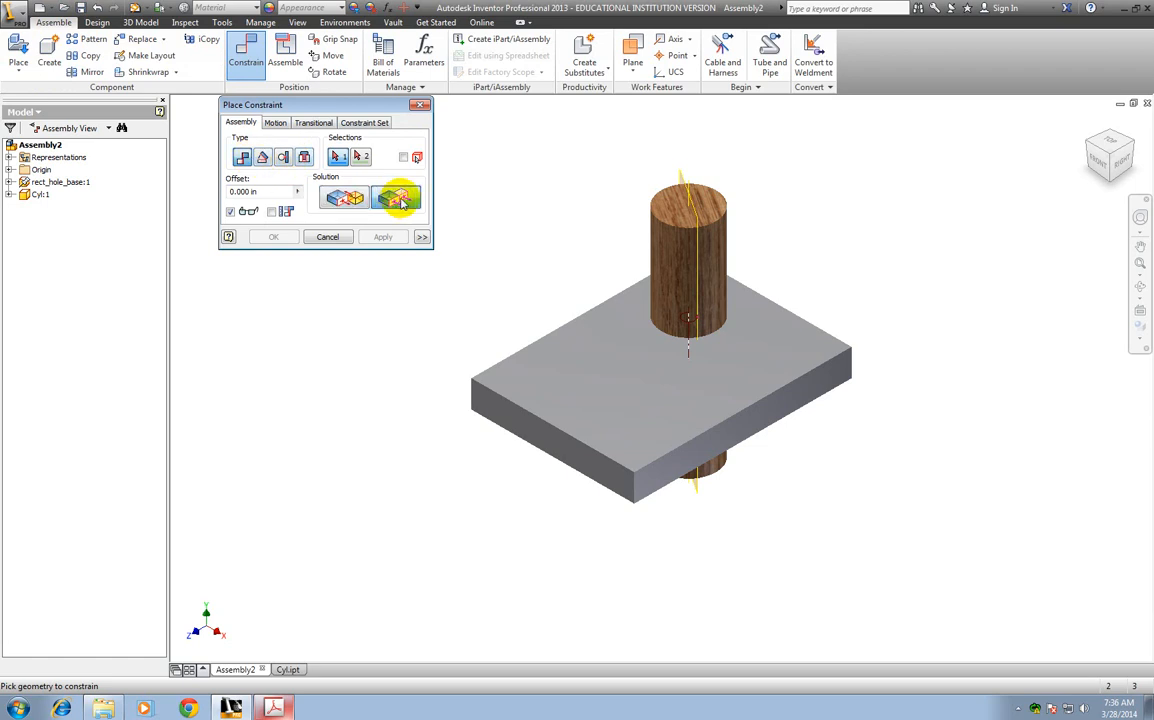
pyautogui.click(700, 212)
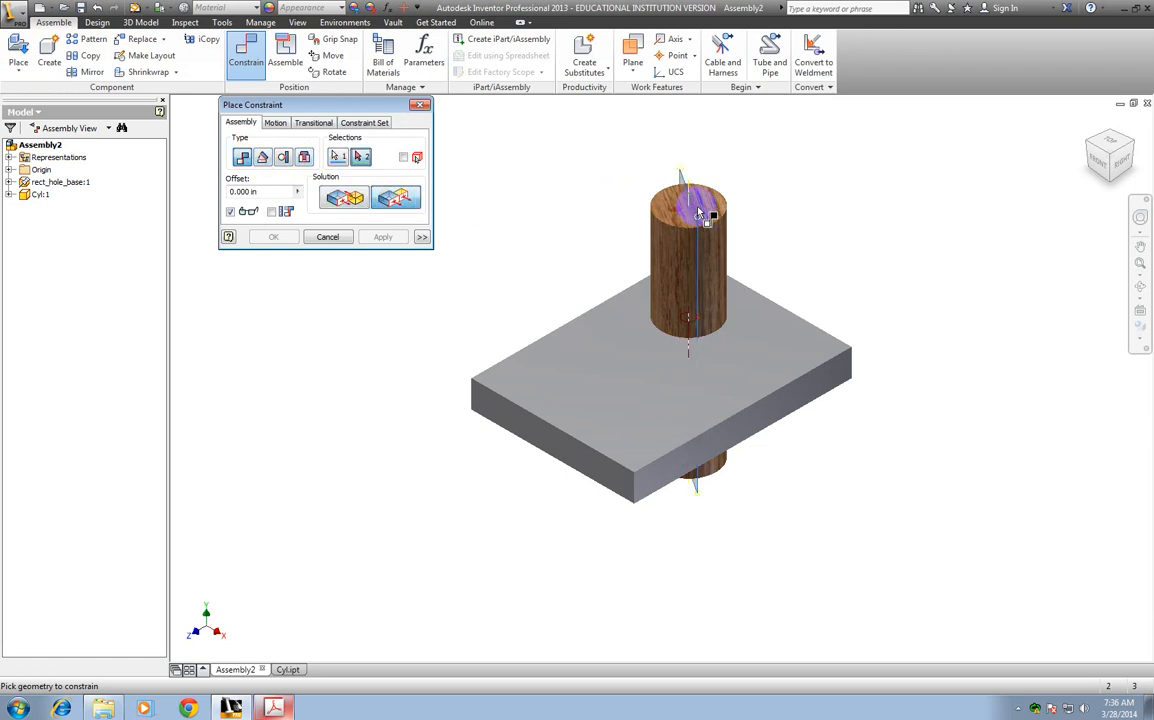
pyautogui.click(1088, 145)
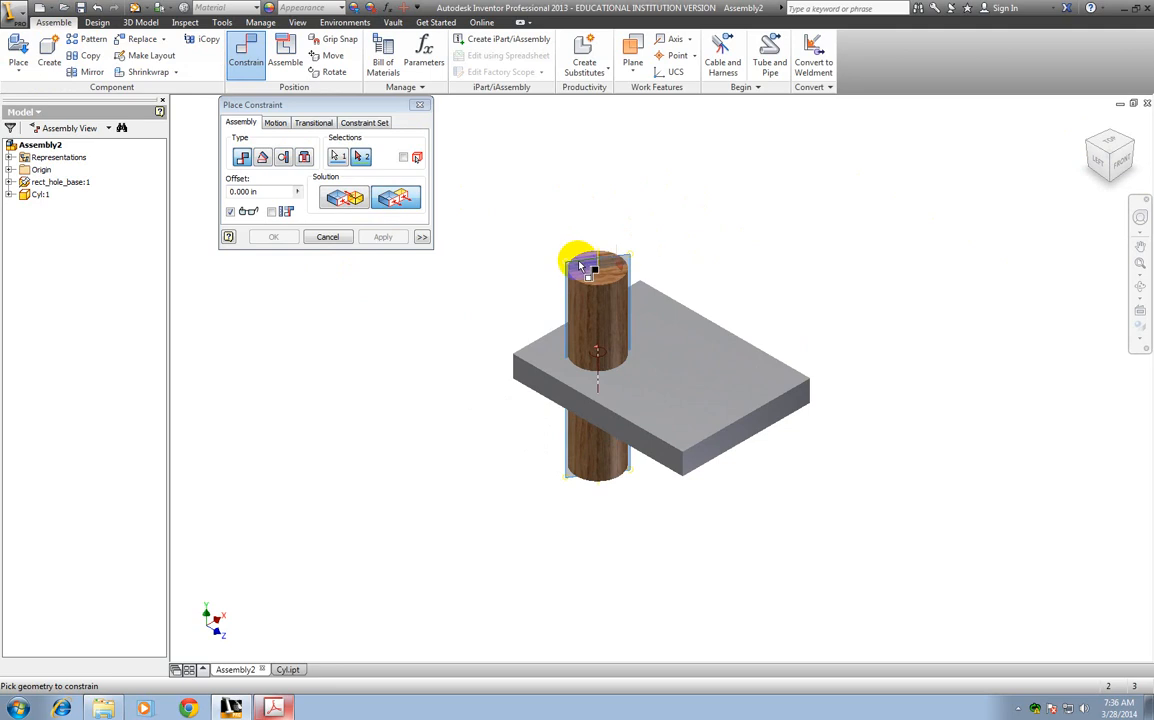
pyautogui.click(574, 406)
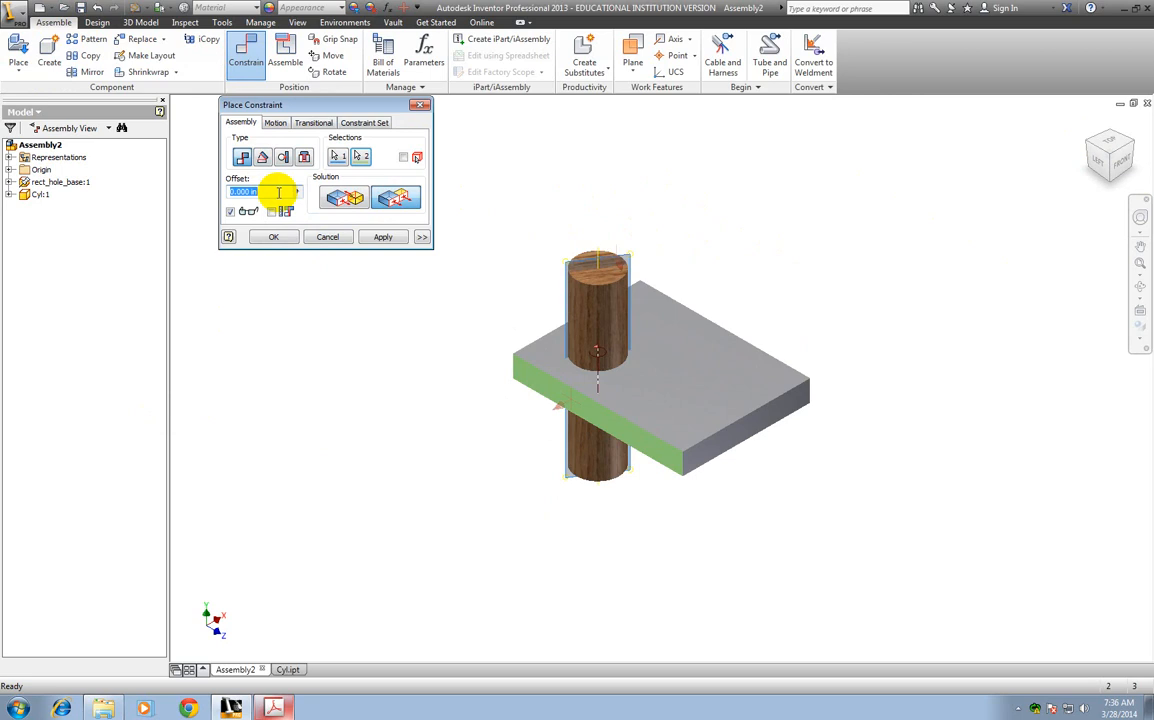
pyautogui.click(383, 240)
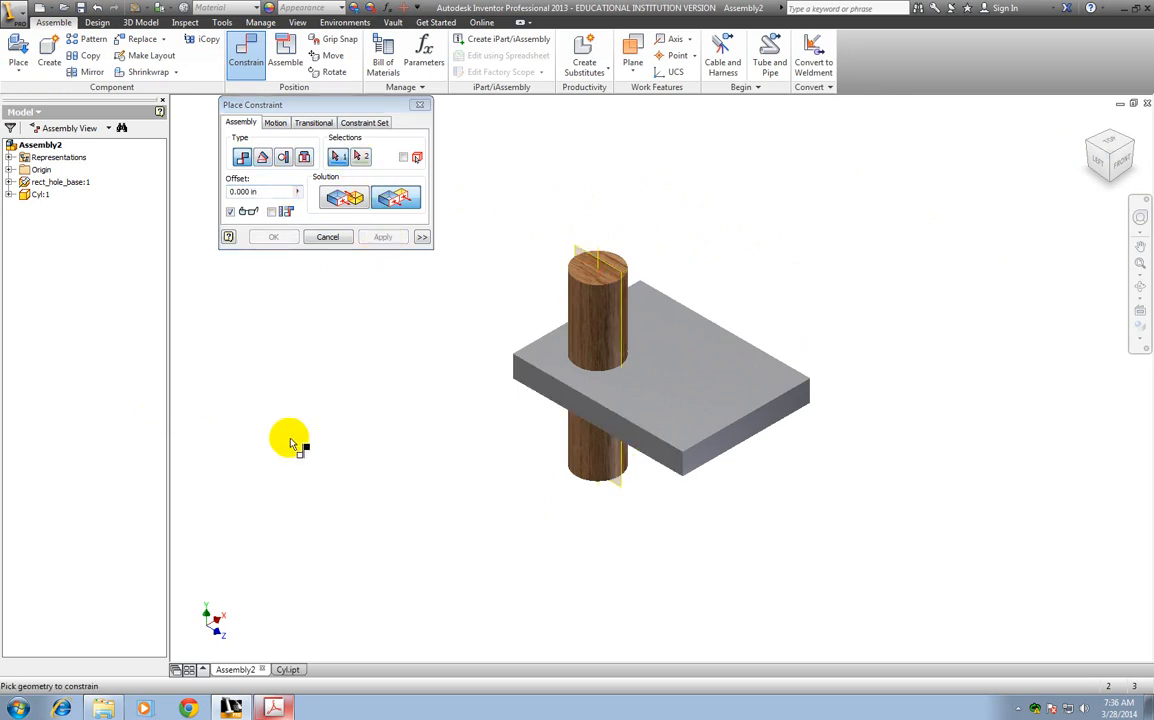
pyautogui.click(327, 237)
pyautogui.click(589, 245)
pyautogui.moveTo(583, 280); pyautogui.dragTo(391, 301)
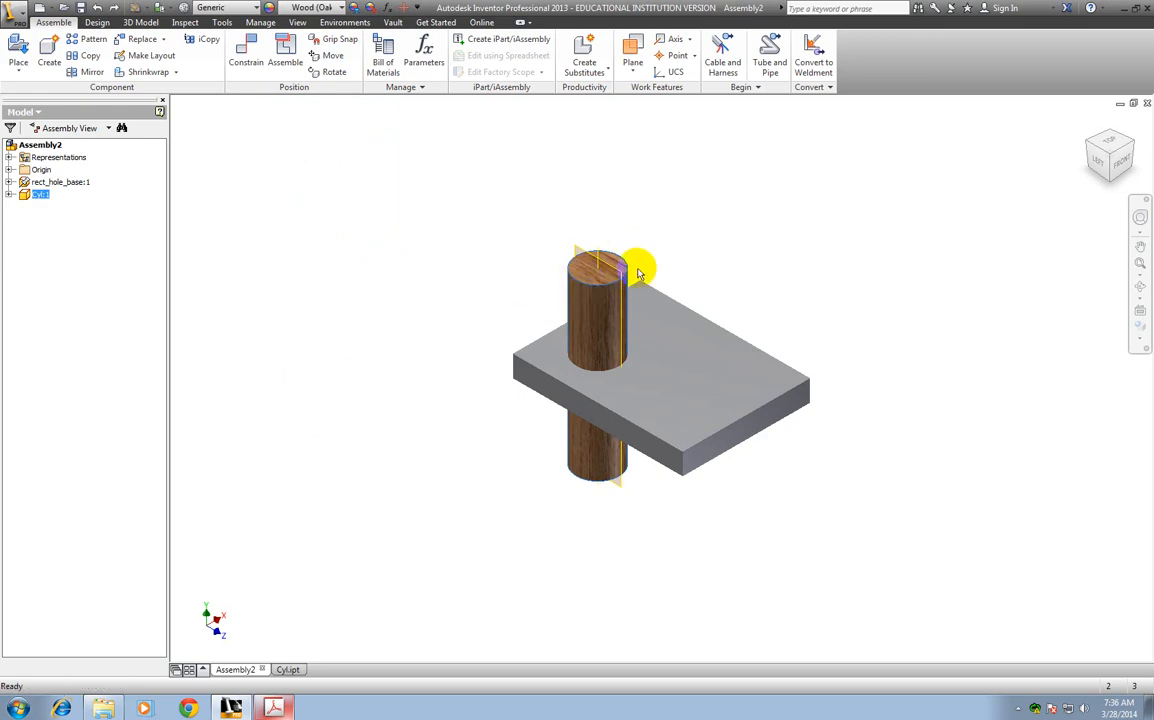
# Step: Hide the work plane and work axis in the cylinder part and return to the assembly
pyautogui.click(288, 669)
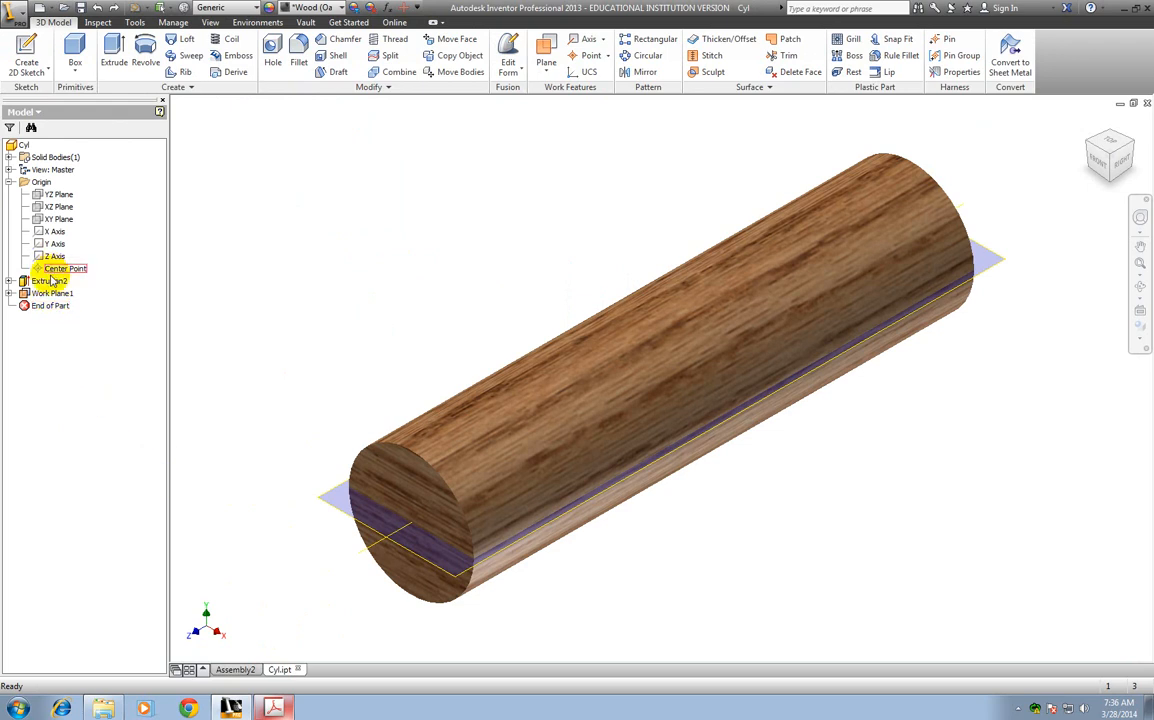
pyautogui.click(58, 293)
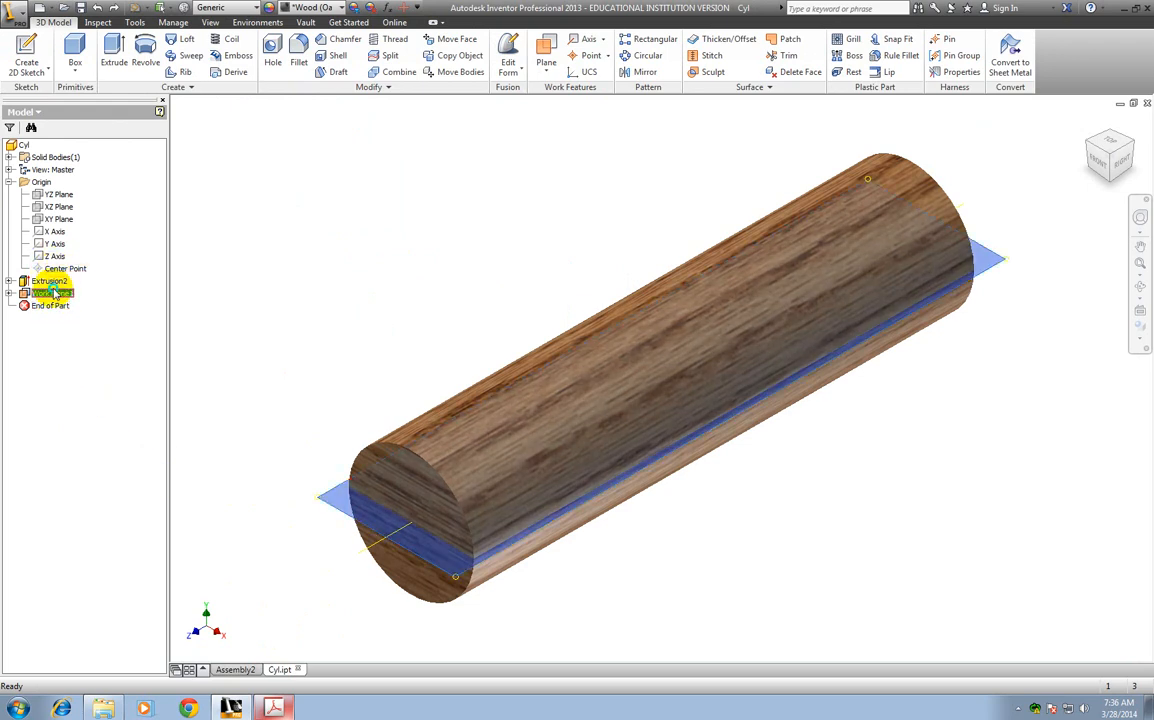
pyautogui.click(98, 401)
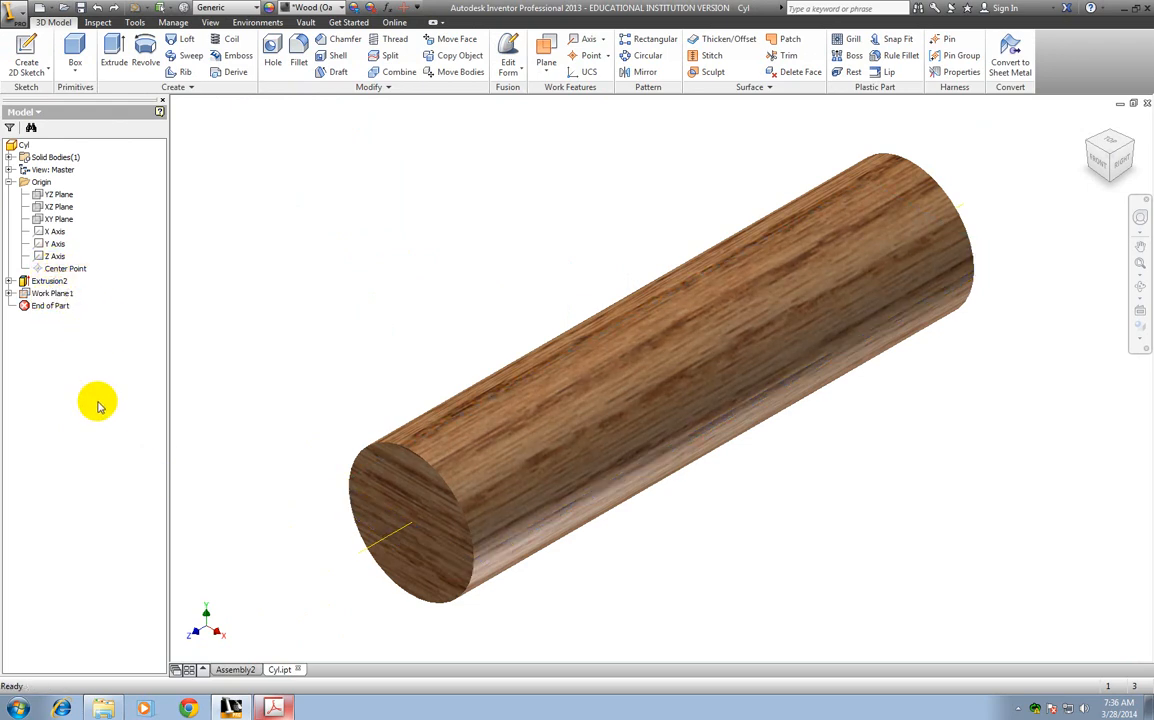
pyautogui.click(62, 318)
pyautogui.click(91, 427)
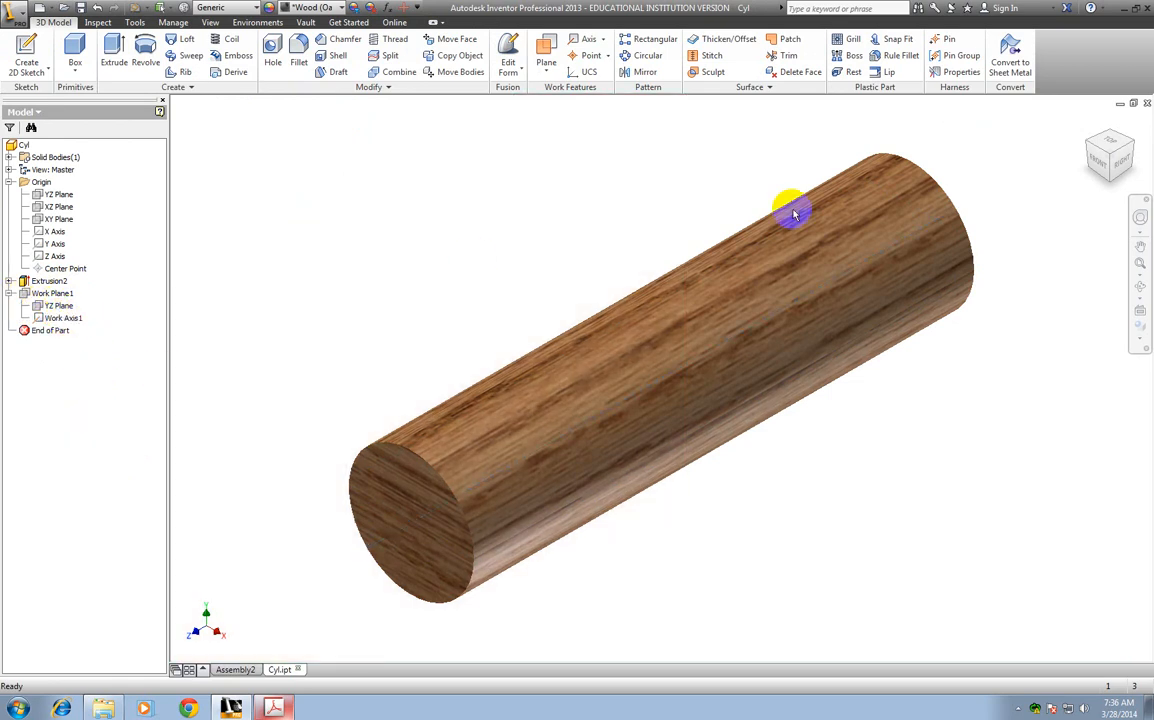
pyautogui.click(238, 670)
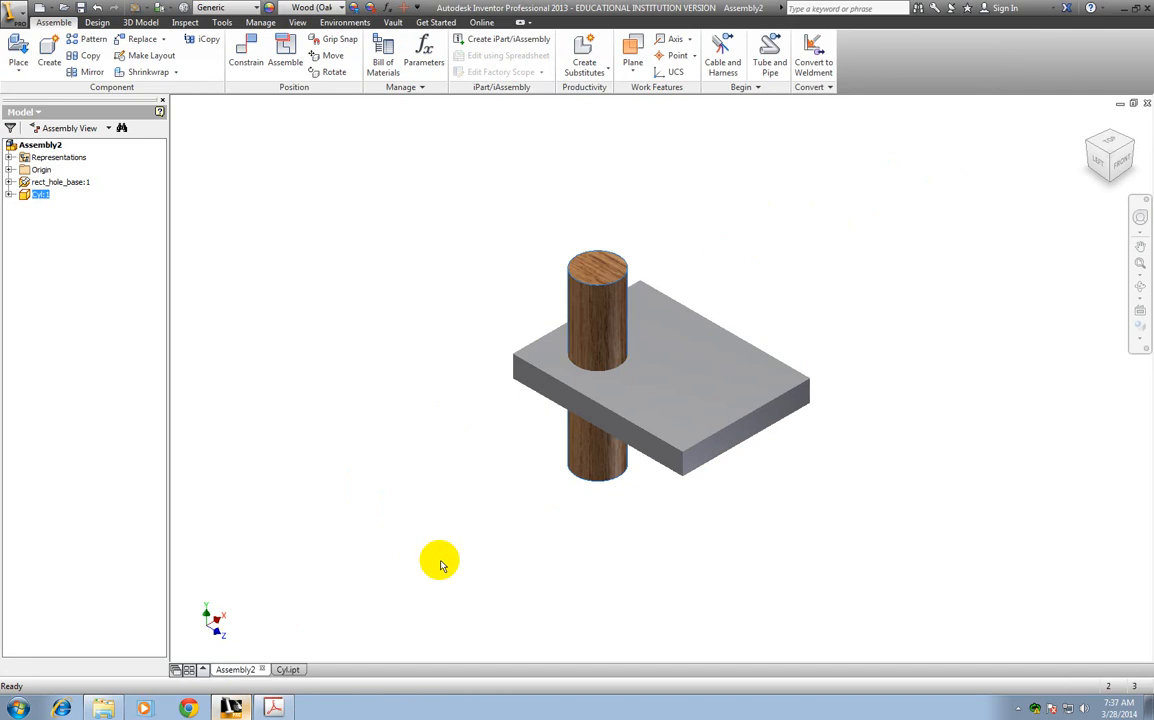
pyautogui.click(289, 670)
pyautogui.click(252, 670)
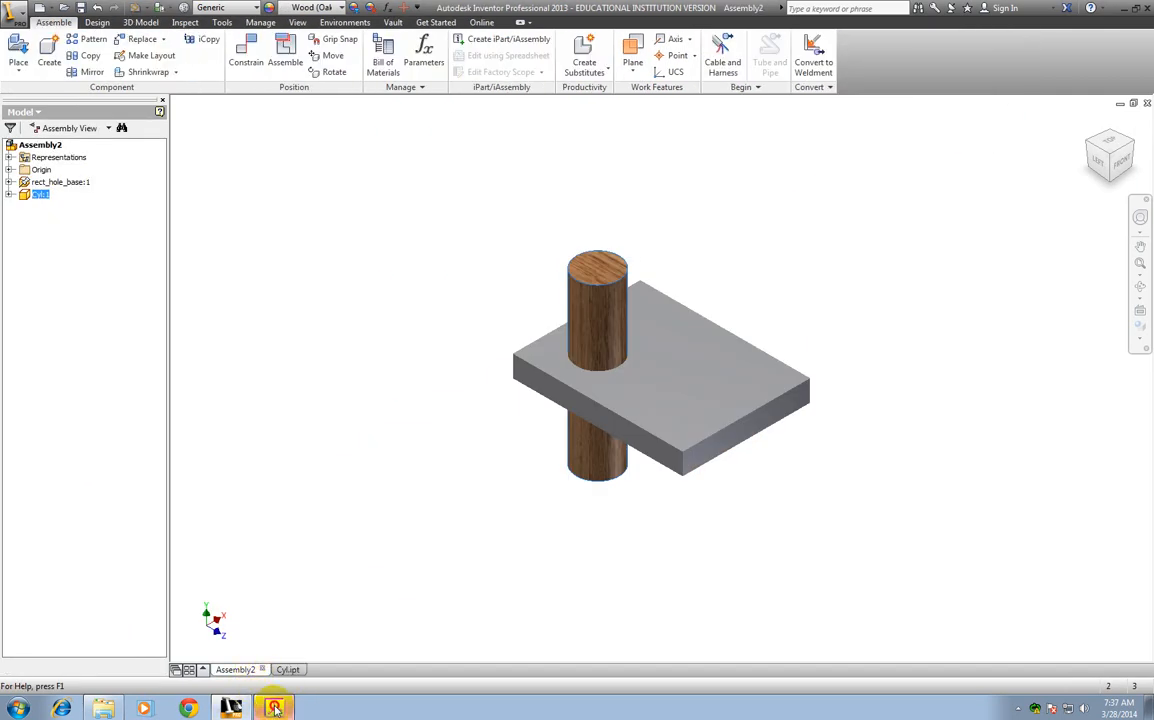
# Step: Switch to the PDF handout in Adobe Acrobat and examine how exercise 3 places cylinder B on block A
pyautogui.click(274, 708)
pyautogui.scroll(-4, 871, 306)
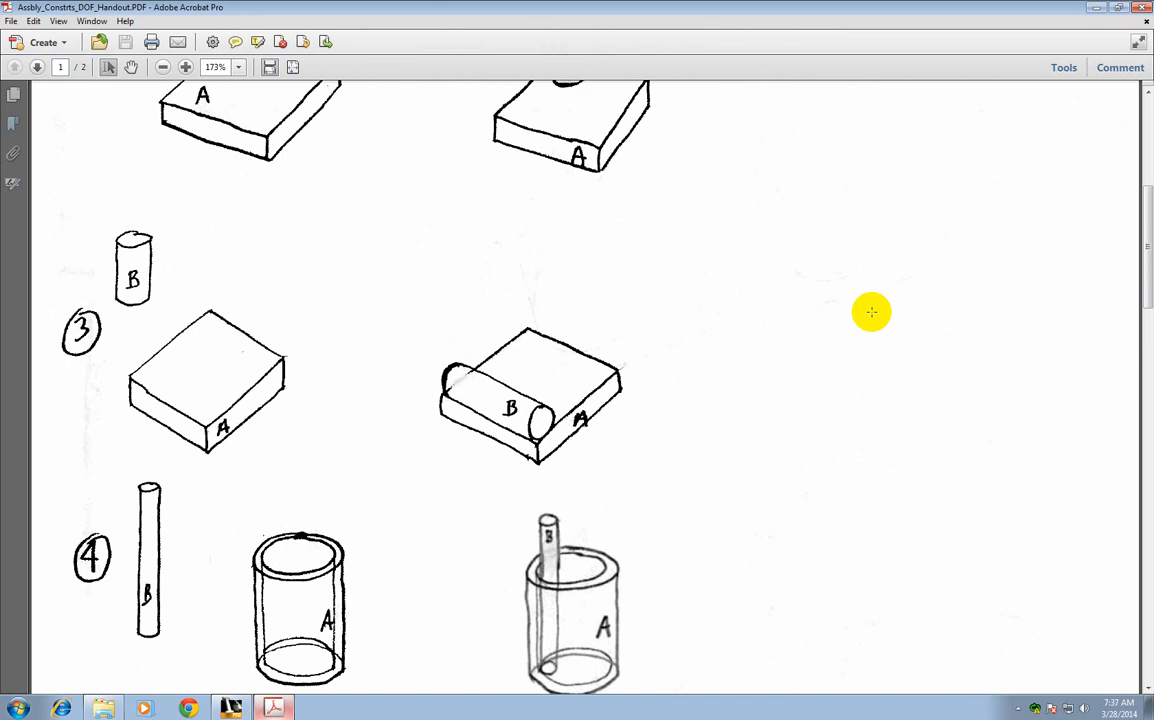
pyautogui.scroll(-1, 871, 312)
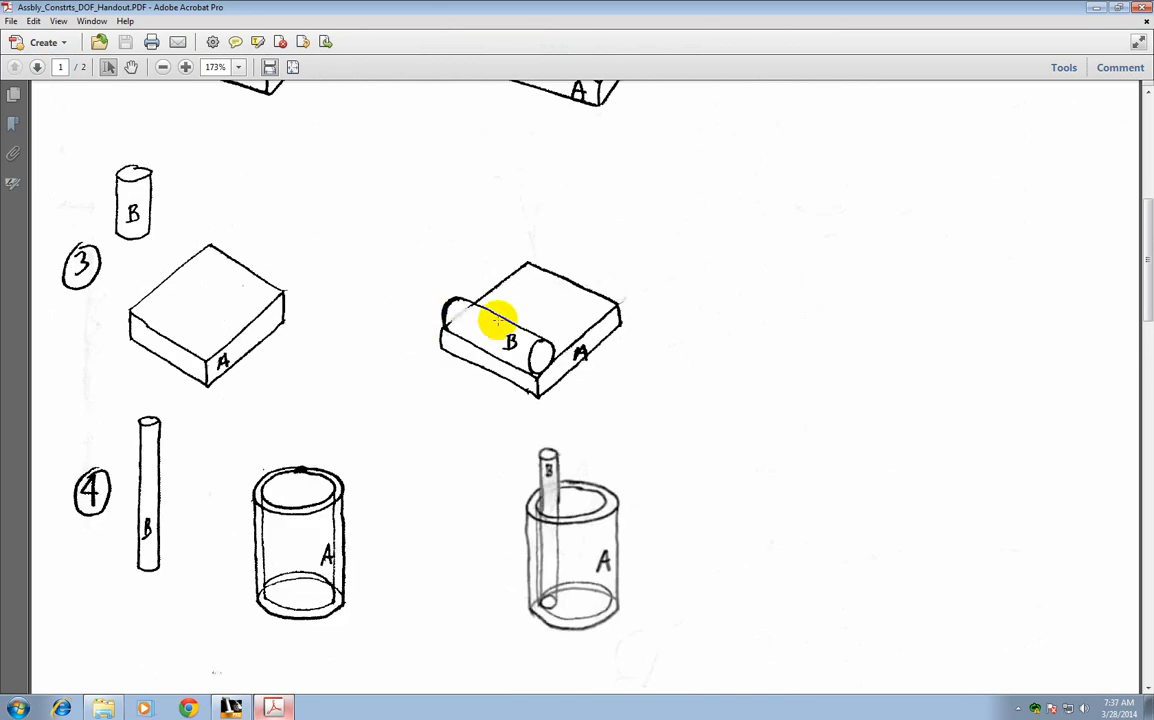
pyautogui.moveTo(456, 300); pyautogui.dragTo(453, 318)
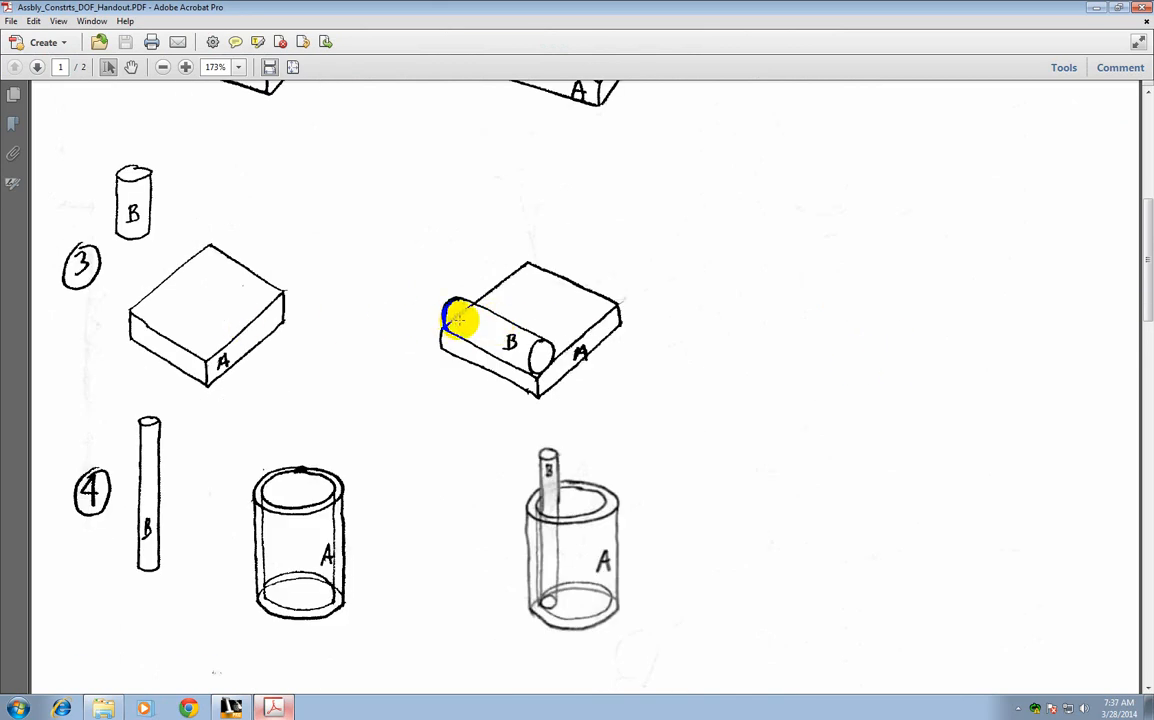
pyautogui.click(429, 280)
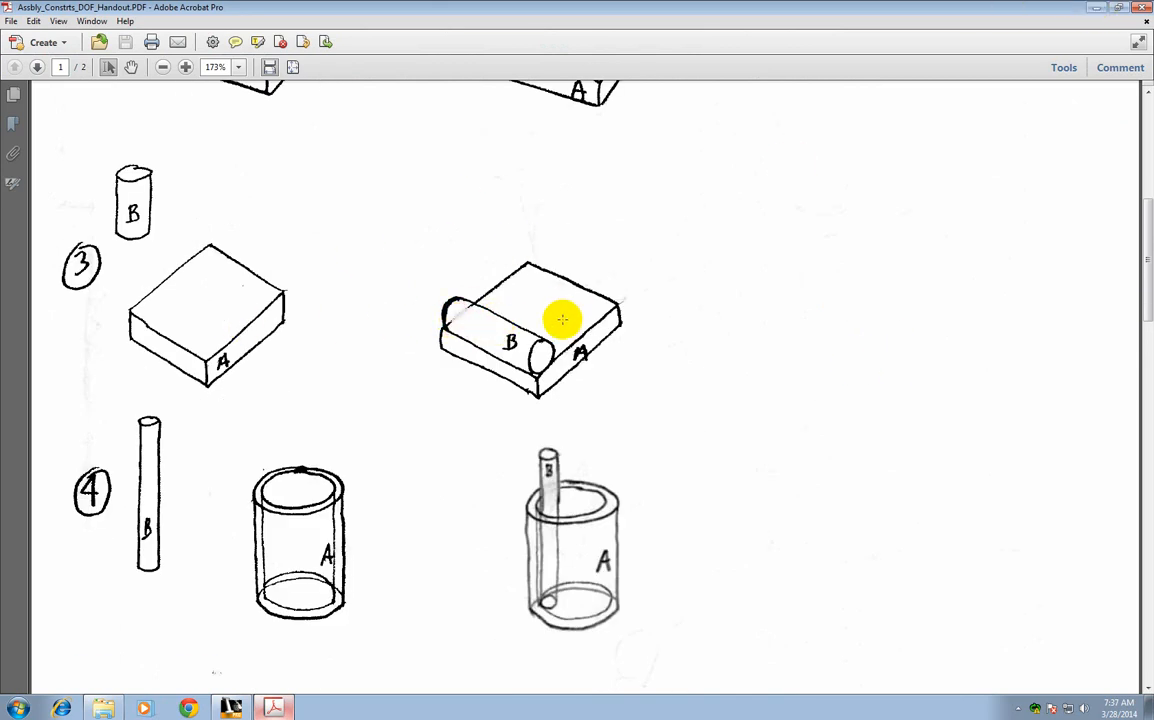
pyautogui.scroll(7, 580, 300)
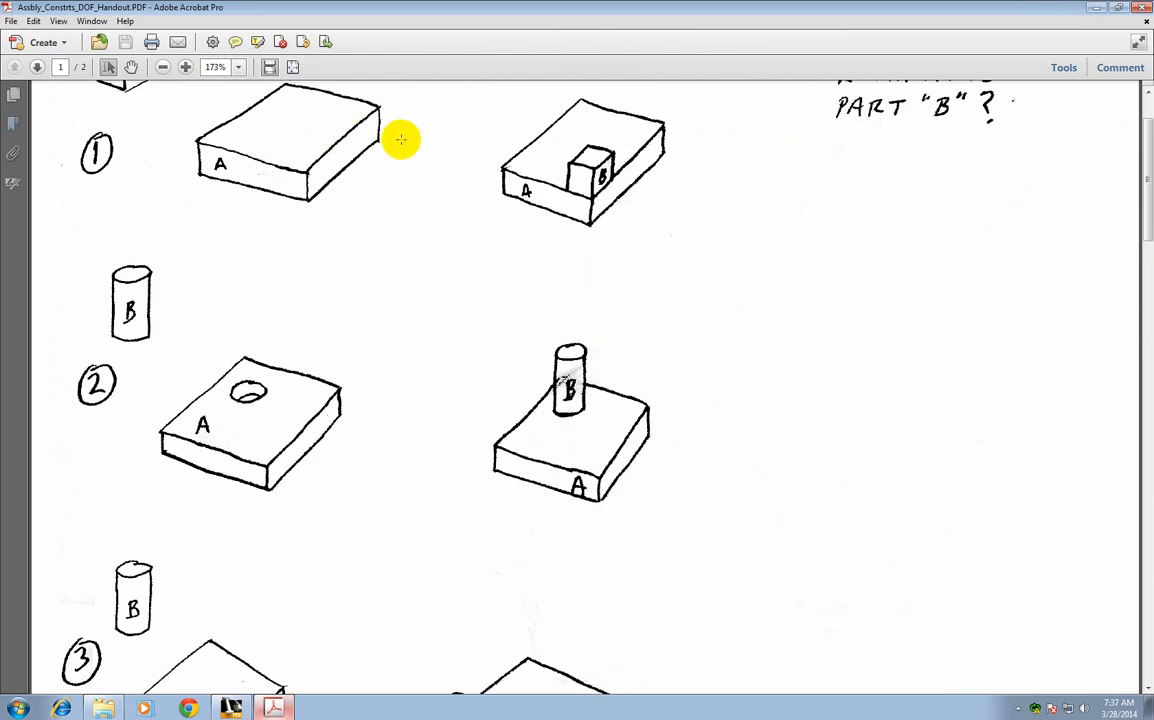
# Step: Switch from the PDF handout back to Inventor and create a new assembly from the English Standard (in).iam template
pyautogui.scroll(-3, 600, 240)
pyautogui.scroll(-3, 790, 340)
pyautogui.scroll(2, 620, 250)
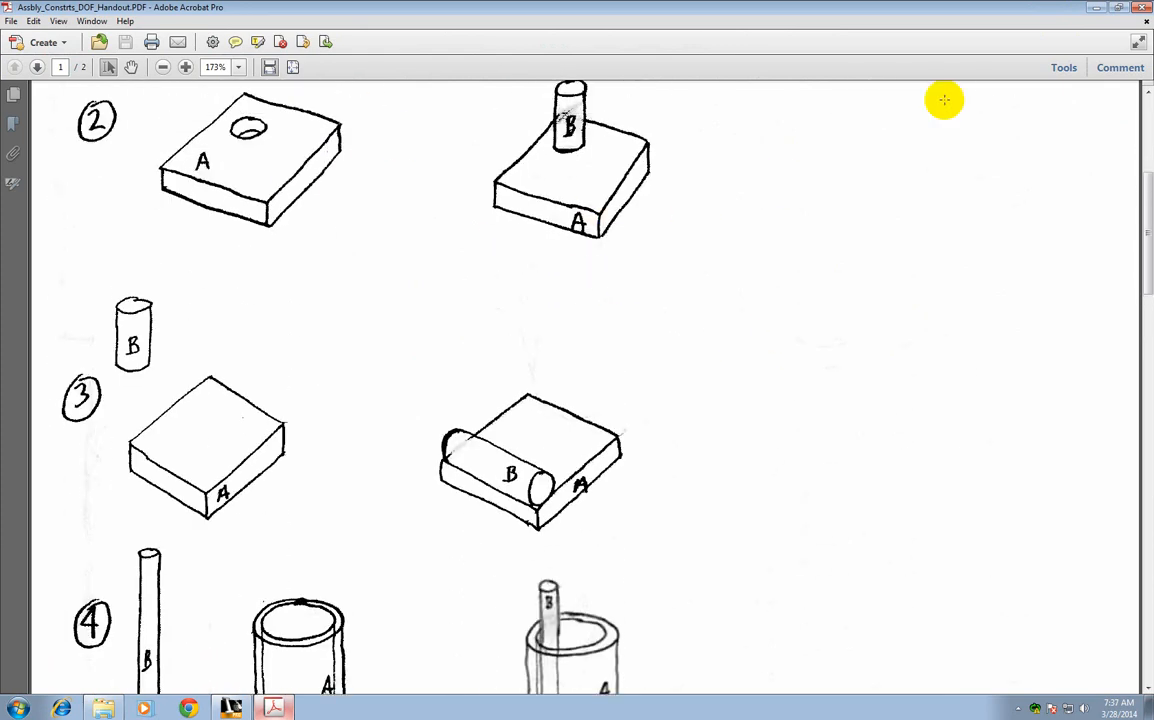
pyautogui.click(1100, 12)
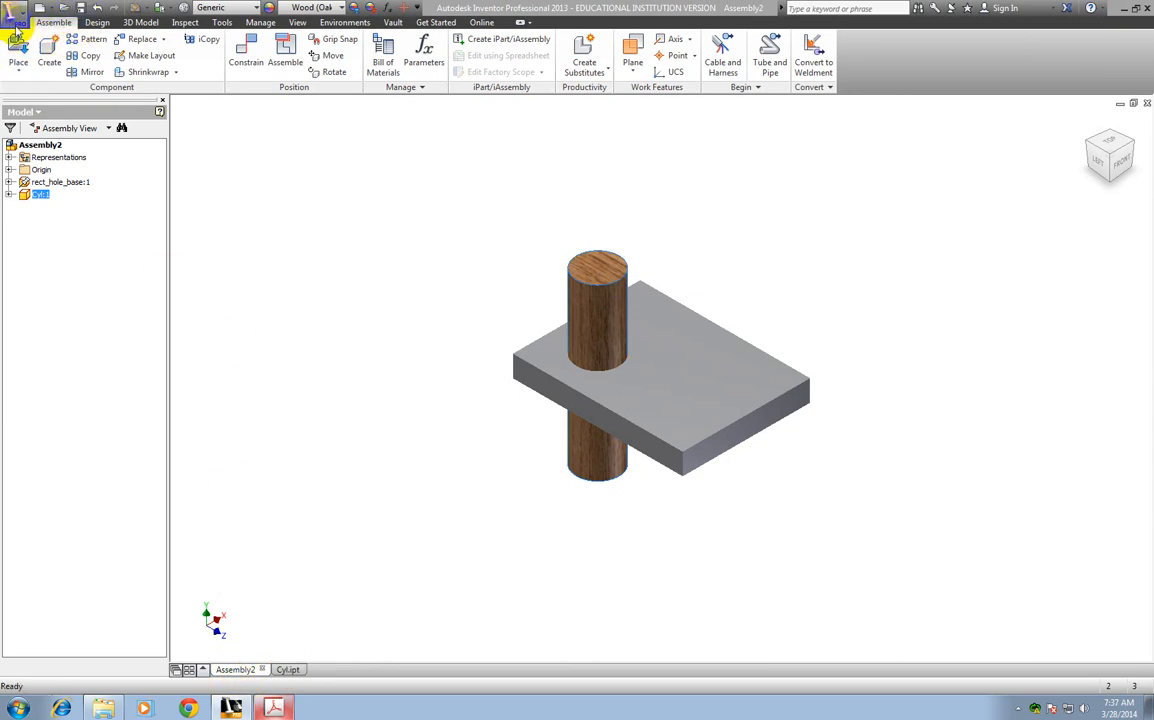
pyautogui.click(10, 18)
pyautogui.click(31, 85)
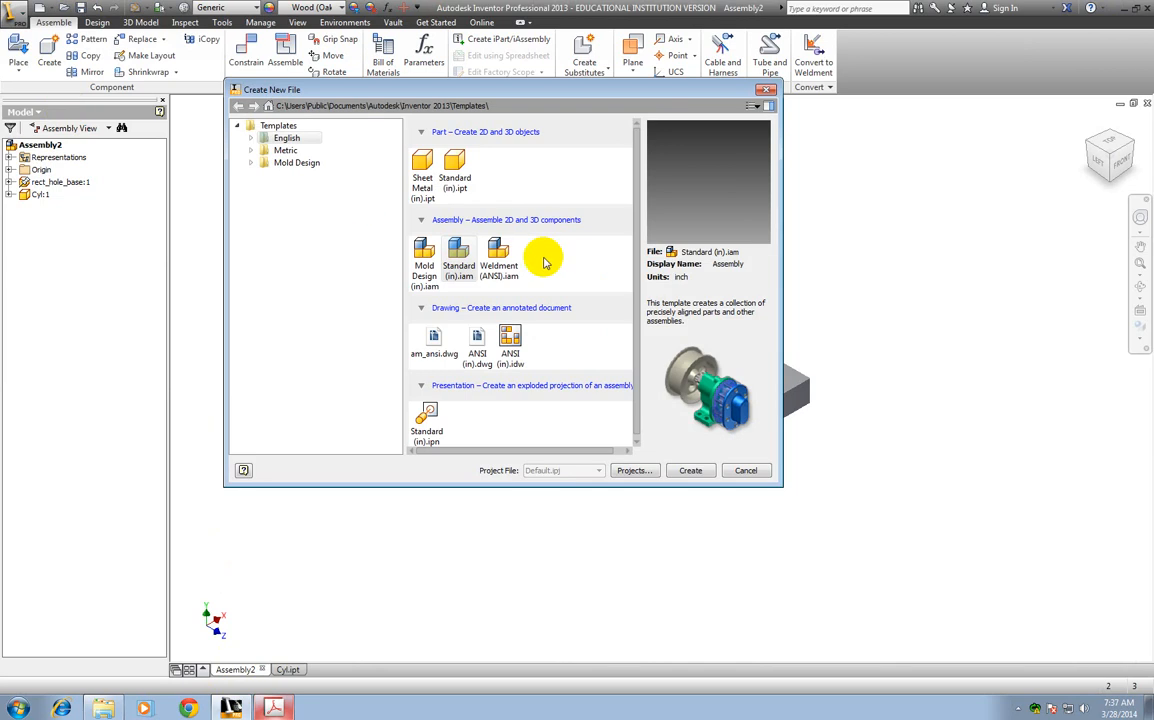
pyautogui.doubleClick(459, 258)
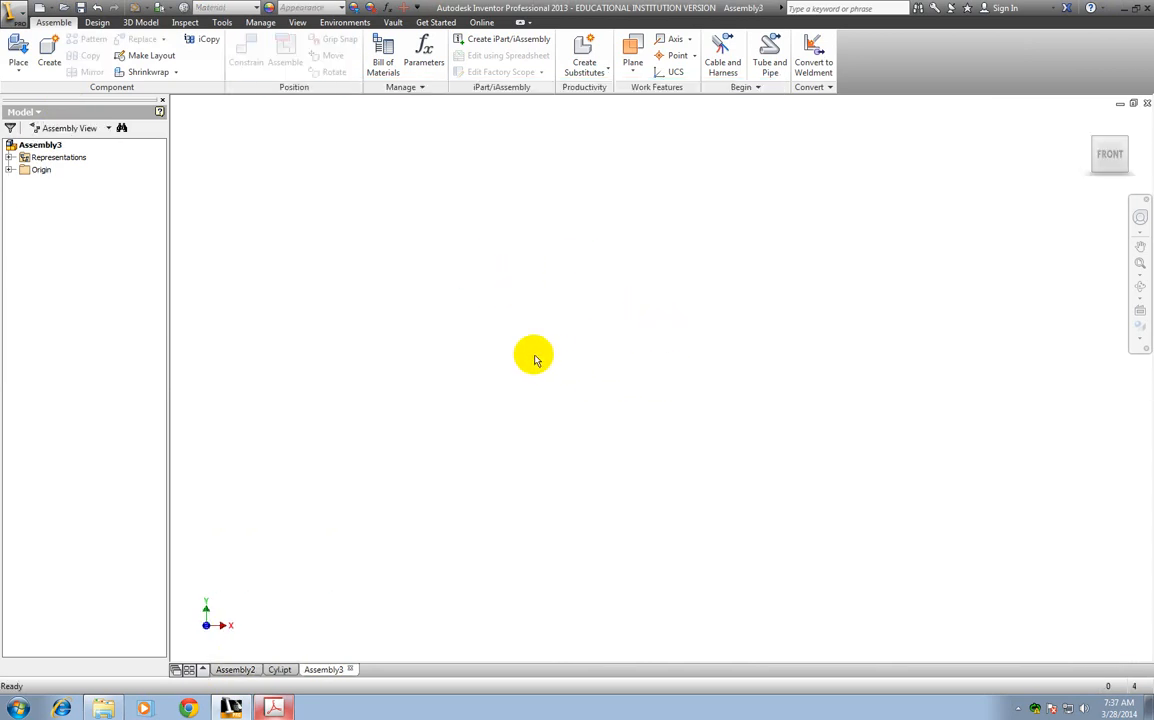
# Step: Place one Rect_Base component from the Assembly Practice folder in the new assembly
pyautogui.click(18, 48)
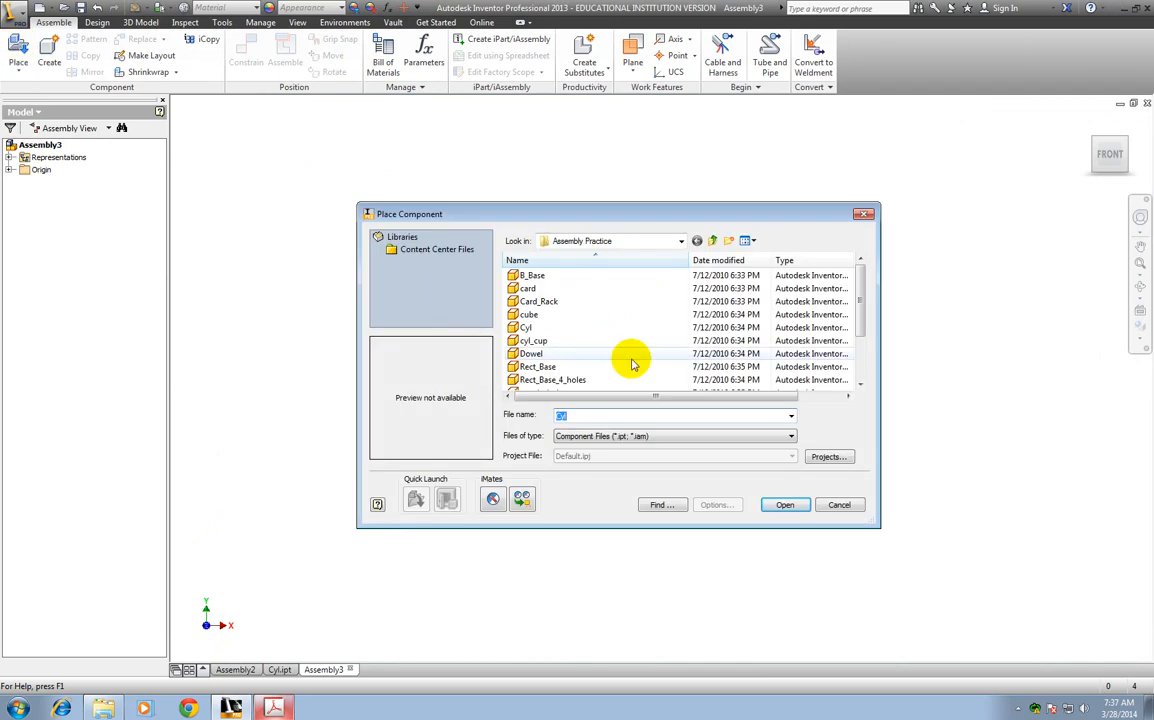
pyautogui.click(859, 386)
pyautogui.click(859, 386)
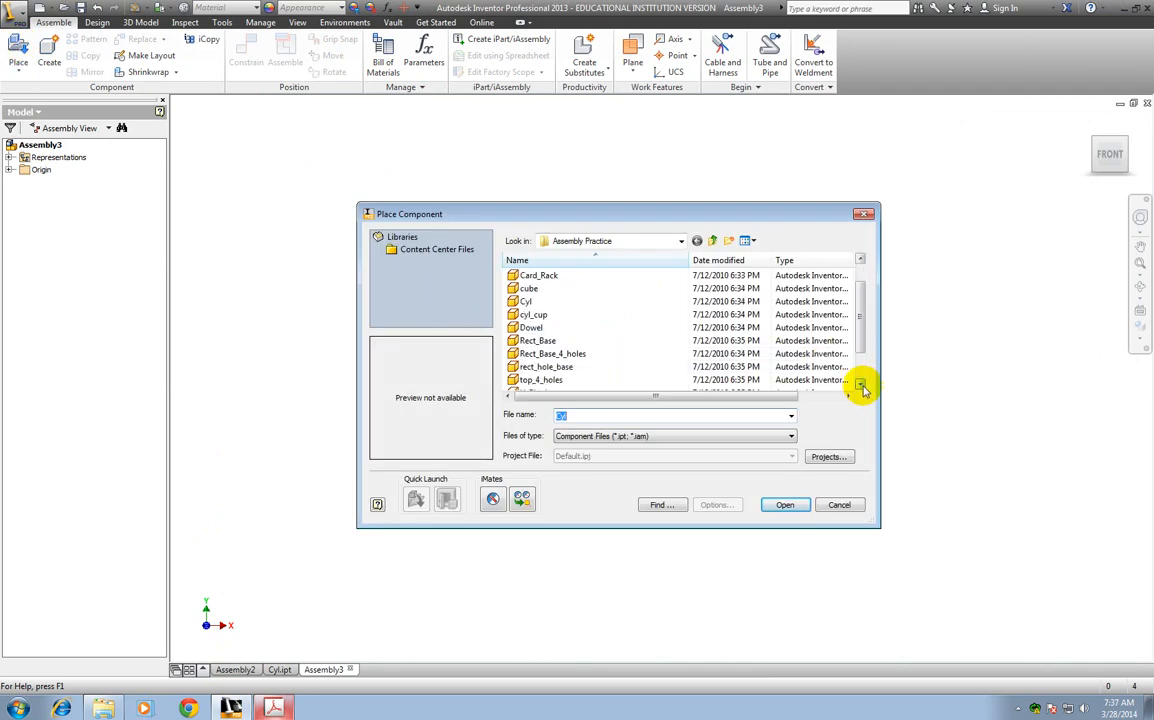
pyautogui.click(530, 340)
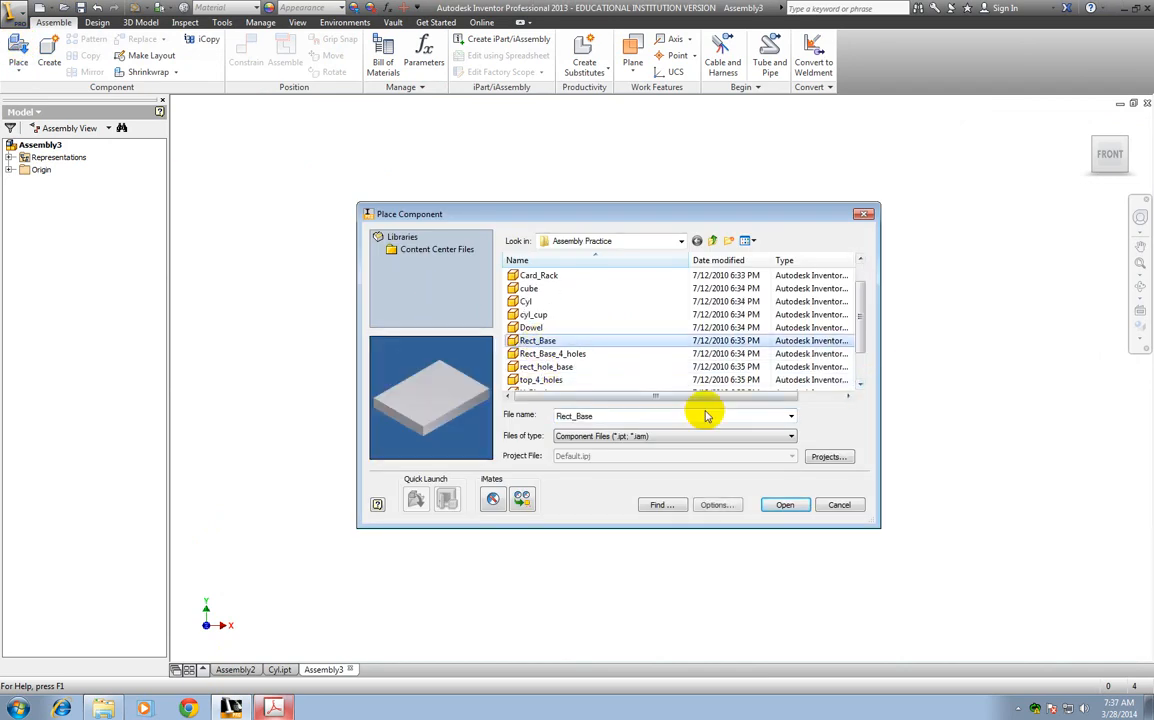
pyautogui.click(789, 501)
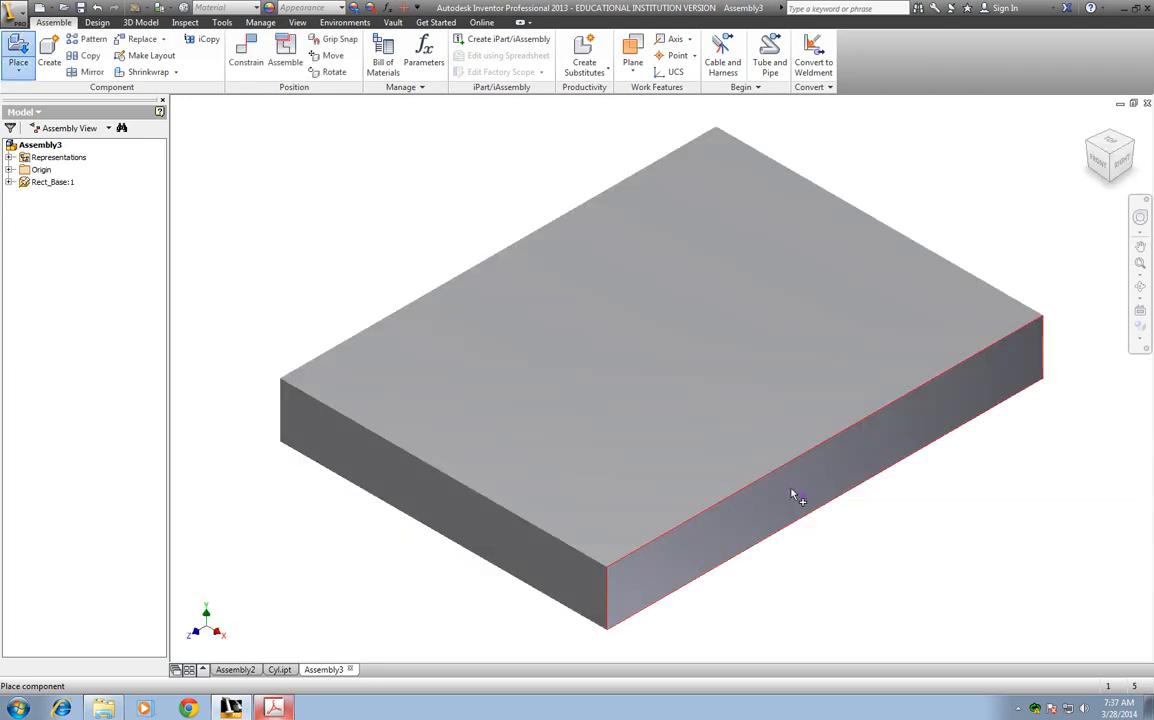
pyautogui.press('Escape')
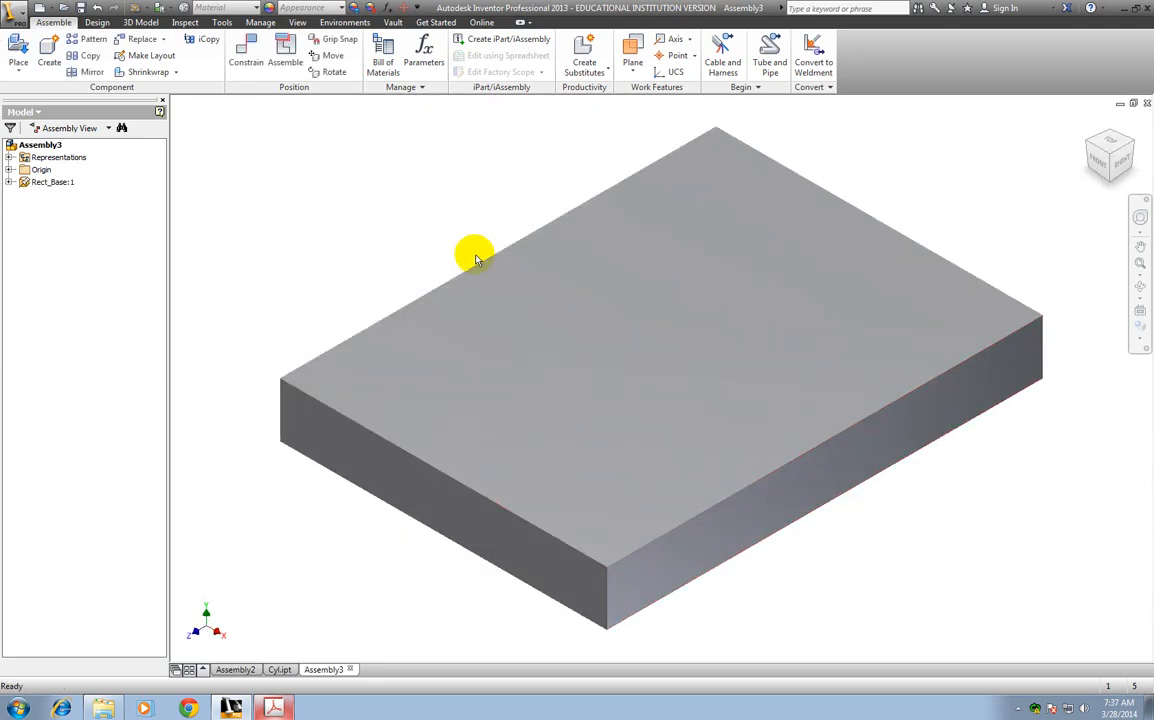
pyautogui.scroll(3, 654, 265)
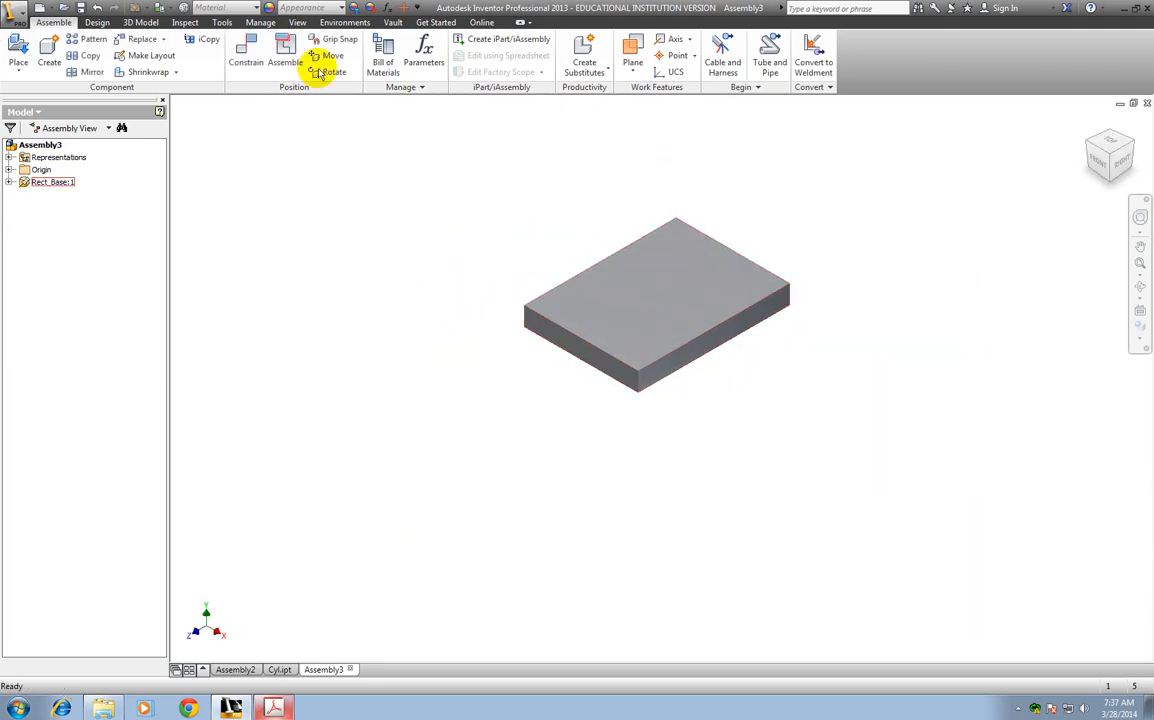
pyautogui.click(18, 45)
pyautogui.click(531, 330)
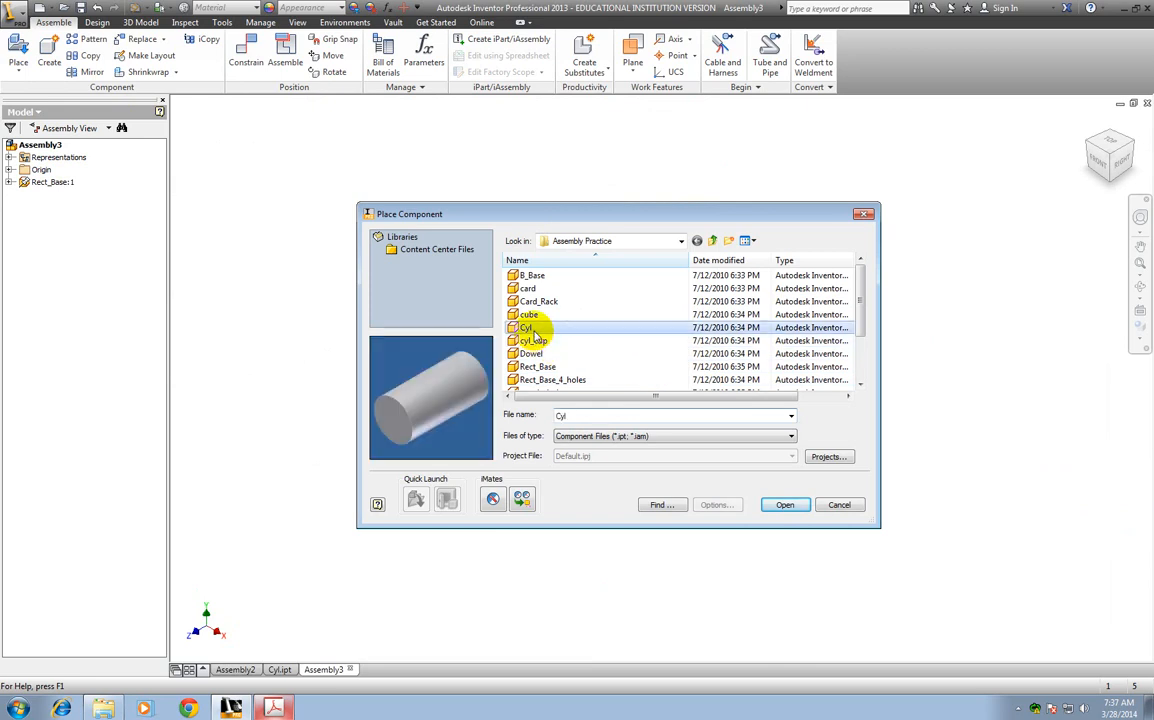
pyautogui.click(785, 504)
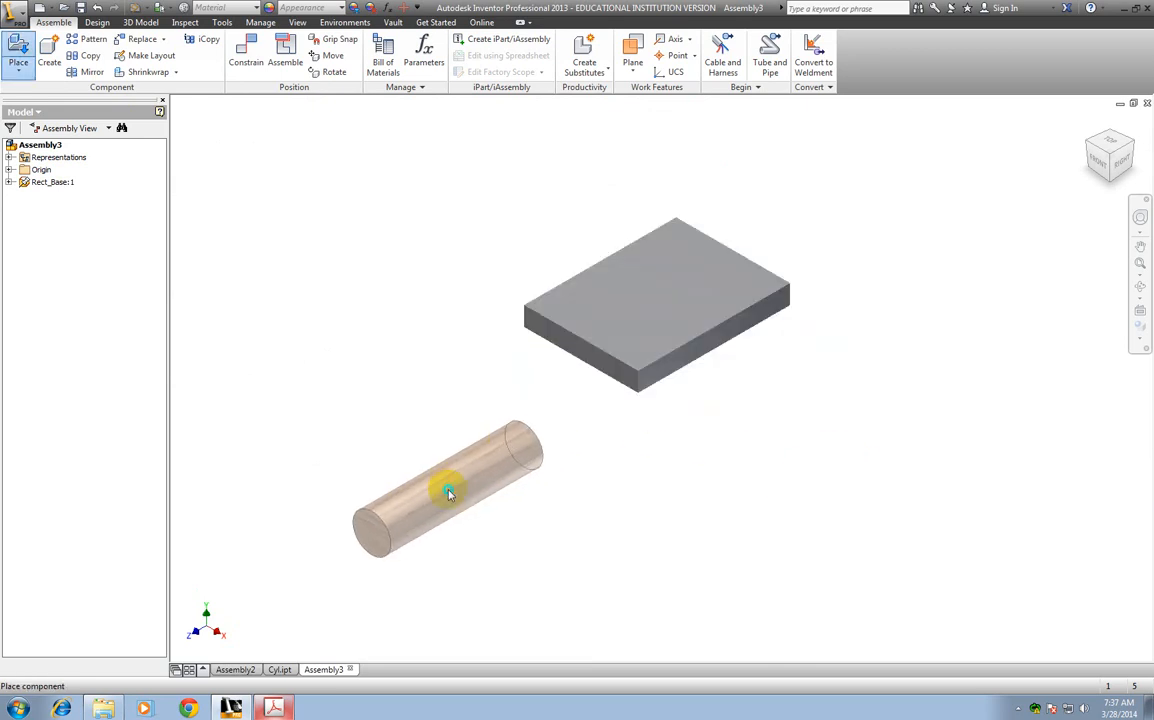
pyautogui.press('Escape')
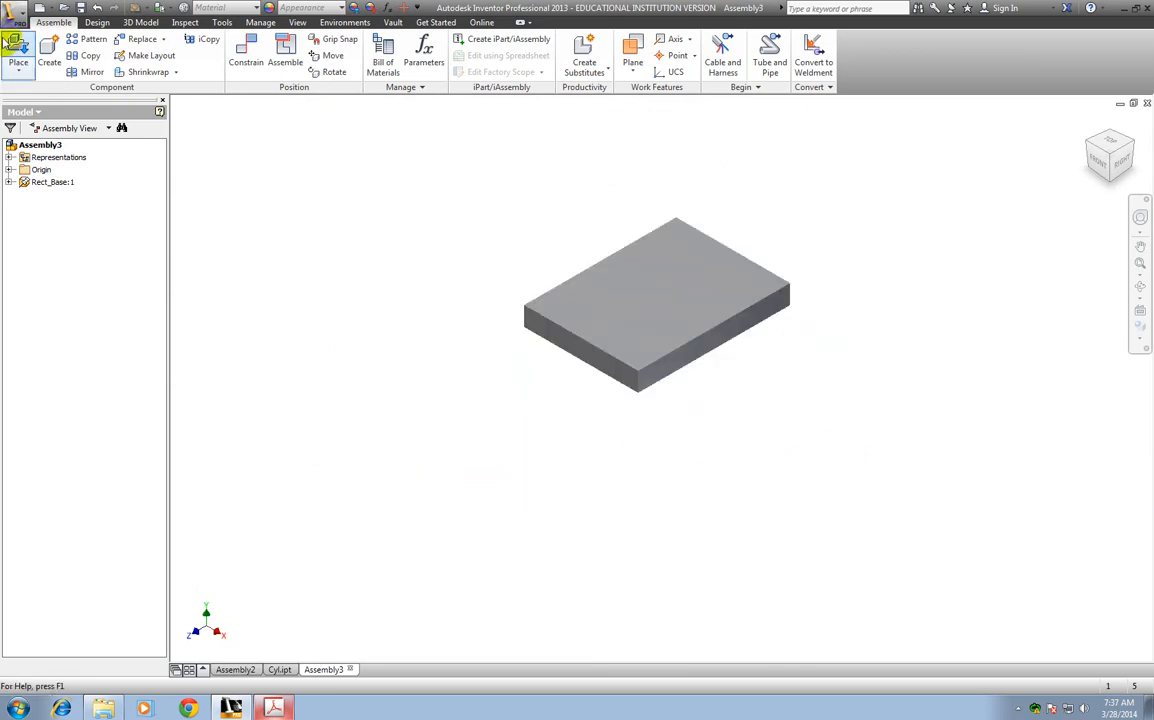
# Step: Place one Cyl component from the Assembly Practice folder beside the rectangular base
pyautogui.click(16, 46)
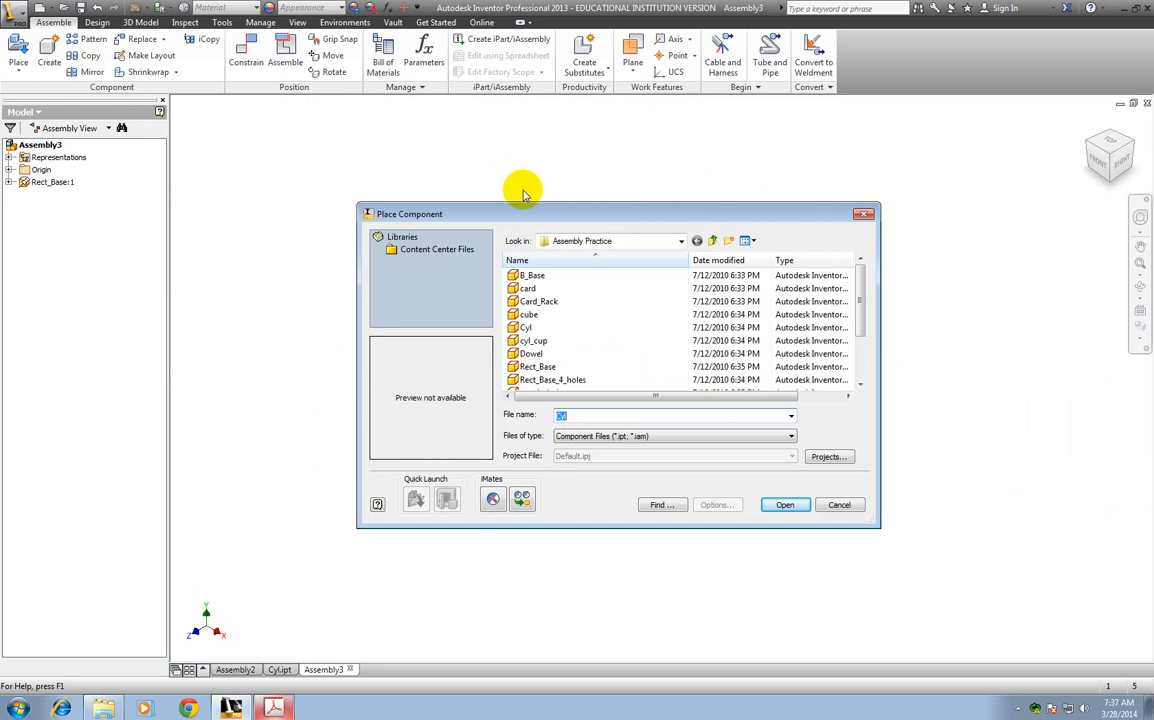
pyautogui.click(541, 328)
pyautogui.click(786, 504)
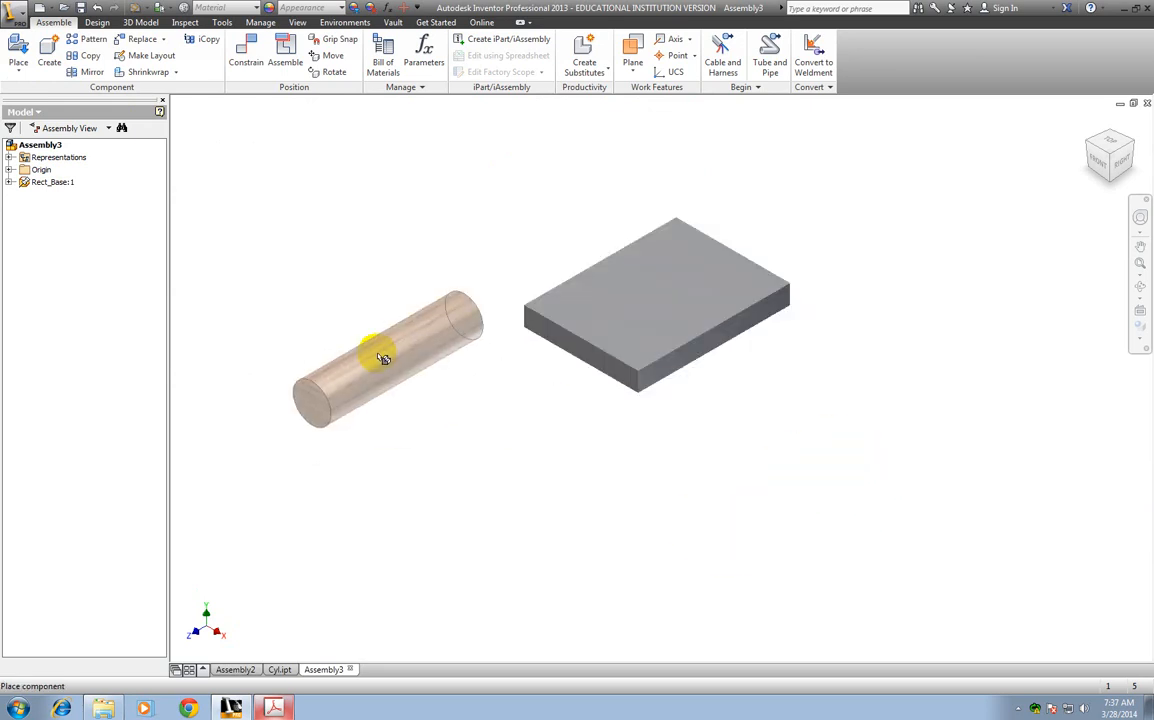
pyautogui.click(370, 353)
pyautogui.press('Escape')
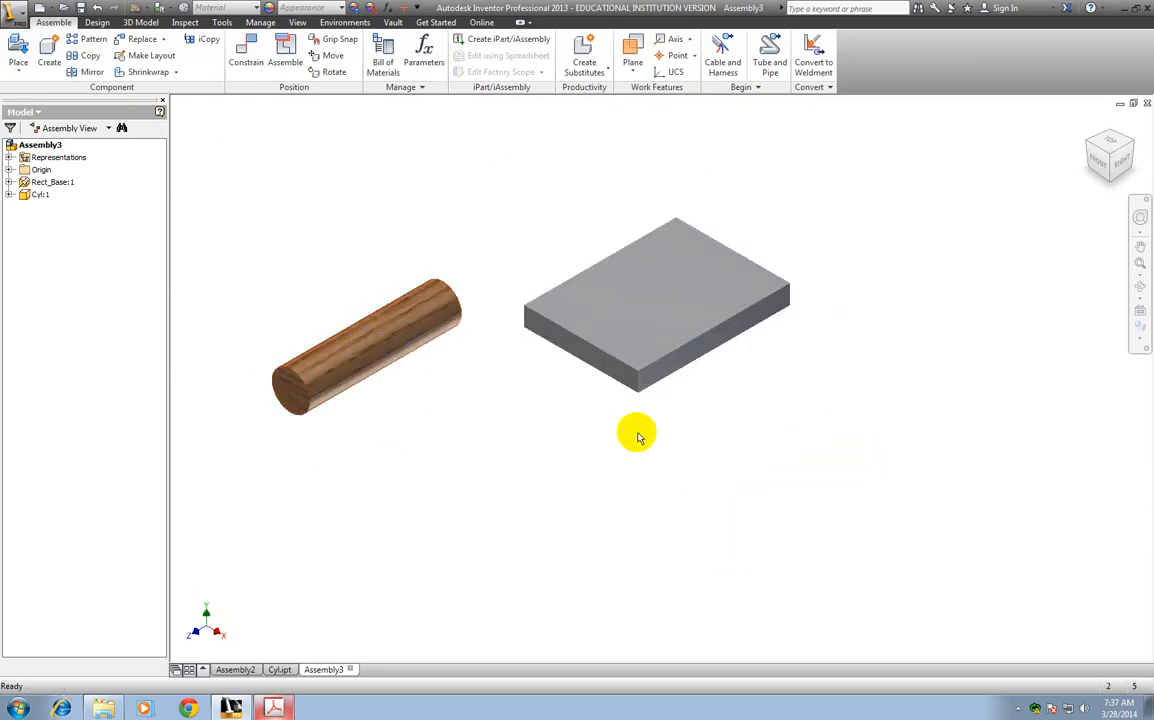
# Step: Recheck exercise 3 in the PDF handout, and apply a Flush constraint between the cylinder's end face and the base's long side face in Inventor
pyautogui.click(276, 708)
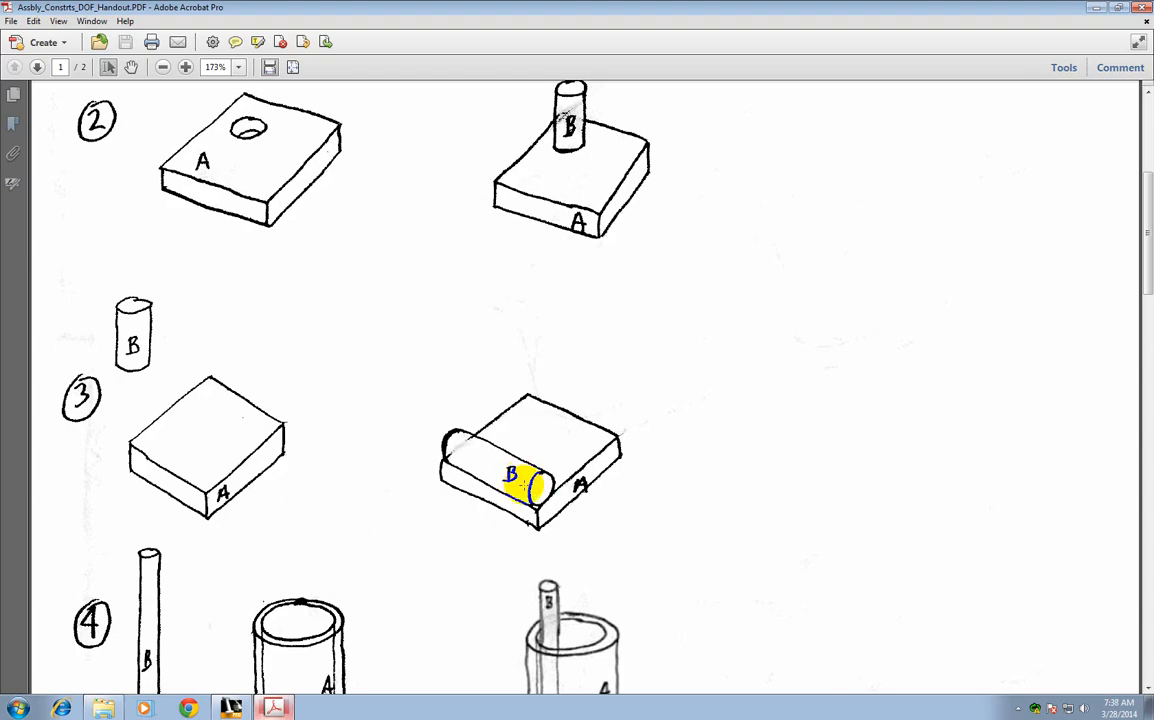
pyautogui.click(1097, 12)
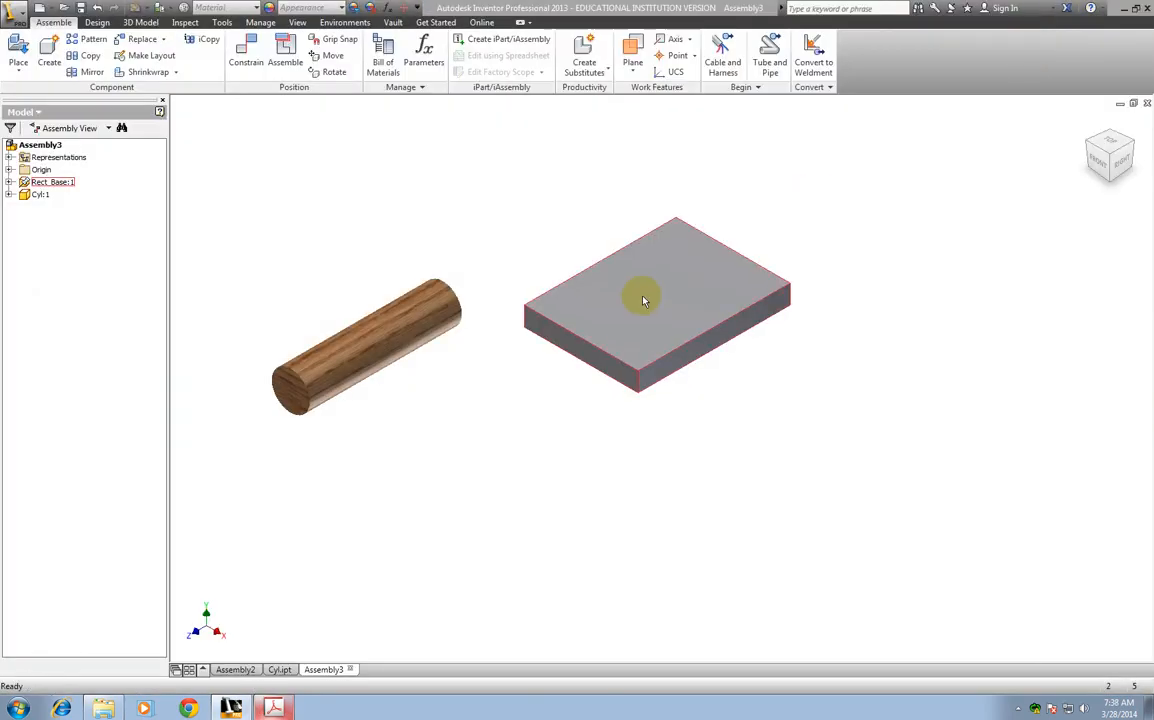
pyautogui.click(244, 50)
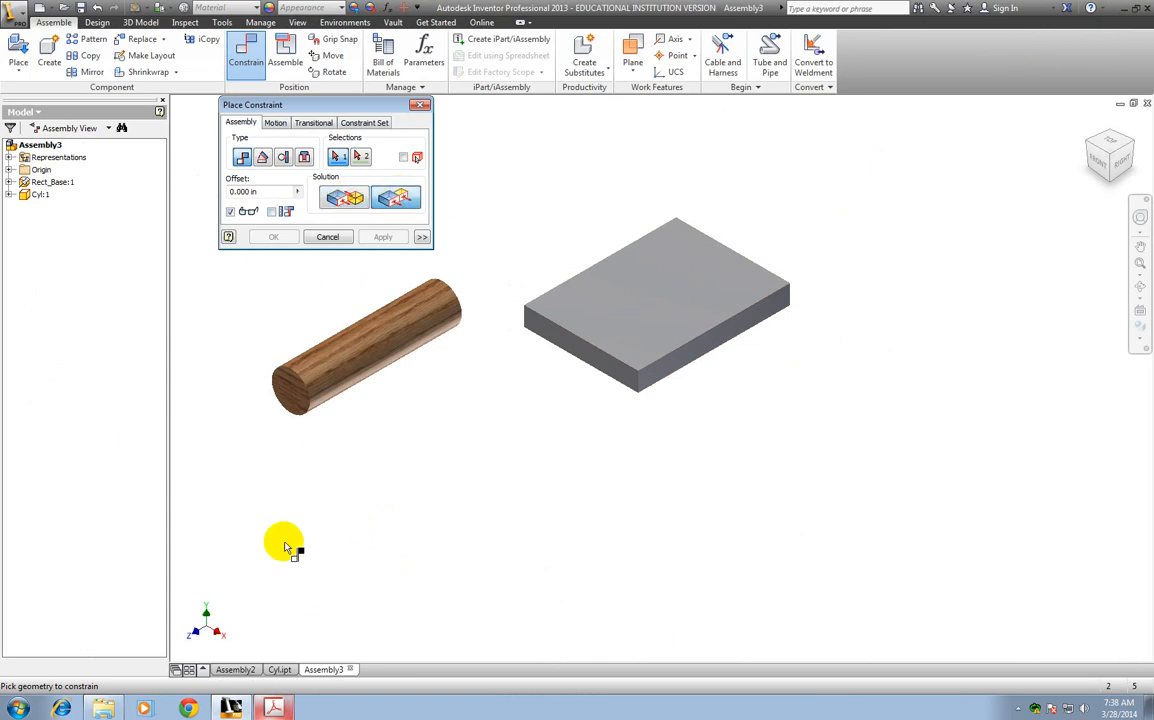
pyautogui.click(296, 393)
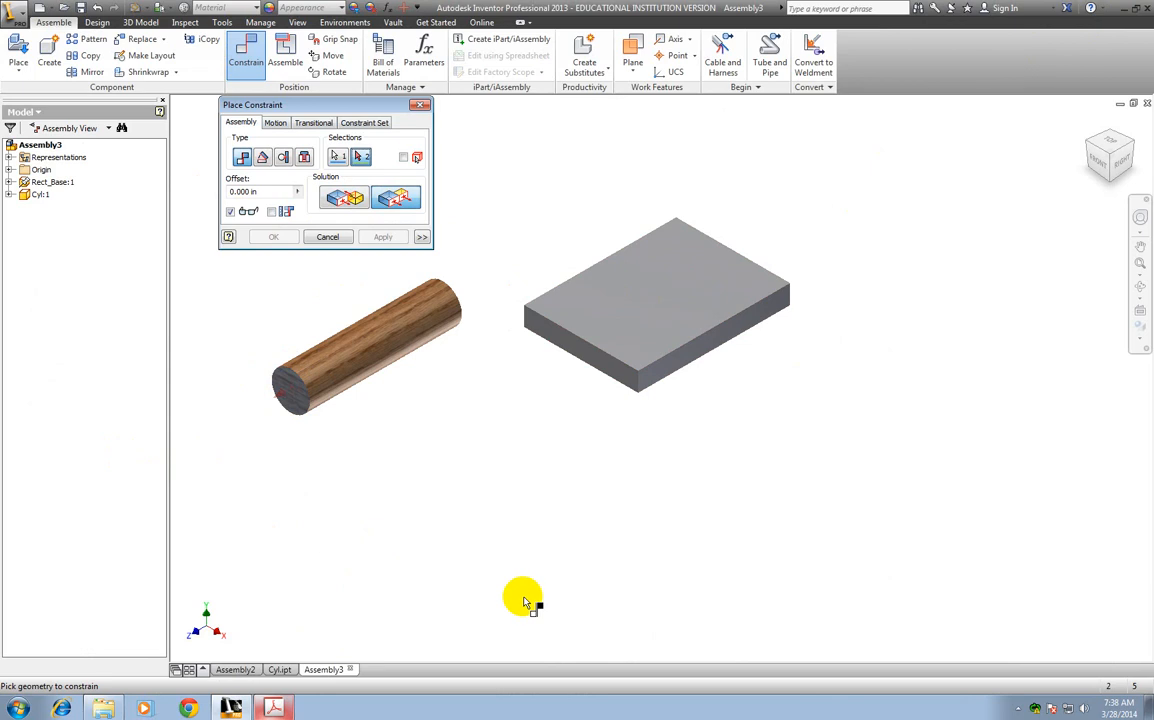
pyautogui.click(664, 380)
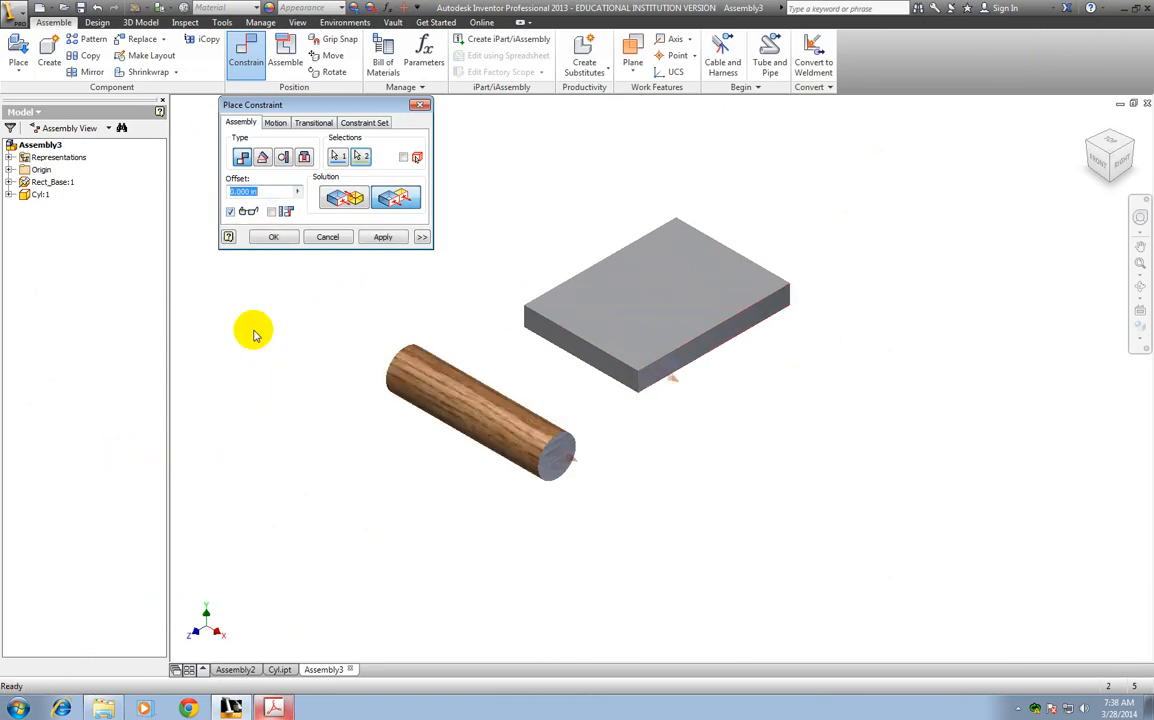
pyautogui.click(385, 240)
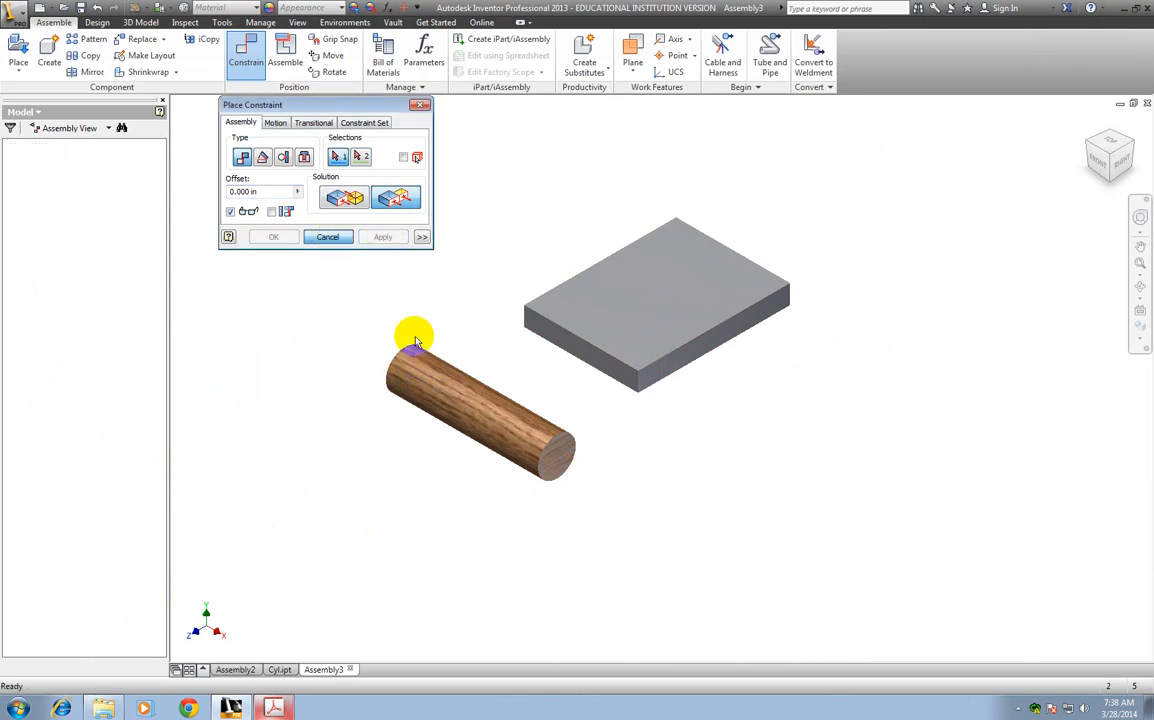
pyautogui.click(329, 237)
# Step: Move the cylinder over the base and apply an Outside Tangent constraint between its curved surface and the base's top face
pyautogui.moveTo(477, 372); pyautogui.dragTo(562, 277)
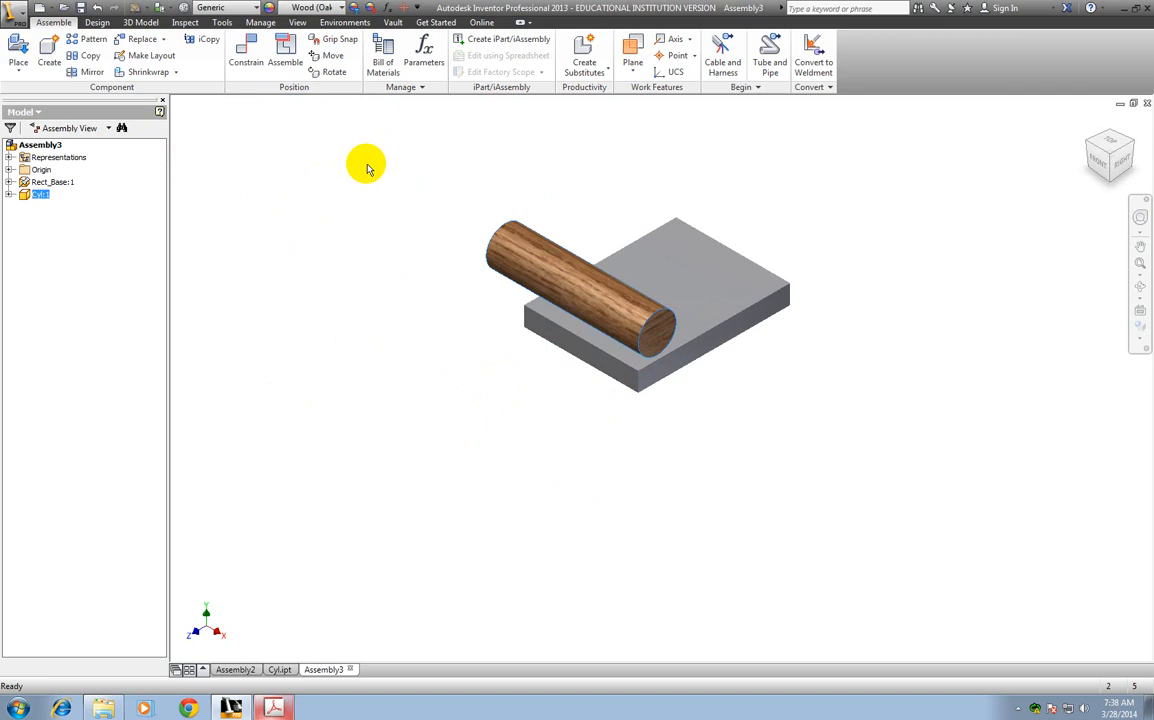
pyautogui.click(253, 61)
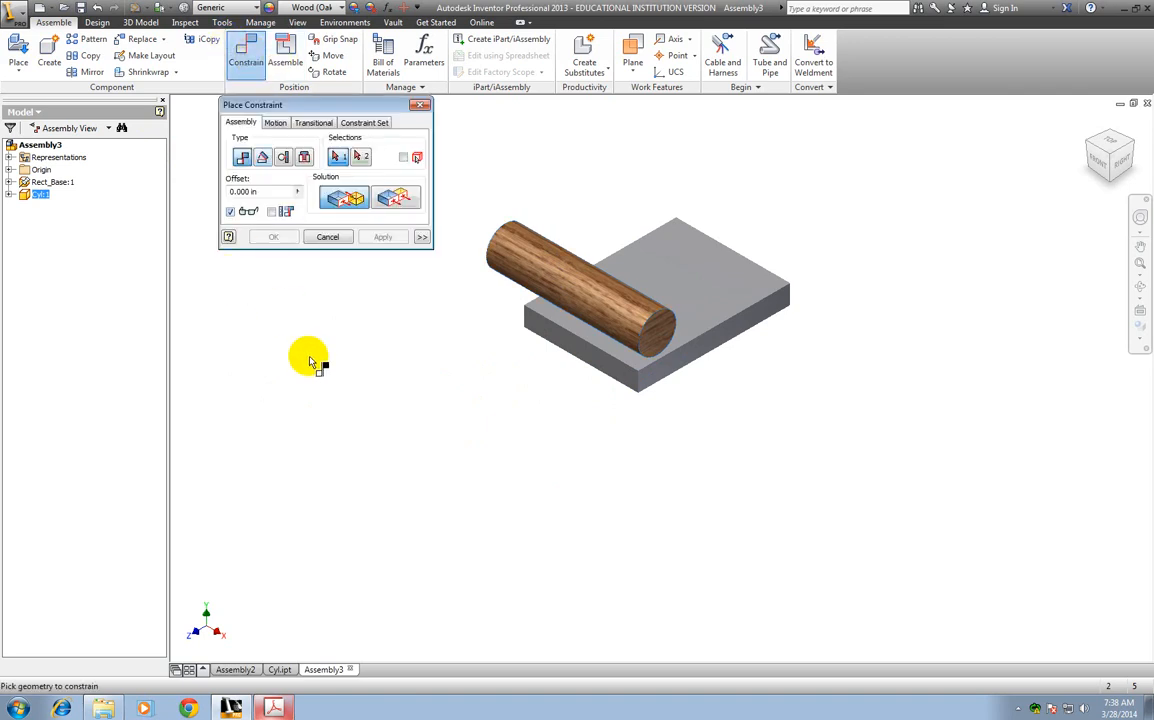
pyautogui.click(283, 157)
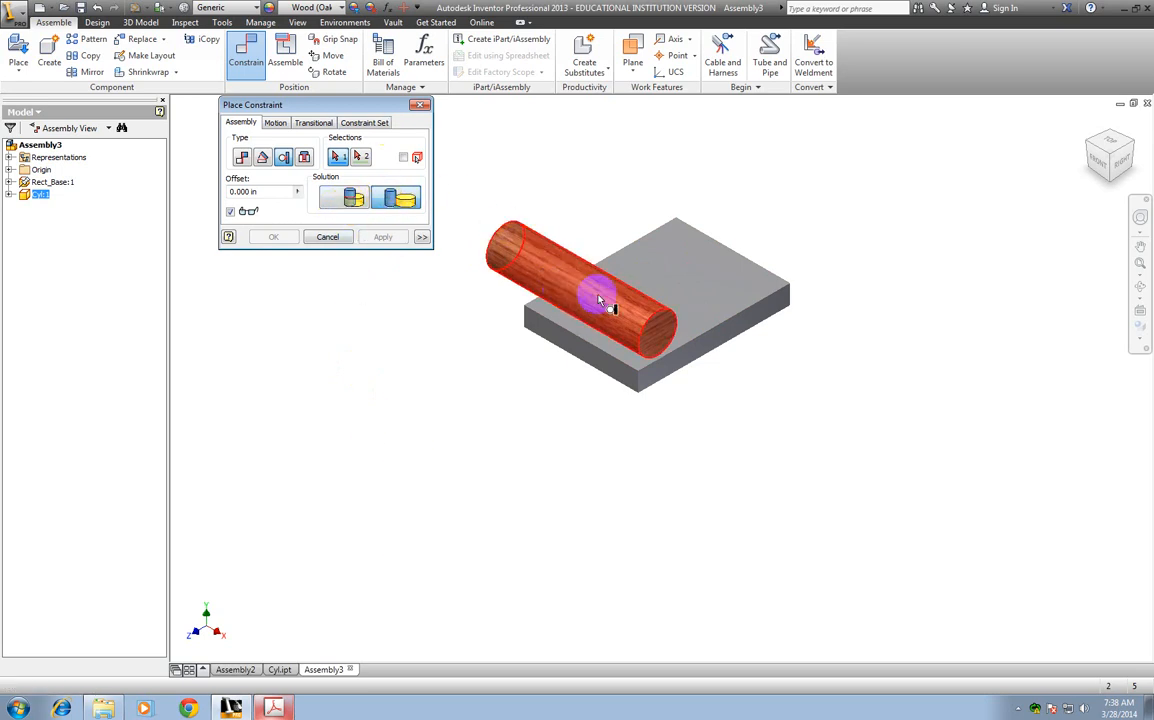
pyautogui.click(618, 310)
pyautogui.click(688, 322)
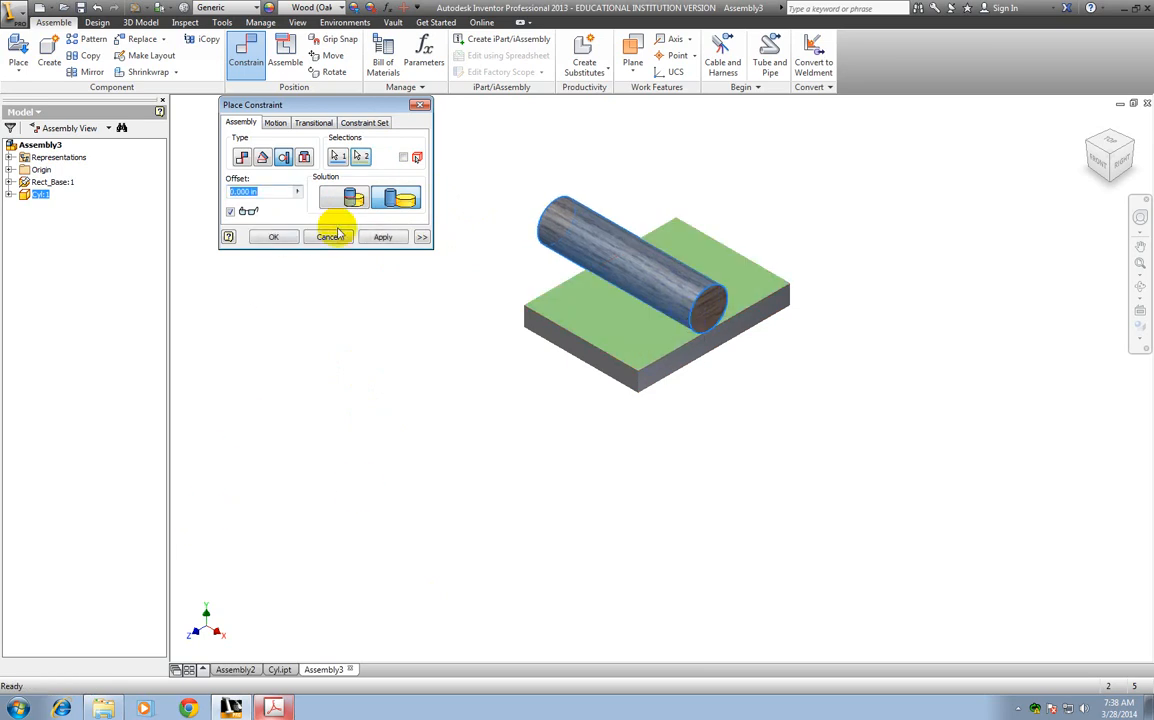
pyautogui.click(381, 238)
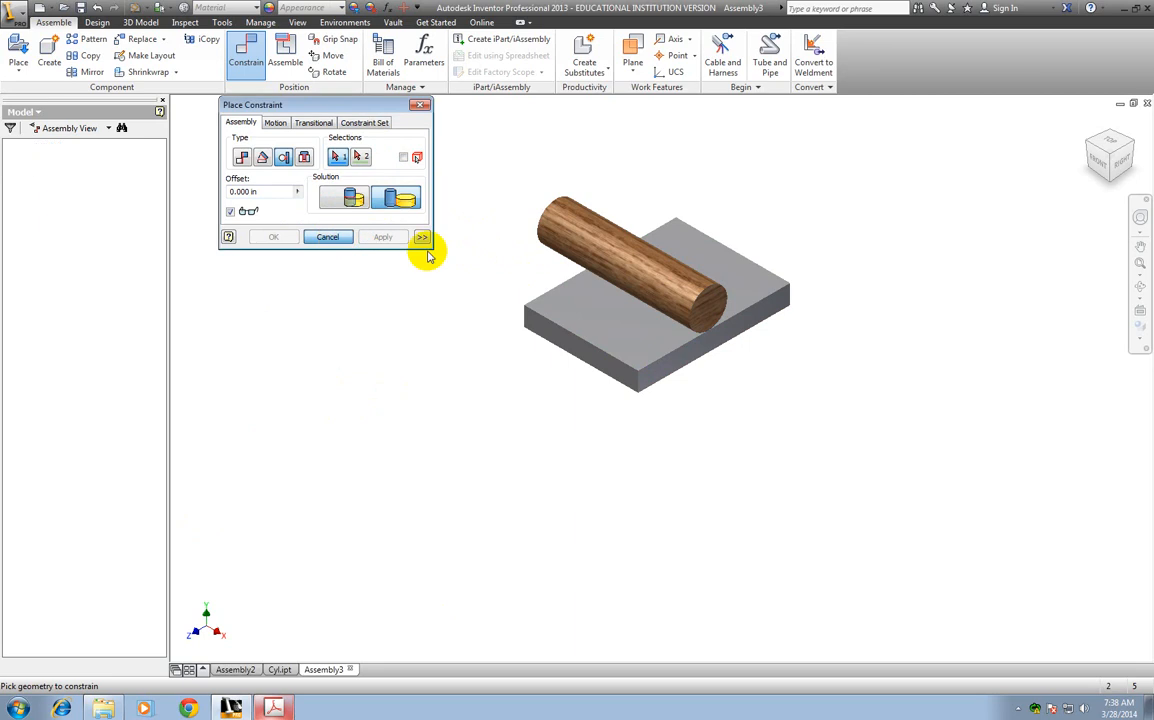
pyautogui.click(328, 237)
# Step: Slide the cylinder toward the base's front edge and apply an Inside Tangent constraint between its curved surface and the base's short front face
pyautogui.moveTo(707, 278); pyautogui.dragTo(618, 257)
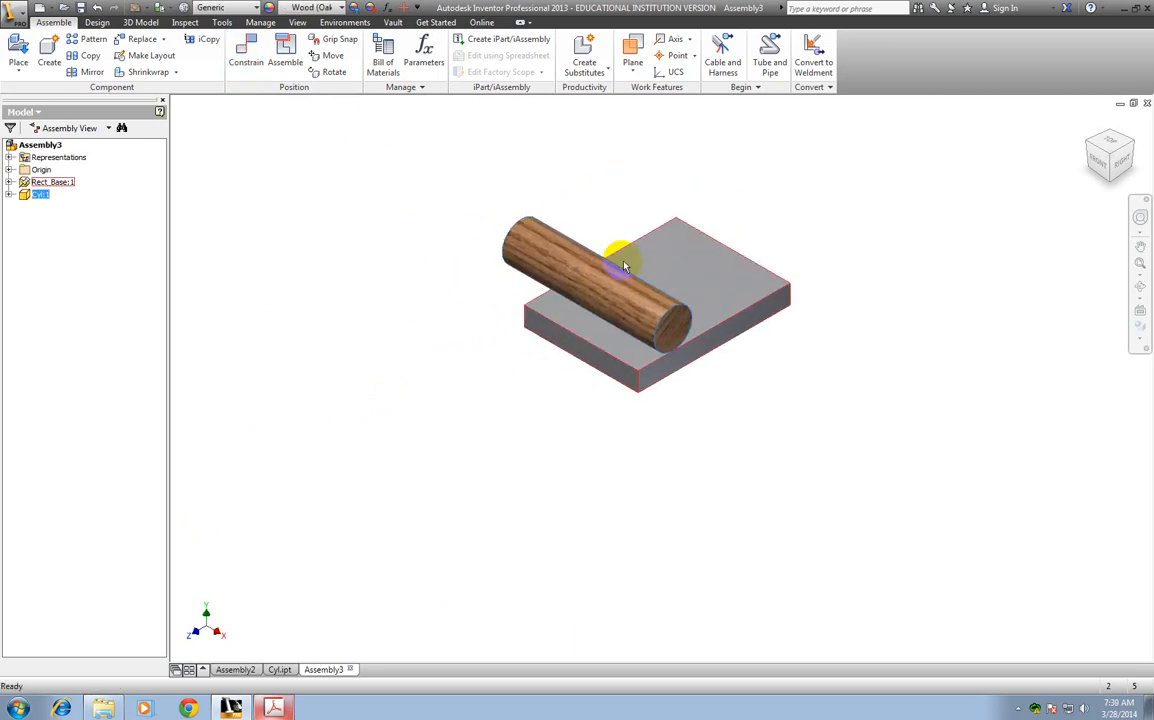
pyautogui.click(243, 50)
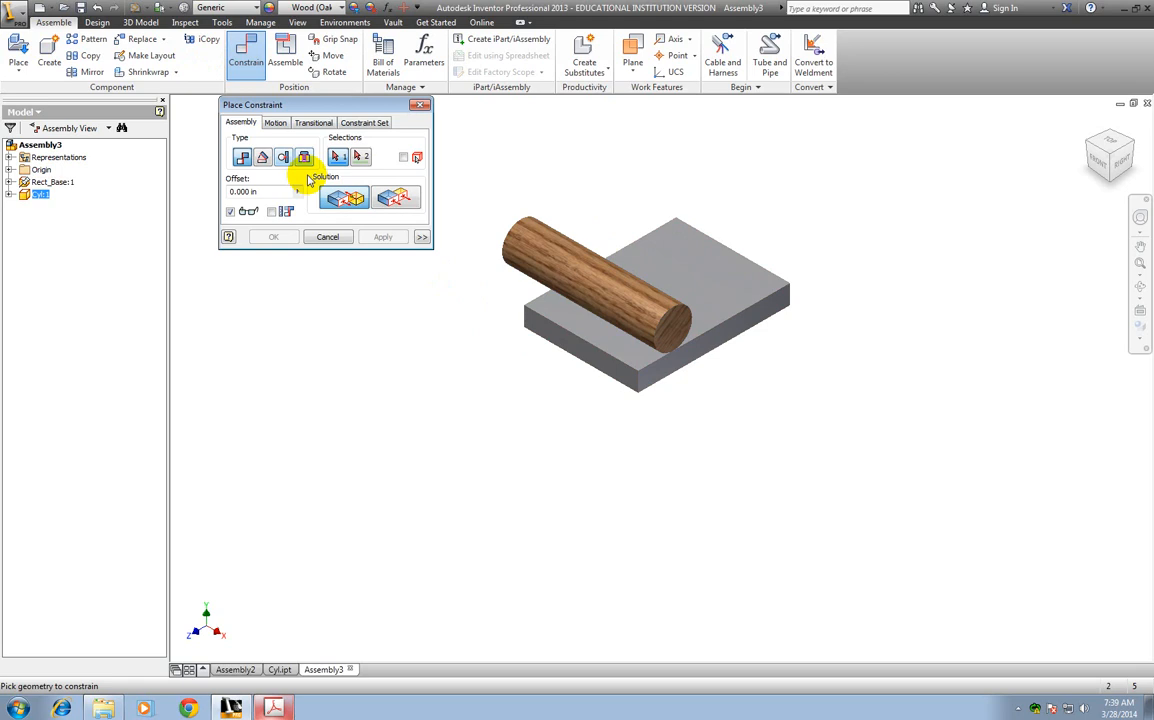
pyautogui.click(283, 160)
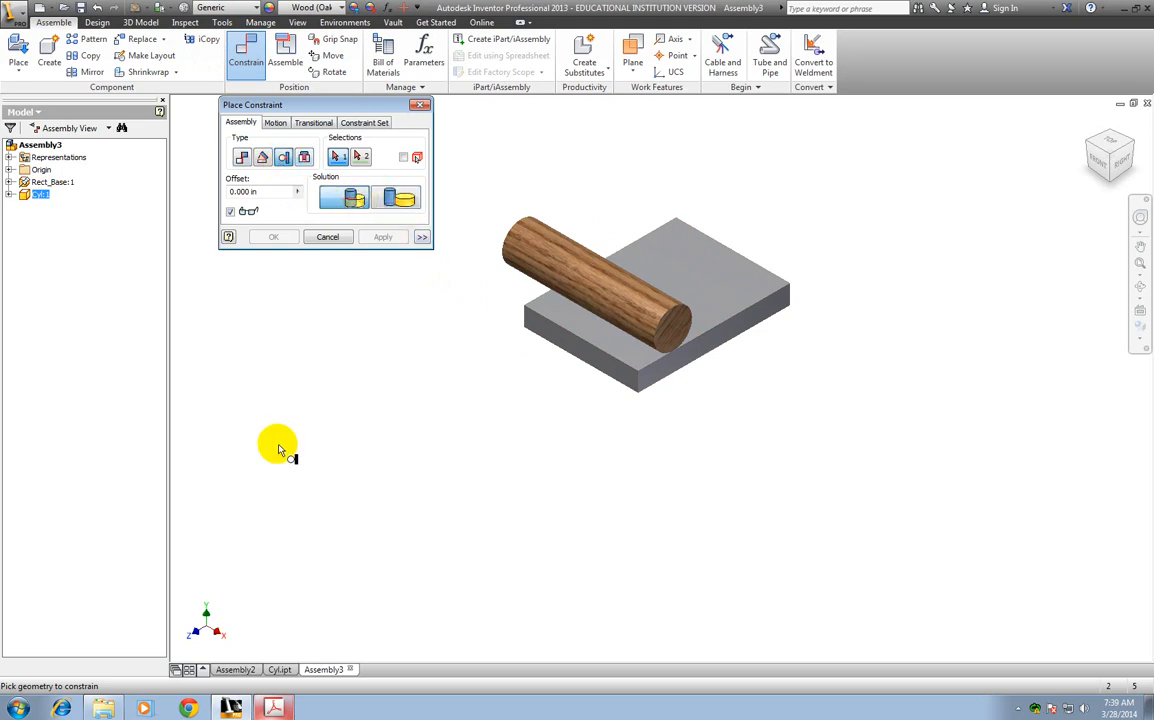
pyautogui.click(591, 303)
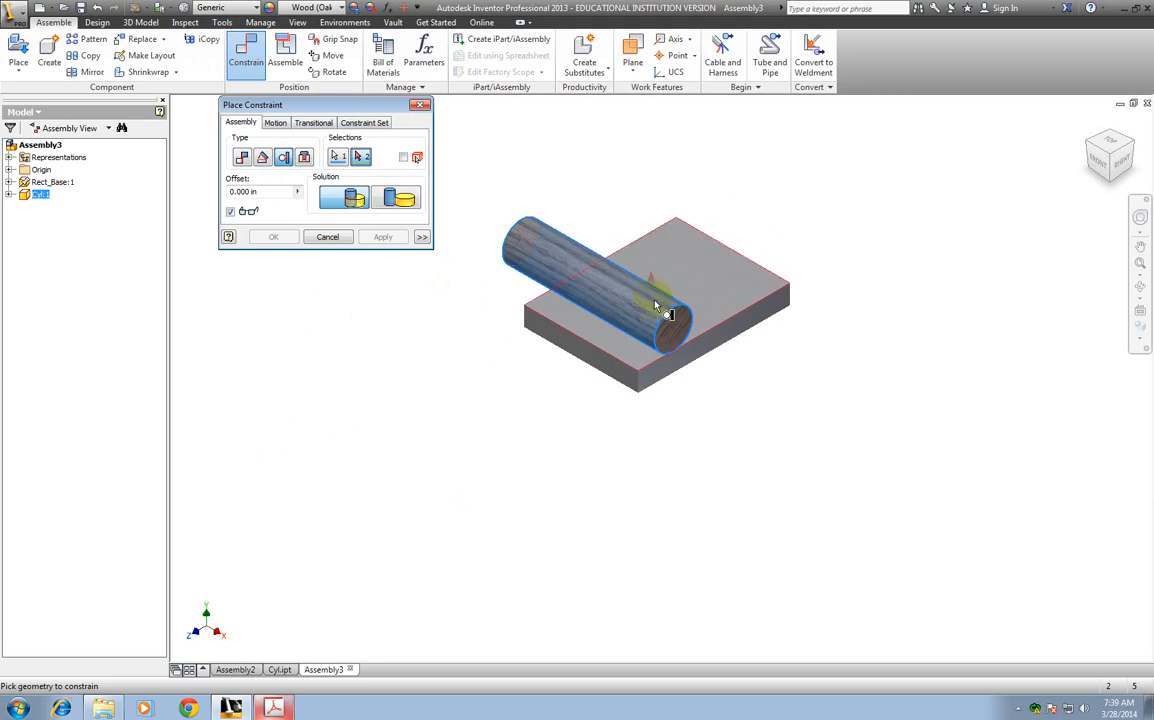
pyautogui.click(594, 360)
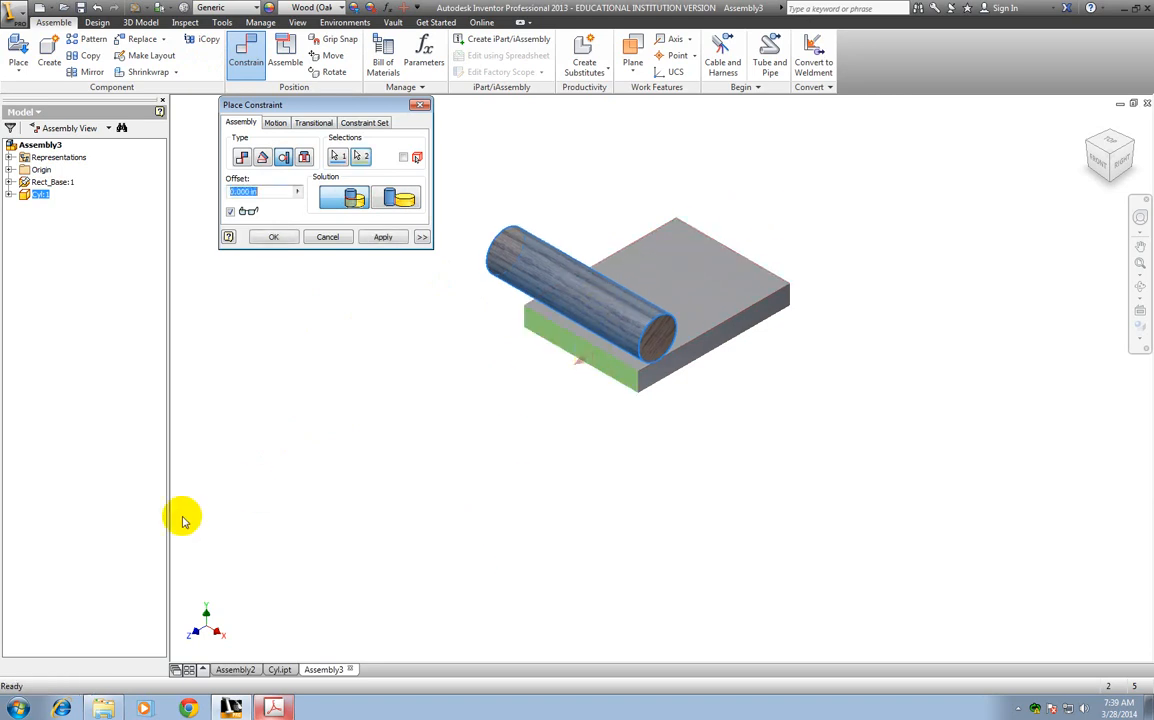
pyautogui.click(383, 237)
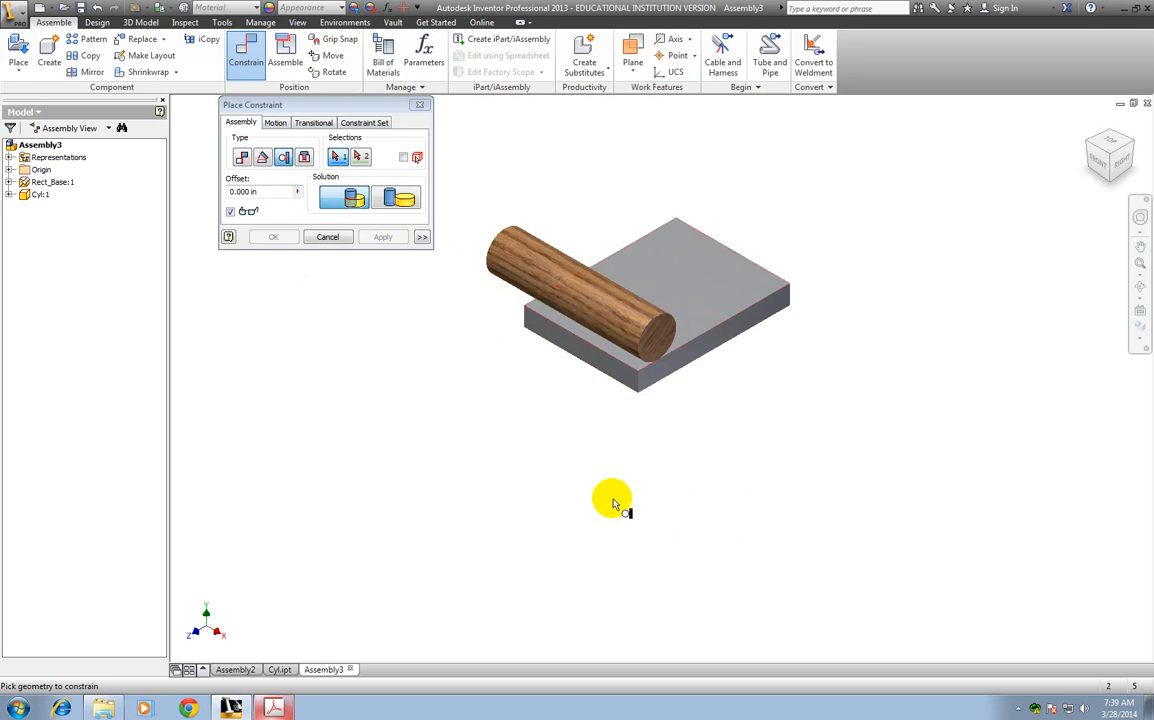
pyautogui.click(329, 237)
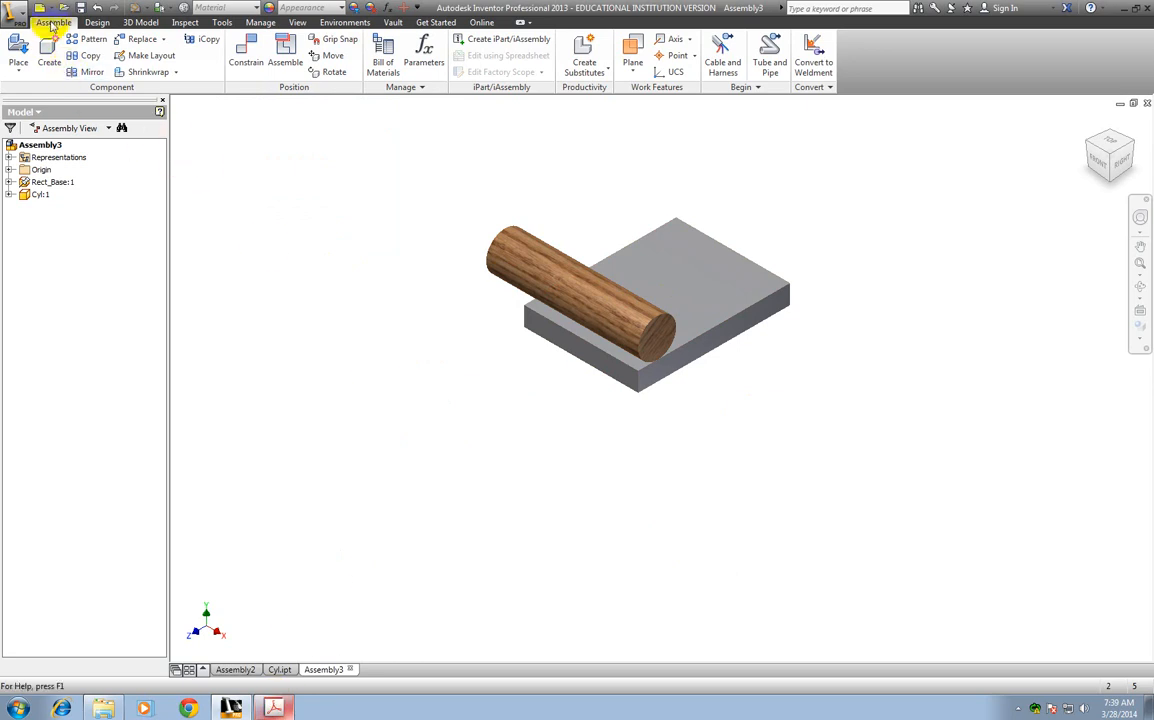
# Step: Create a new assembly from the English Standard (in).iam template, and check exercise 4 in the PDF handout
pyautogui.click(18, 13)
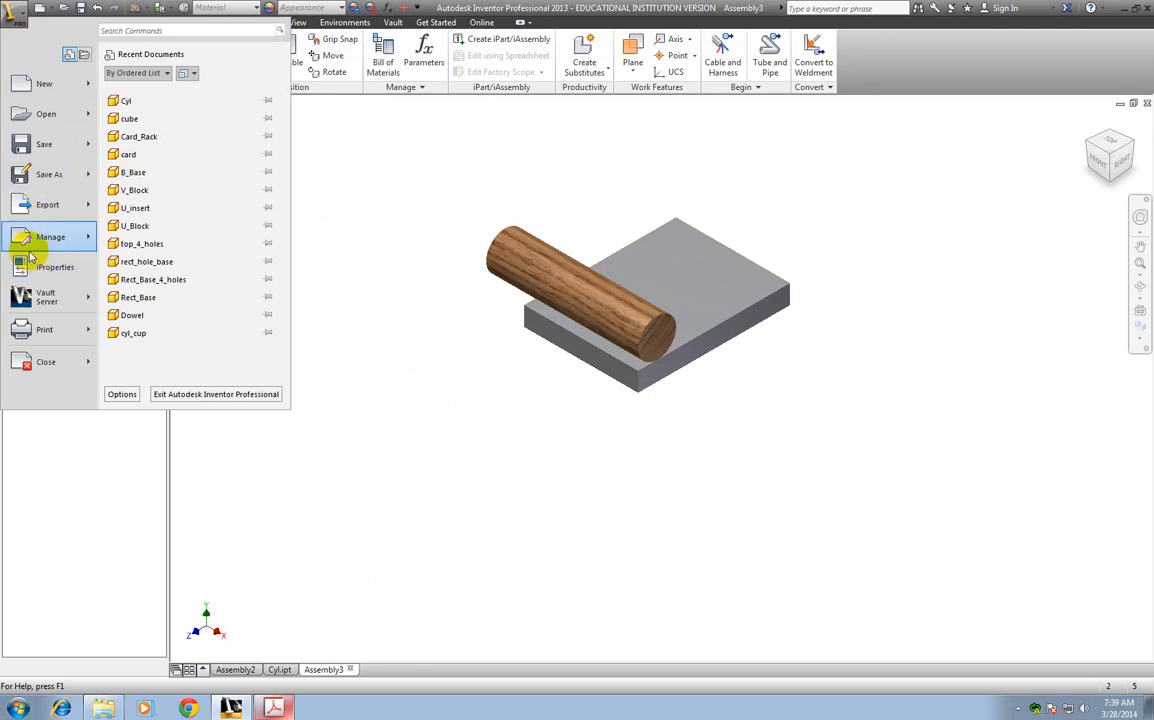
pyautogui.click(16, 82)
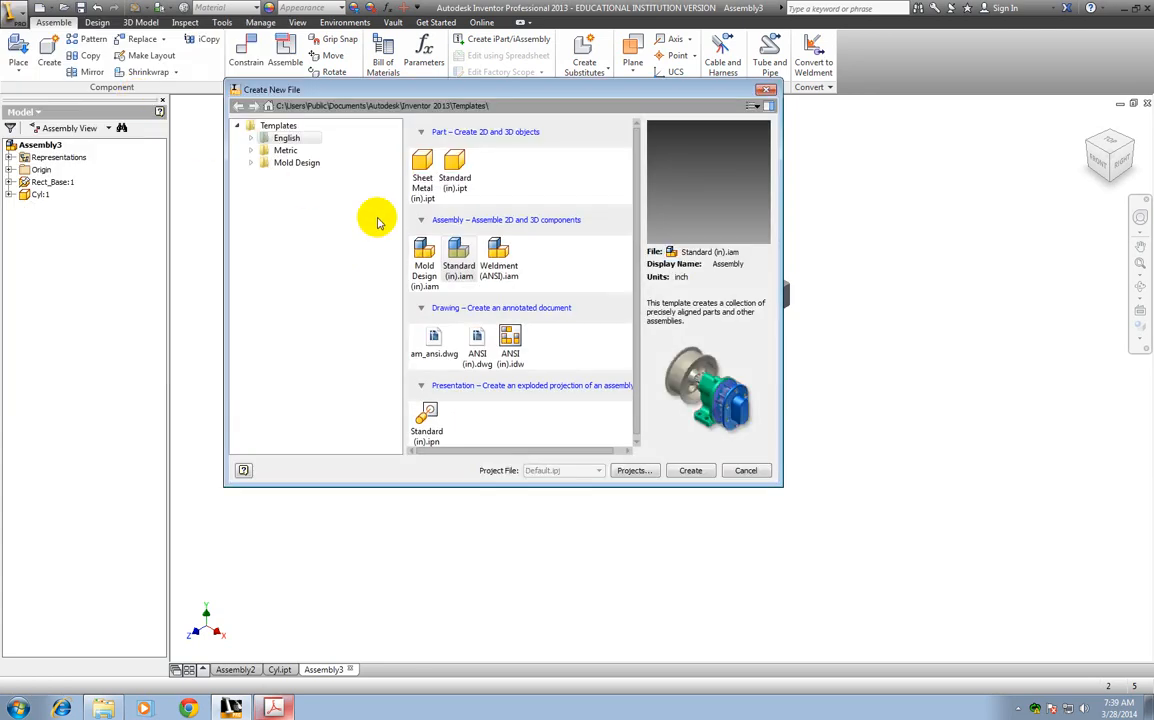
pyautogui.doubleClick(461, 262)
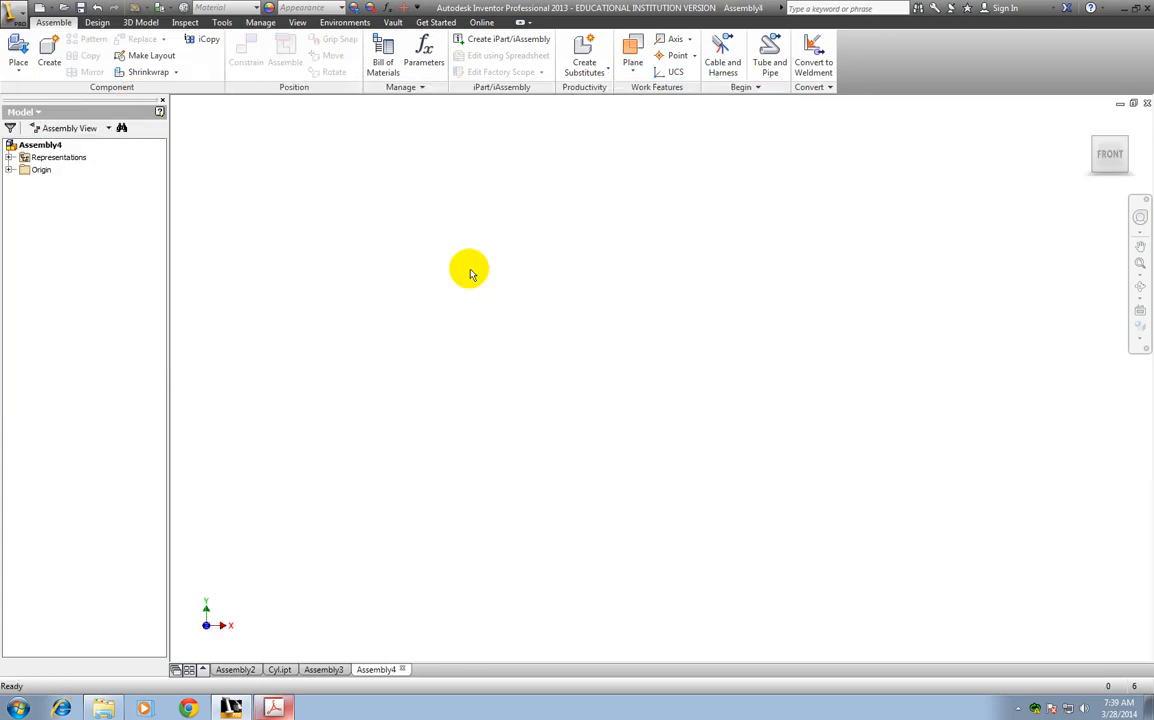
pyautogui.click(242, 713)
pyautogui.click(273, 708)
pyautogui.scroll(-4, 814, 407)
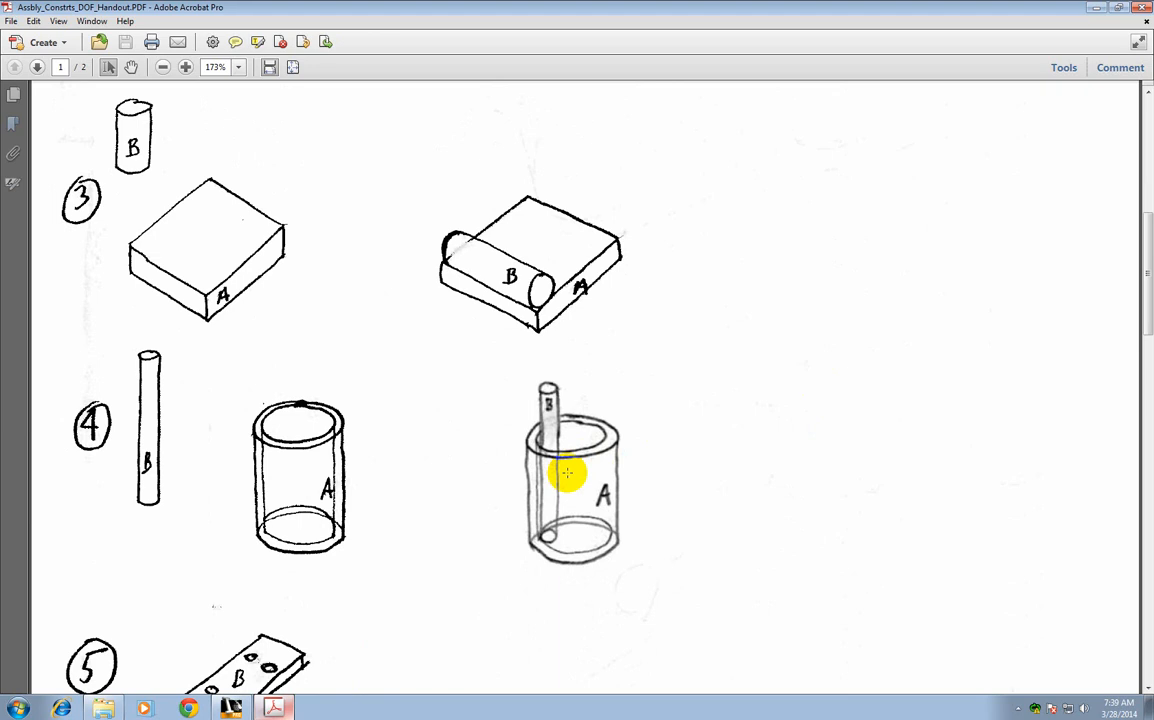
pyautogui.click(1098, 9)
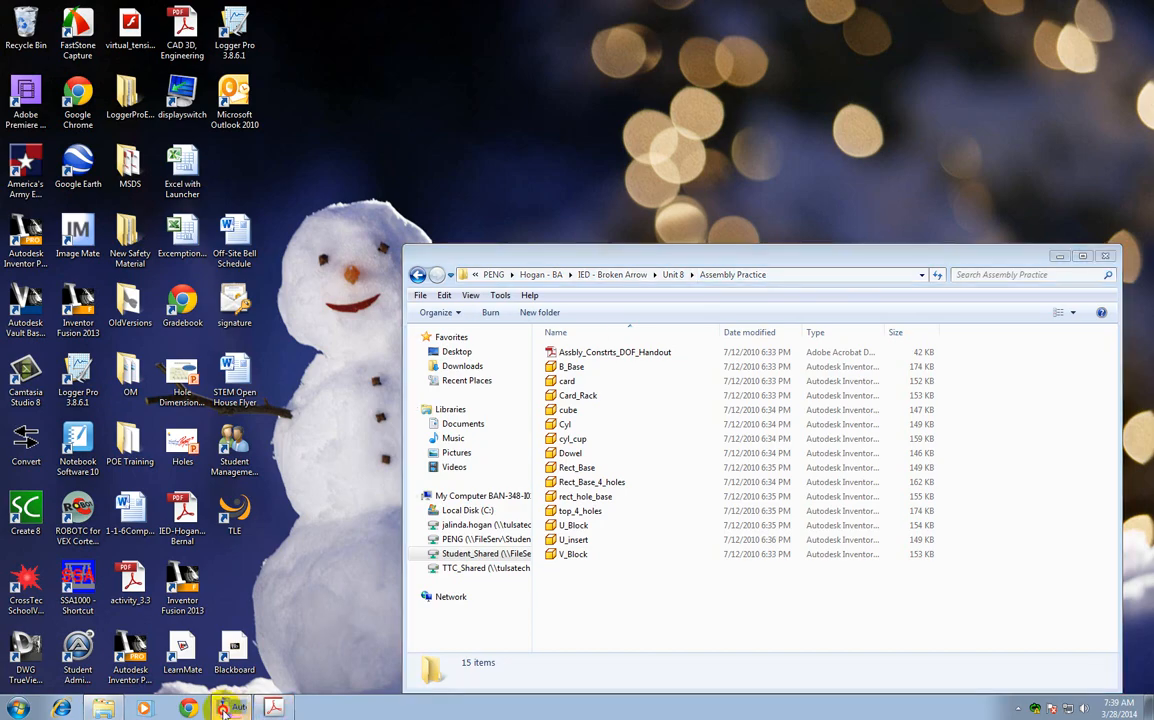
# Step: Switch back to Inventor and place one cyl_cup component from the Assembly Practice folder as the base part
pyautogui.click(225, 708)
pyautogui.click(18, 46)
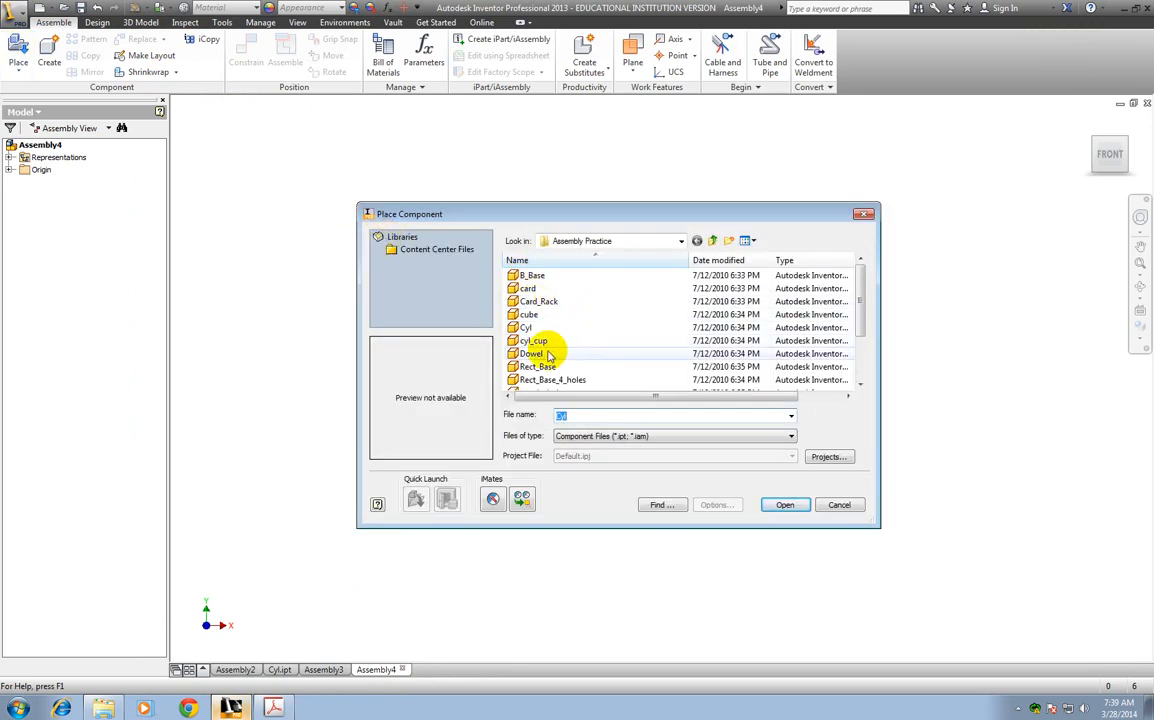
pyautogui.click(528, 328)
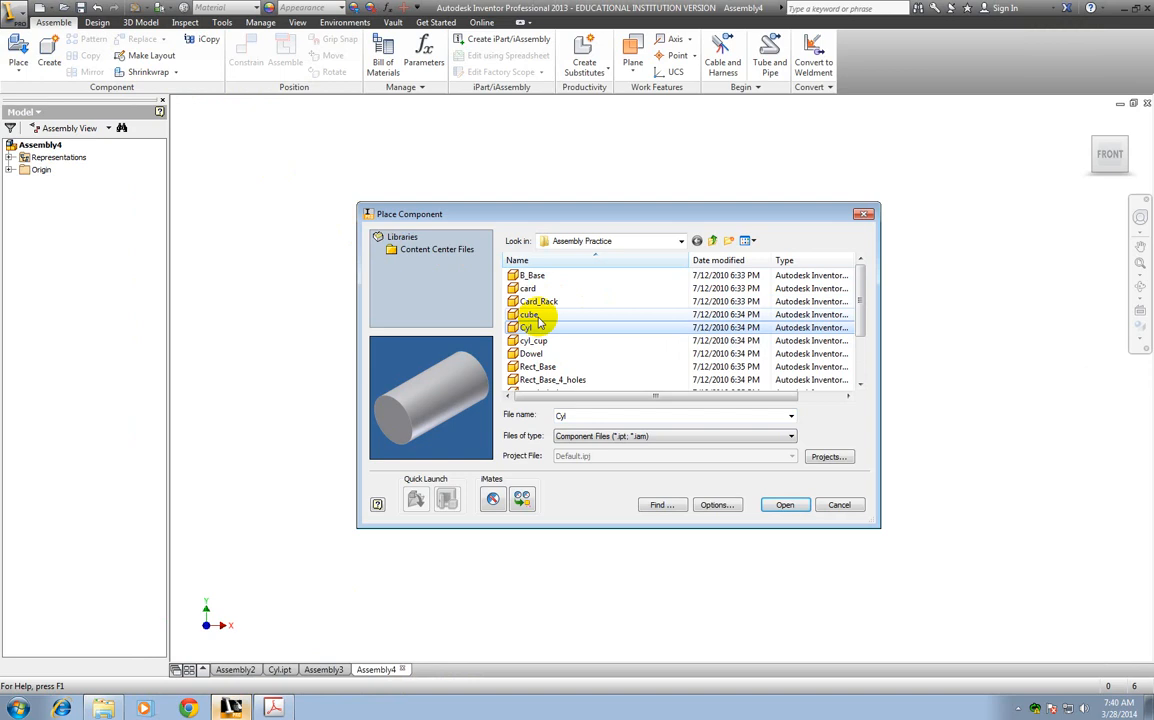
pyautogui.scroll(-2, 548, 324)
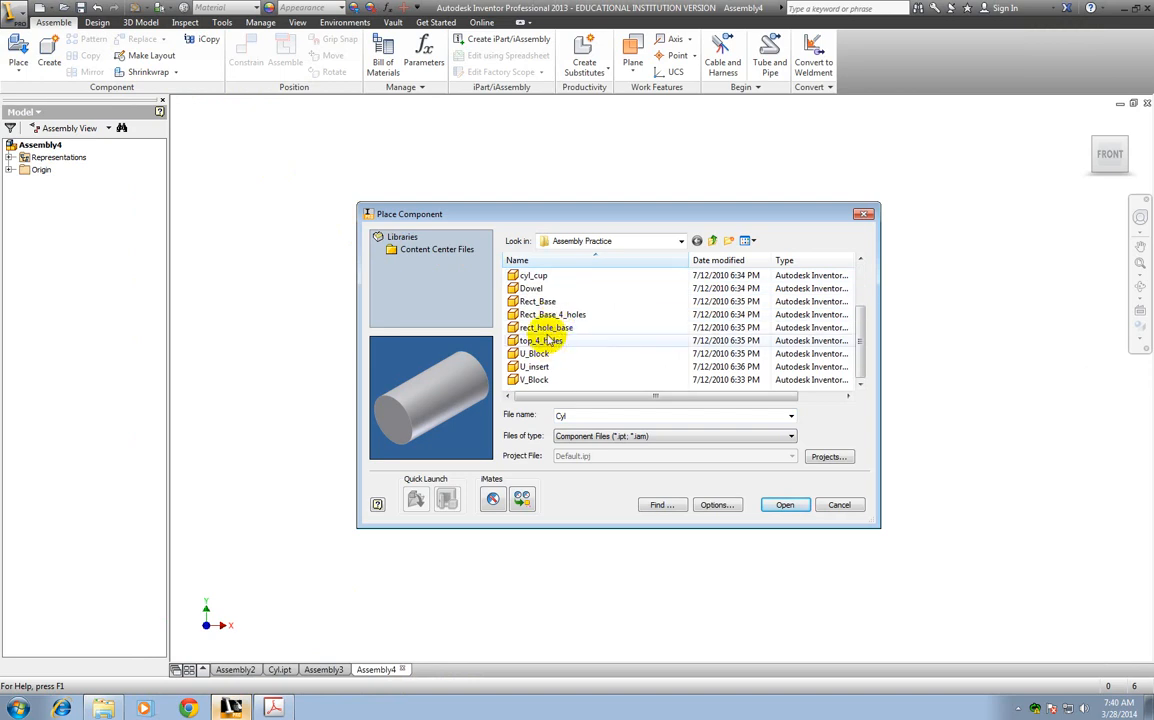
pyautogui.click(540, 289)
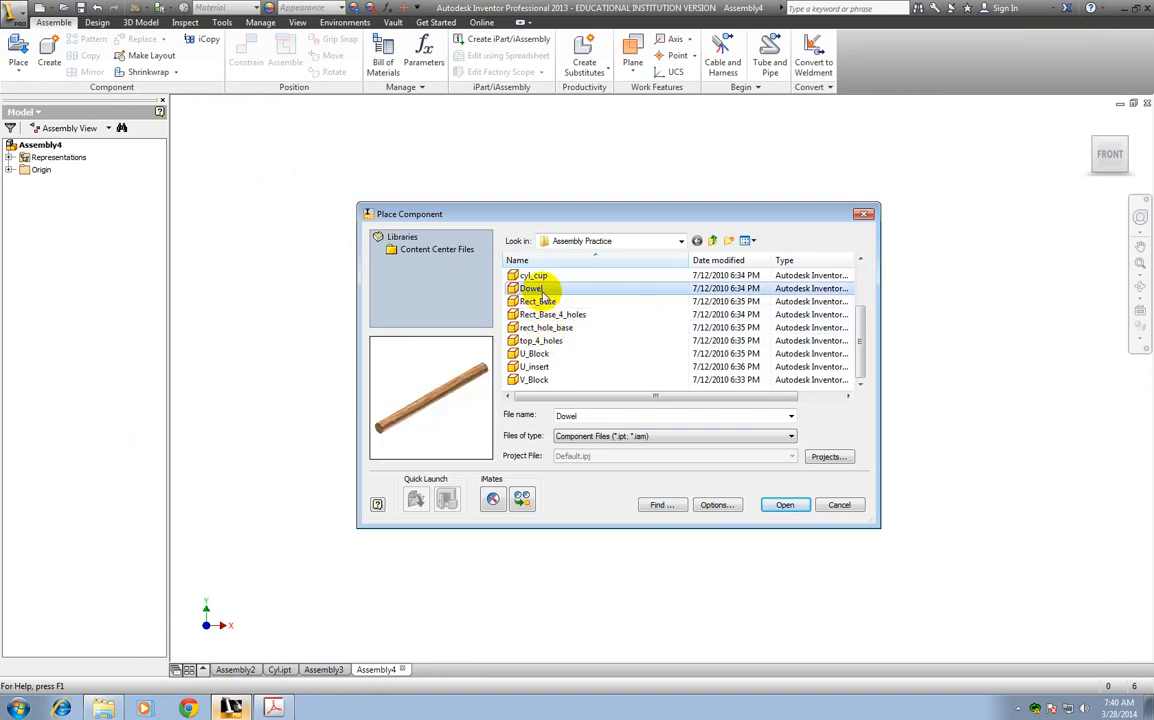
pyautogui.scroll(1, 563, 310)
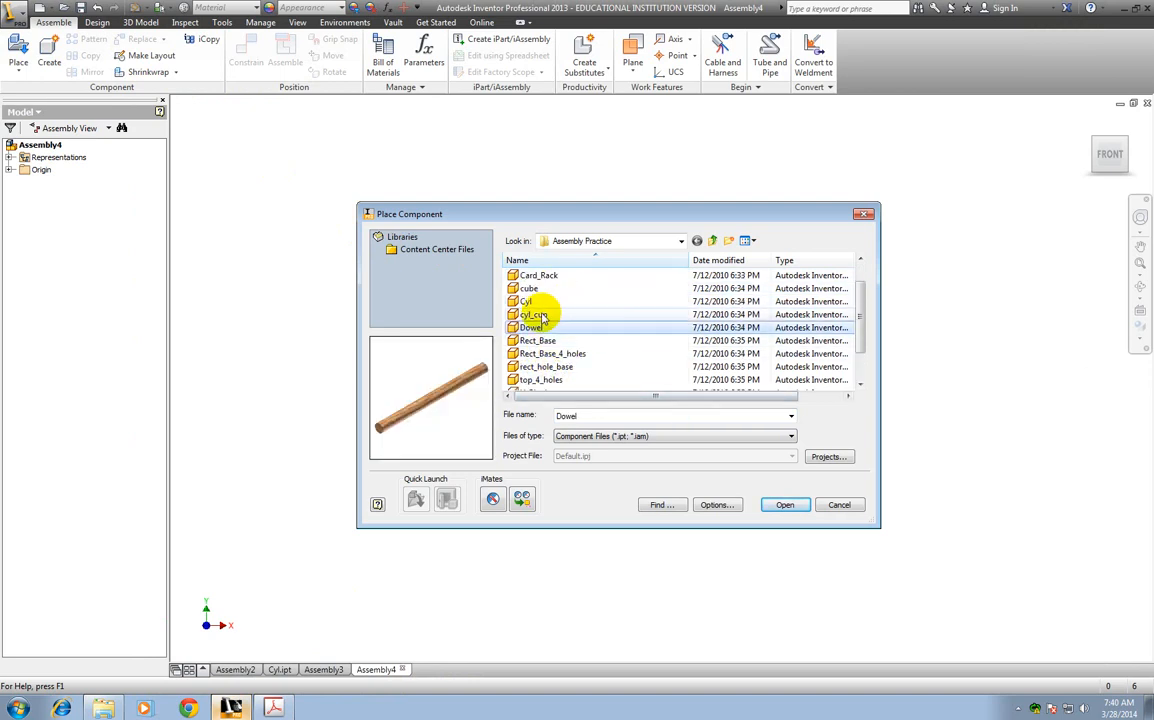
pyautogui.click(535, 314)
pyautogui.click(783, 503)
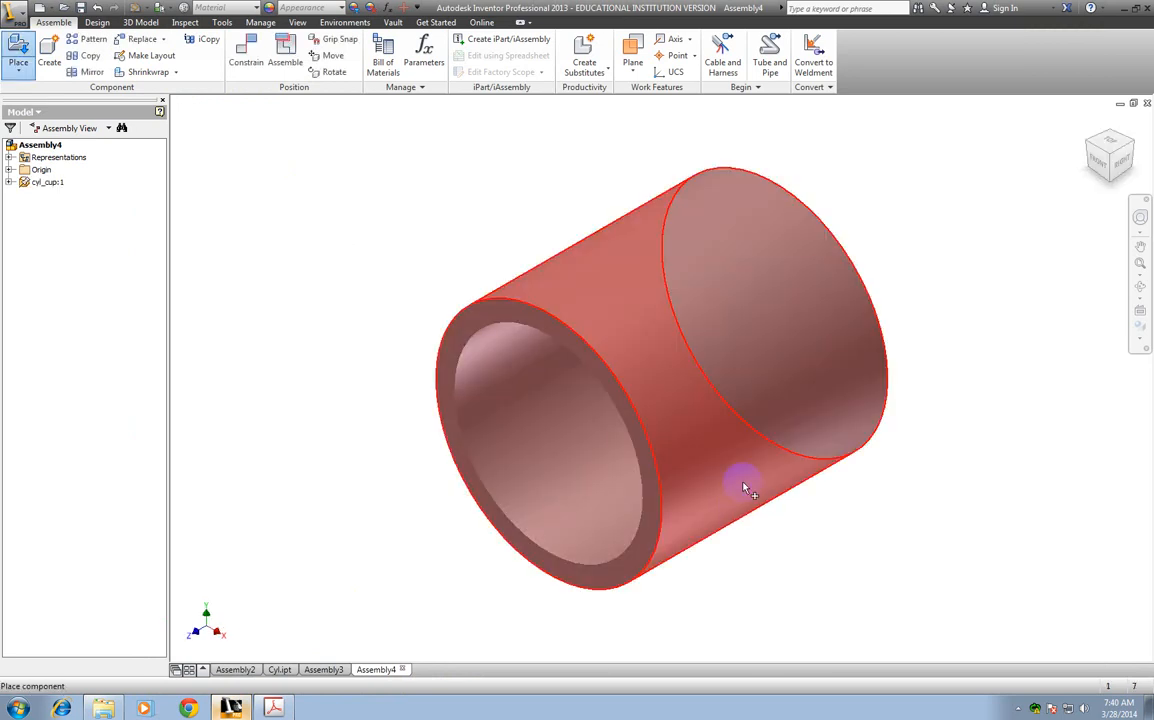
pyautogui.press('Escape')
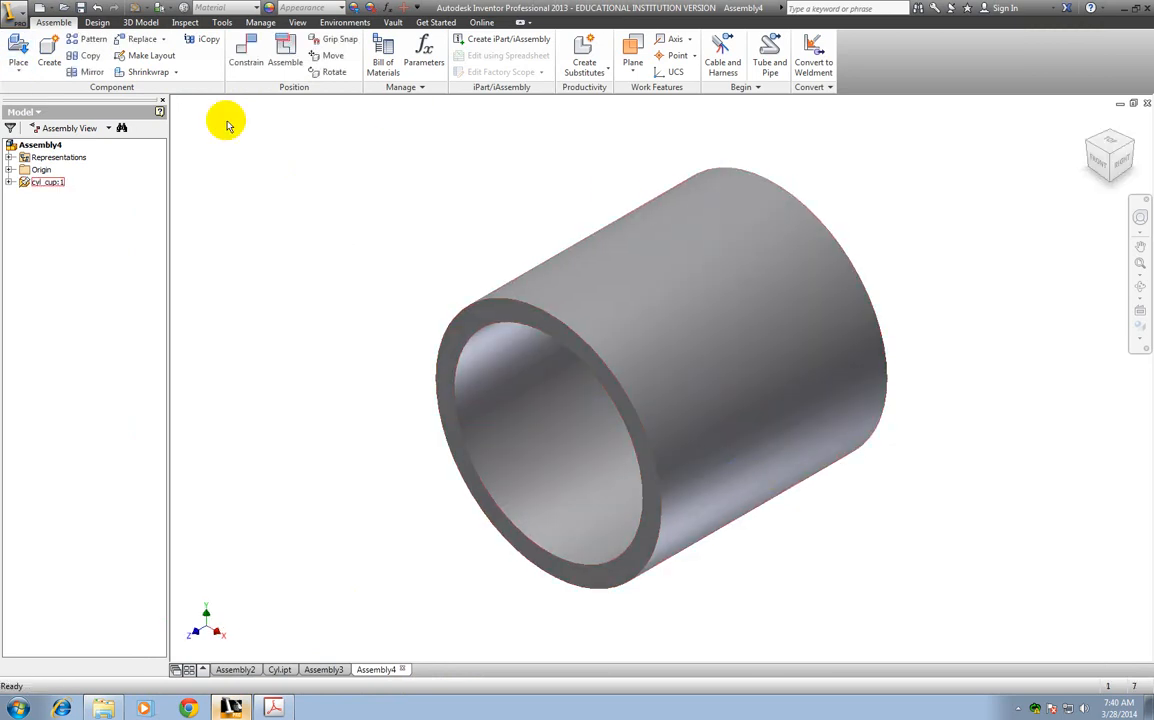
# Step: Place one Dowel component from the Assembly Practice folder beside the cup
pyautogui.click(17, 50)
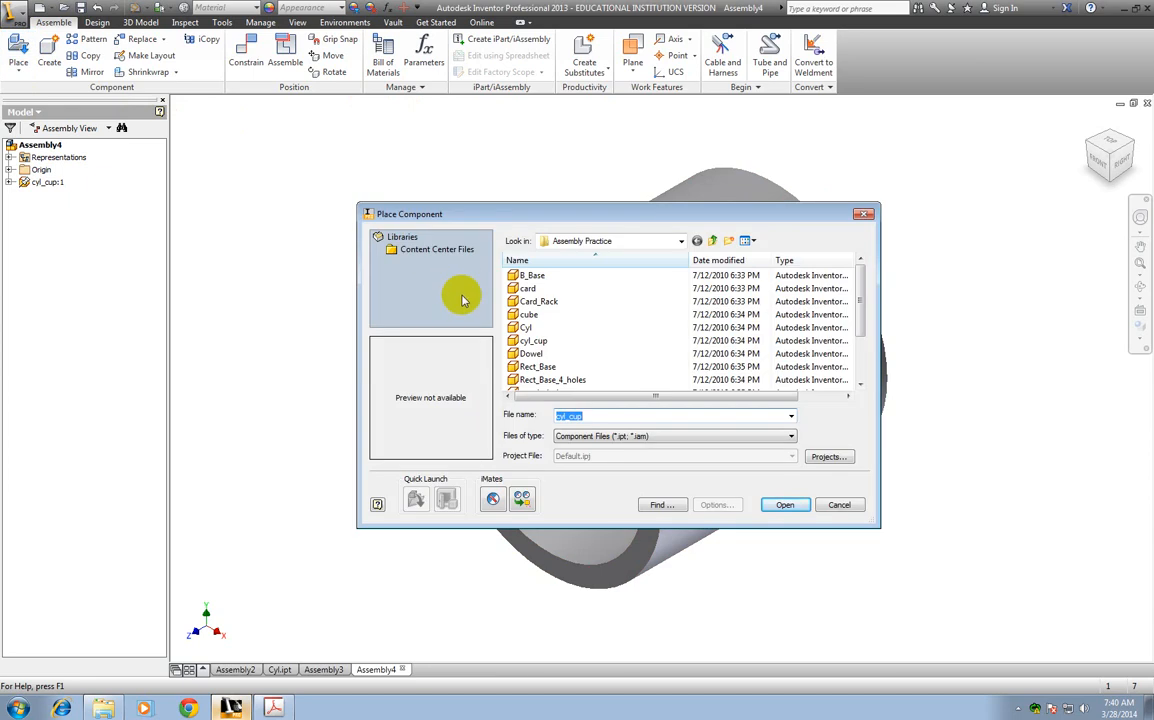
pyautogui.click(860, 385)
pyautogui.doubleClick(860, 385)
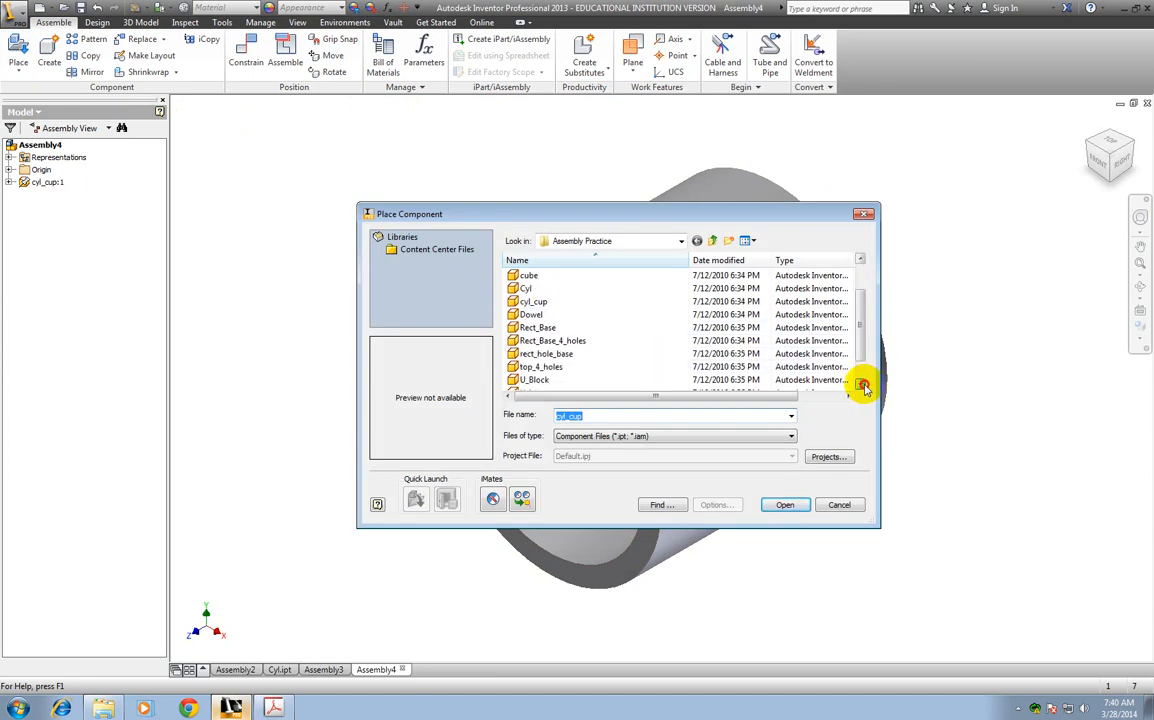
pyautogui.click(540, 315)
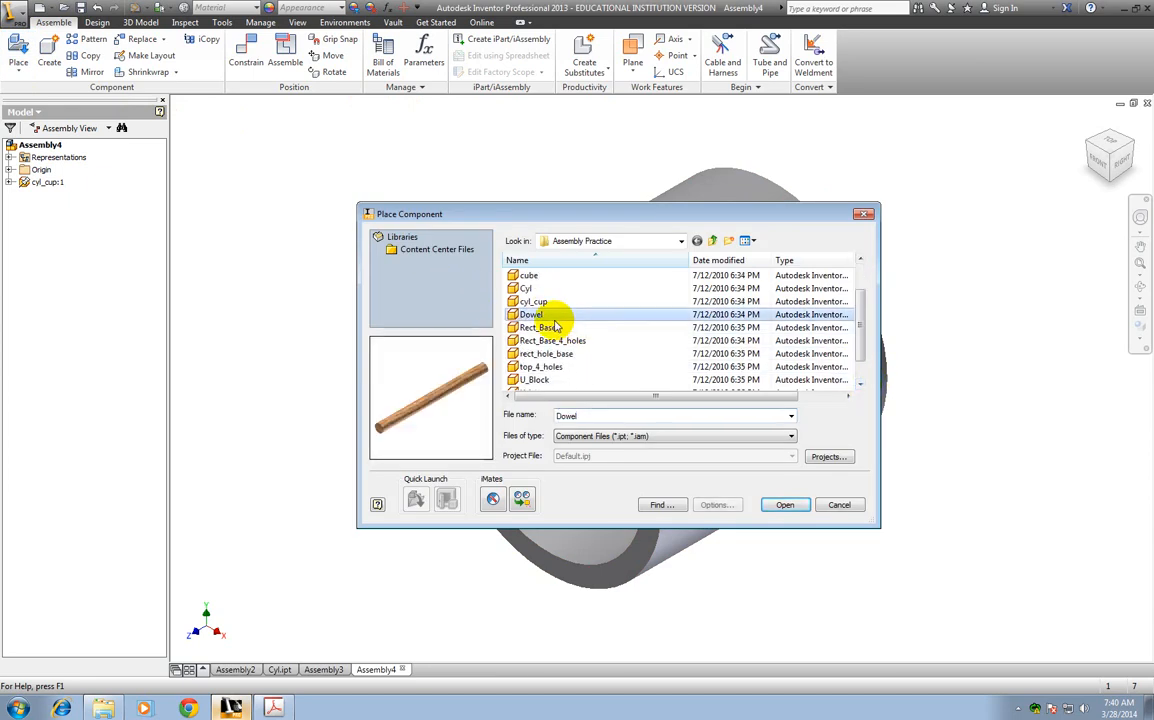
pyautogui.click(785, 507)
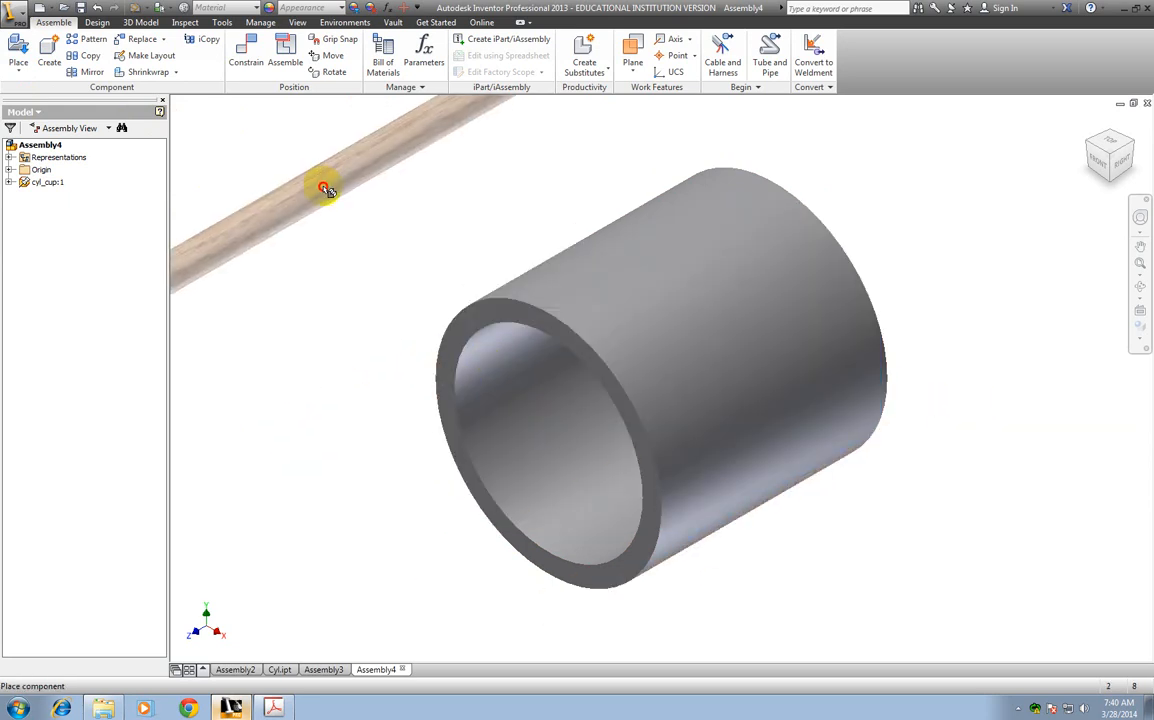
pyautogui.click(305, 210)
pyautogui.press('Escape')
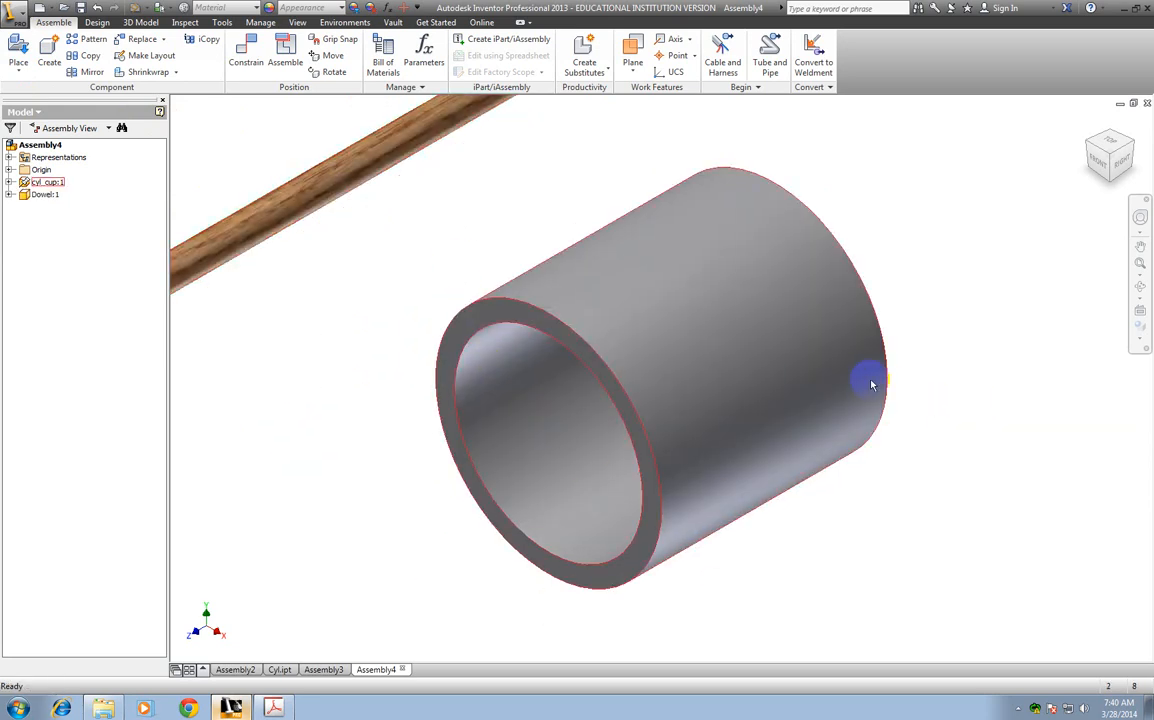
pyautogui.scroll(-5, 870, 383)
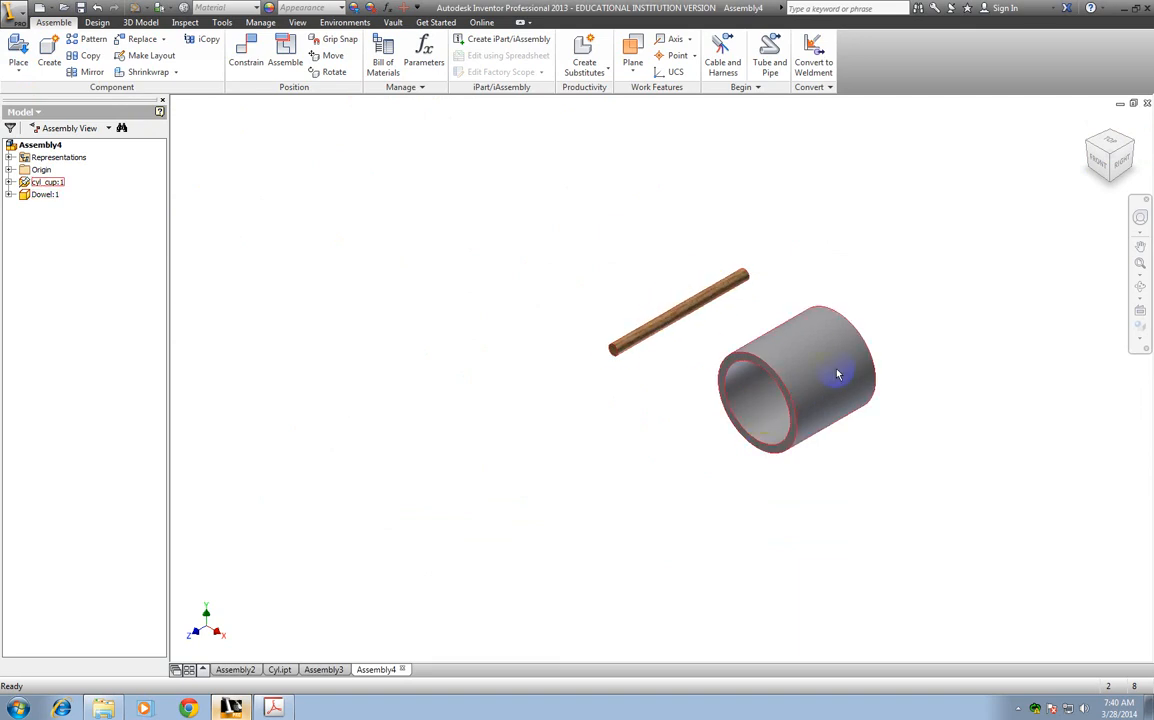
# Step: Apply a Mate constraint with 0.000 in offset between the dowel's end face and the cup's inside bottom face
pyautogui.click(245, 60)
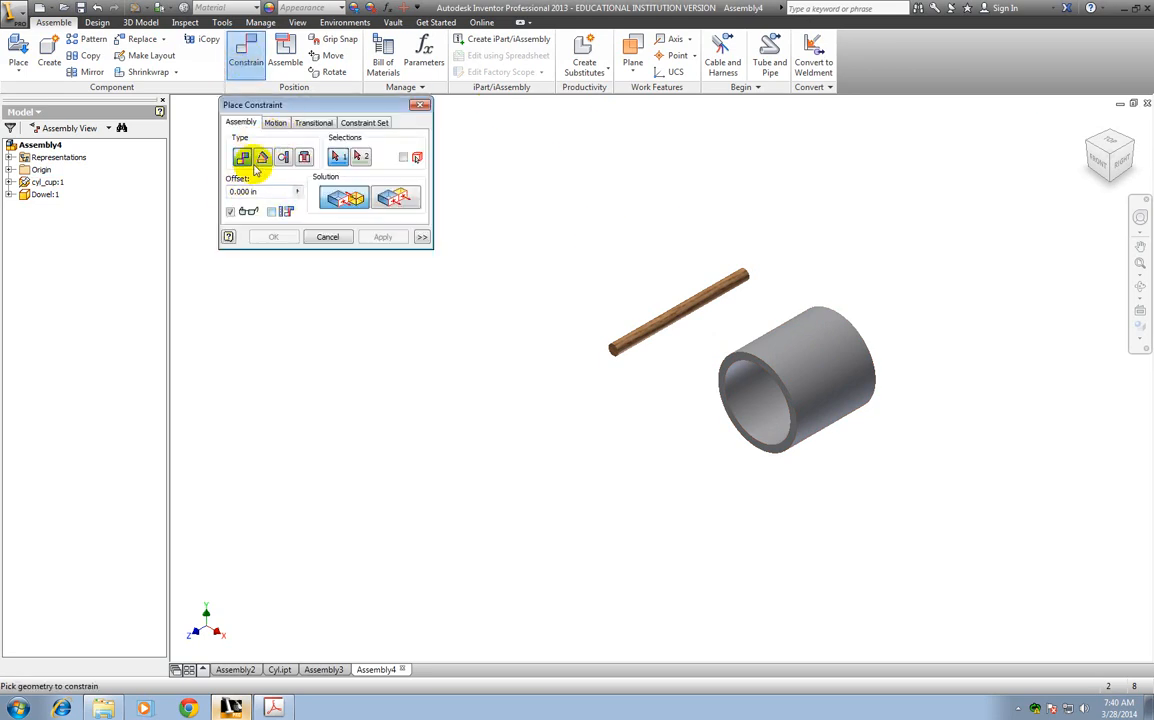
pyautogui.scroll(3, 585, 362)
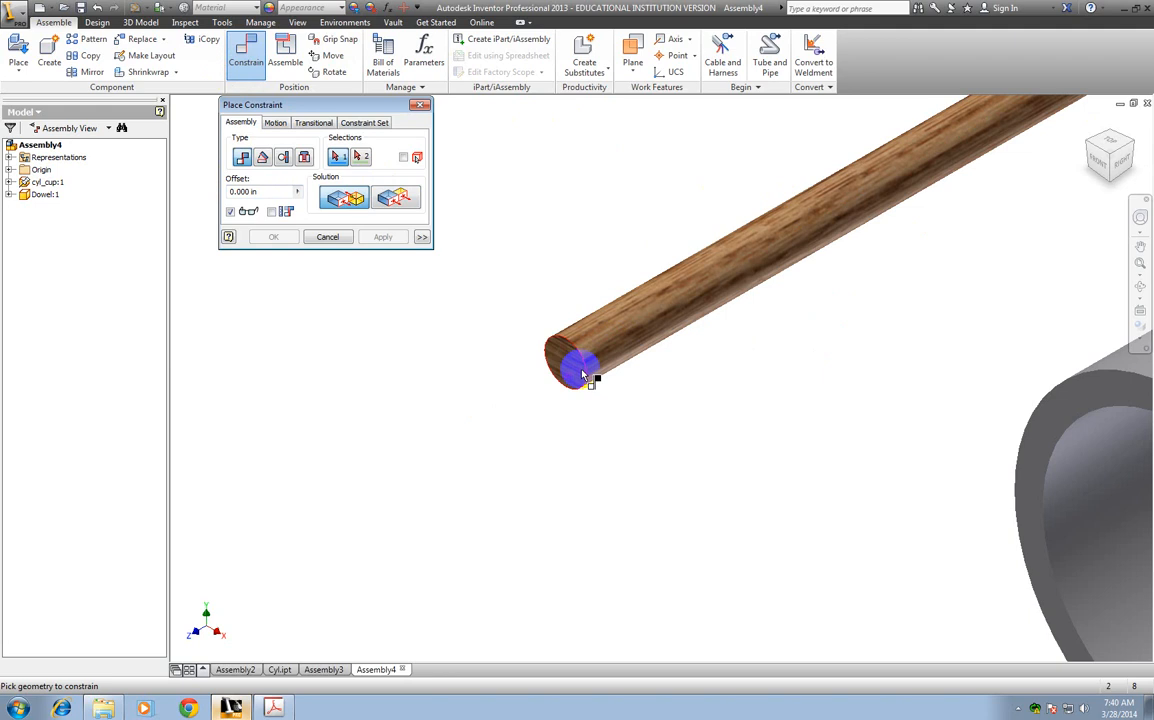
pyautogui.scroll(-3, 809, 478)
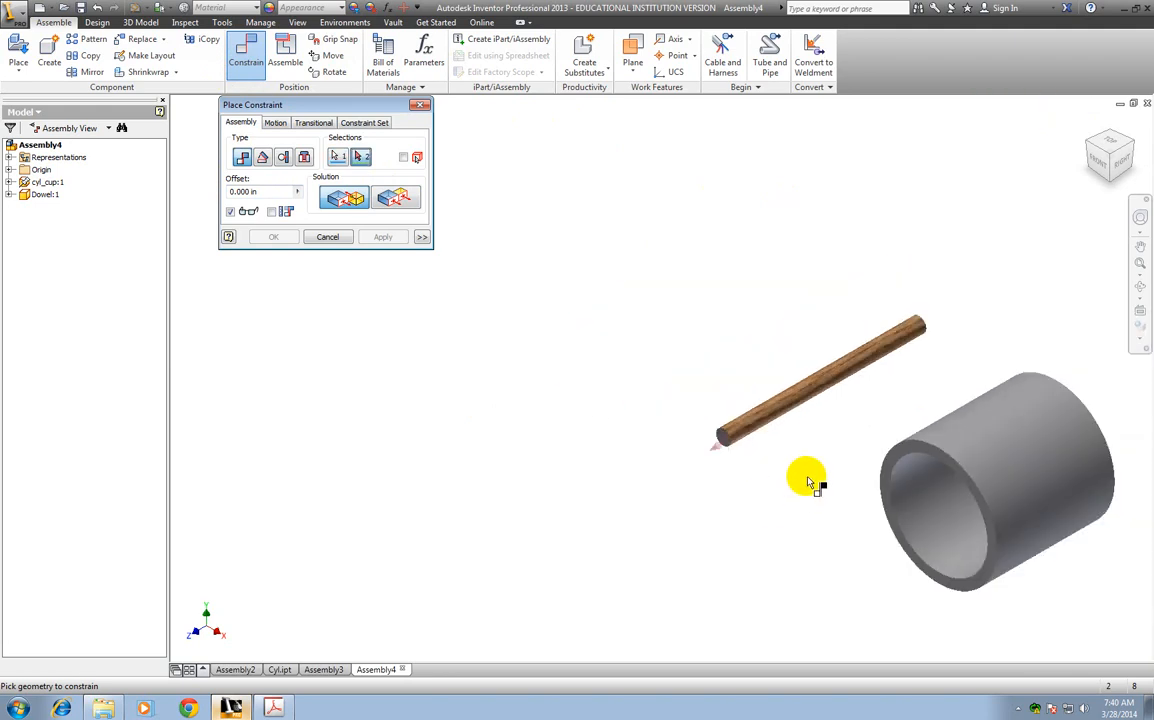
pyautogui.click(1100, 158)
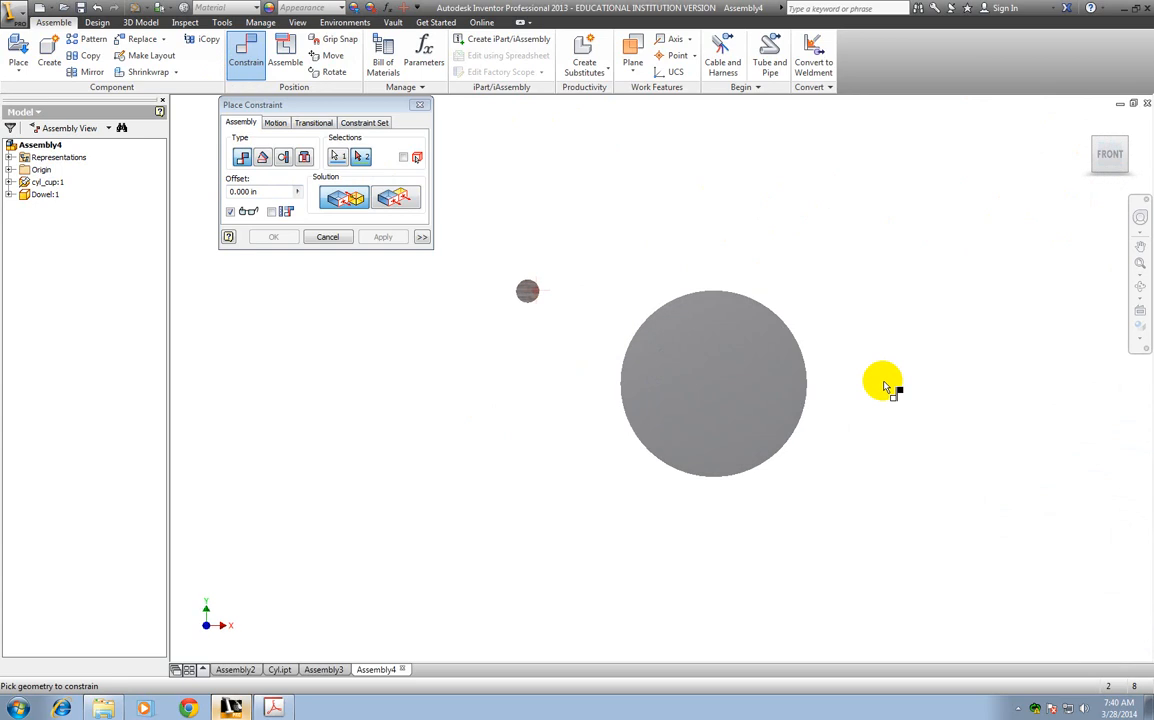
pyautogui.click(752, 388)
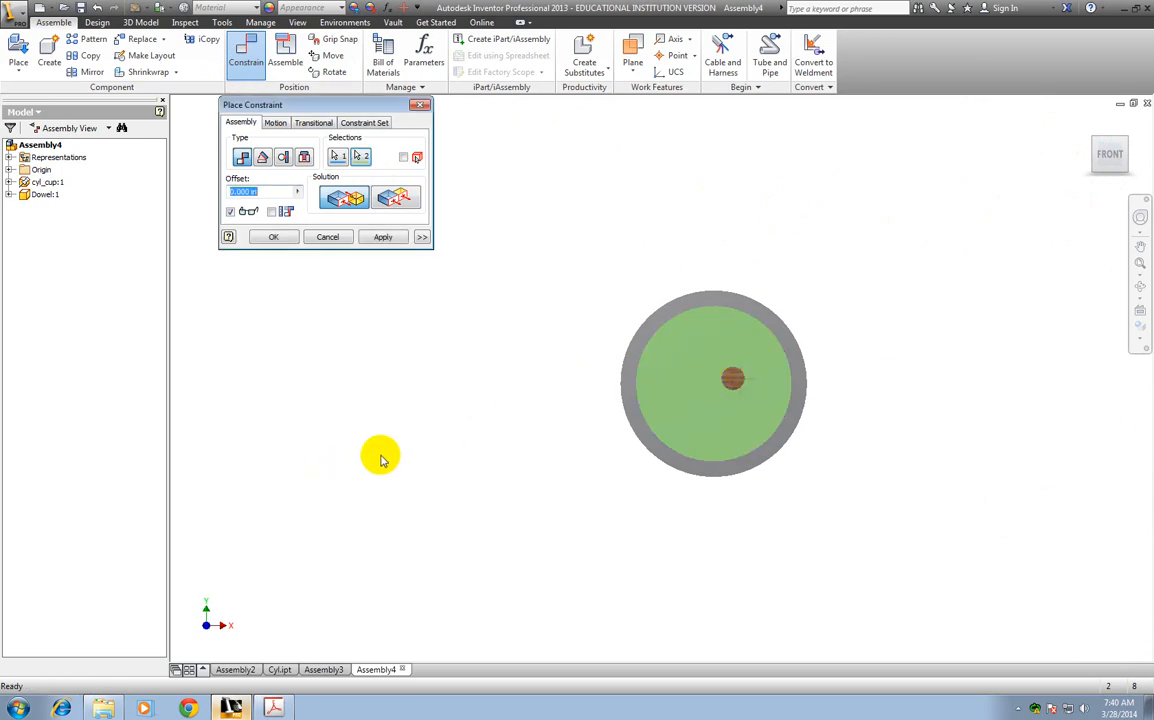
pyautogui.click(1128, 140)
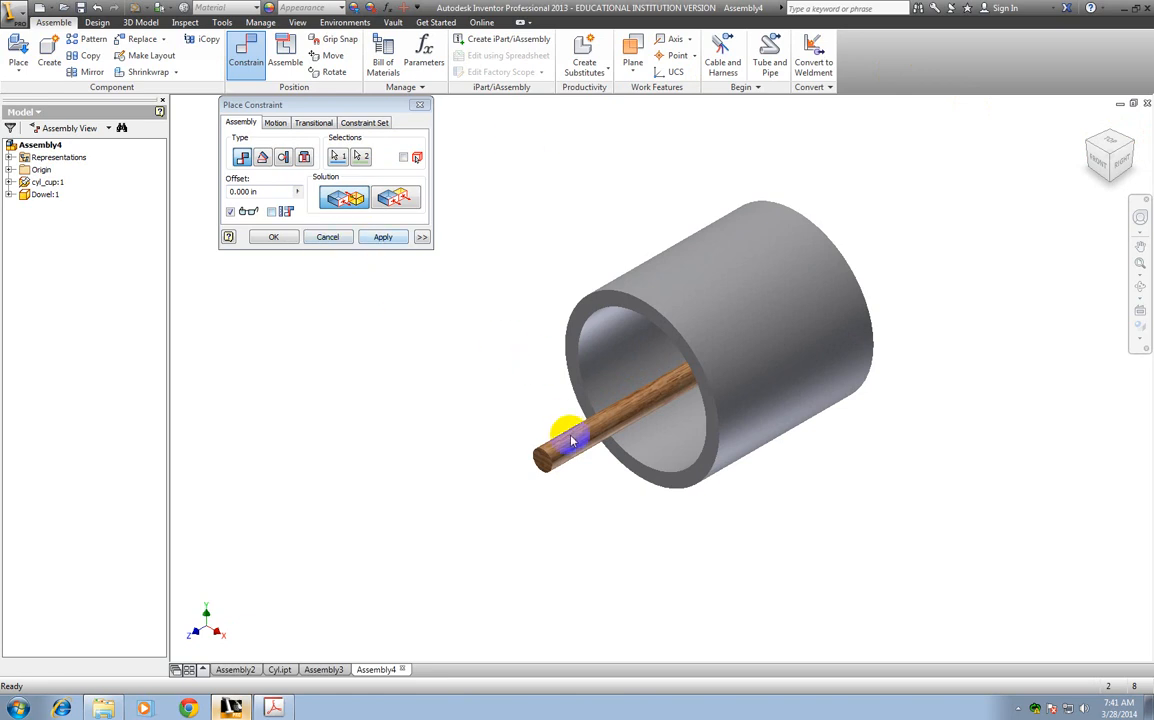
pyautogui.click(389, 238)
# Step: Exit constraint placement and move the dowel slightly within the cup
pyautogui.click(604, 426)
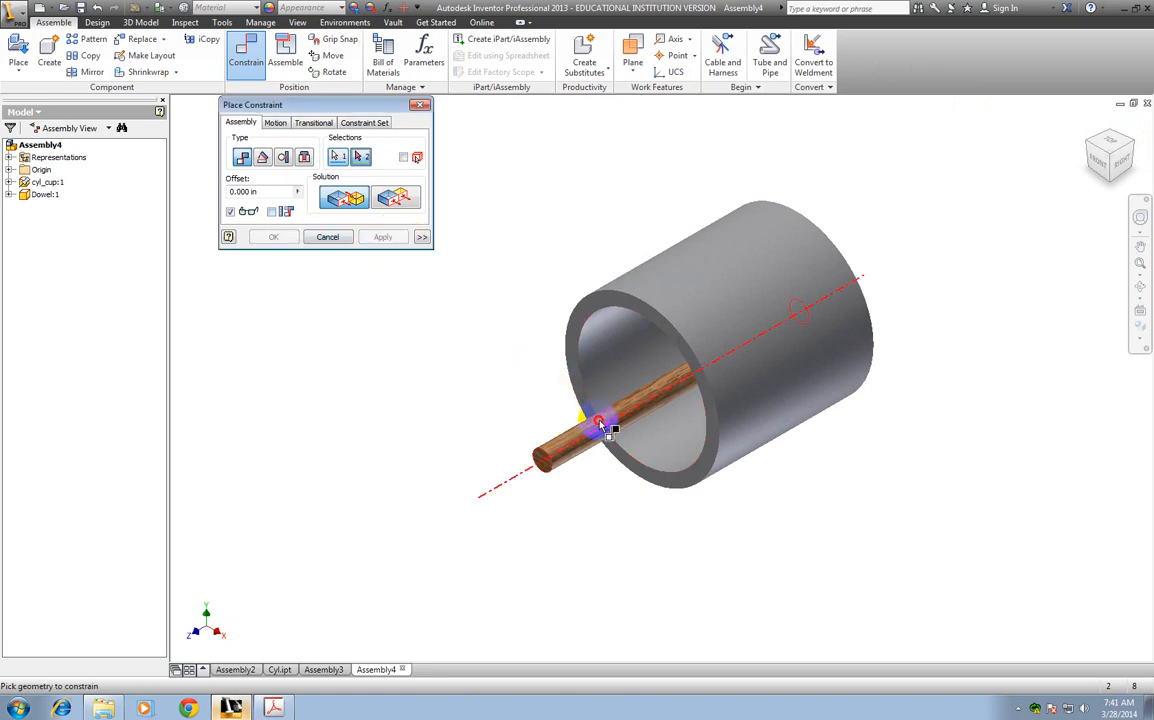
pyautogui.click(567, 358)
pyautogui.click(342, 239)
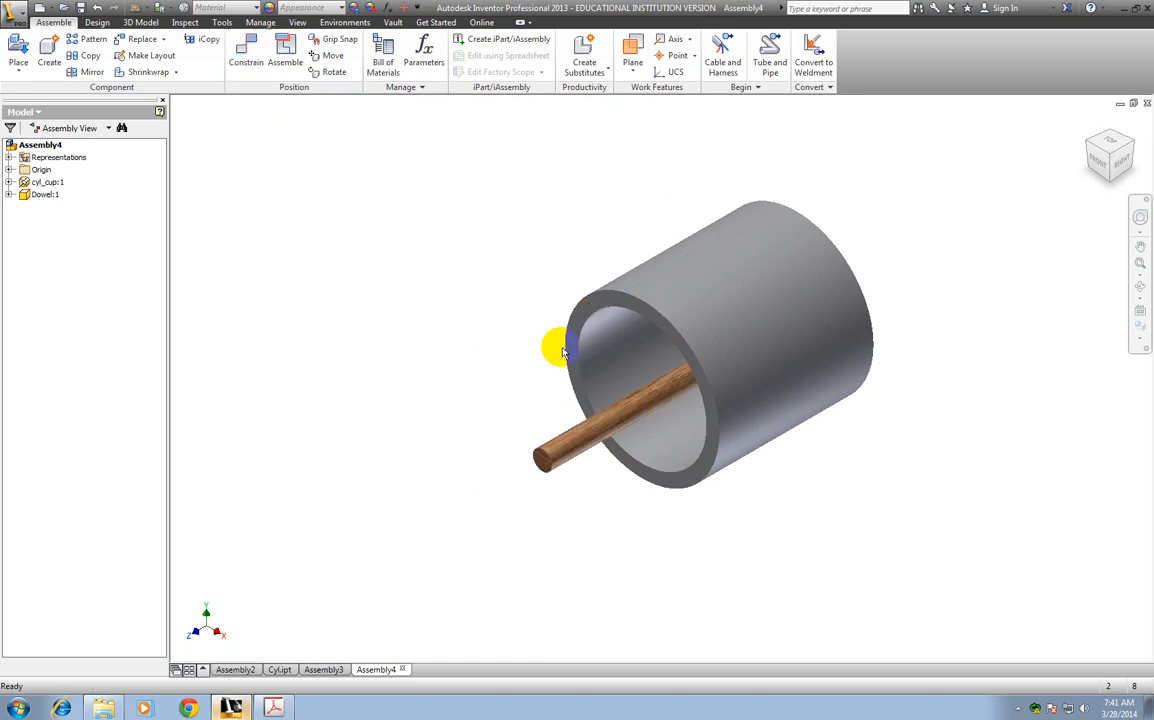
pyautogui.moveTo(607, 397)
pyautogui.mouseDown()
pyautogui.moveTo(561, 353)
pyautogui.moveTo(623, 381)
pyautogui.moveTo(594, 383)
pyautogui.mouseUp()
# Step: Set up a Tangent constraint with the Inside solution between the dowel's cylindrical surface and the cup's inner cylindrical wall
pyautogui.click(246, 50)
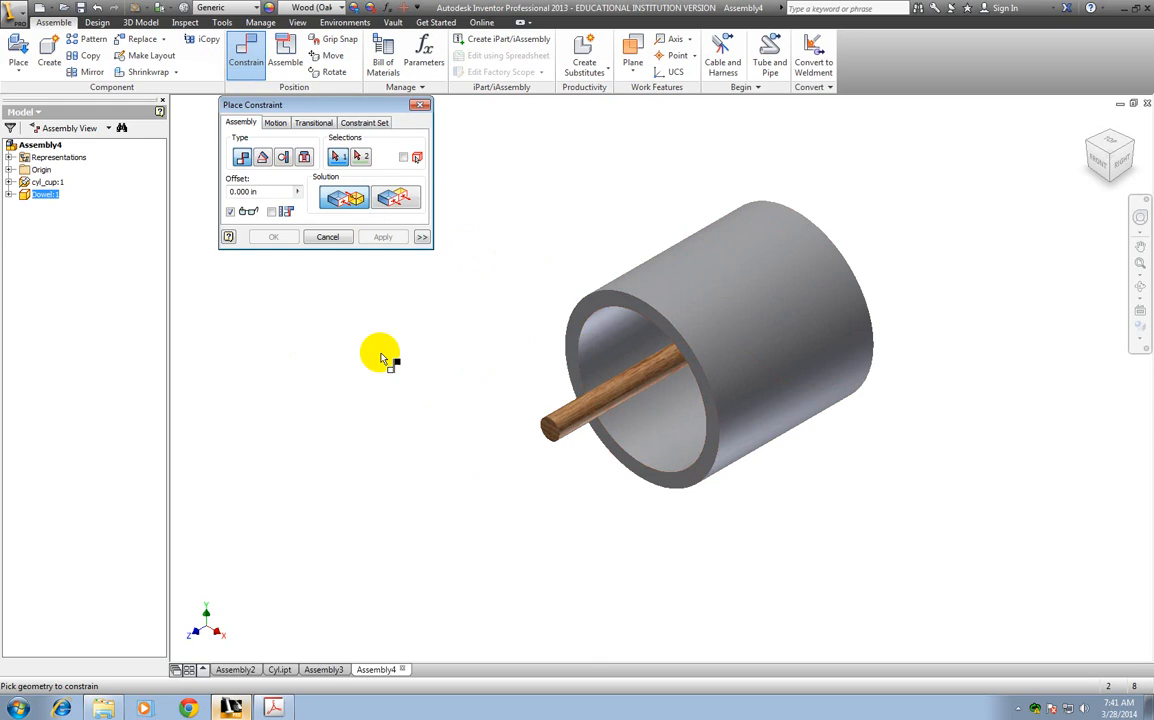
pyautogui.click(284, 158)
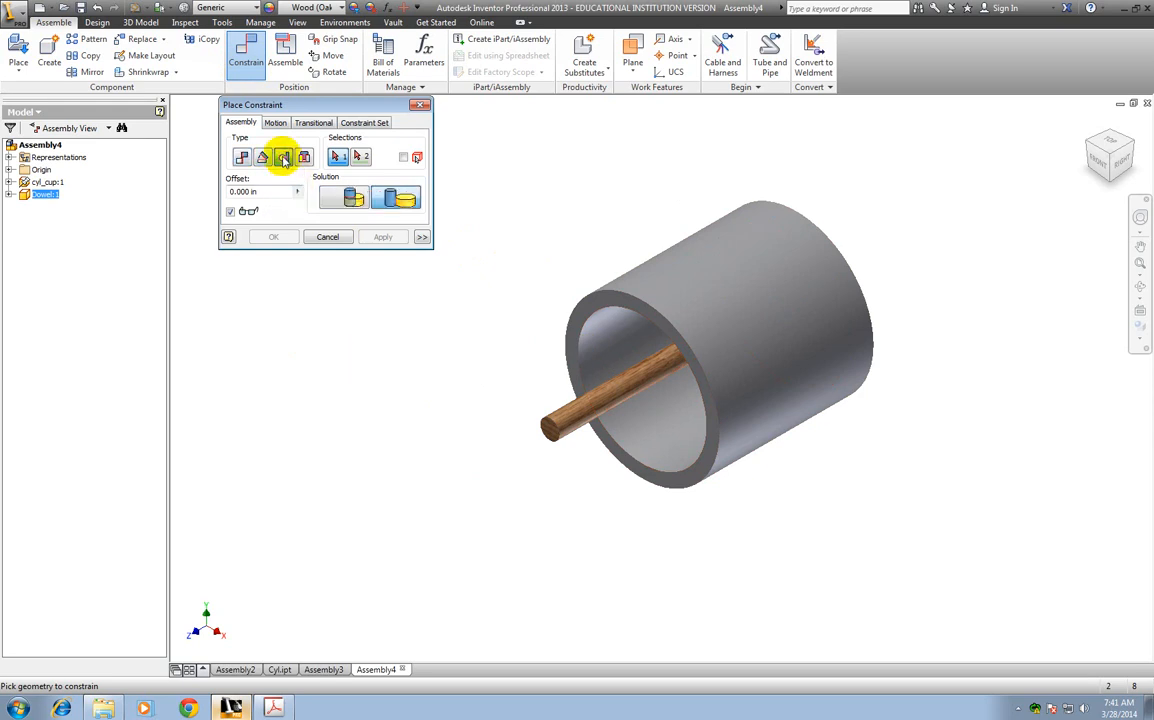
pyautogui.click(400, 199)
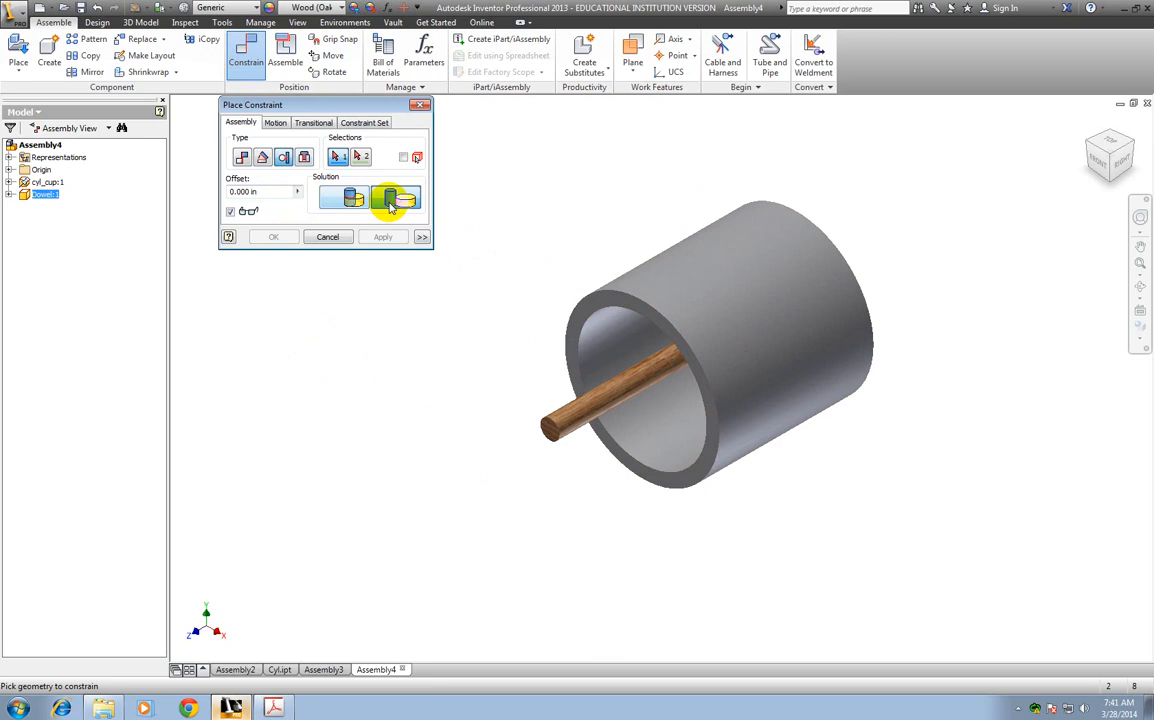
pyautogui.click(356, 199)
pyautogui.click(400, 199)
pyautogui.click(356, 199)
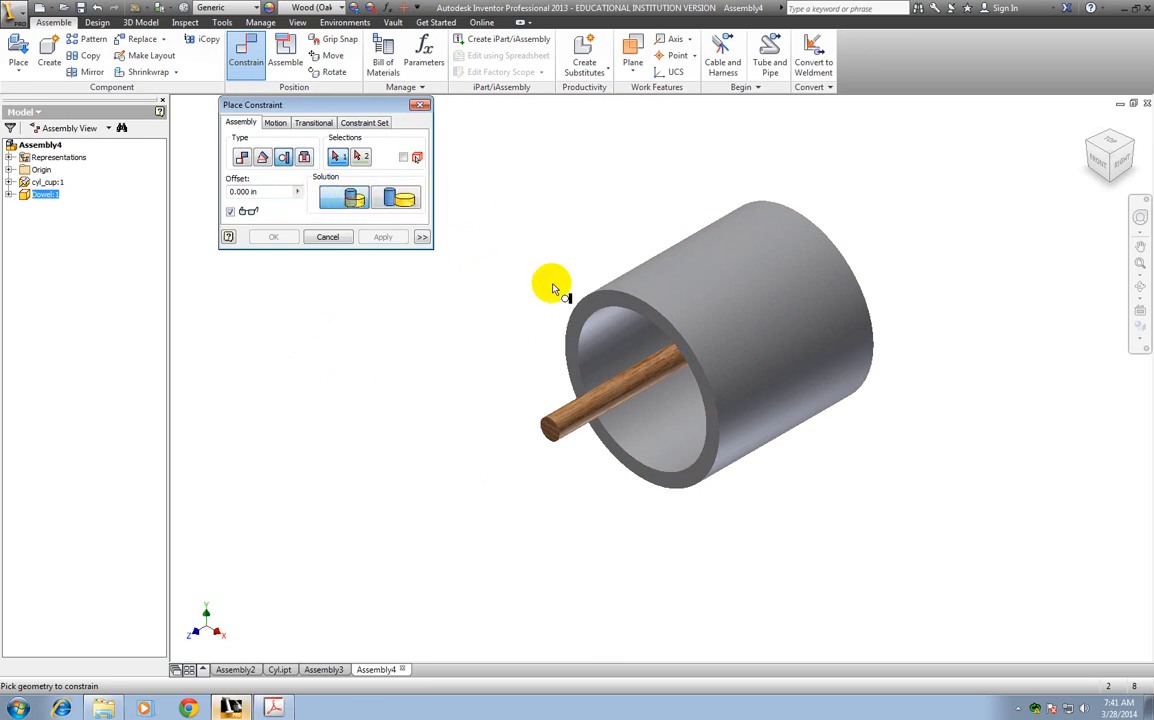
pyautogui.click(586, 412)
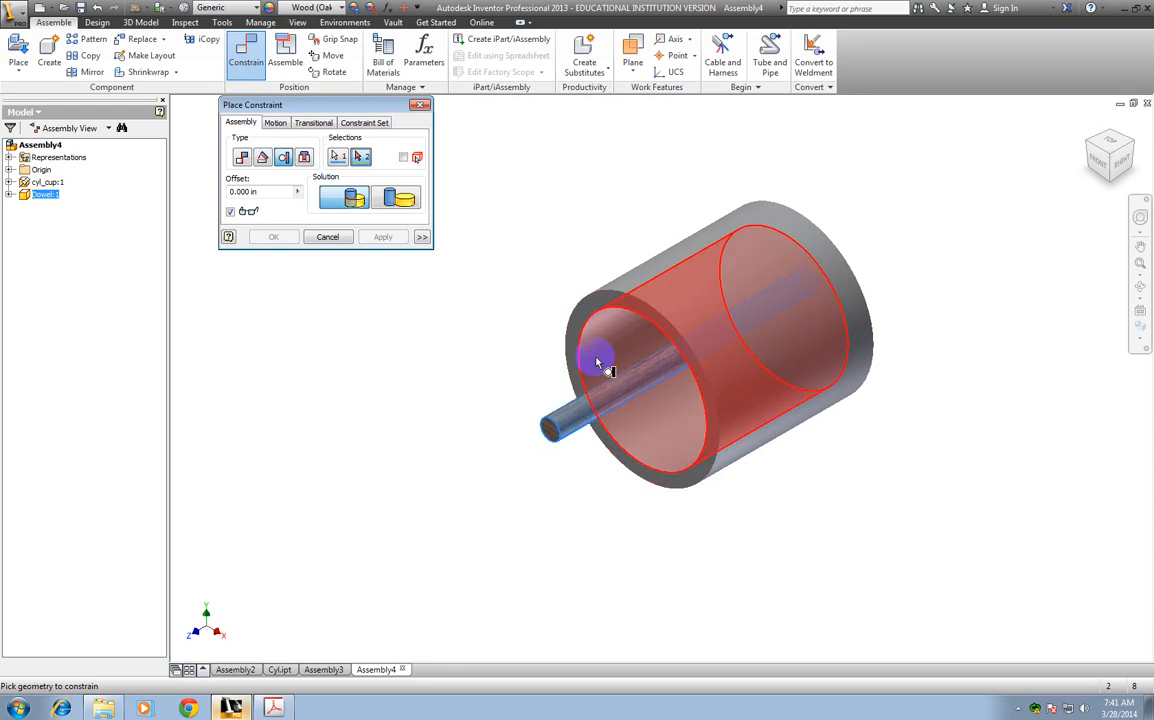
pyautogui.click(597, 363)
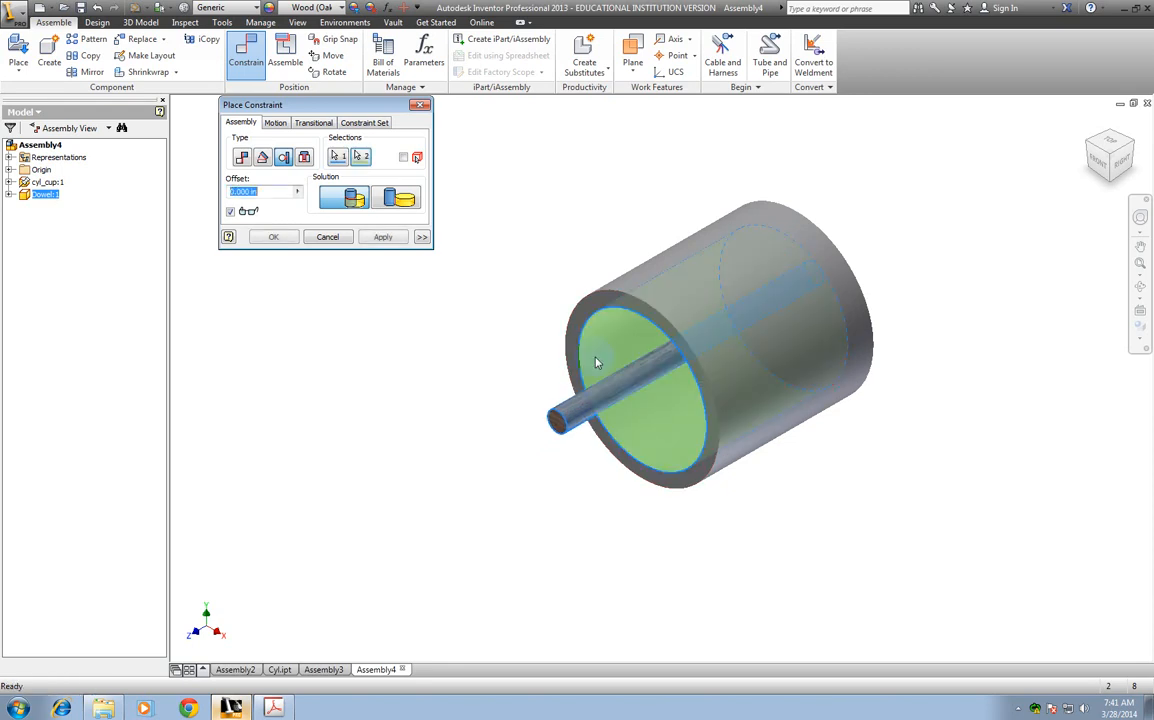
# Step: Preview the Outside tangent solution in the front view and restore the Inside solution
pyautogui.click(1108, 163)
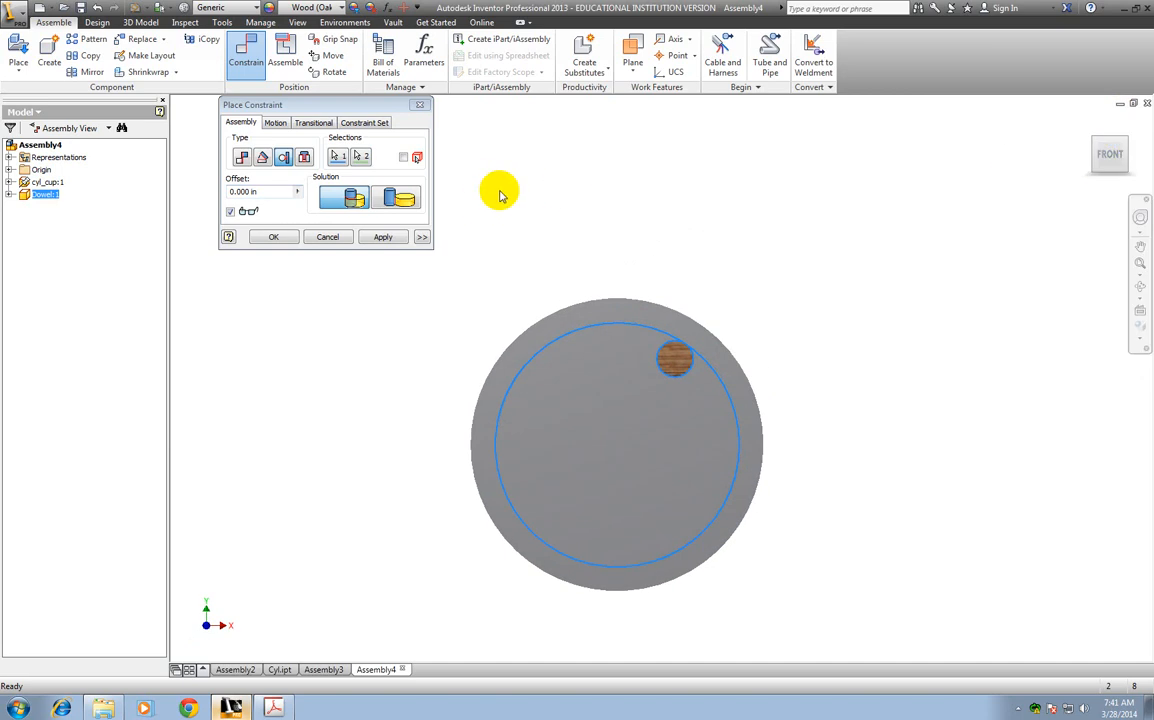
pyautogui.click(393, 199)
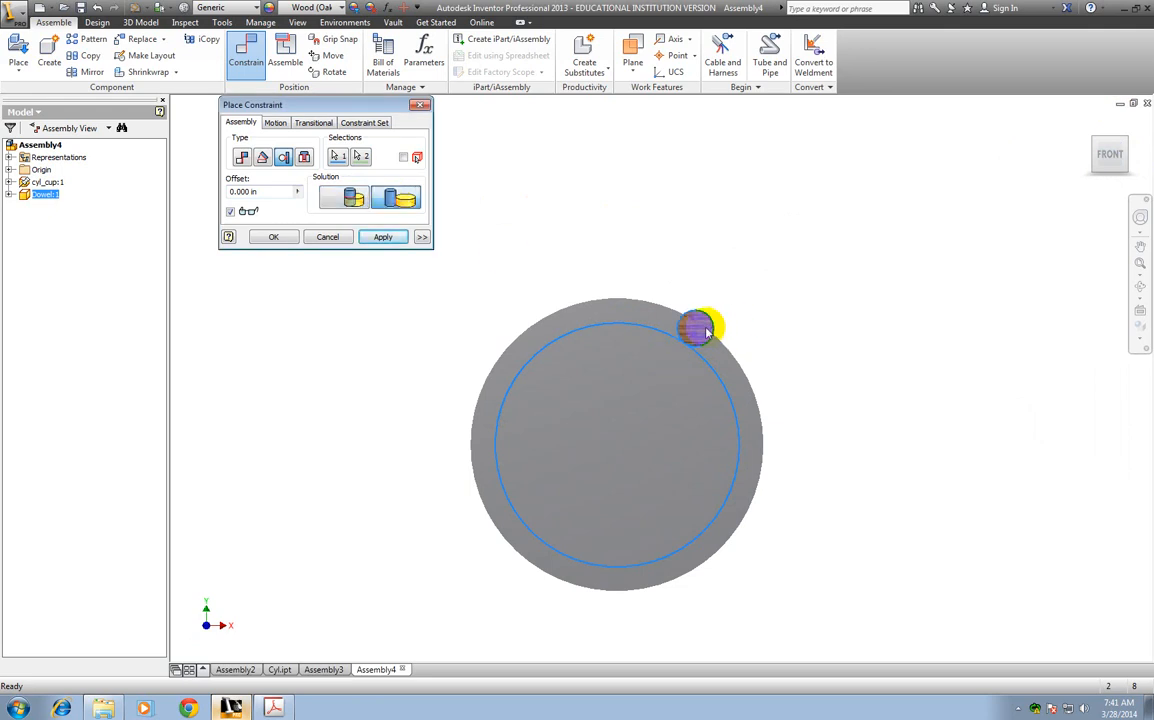
pyautogui.click(350, 203)
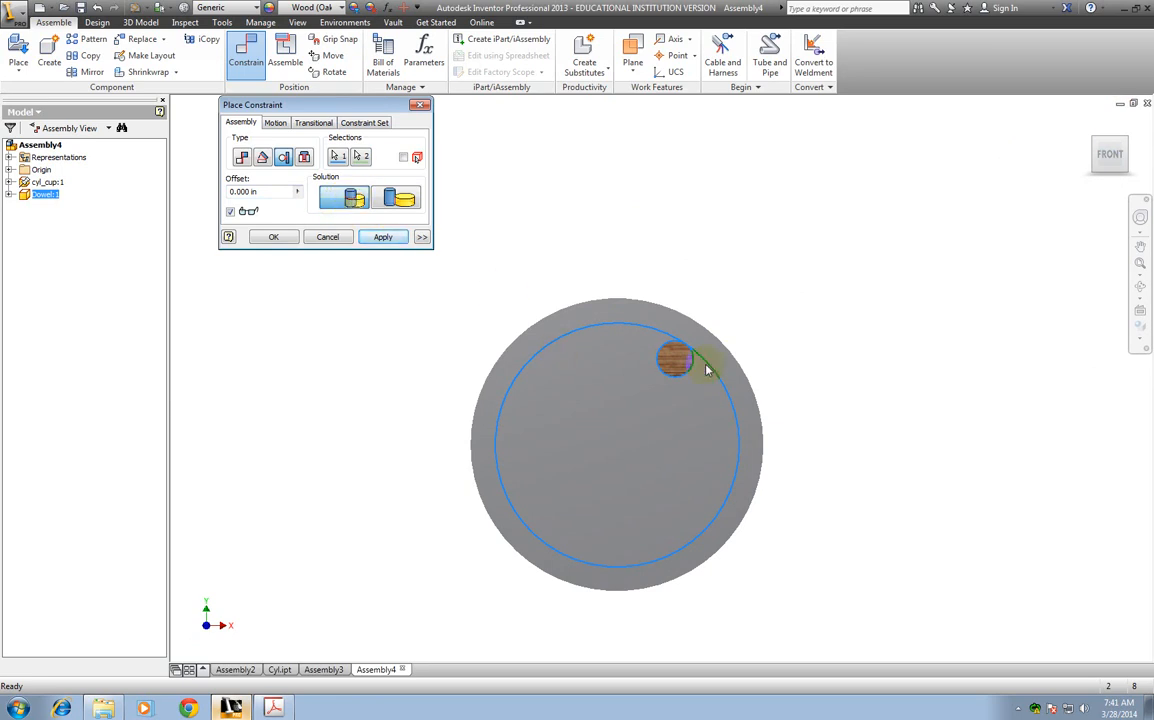
# Step: Try tangent offsets of .5 and -.5 between the dowel and the cup's inner wall, checking the preview from the front
pyautogui.click(1087, 122)
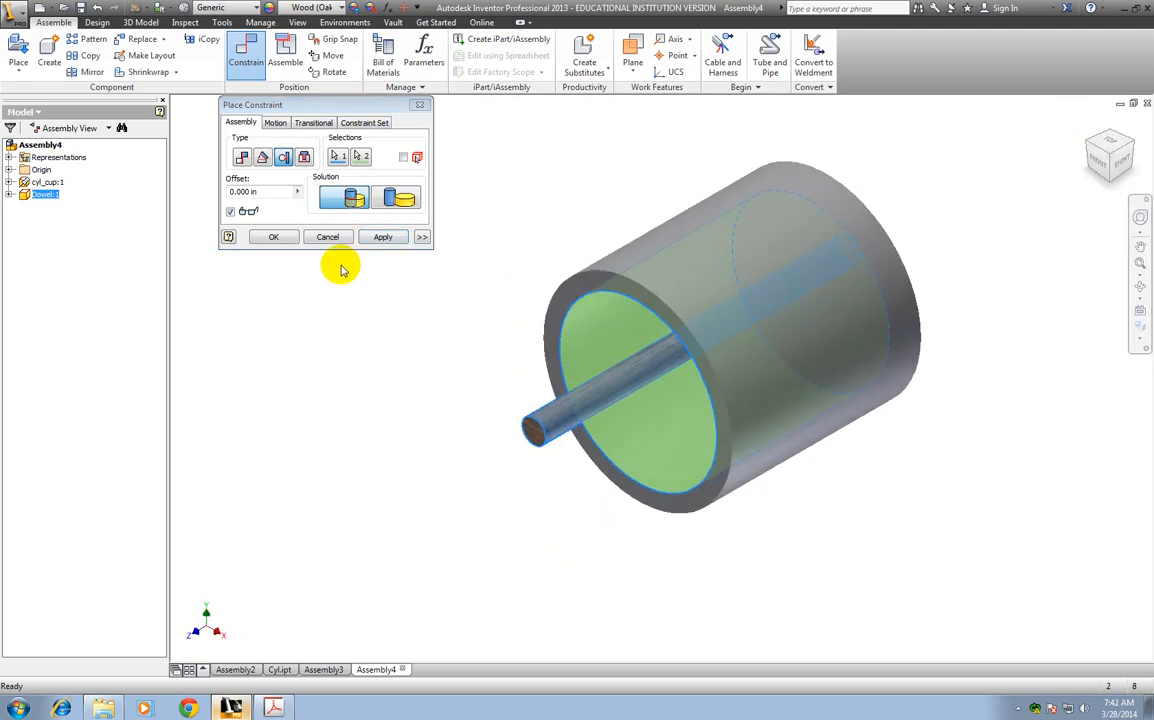
pyautogui.click(258, 191)
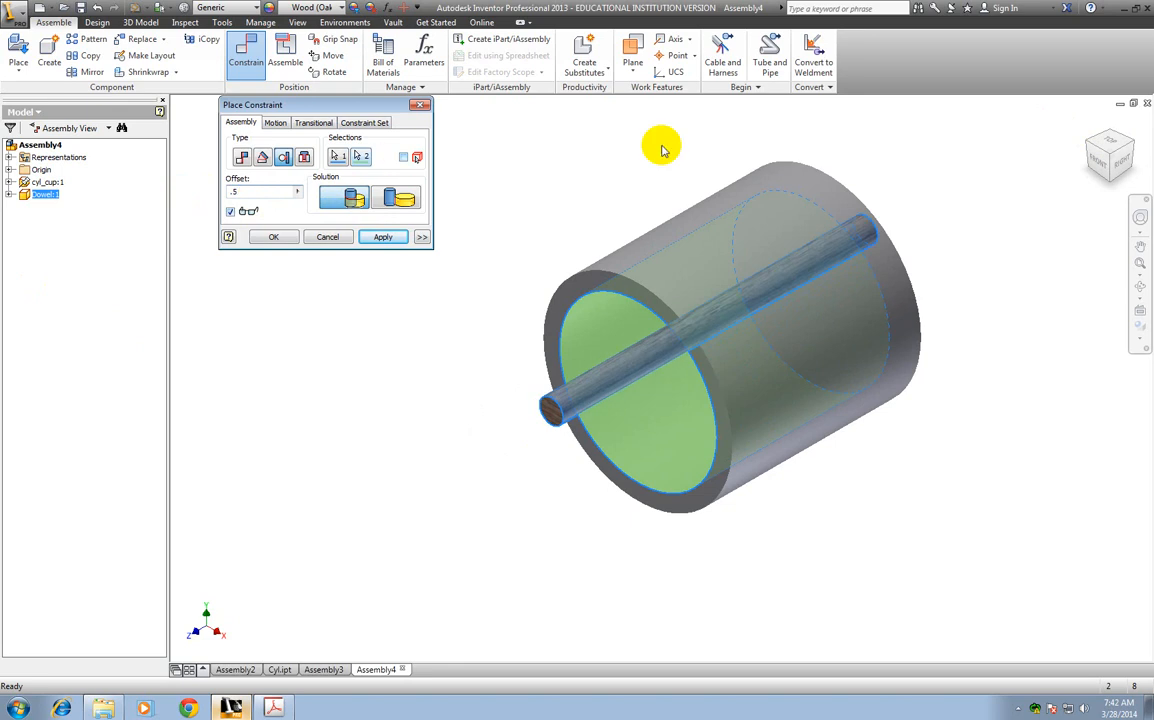
pyautogui.click(1096, 166)
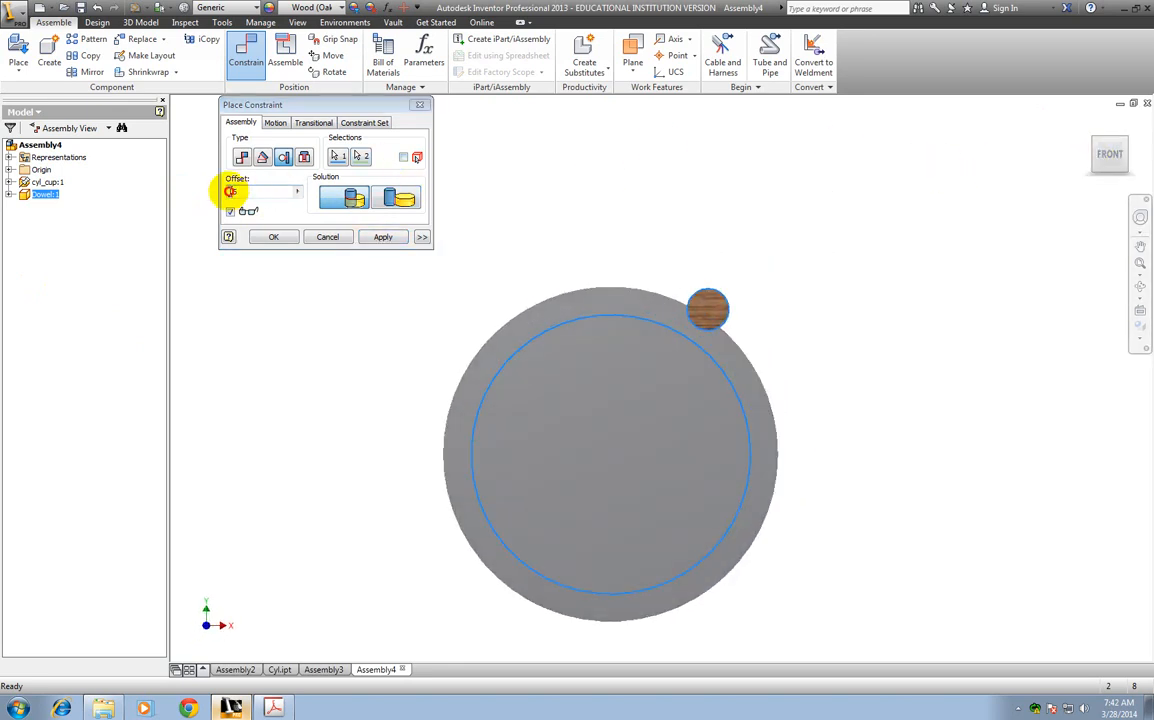
pyautogui.click(232, 191)
pyautogui.write('-')
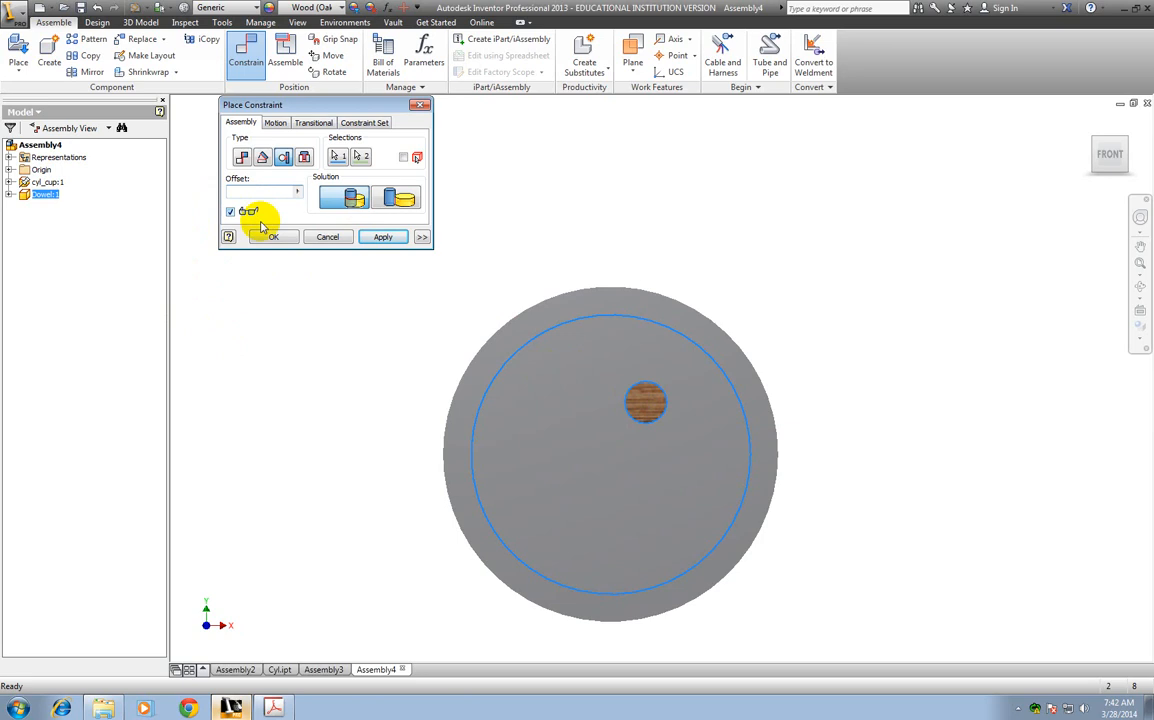
# Step: Set the tangent offset to 0, apply the Inside Tangent constraint and exit constraint placement
pyautogui.write('0')
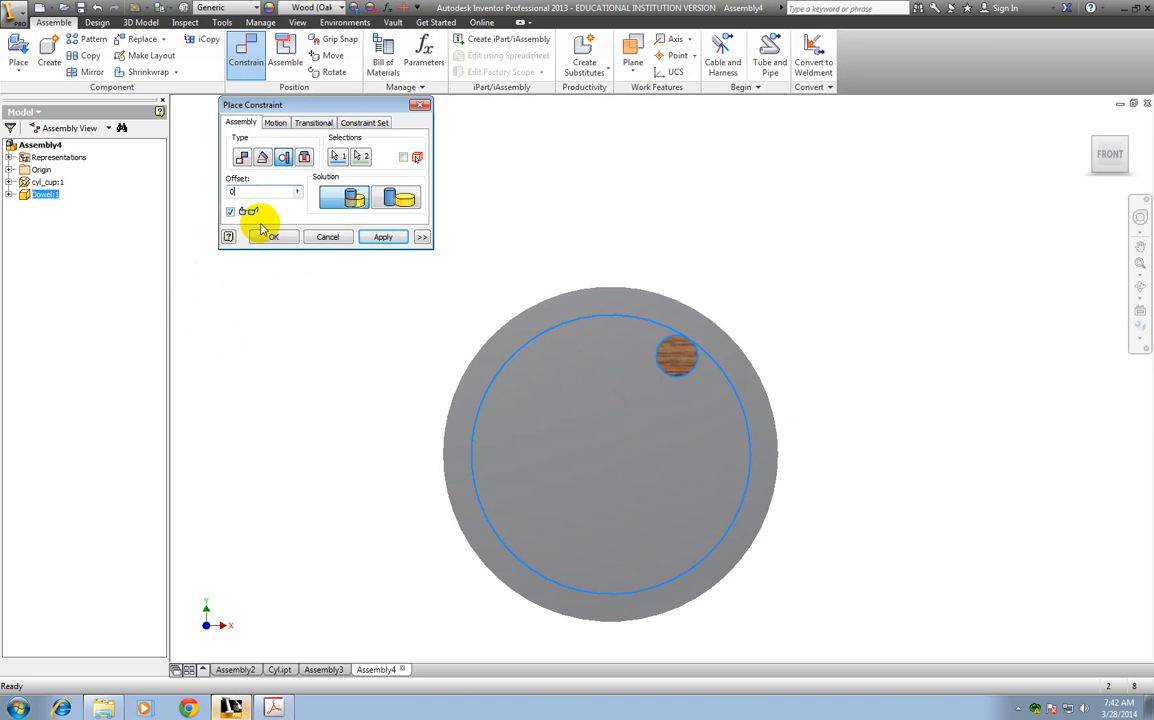
pyautogui.click(383, 238)
pyautogui.click(325, 240)
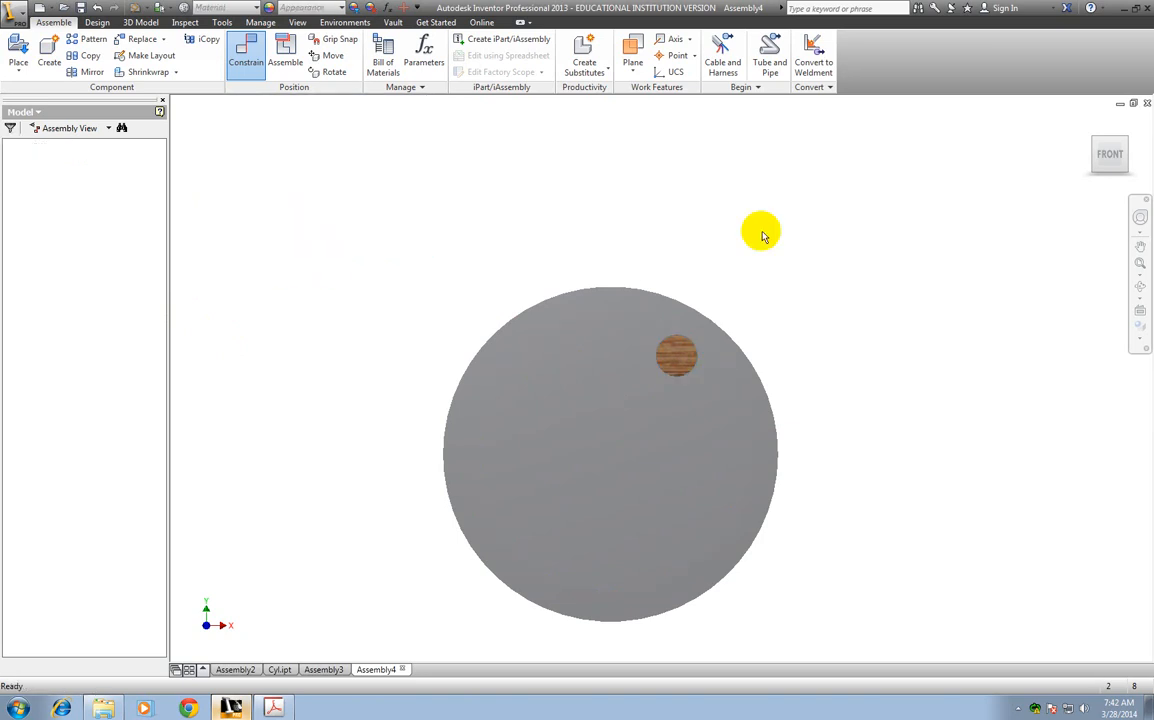
pyautogui.click(1090, 127)
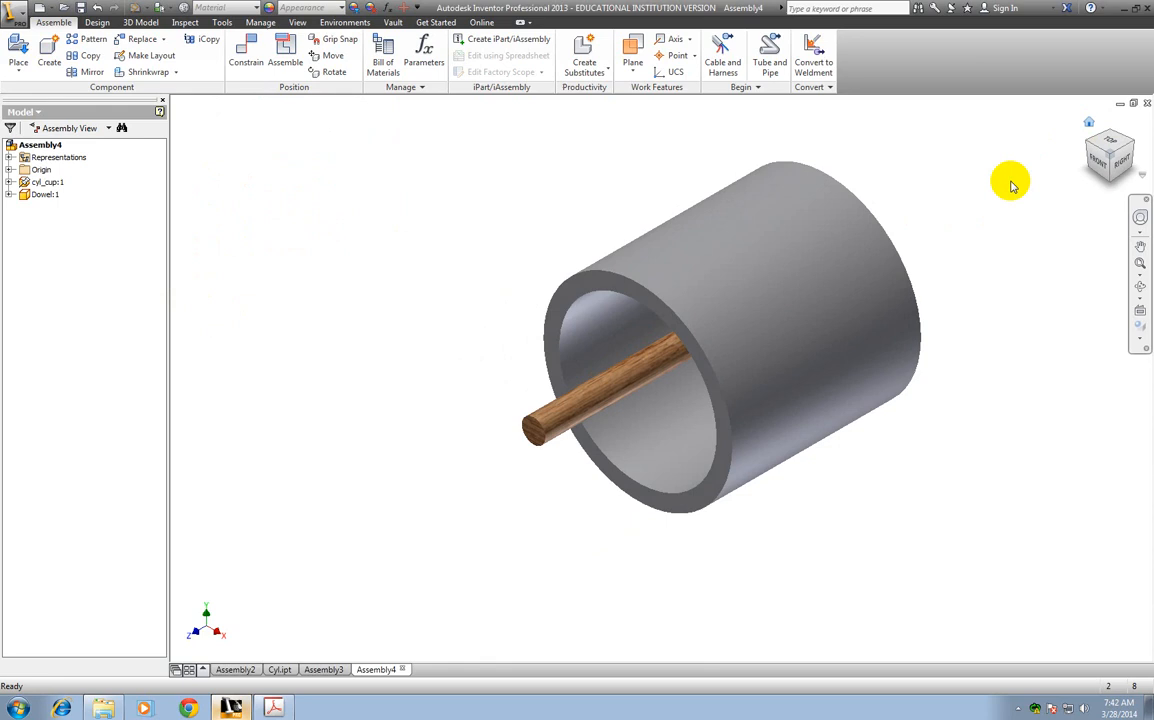
# Step: Move the dowel around inside the cylindrical cup to test its remaining freedom of movement
pyautogui.moveTo(536, 410); pyautogui.dragTo(618, 510)
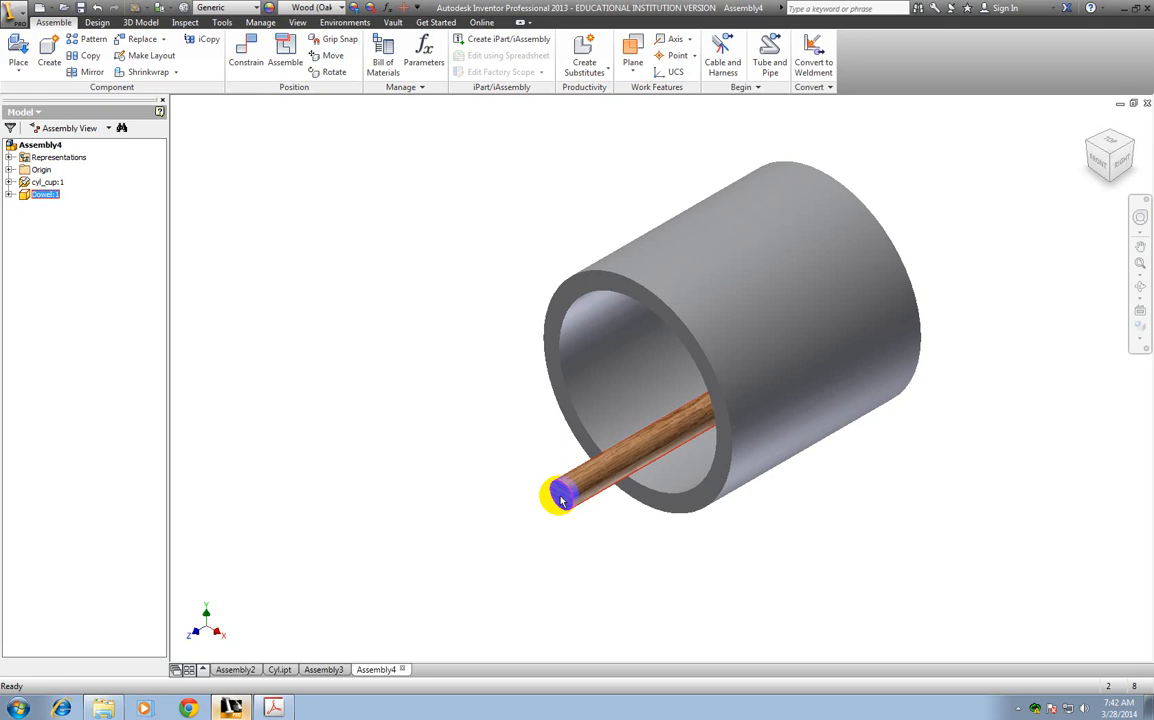
pyautogui.moveTo(560, 498); pyautogui.dragTo(501, 466)
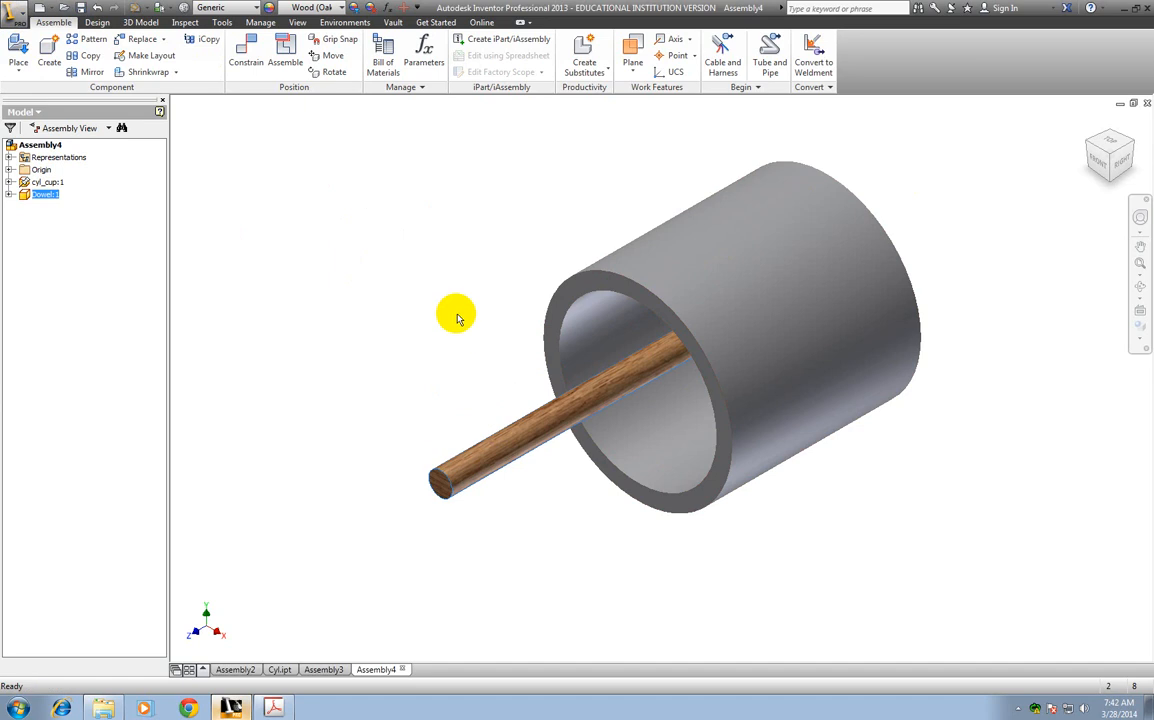
# Step: Create a new assembly file from the English Standard (in).iam template
pyautogui.click(14, 14)
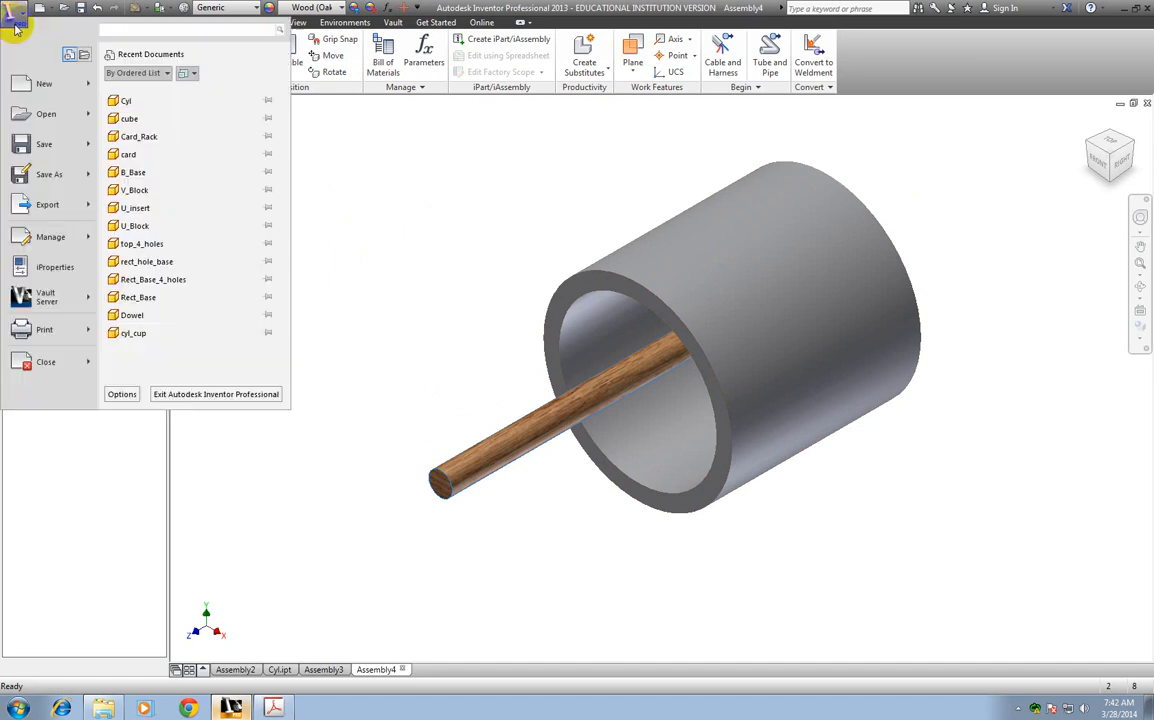
pyautogui.click(57, 80)
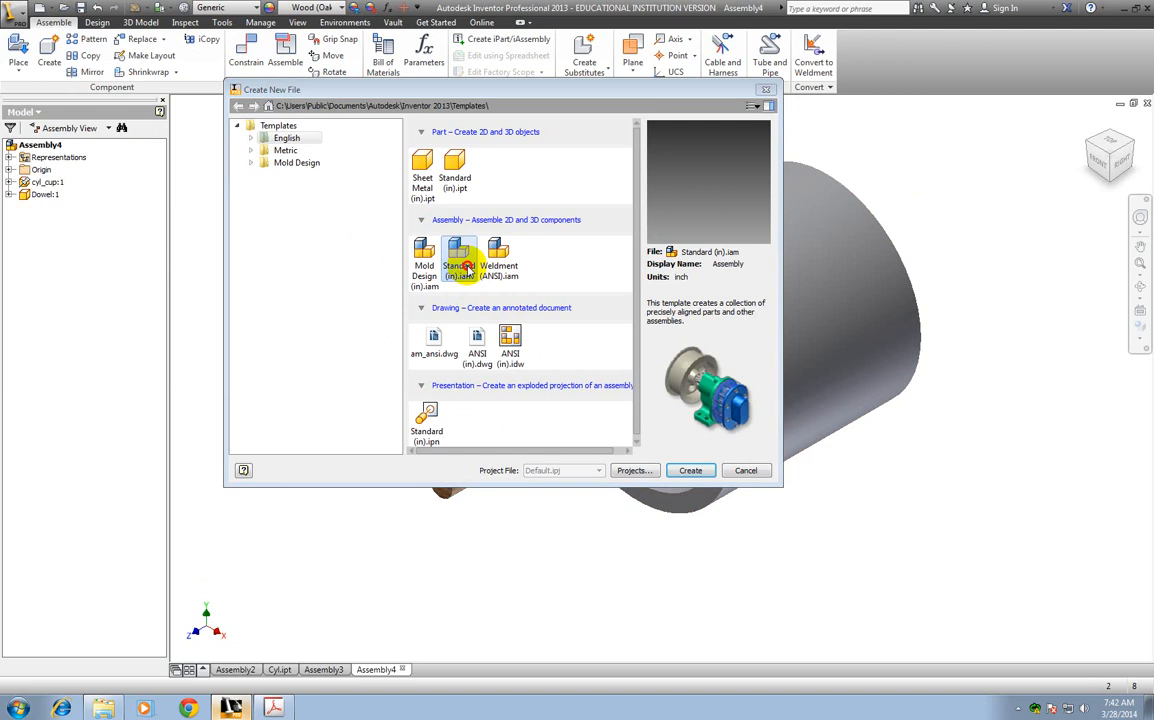
pyautogui.doubleClick(466, 268)
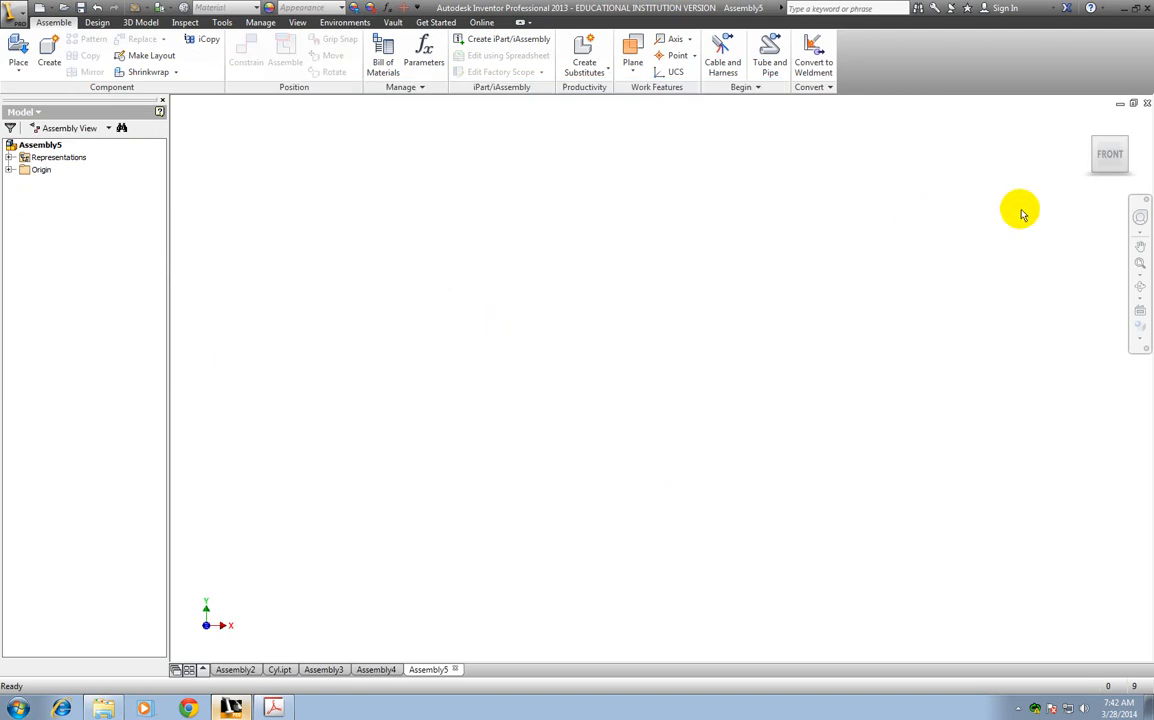
# Step: Check exercise 5 in the Assbly_Constrts_DOF_Handout PDF in Adobe Acrobat, then return to the new assembly in Inventor
pyautogui.click(273, 707)
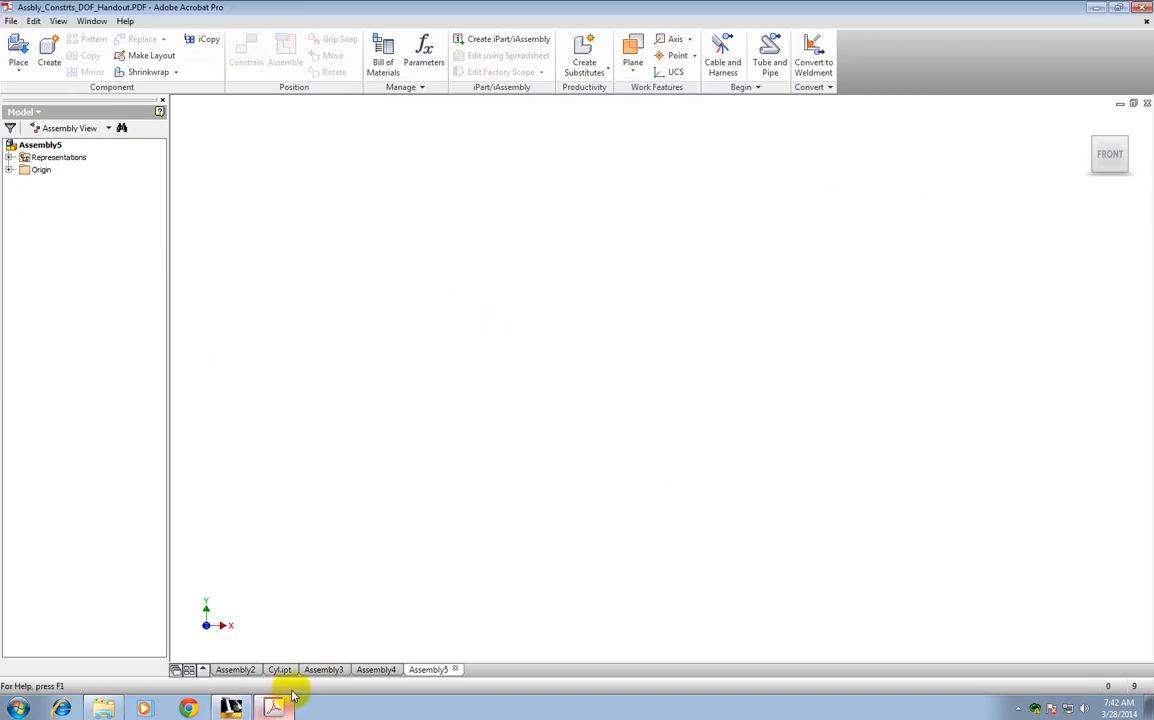
pyautogui.scroll(-3, 500, 489)
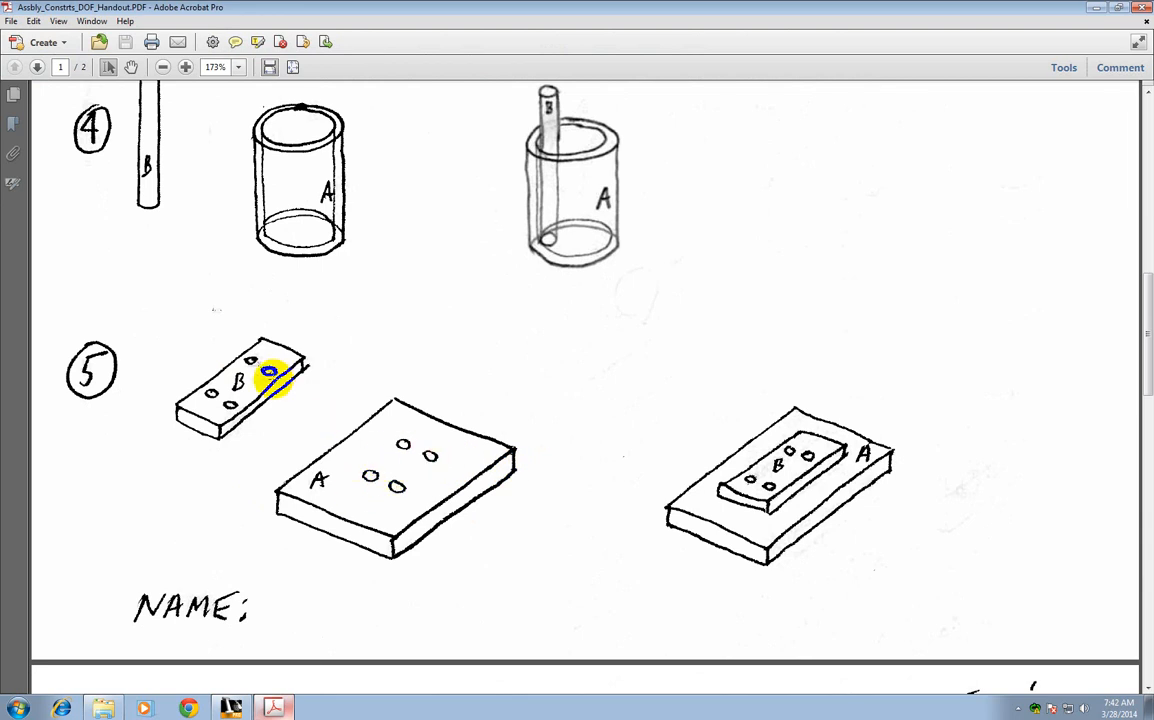
pyautogui.click(1096, 12)
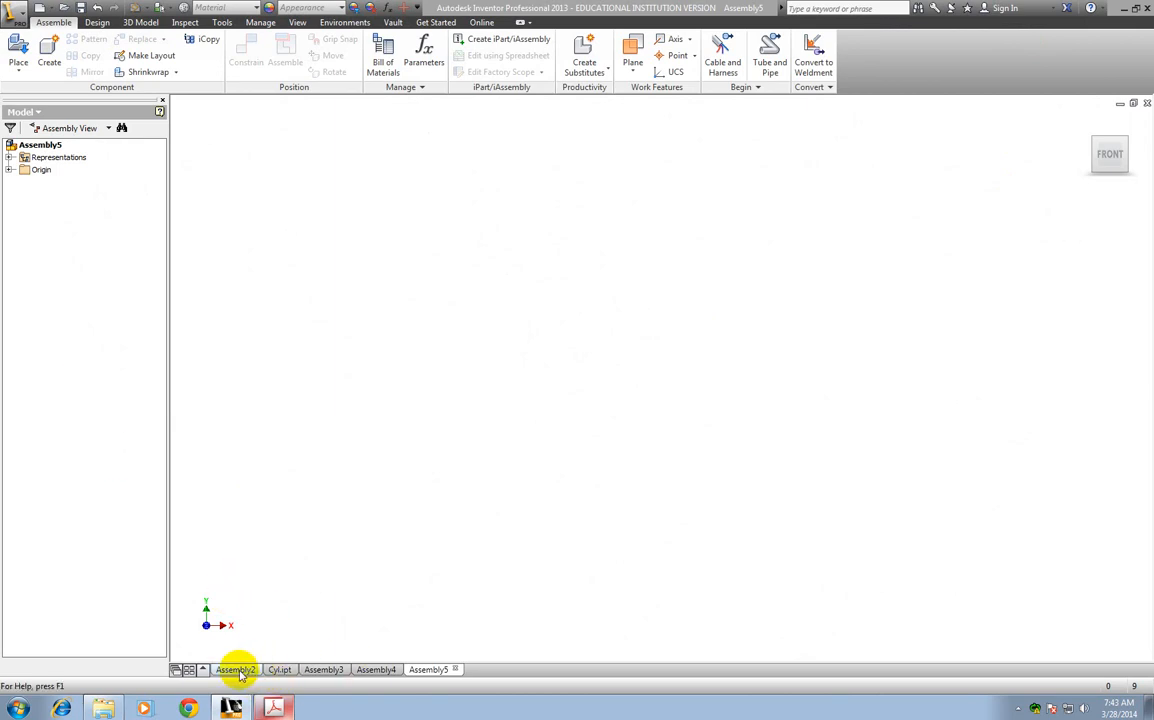
# Step: Place one instance of the Rect_Base_4_holes part from the Assembly Practice folder in the assembly
pyautogui.click(18, 55)
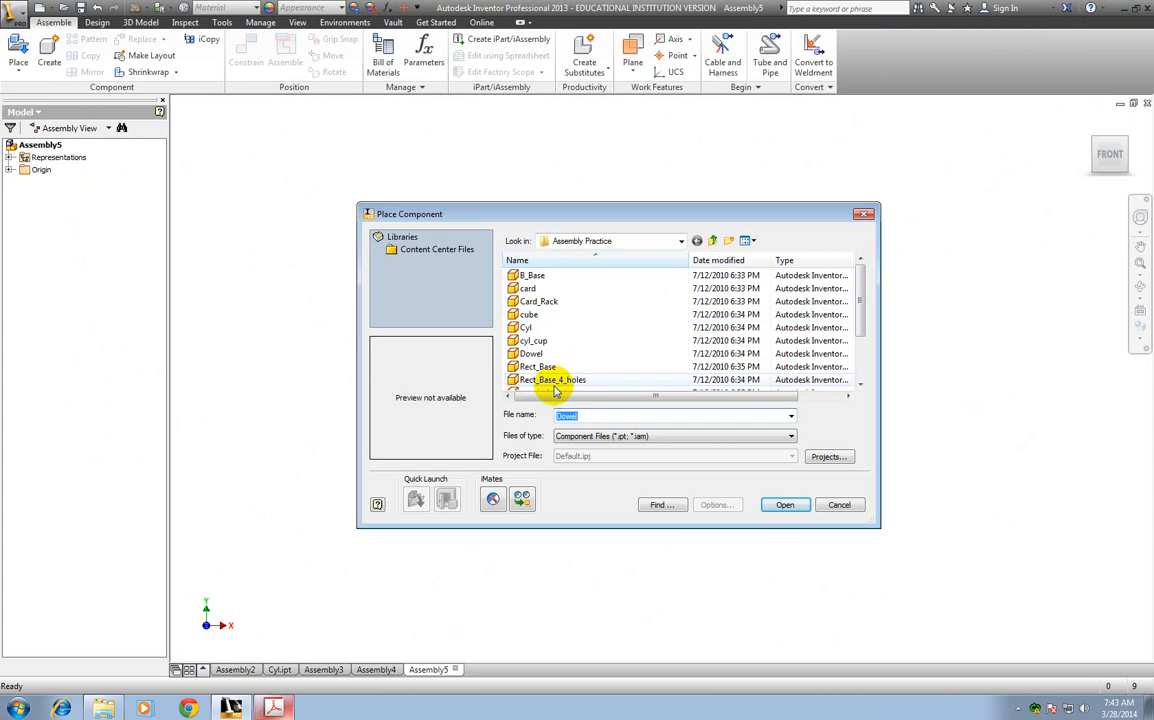
pyautogui.click(553, 381)
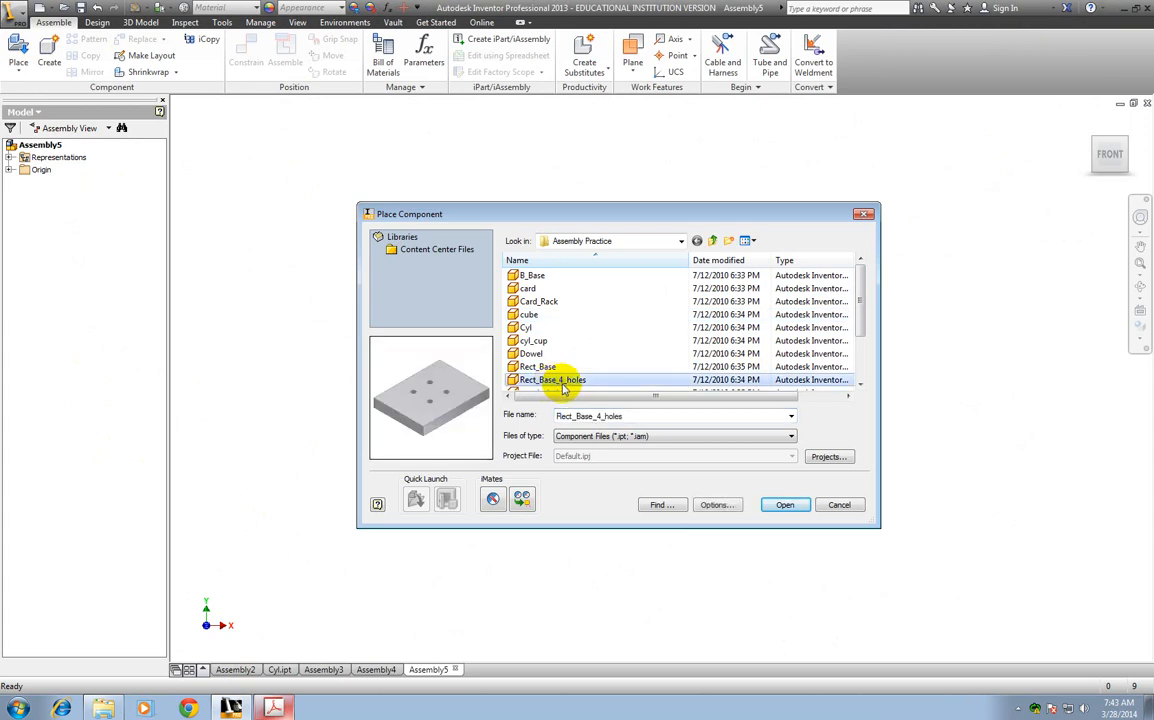
pyautogui.click(784, 505)
pyautogui.click(683, 399)
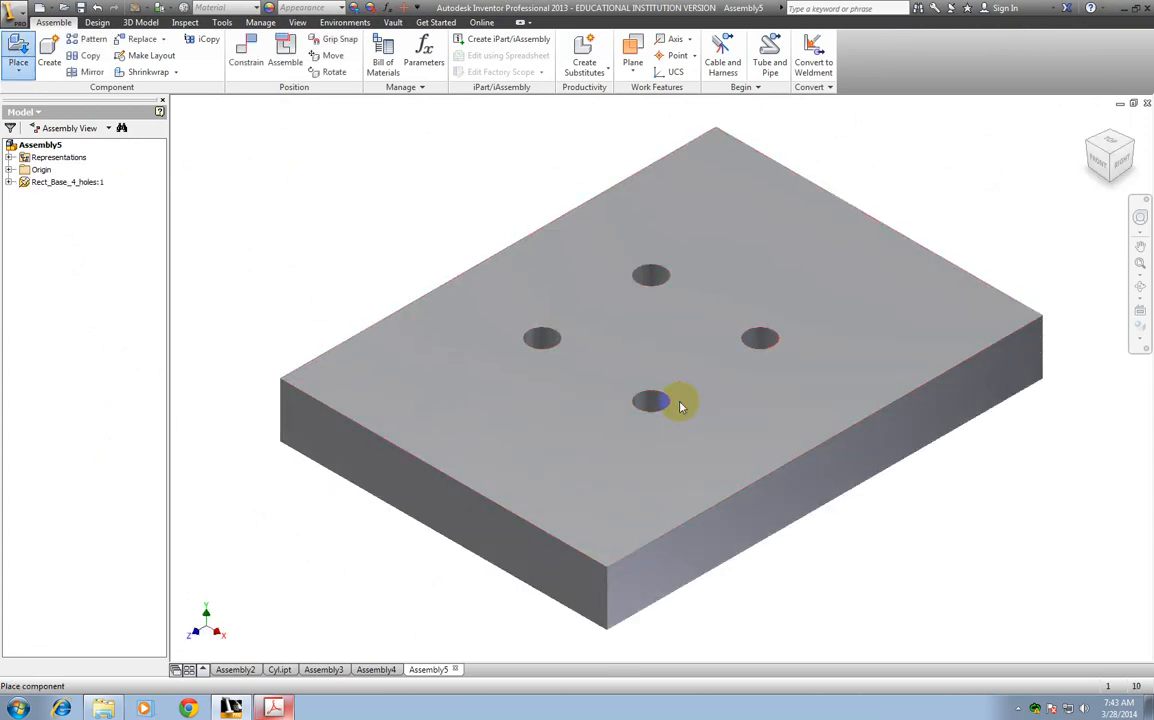
pyautogui.press('Escape')
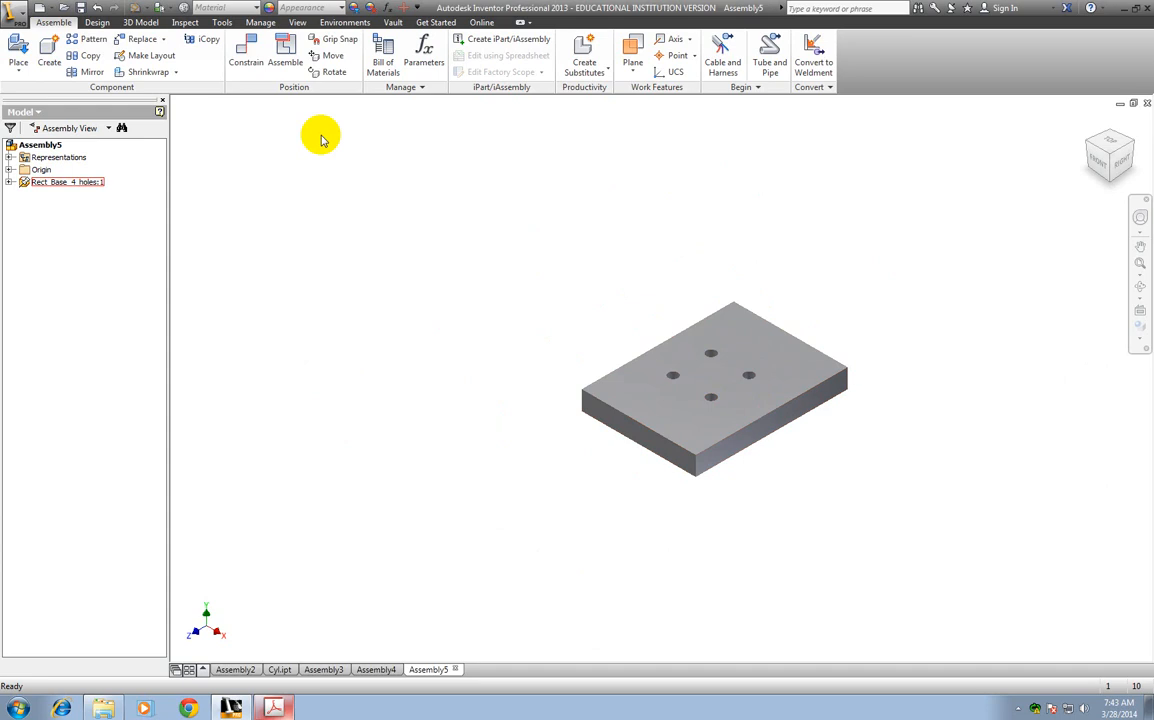
# Step: Place one instance of the top_4_holes part beside the rectangular base
pyautogui.click(19, 50)
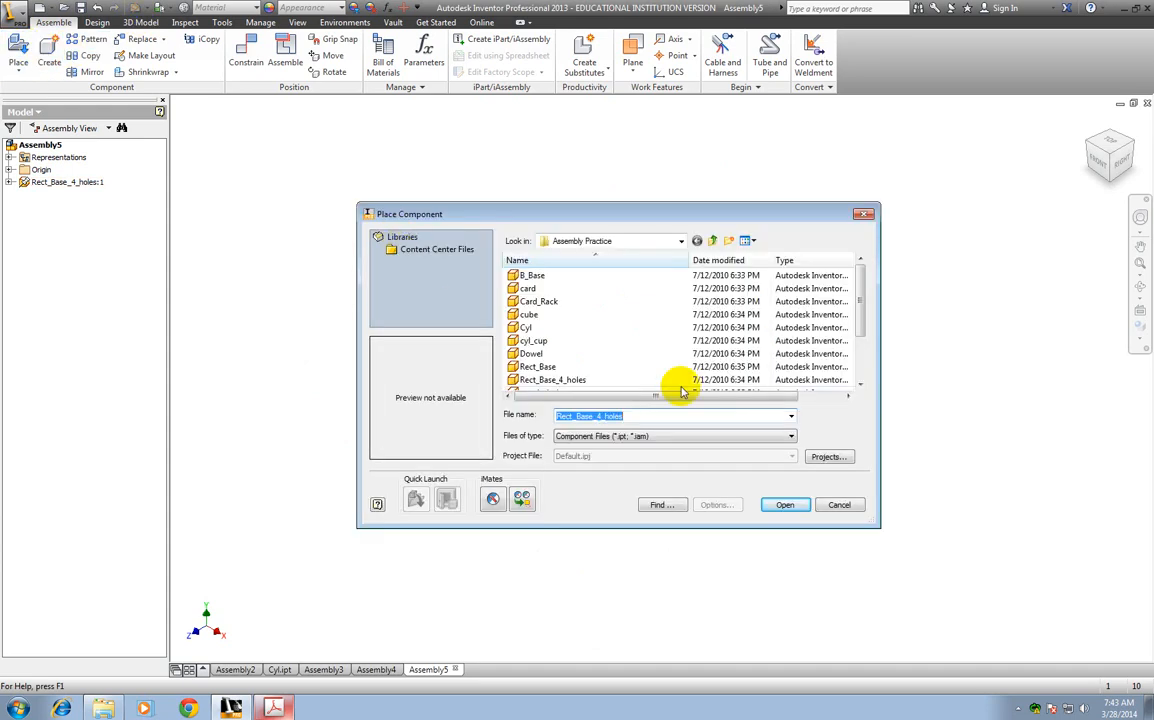
pyautogui.click(860, 386)
pyautogui.click(860, 386)
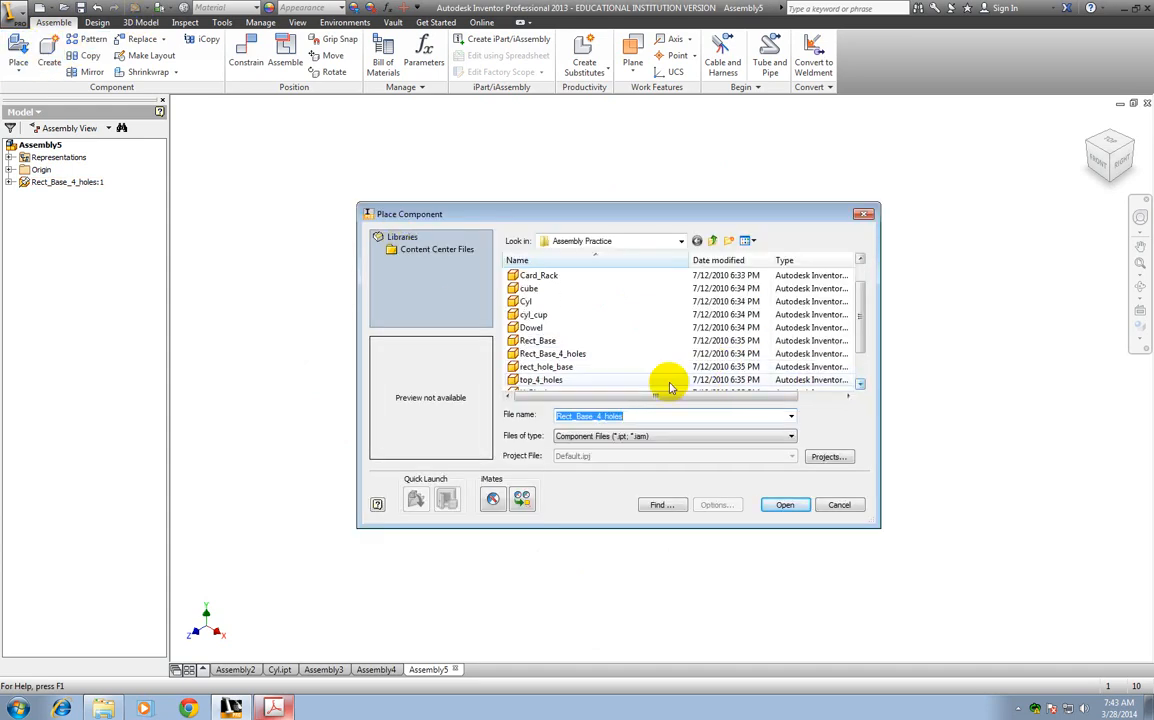
pyautogui.click(562, 367)
pyautogui.click(548, 381)
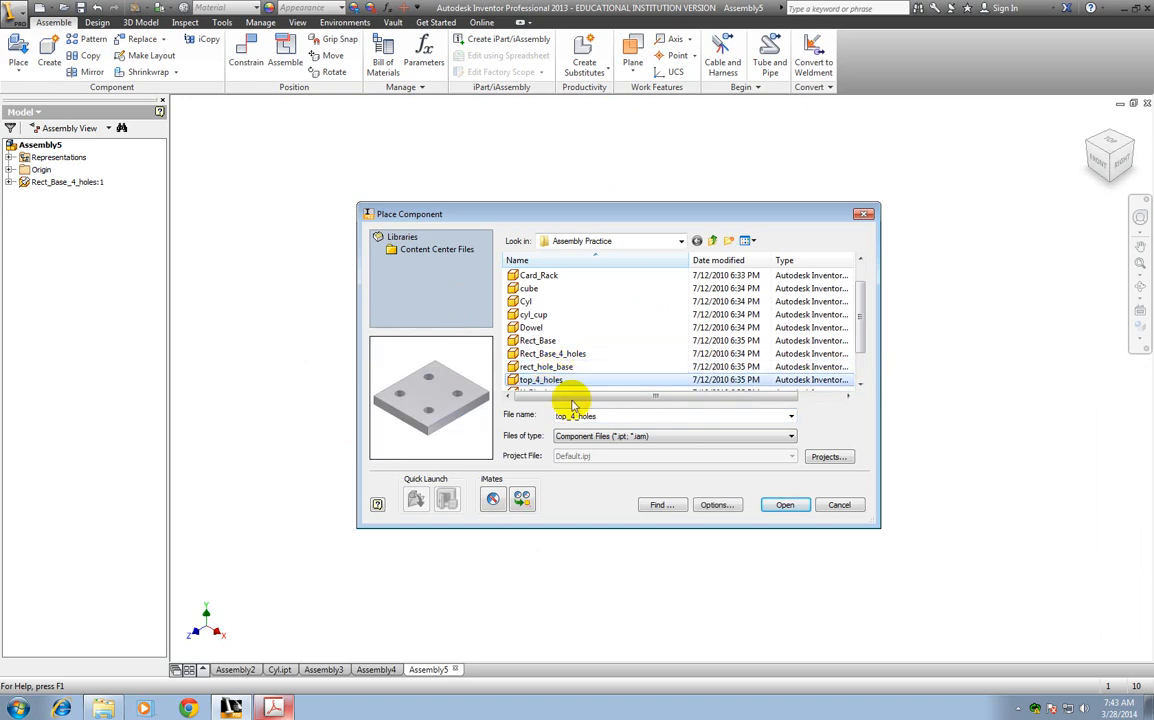
pyautogui.click(783, 506)
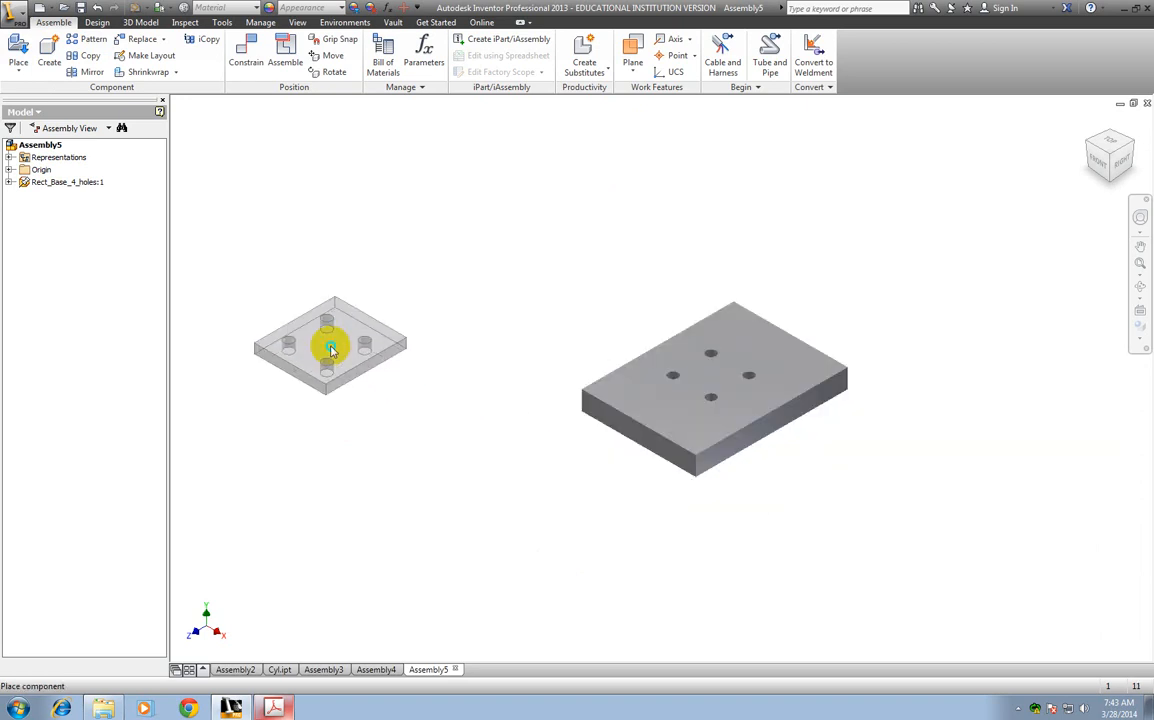
pyautogui.click(352, 348)
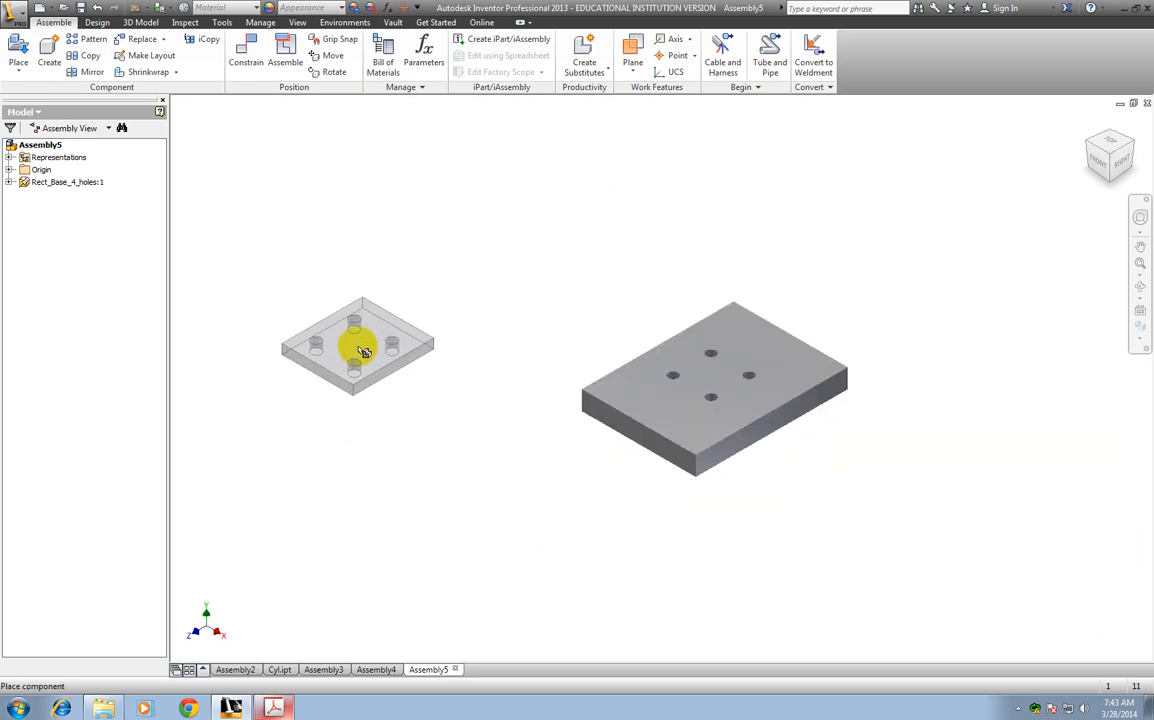
pyautogui.press('Escape')
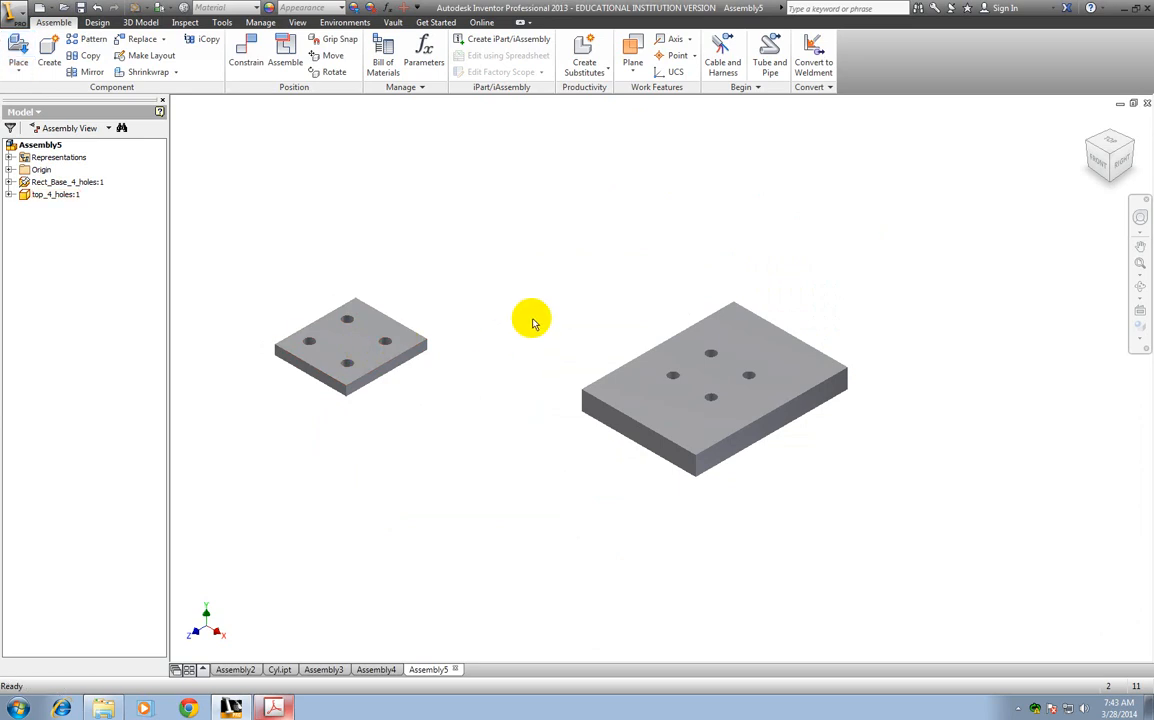
# Step: Try to align the small plate's four holes with the base's holes by eye, using the top view
pyautogui.moveTo(406, 336); pyautogui.dragTo(742, 357)
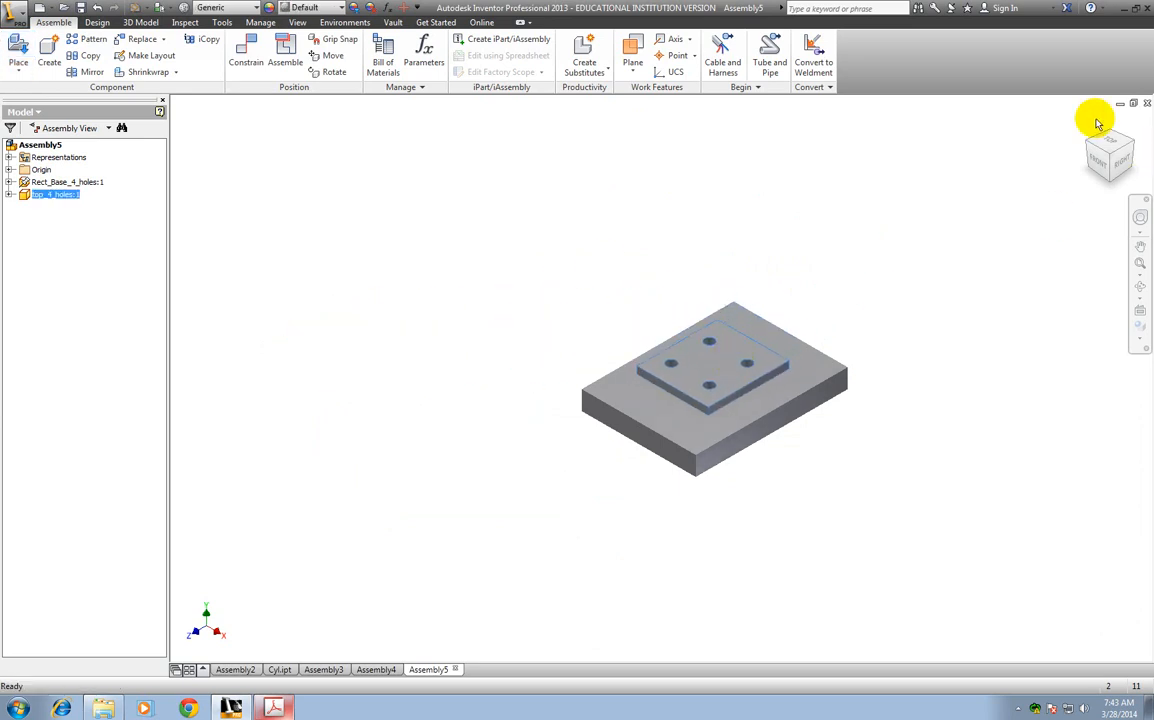
pyautogui.press('Escape')
pyautogui.click(1117, 145)
pyautogui.moveTo(618, 394); pyautogui.dragTo(627, 400)
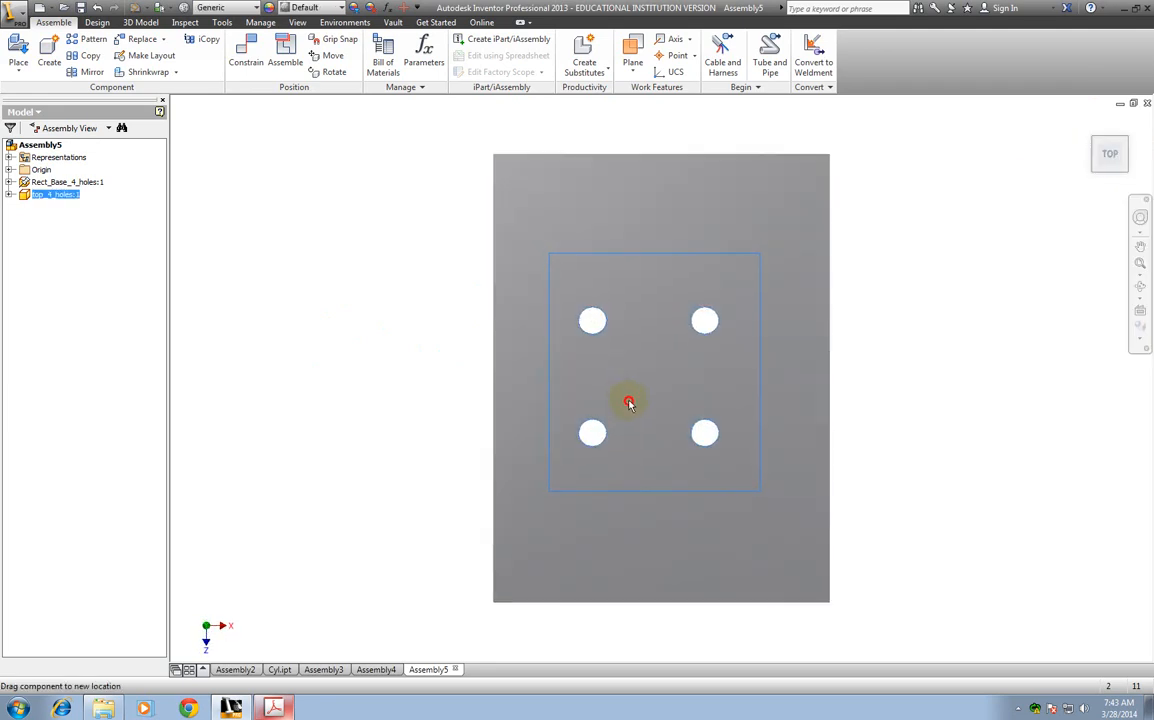
pyautogui.click(1099, 129)
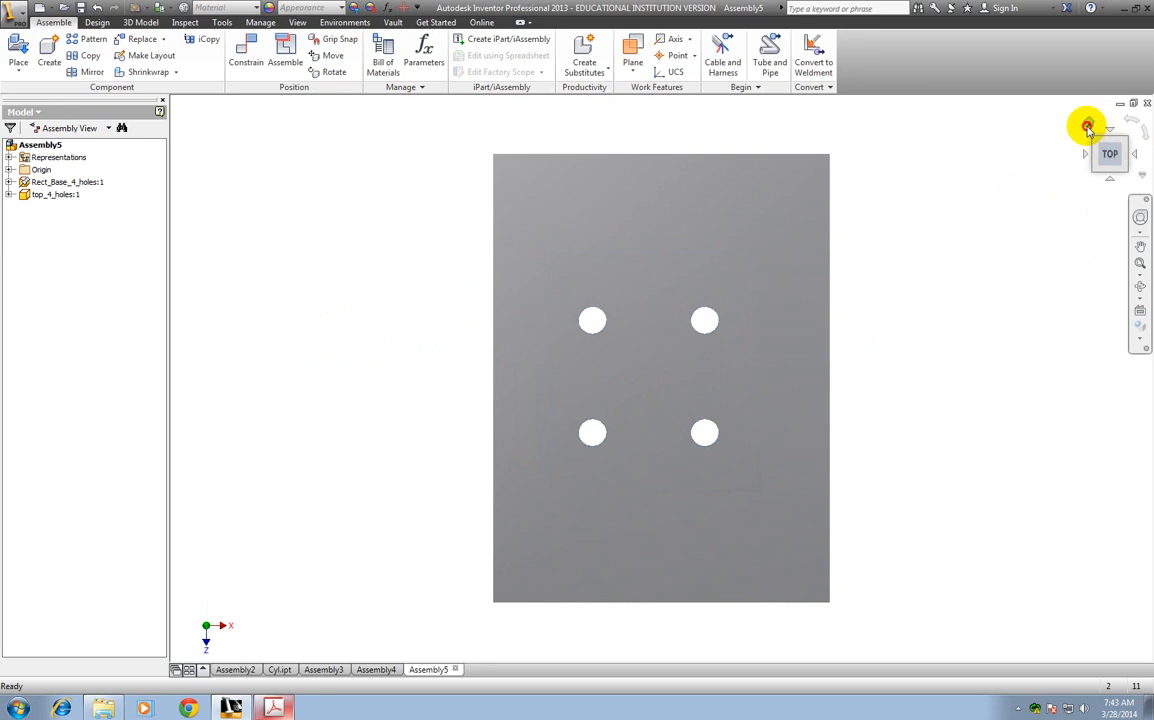
pyautogui.click(1088, 126)
# Step: Move the small four-hole plate off the base so it lies beside it, and clear the selection
pyautogui.moveTo(672, 298); pyautogui.dragTo(600, 287)
pyautogui.scroll(5, 700, 310)
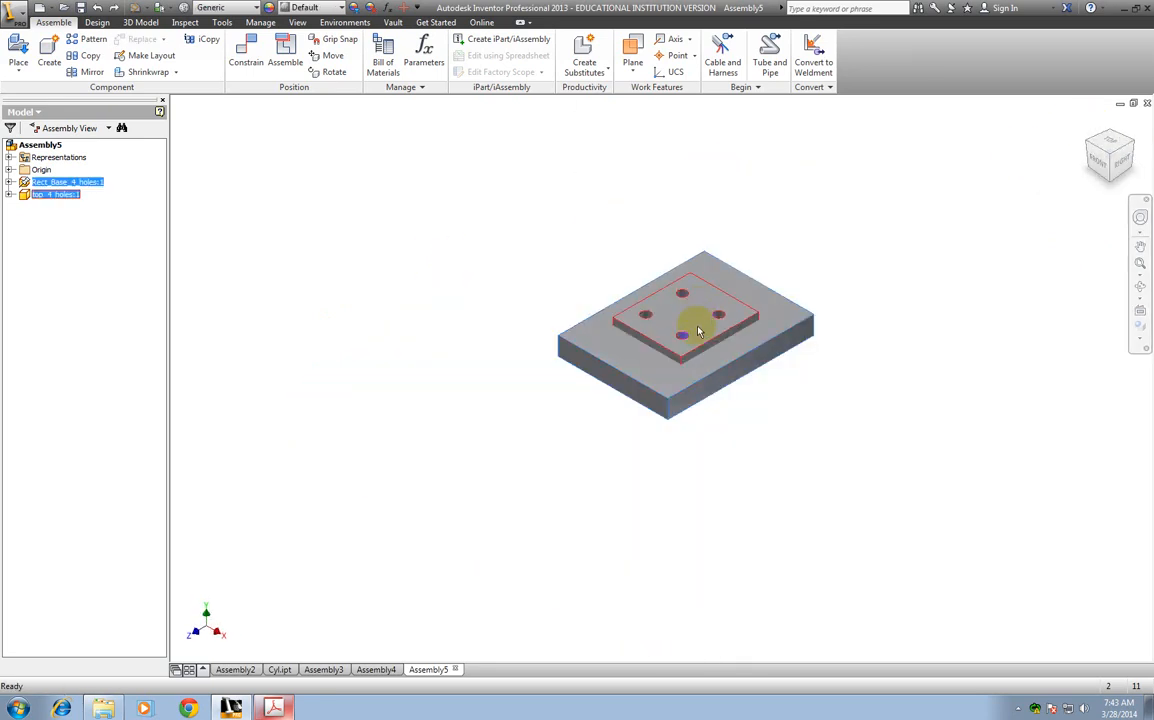
pyautogui.click(362, 286)
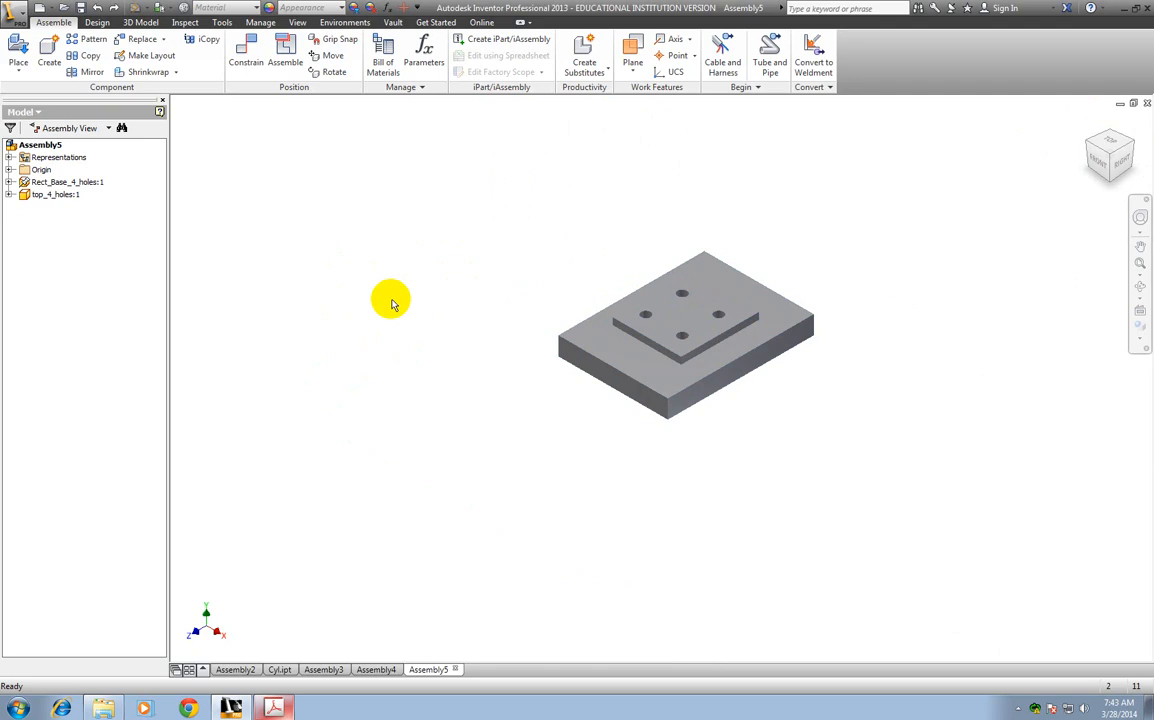
pyautogui.moveTo(670, 314); pyautogui.dragTo(524, 310)
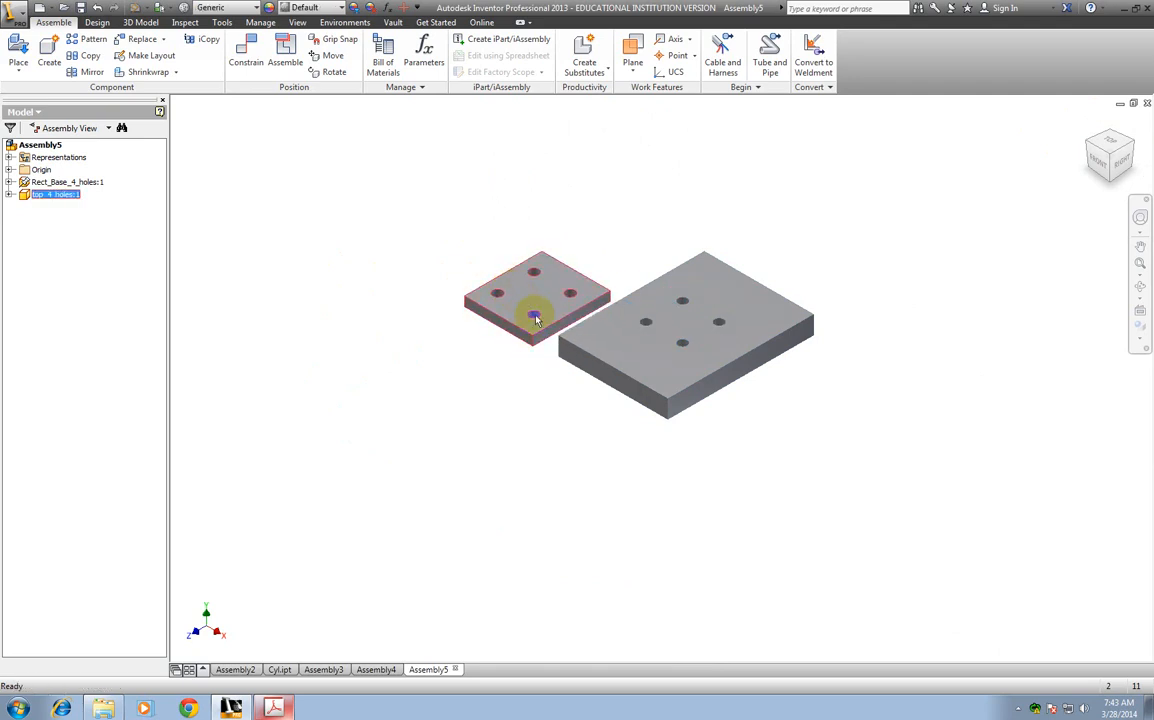
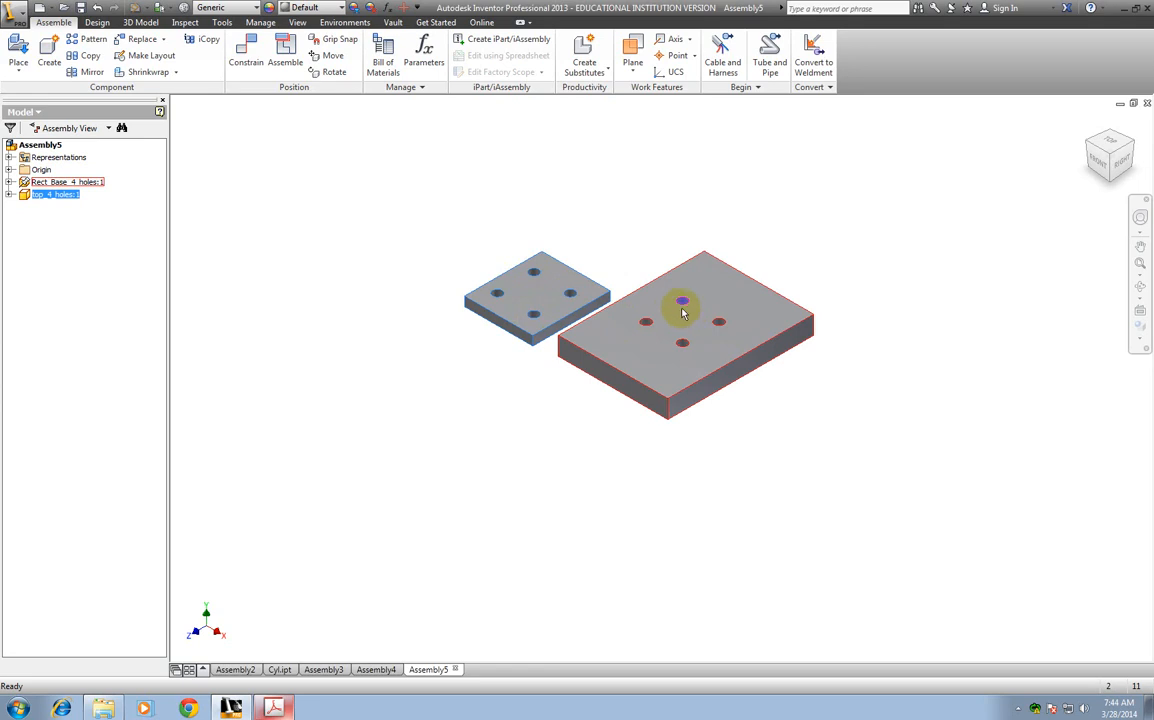
pyautogui.click(380, 180)
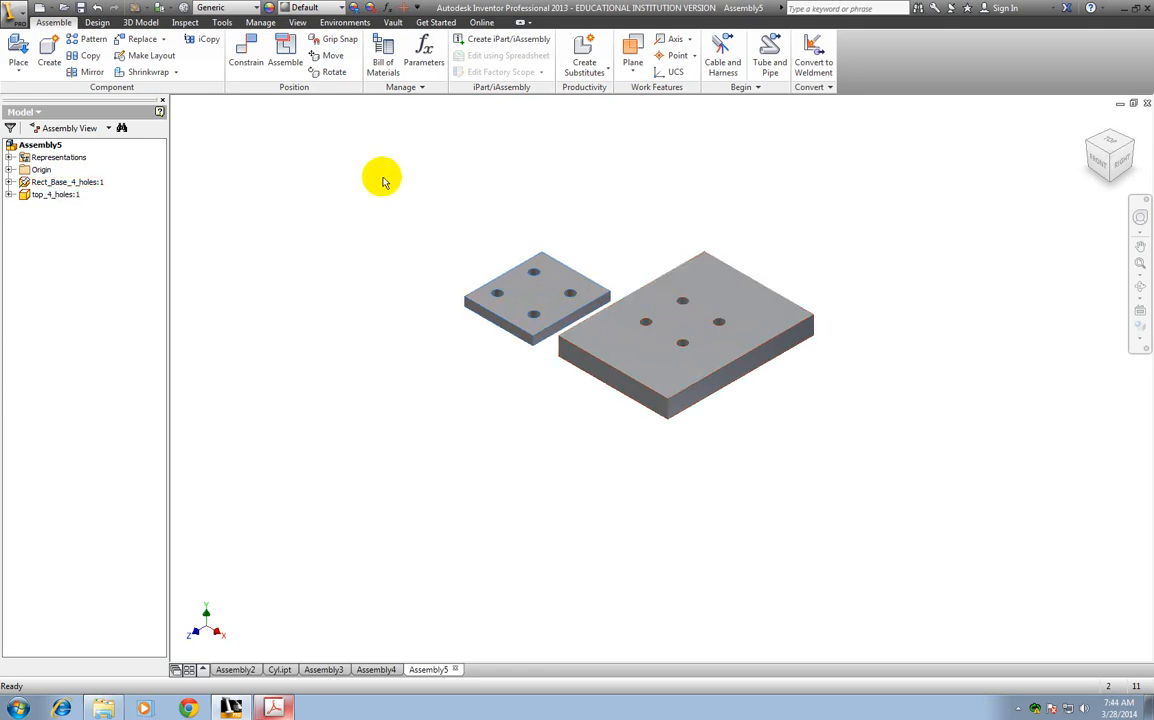
# Step: Apply an opposed Insert constraint with 0.000 in offset between the small plate's right hole's upper edge and the base's rear hole
pyautogui.click(242, 52)
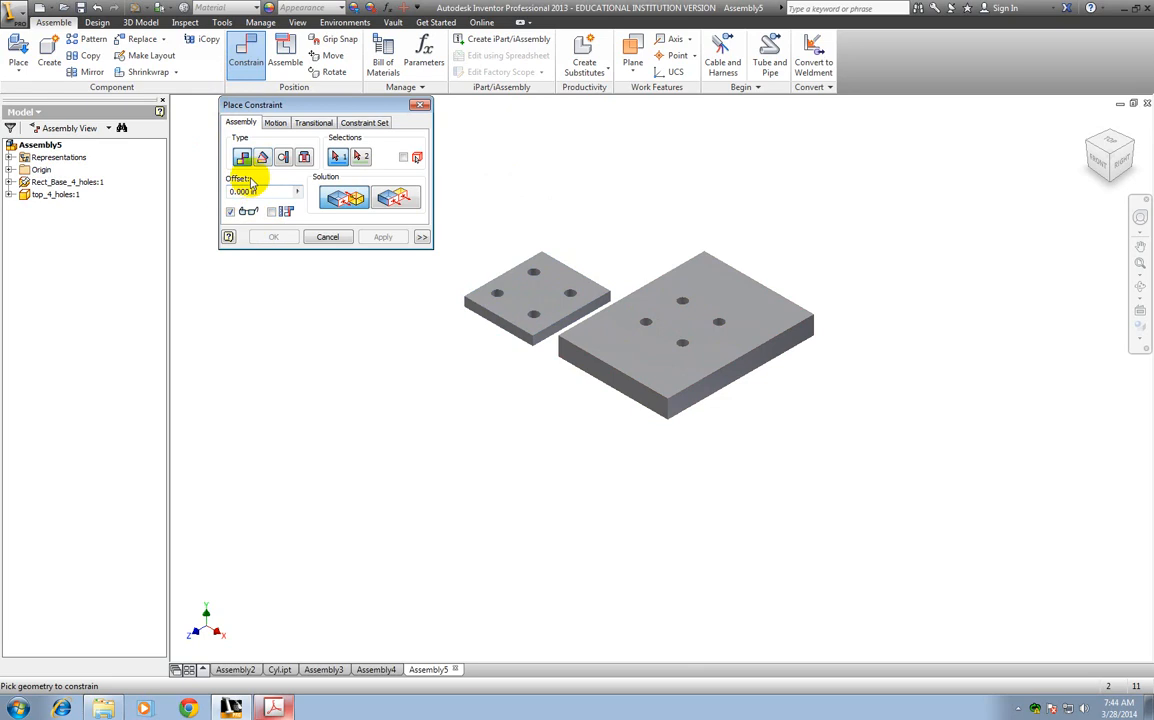
pyautogui.click(304, 157)
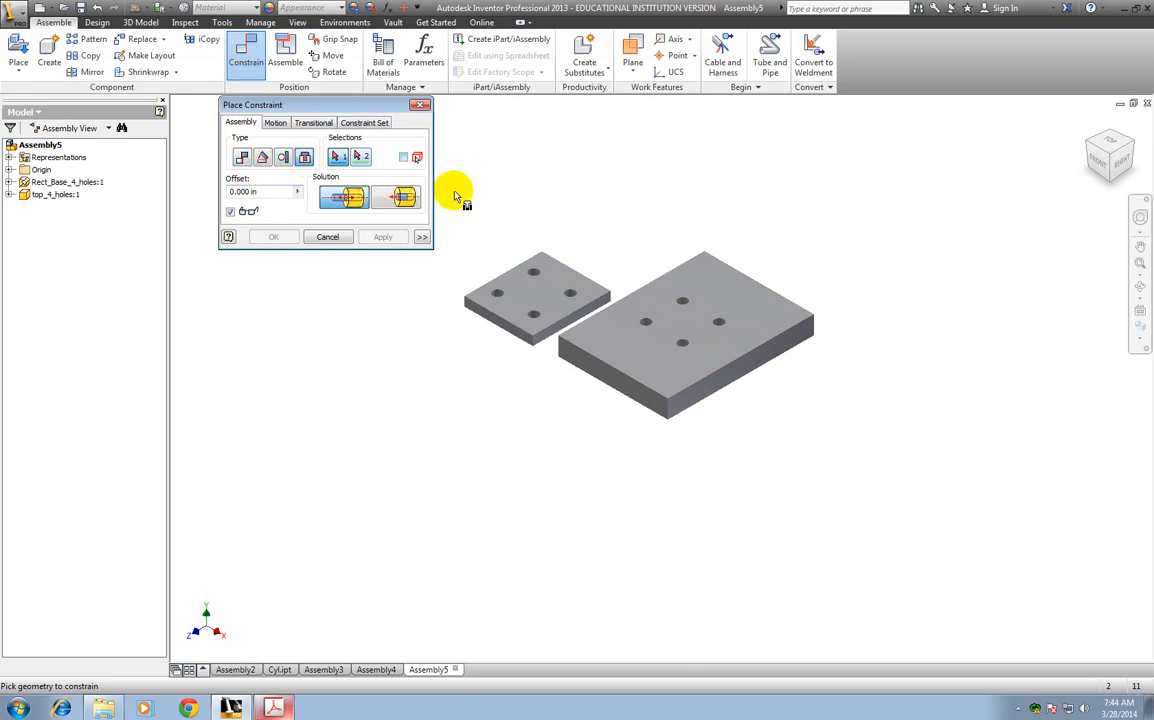
pyautogui.click(568, 297)
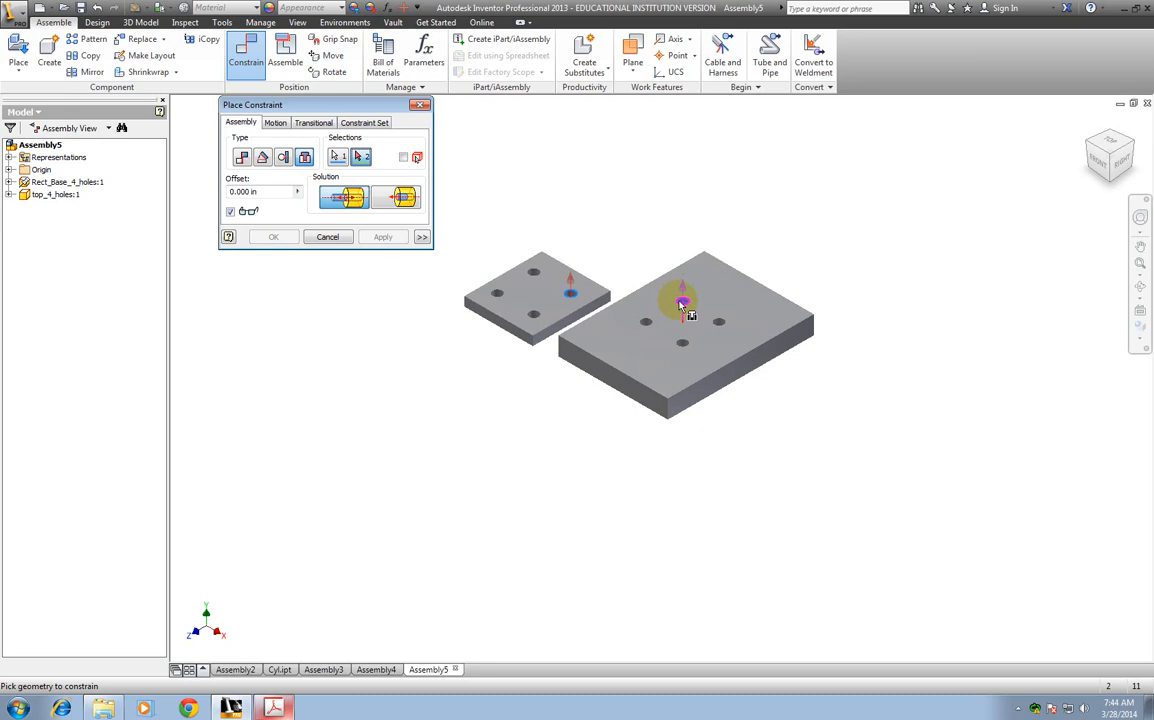
pyautogui.scroll(5, 572, 297)
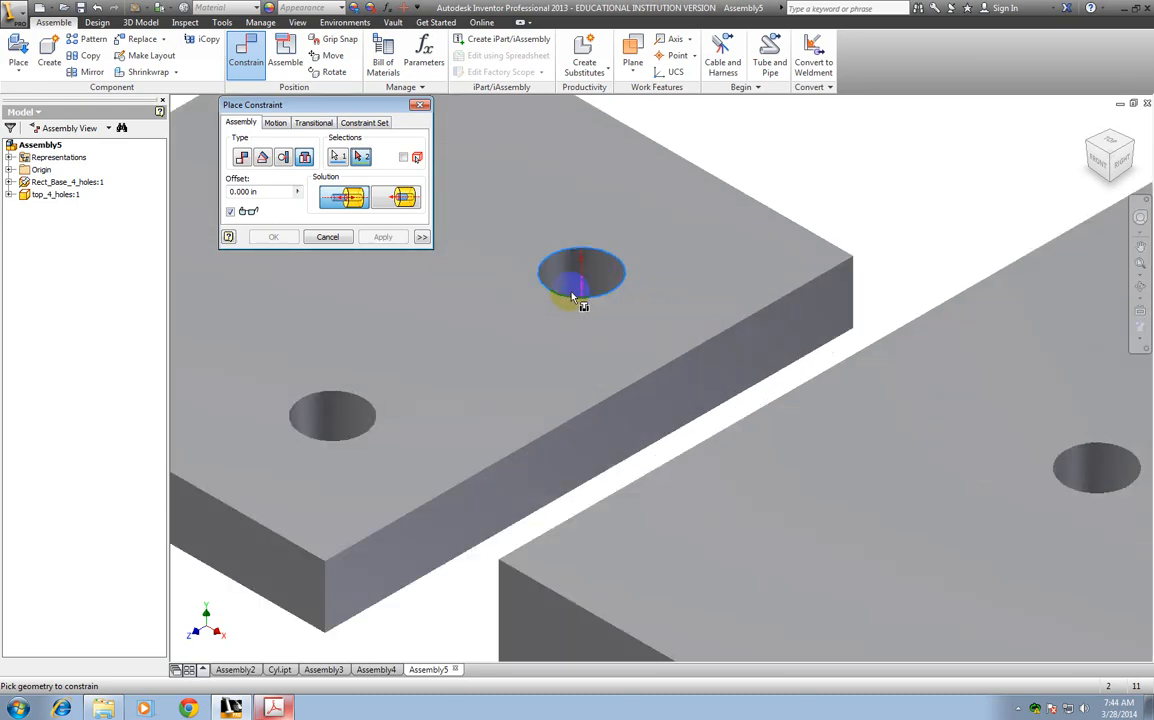
pyautogui.scroll(-5, 672, 268)
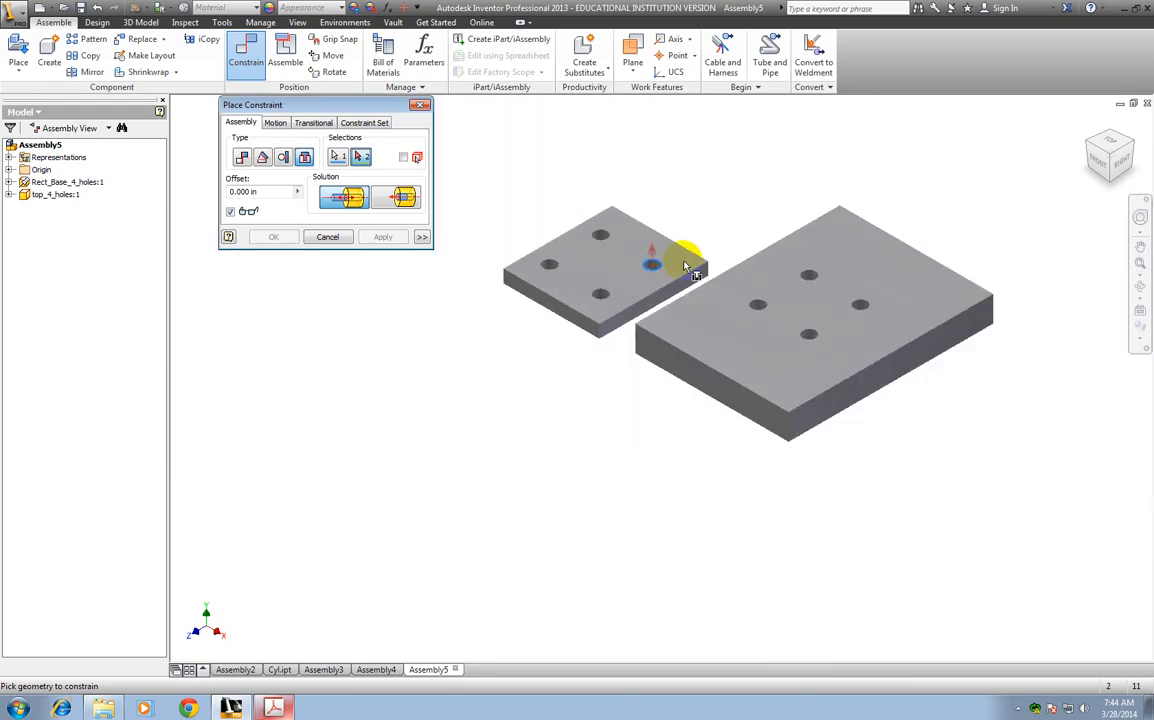
pyautogui.scroll(2, 818, 272)
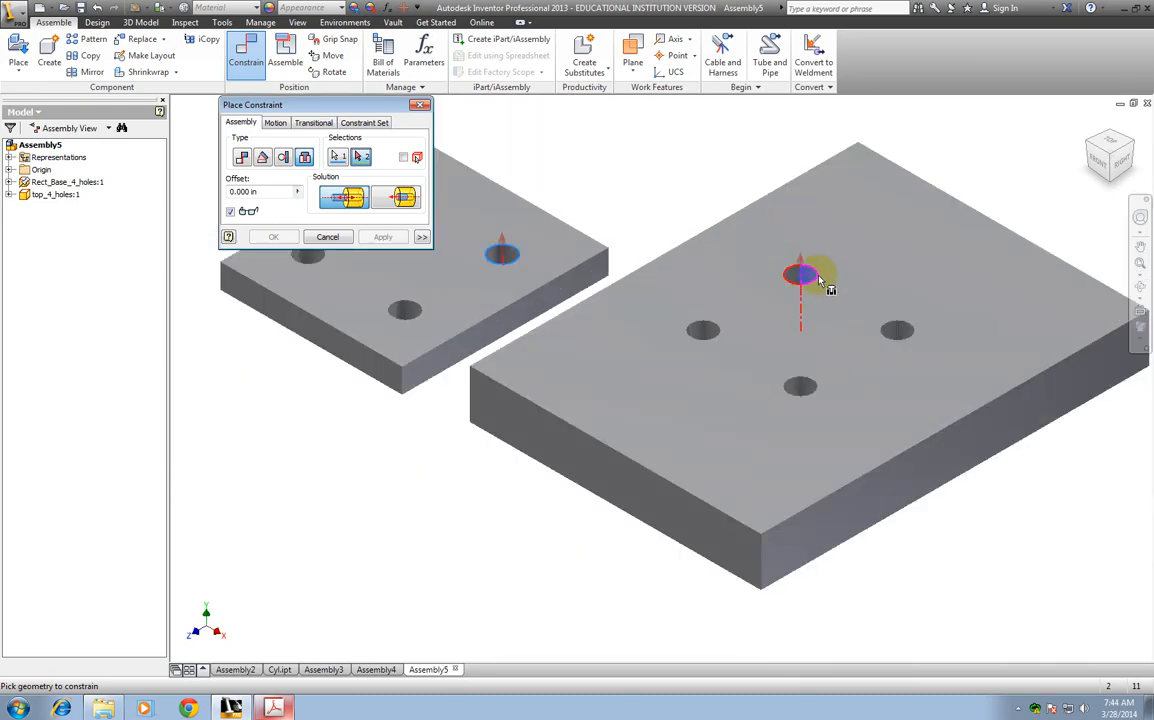
pyautogui.click(818, 280)
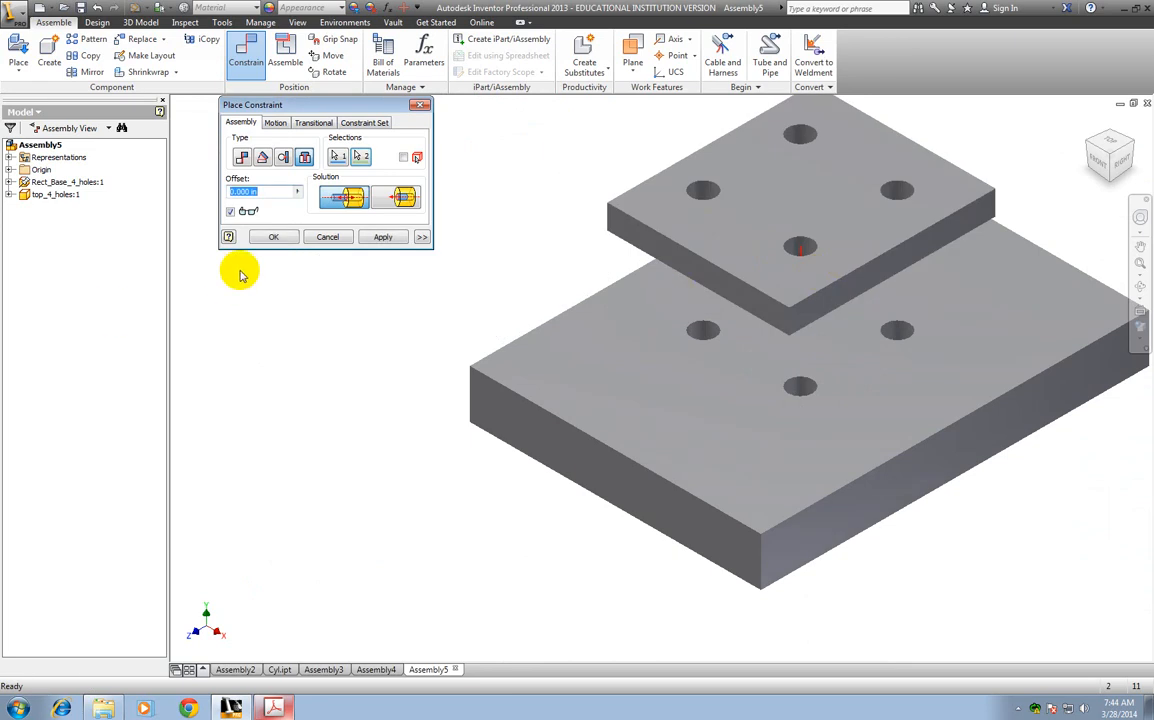
pyautogui.click(373, 240)
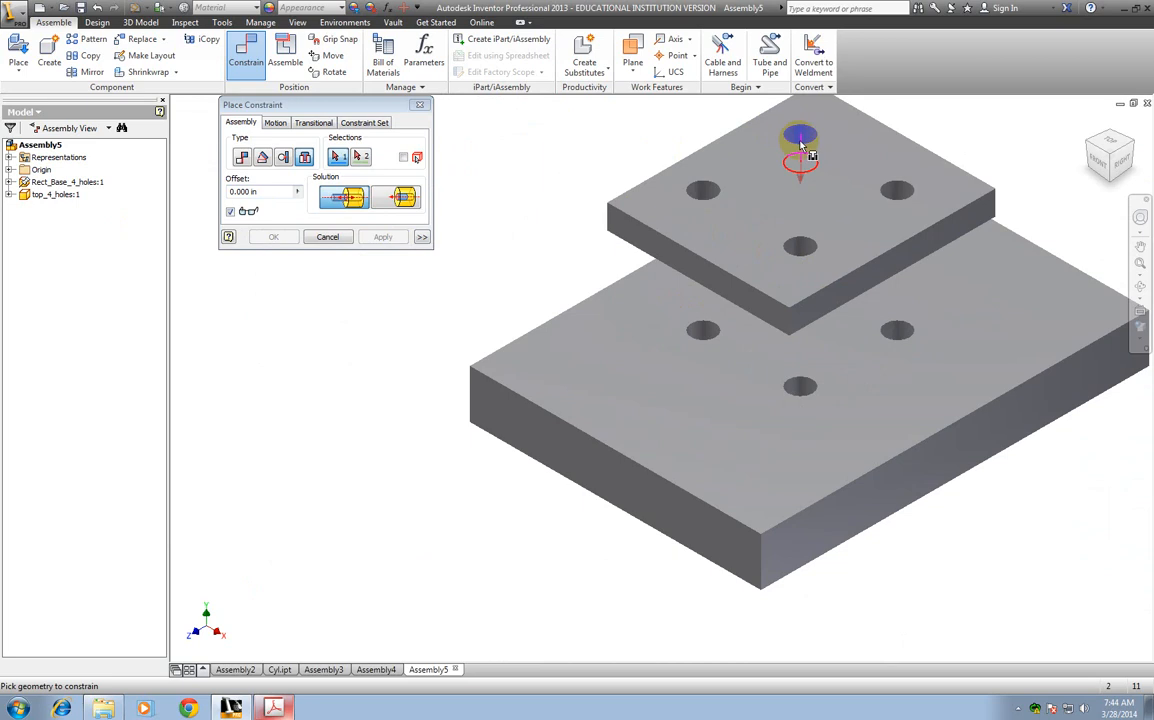
# Step: Apply an opposed Insert constraint with 0.000 in offset between the small plate's rear hole's lower edge and the base's front hole
pyautogui.click(800, 145)
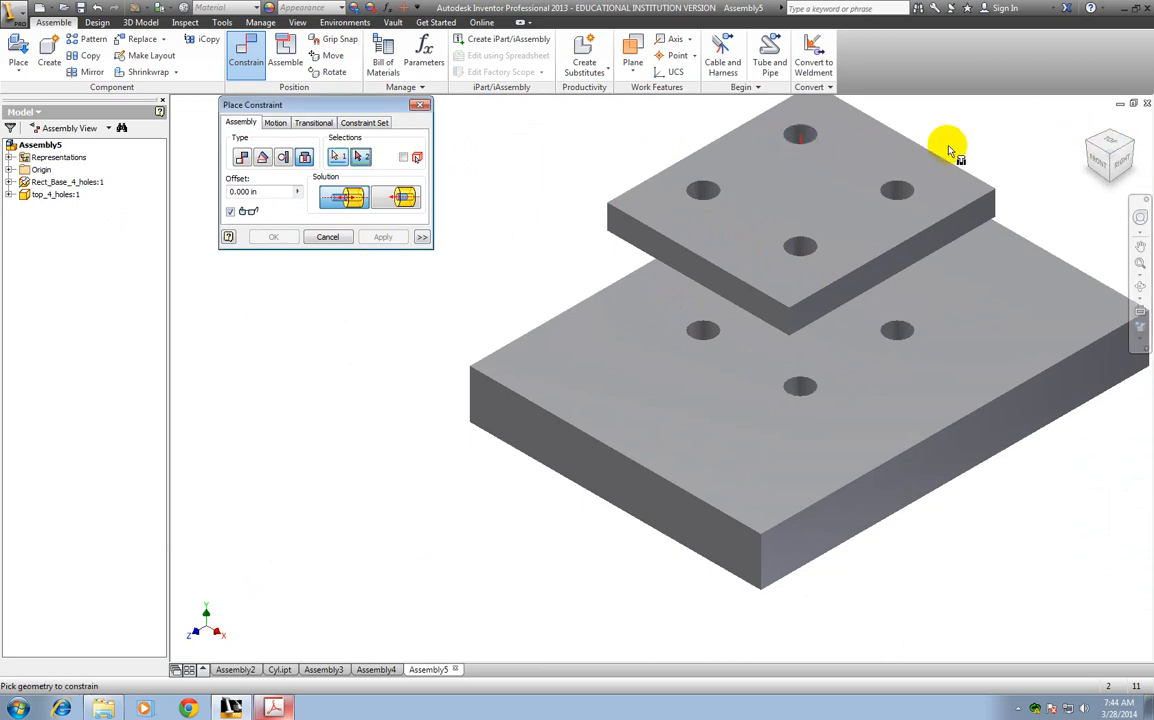
pyautogui.scroll(-4, 796, 146)
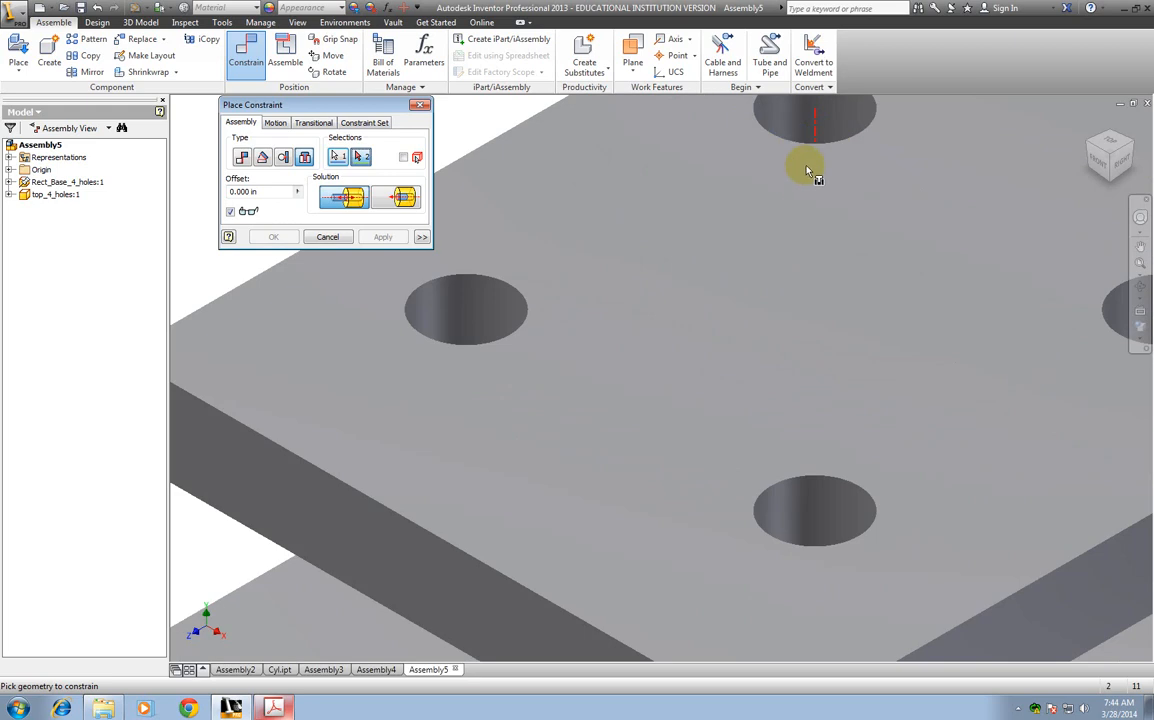
pyautogui.scroll(3, 825, 146)
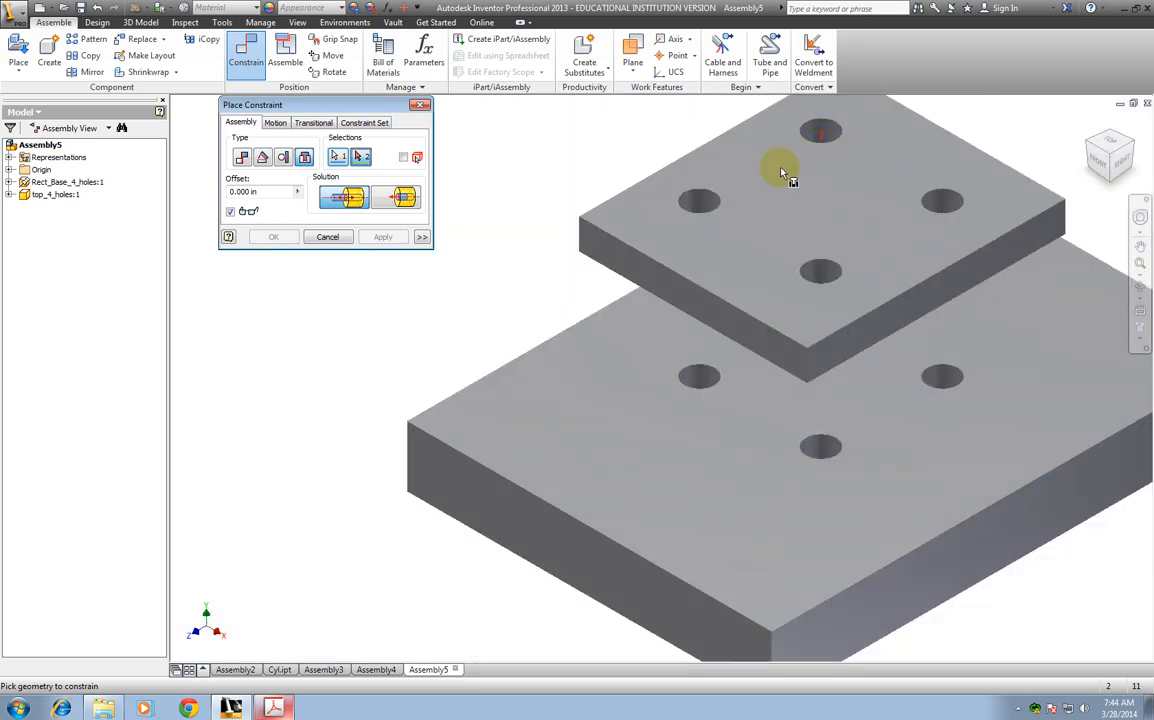
pyautogui.click(811, 455)
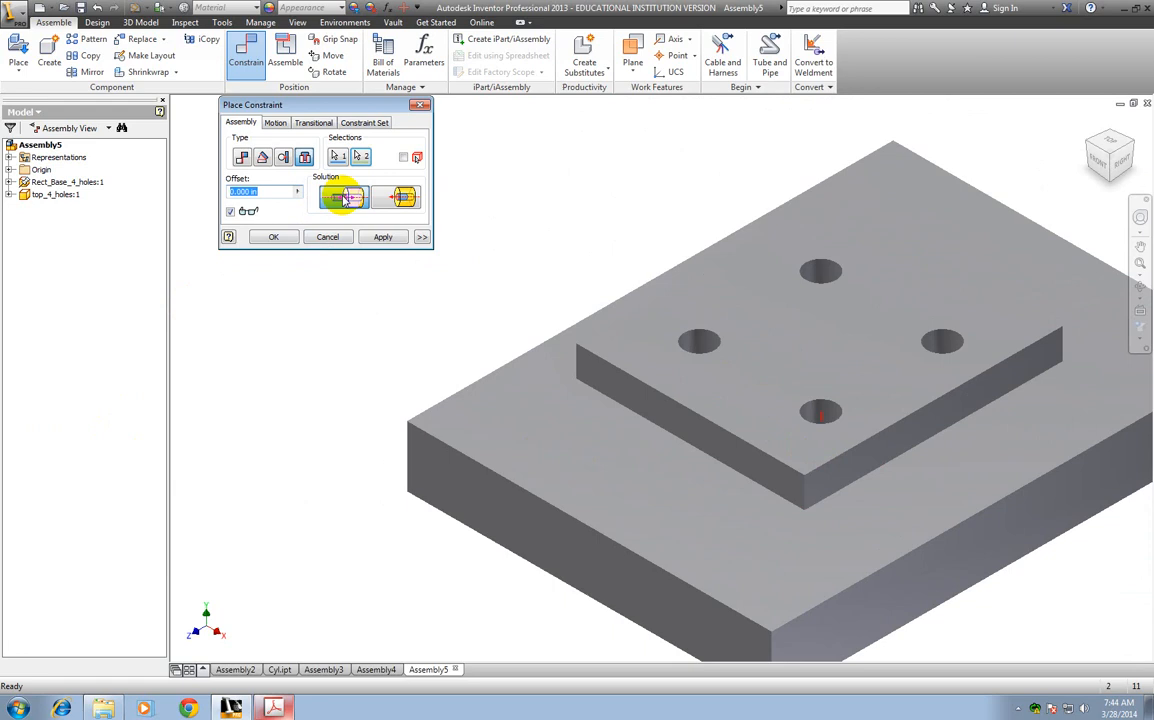
pyautogui.click(384, 236)
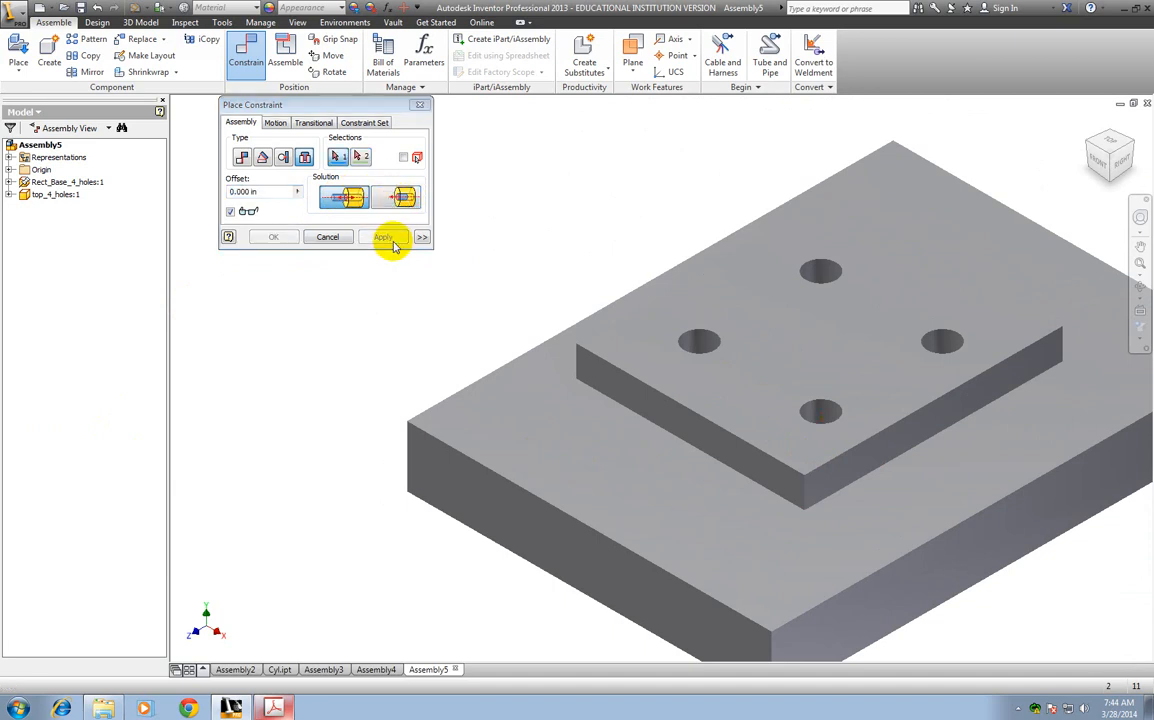
pyautogui.click(331, 238)
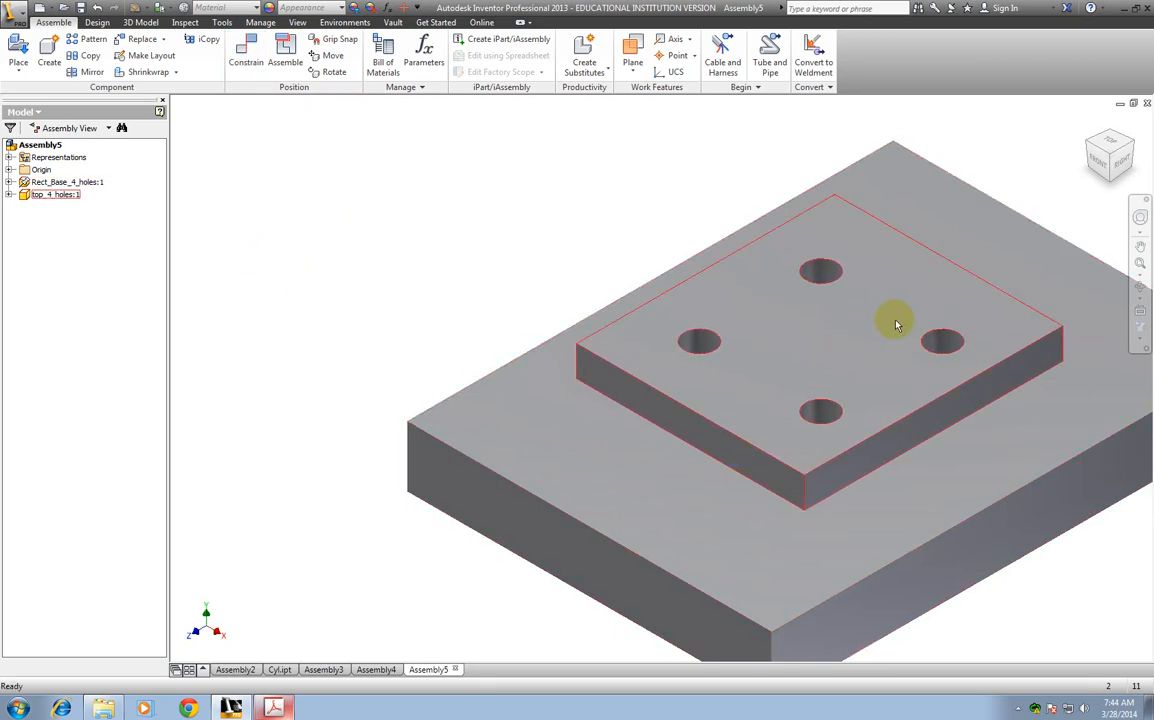
pyautogui.scroll(-3, 598, 230)
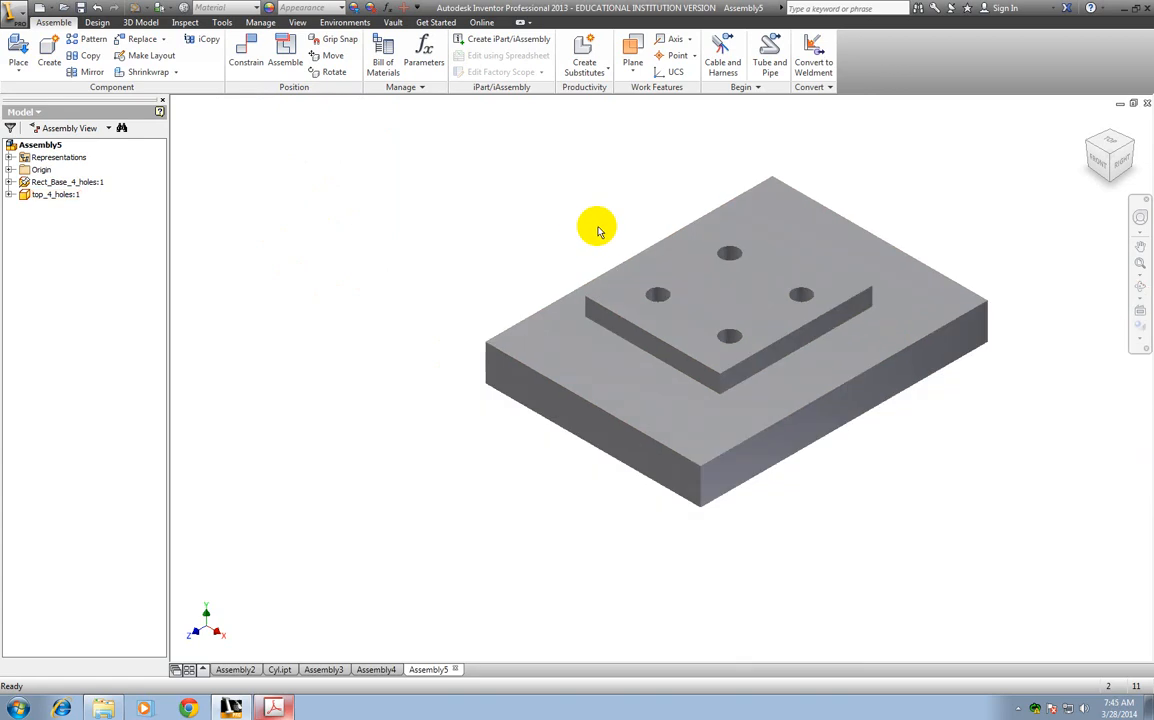
# Step: Create a new assembly from the English Standard (in).iam template
pyautogui.click(16, 12)
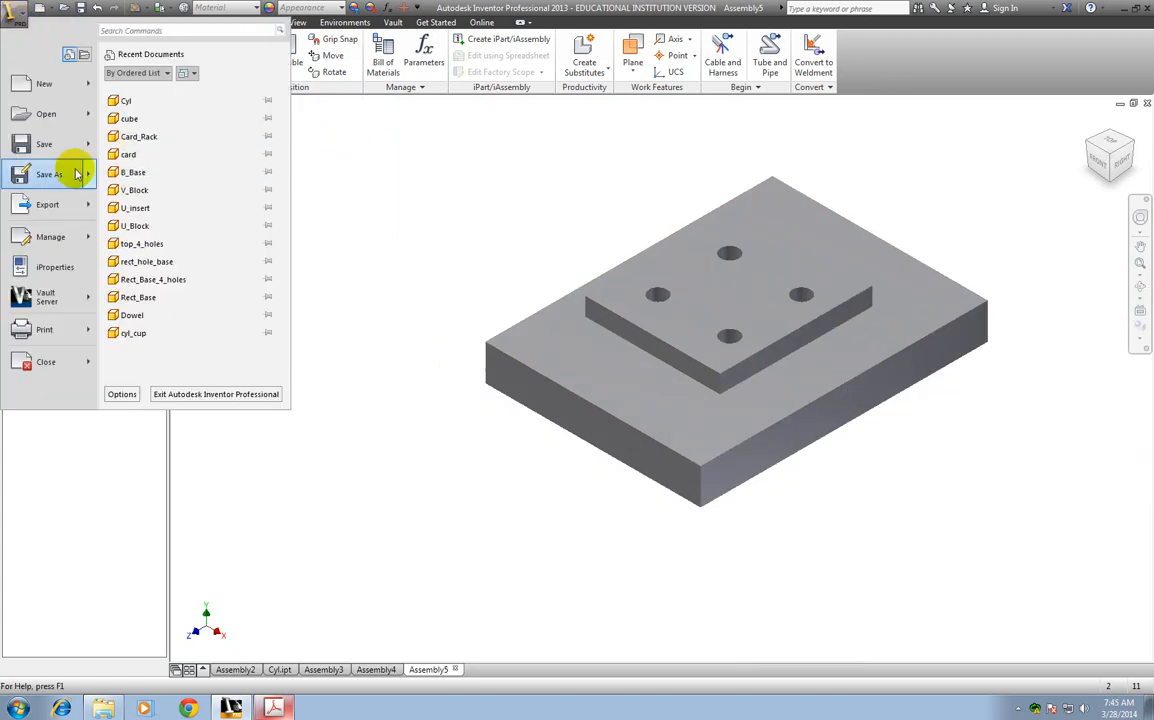
pyautogui.click(46, 86)
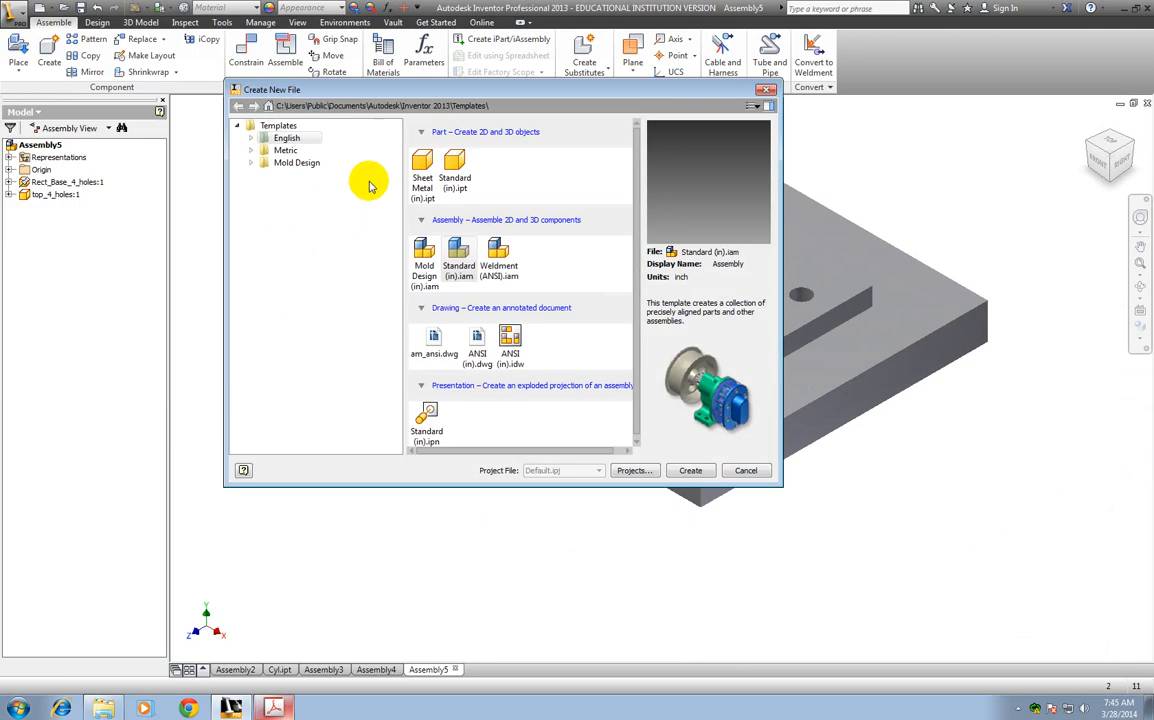
pyautogui.doubleClick(458, 252)
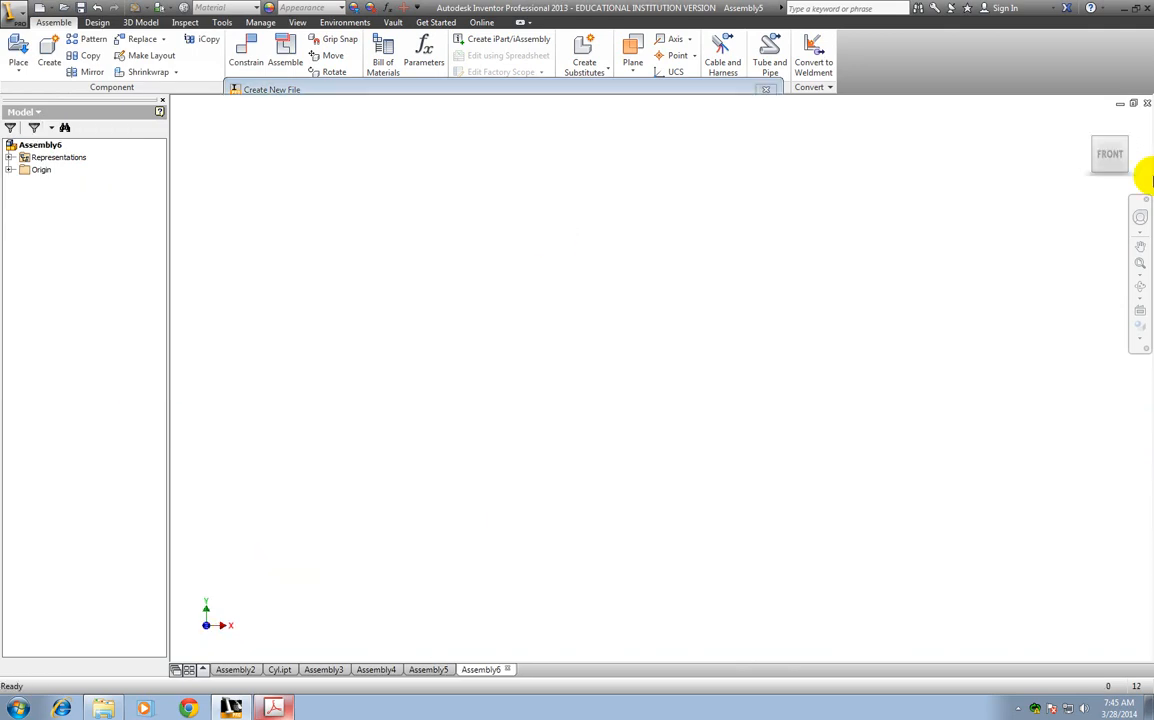
# Step: Look at exercise 6 in the Assbly_Constrts_DOF_Handout PDF in Adobe Acrobat and return to Inventor
pyautogui.click(272, 708)
pyautogui.scroll(-10, 443, 535)
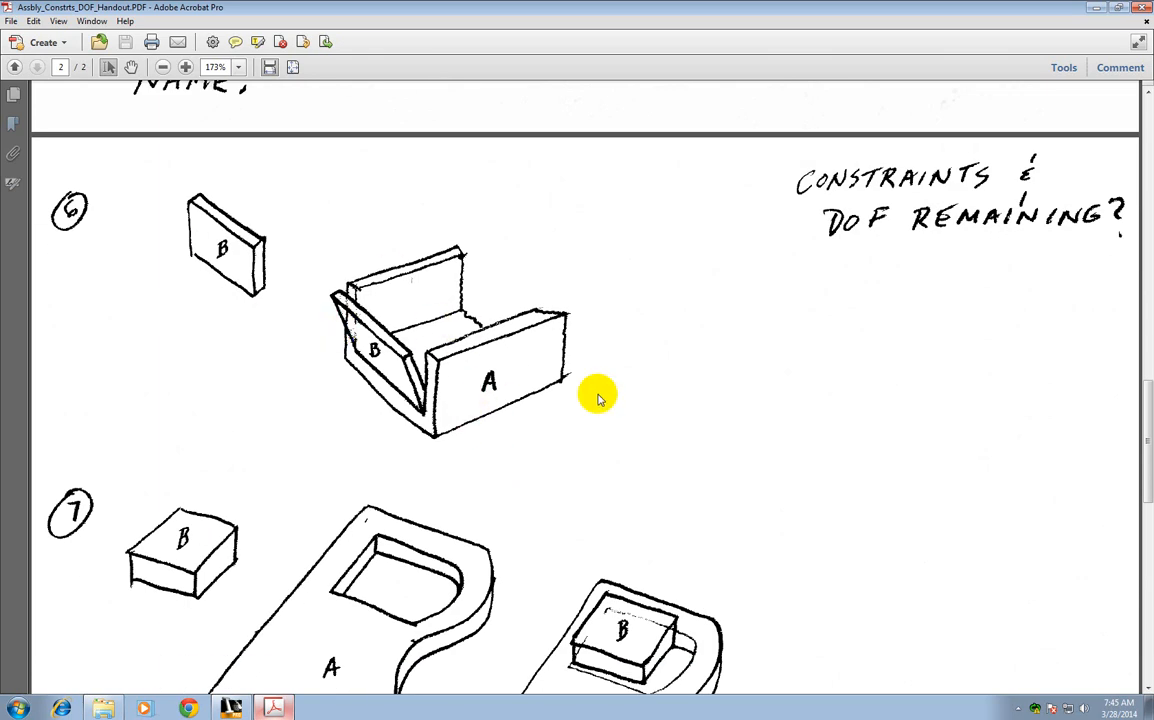
pyautogui.scroll(-1, 590, 396)
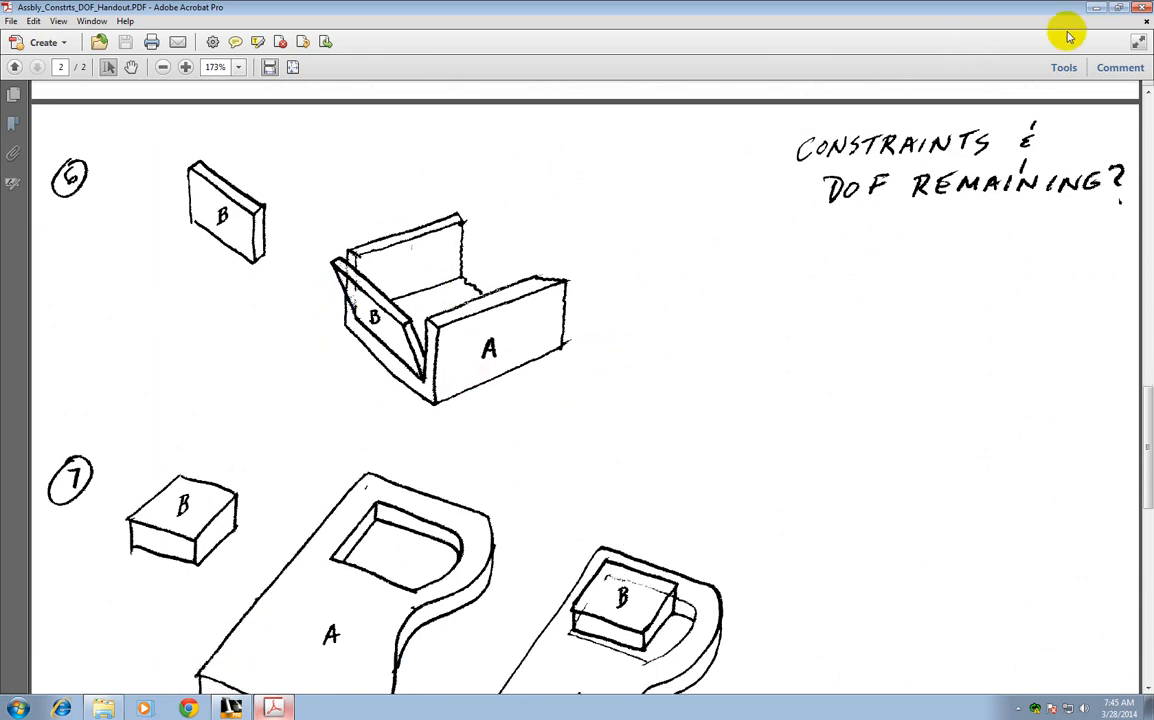
pyautogui.click(1094, 10)
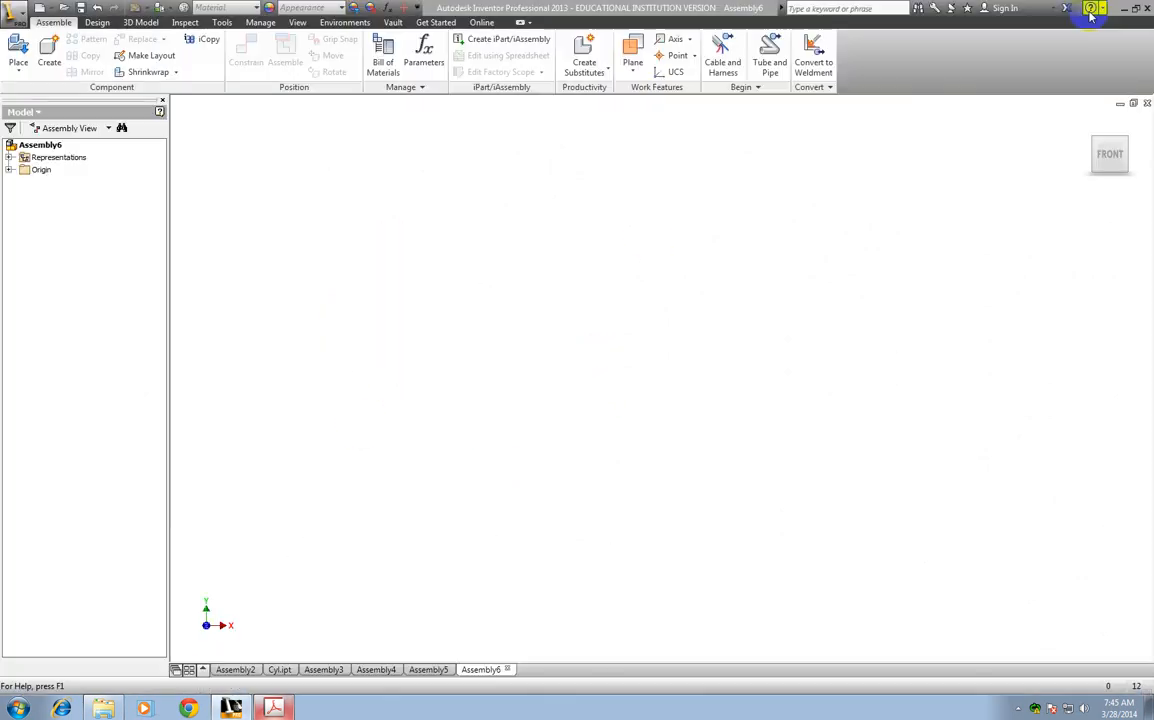
# Step: Place the U_Block part from the Assembly Practice folder as the first component of the assembly
pyautogui.click(18, 46)
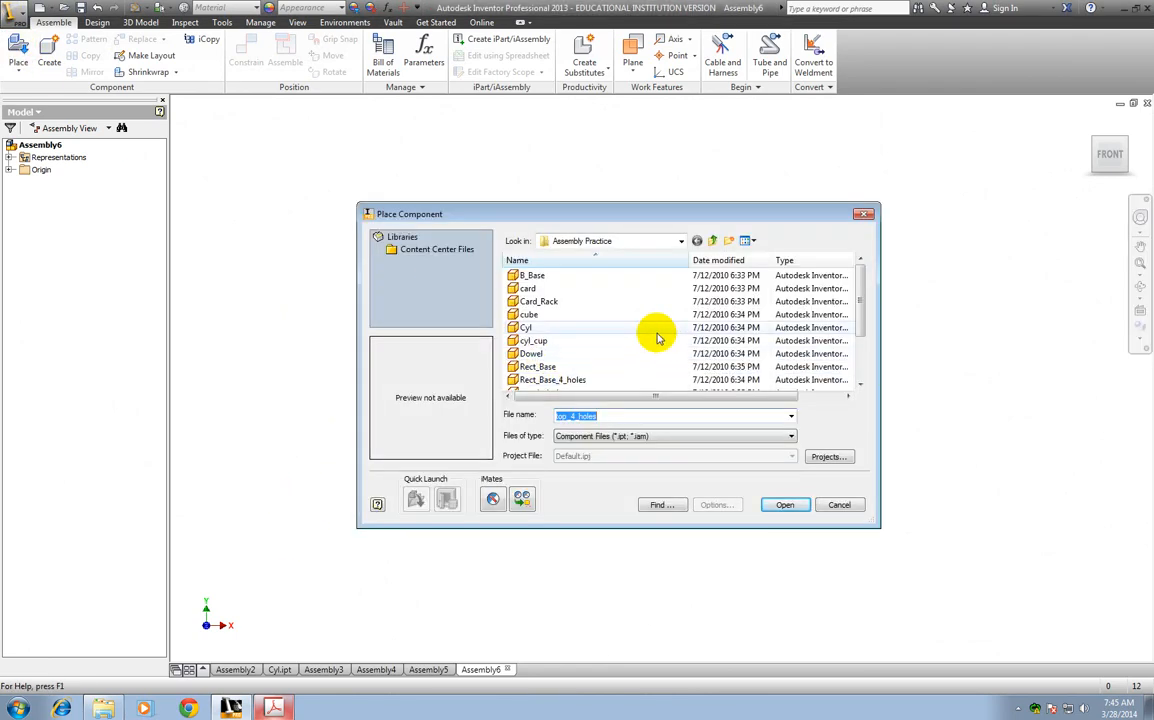
pyautogui.click(859, 385)
pyautogui.click(859, 385)
pyautogui.click(859, 385)
pyautogui.click(859, 385)
pyautogui.click(859, 386)
pyautogui.click(536, 367)
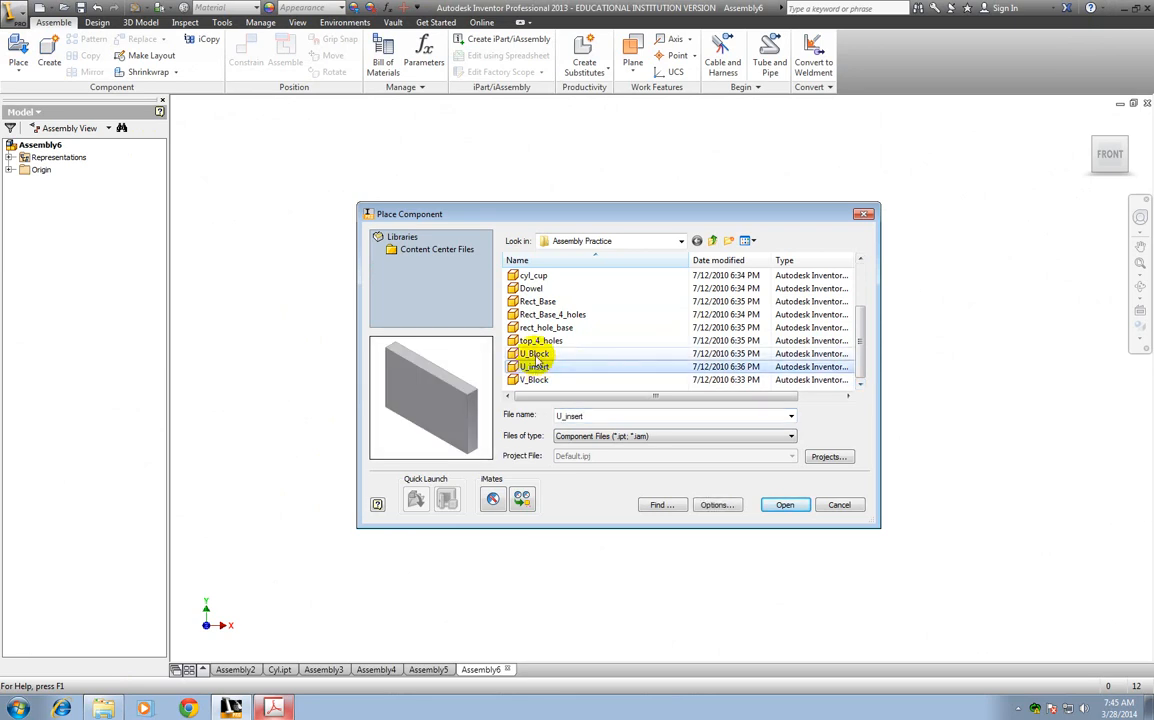
pyautogui.click(536, 356)
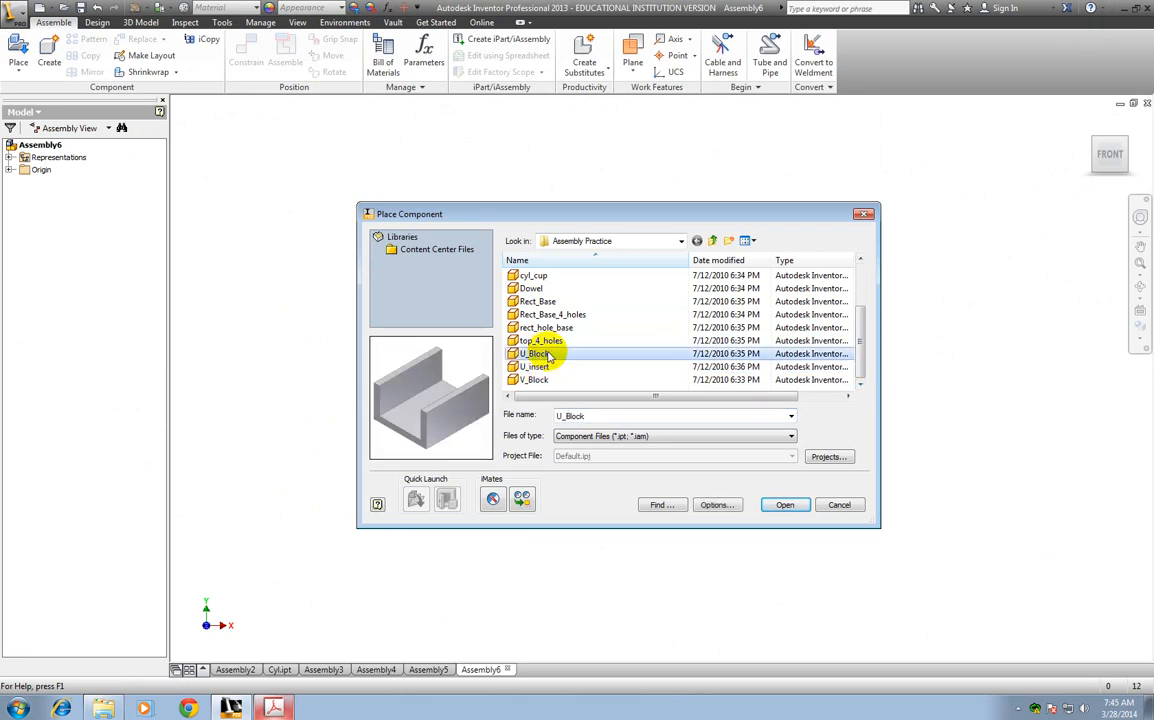
pyautogui.click(785, 505)
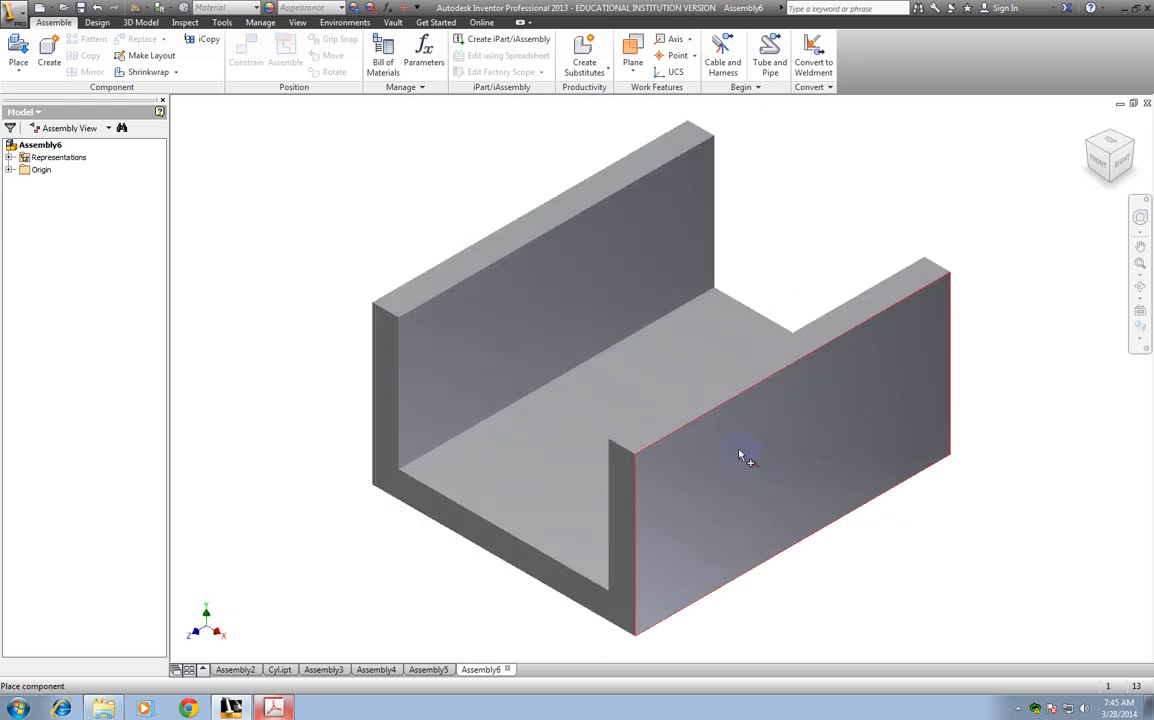
pyautogui.click(751, 467)
# Step: Place one instance of the U_insert part and move it away from the U_Block's open front end
pyautogui.click(18, 55)
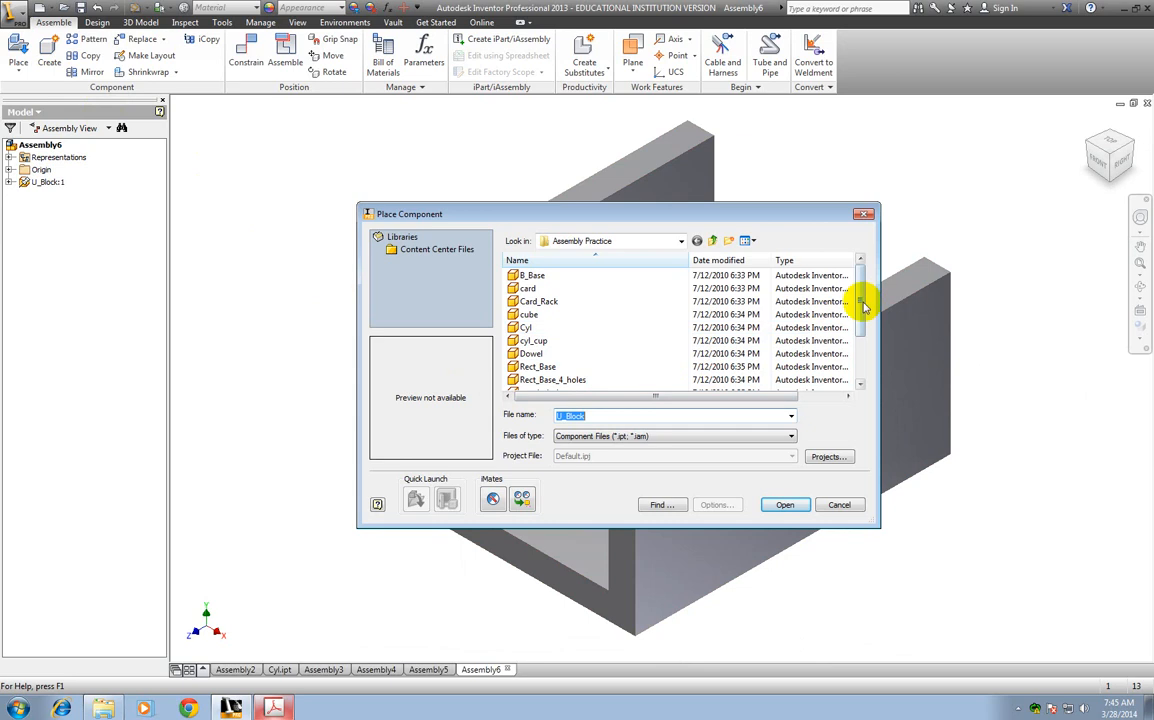
pyautogui.moveTo(859, 305); pyautogui.dragTo(862, 340)
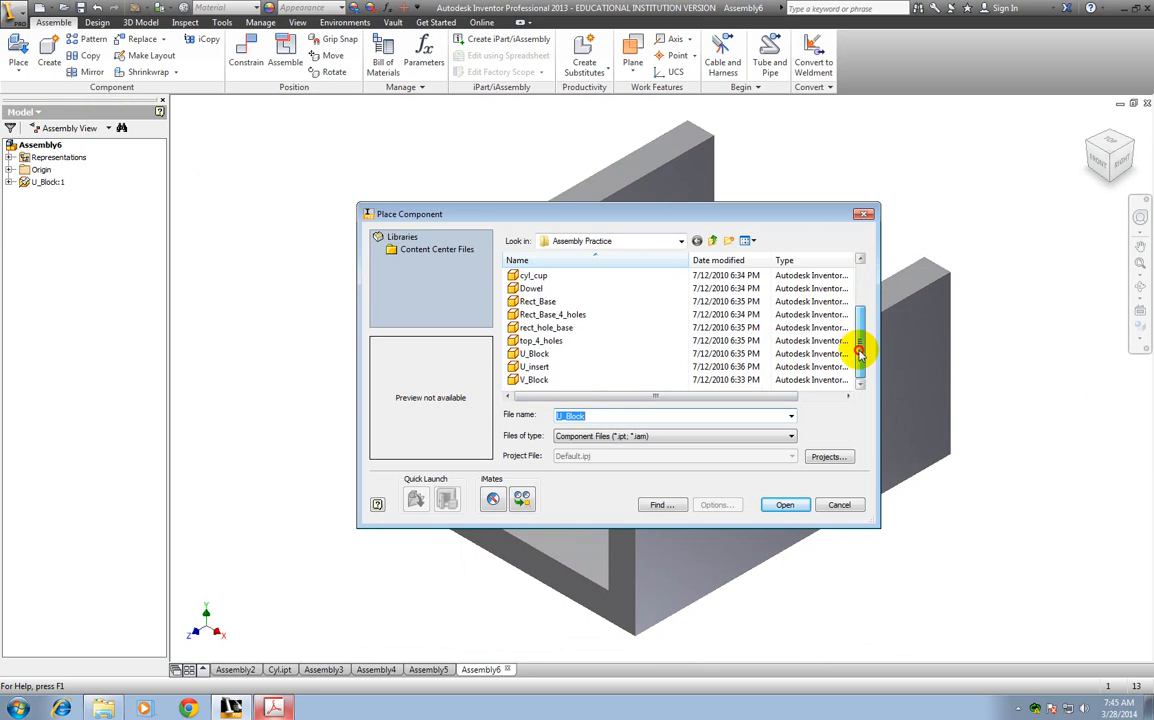
pyautogui.click(537, 367)
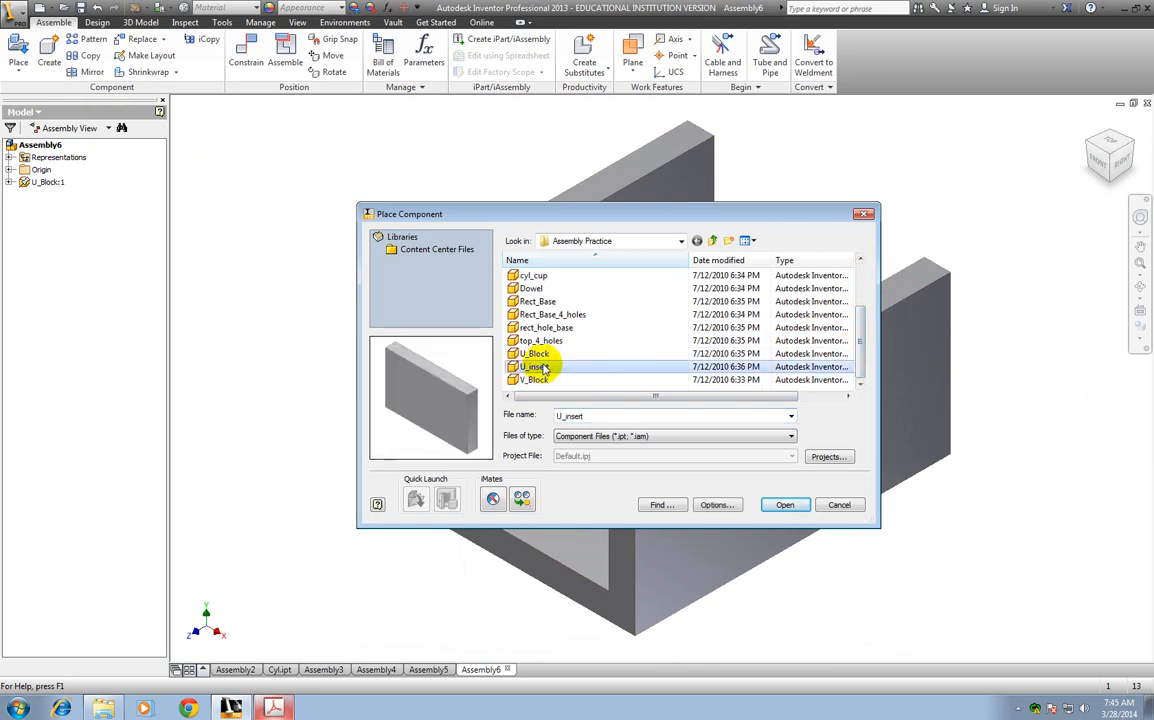
pyautogui.click(785, 505)
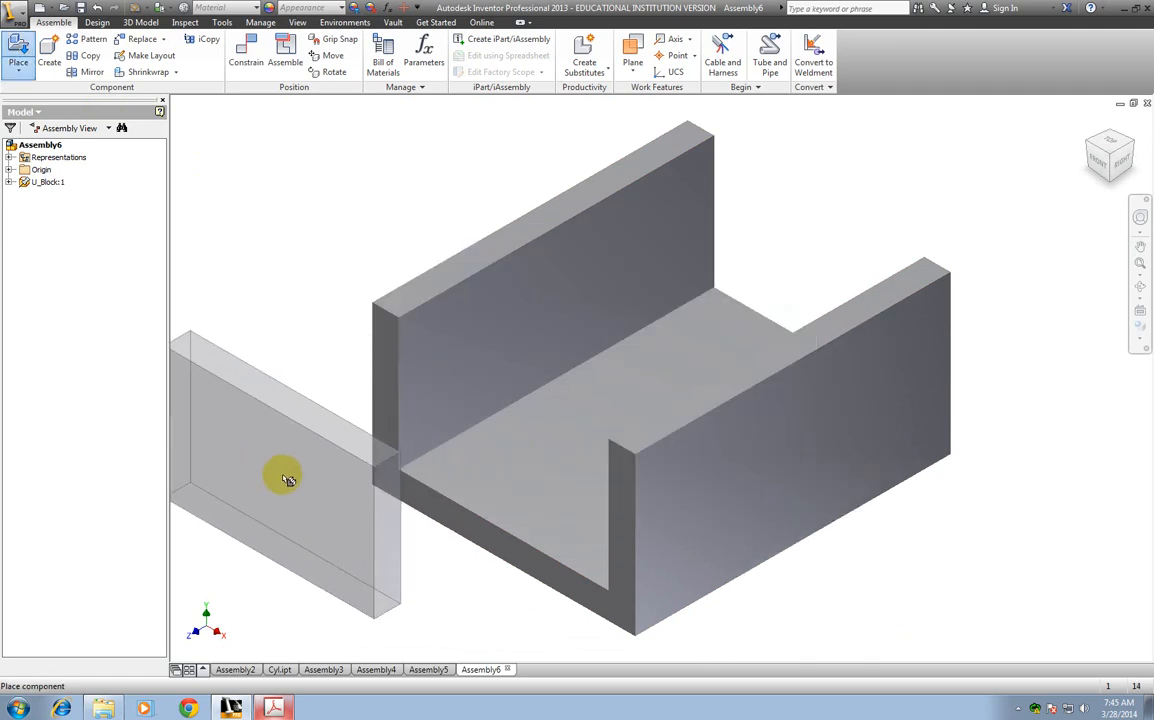
pyautogui.click(285, 480)
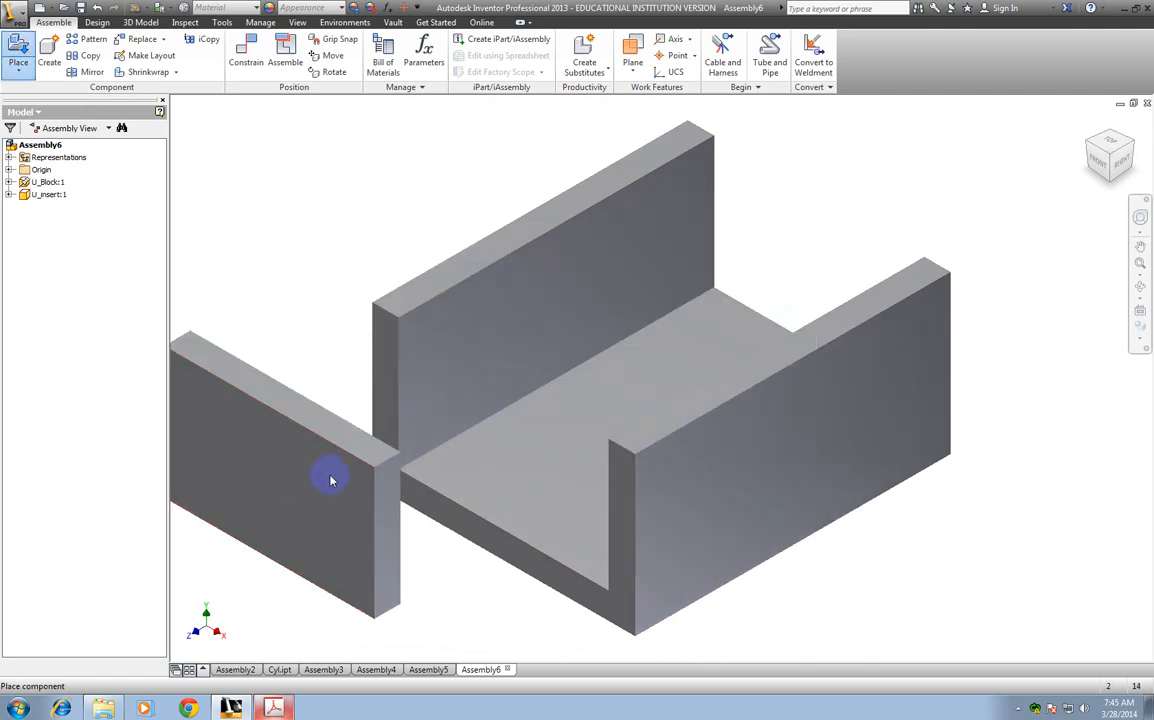
pyautogui.press('Escape')
pyautogui.scroll(3, 955, 320)
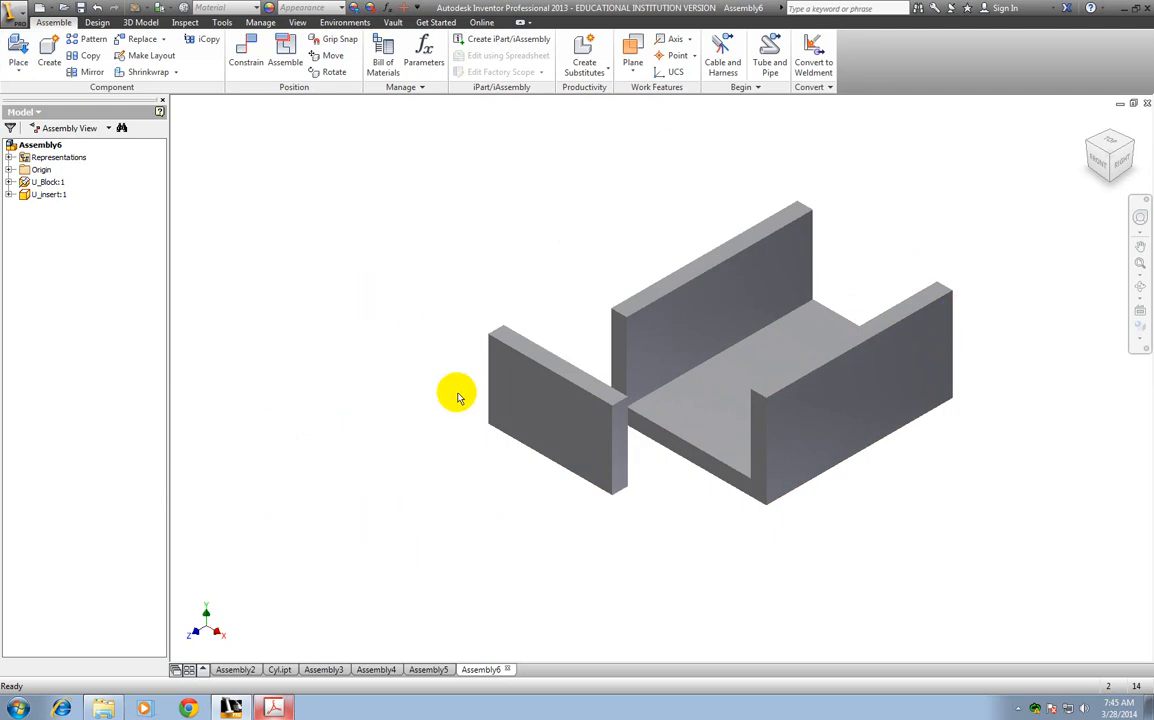
pyautogui.moveTo(523, 386); pyautogui.dragTo(451, 343)
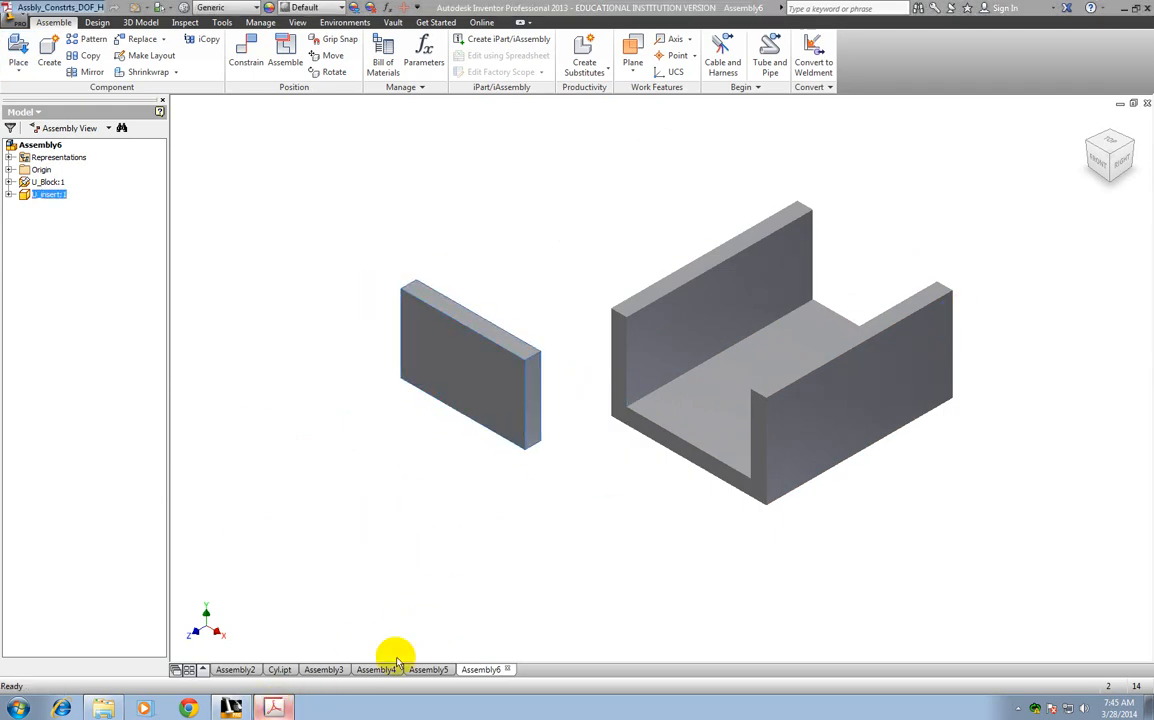
# Step: Following exercise 6 in the handout, mate the U_insert's lower front edge to the U_Block floor's front edge with 0.000 in offset
pyautogui.hotkey('alt', 'Tab')
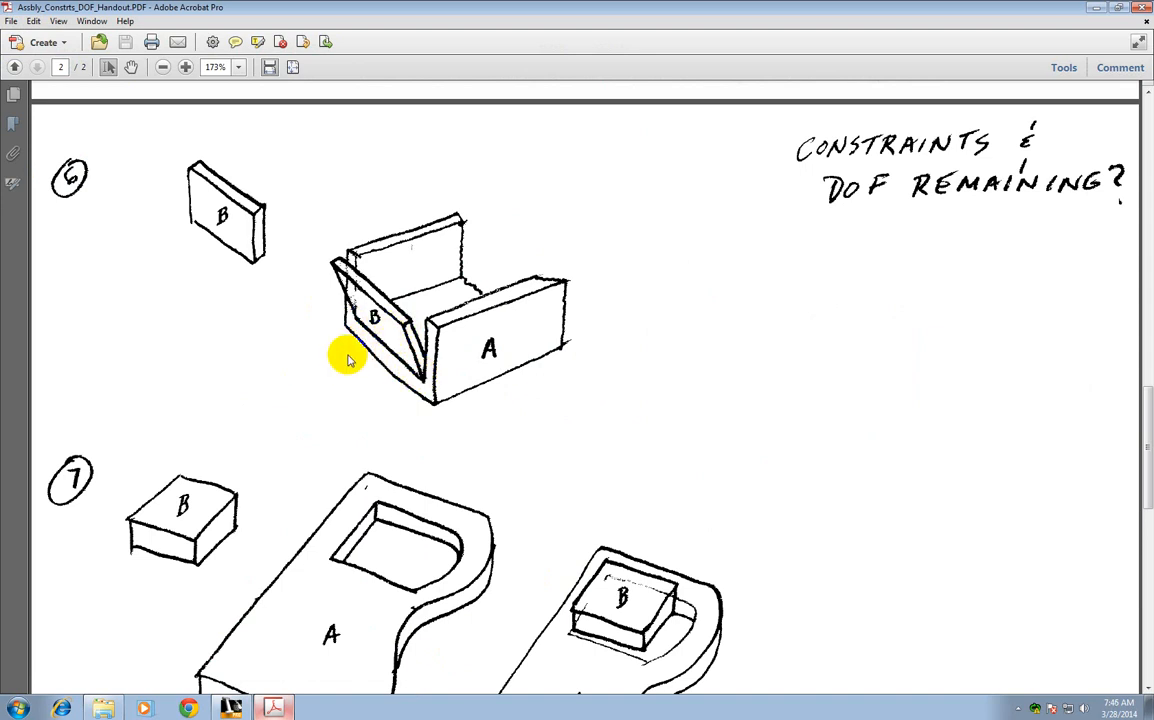
pyautogui.click(1097, 8)
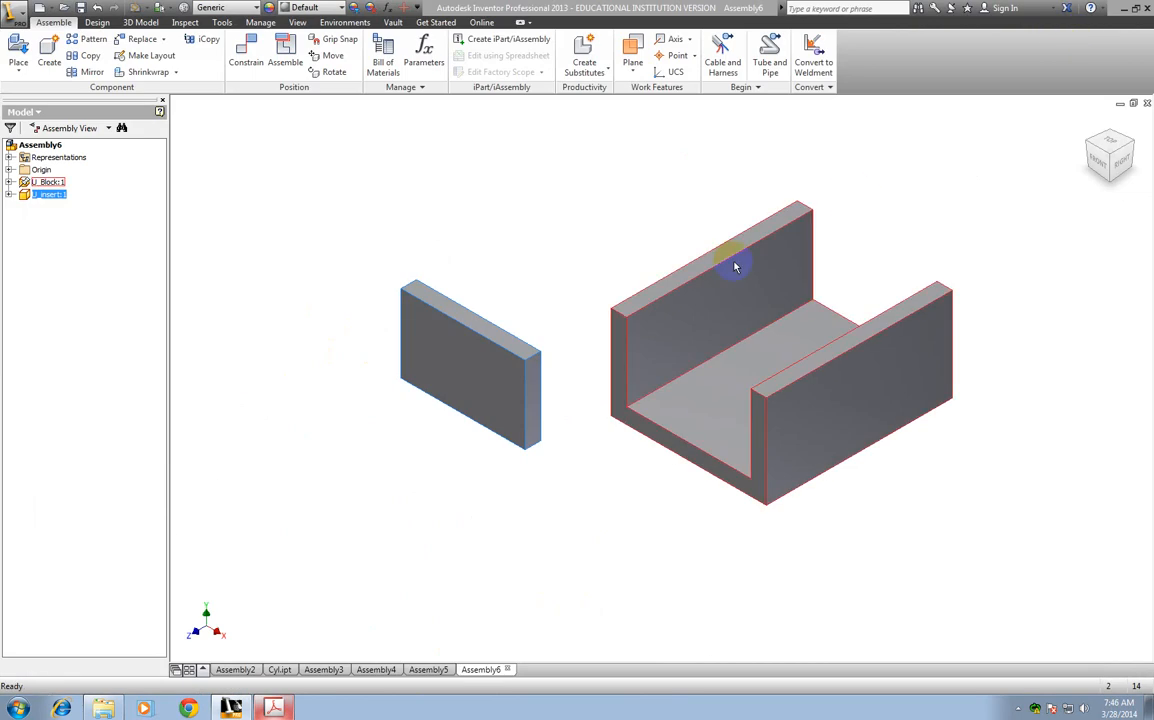
pyautogui.click(247, 60)
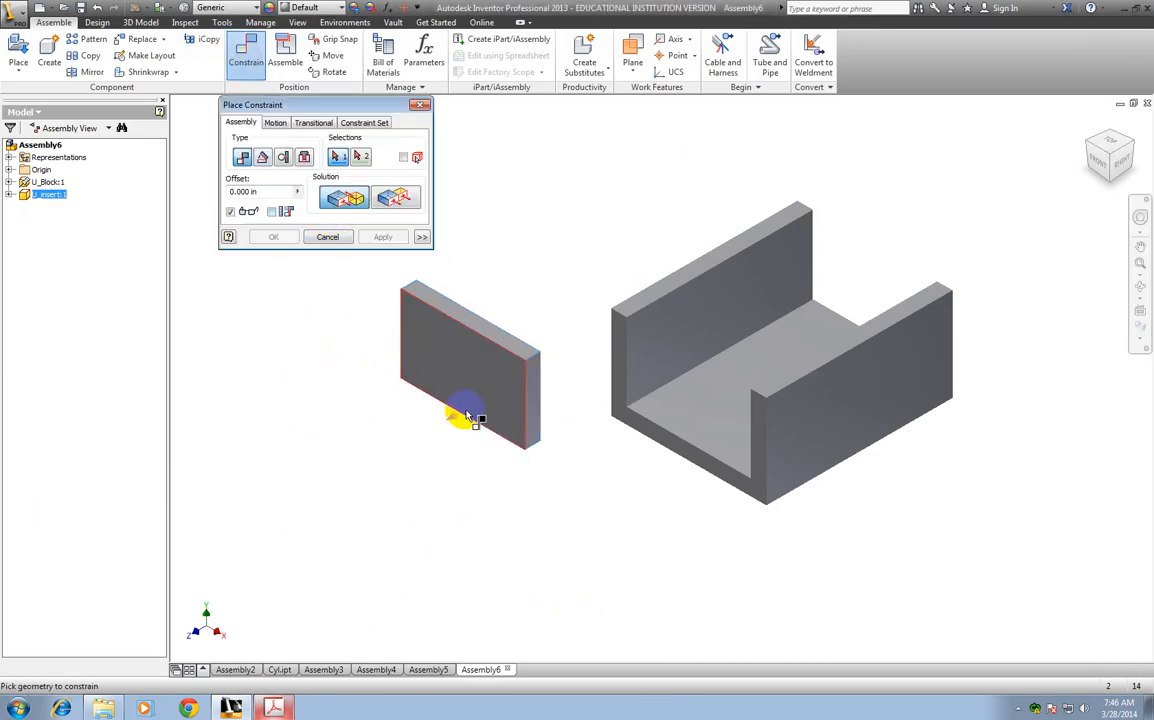
pyautogui.scroll(4, 470, 410)
pyautogui.click(490, 500)
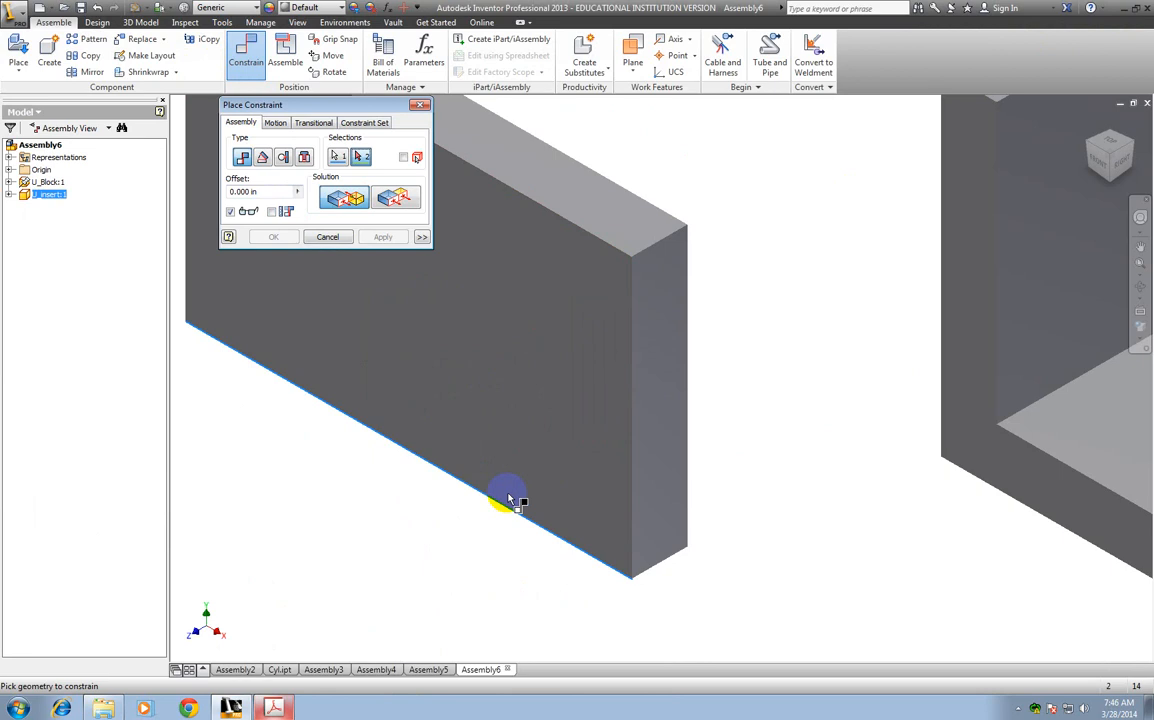
pyautogui.scroll(-2, 840, 502)
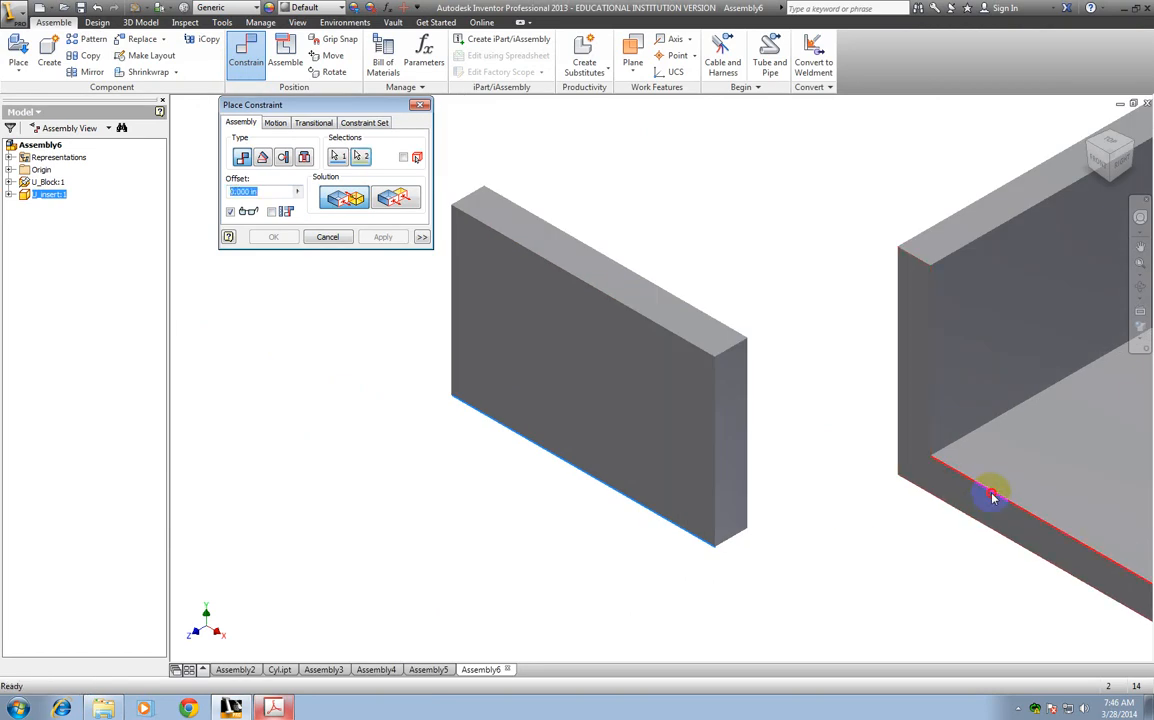
pyautogui.click(997, 500)
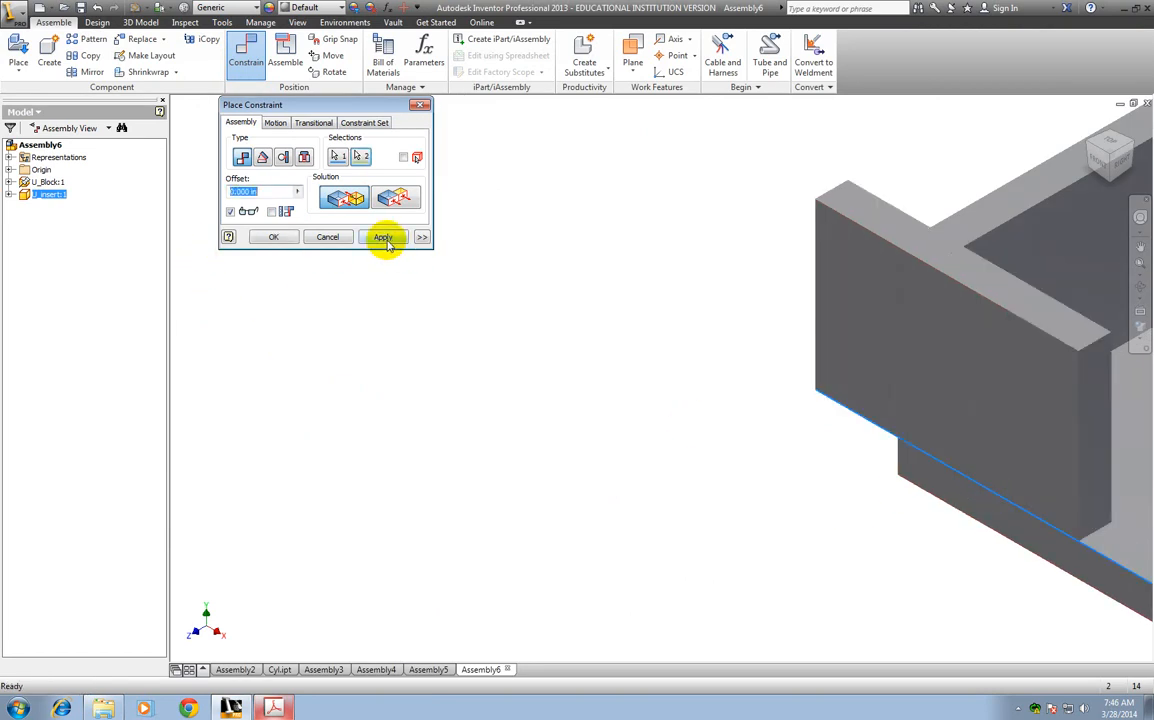
pyautogui.click(383, 238)
pyautogui.scroll(-3, 588, 345)
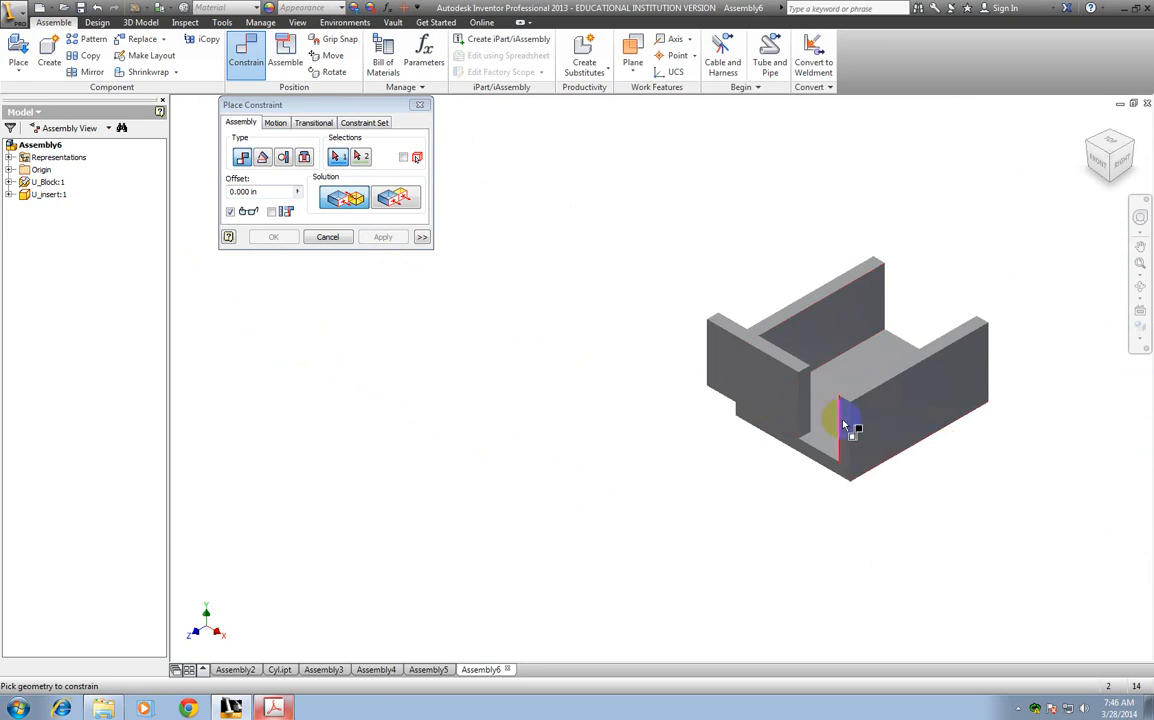
pyautogui.click(335, 238)
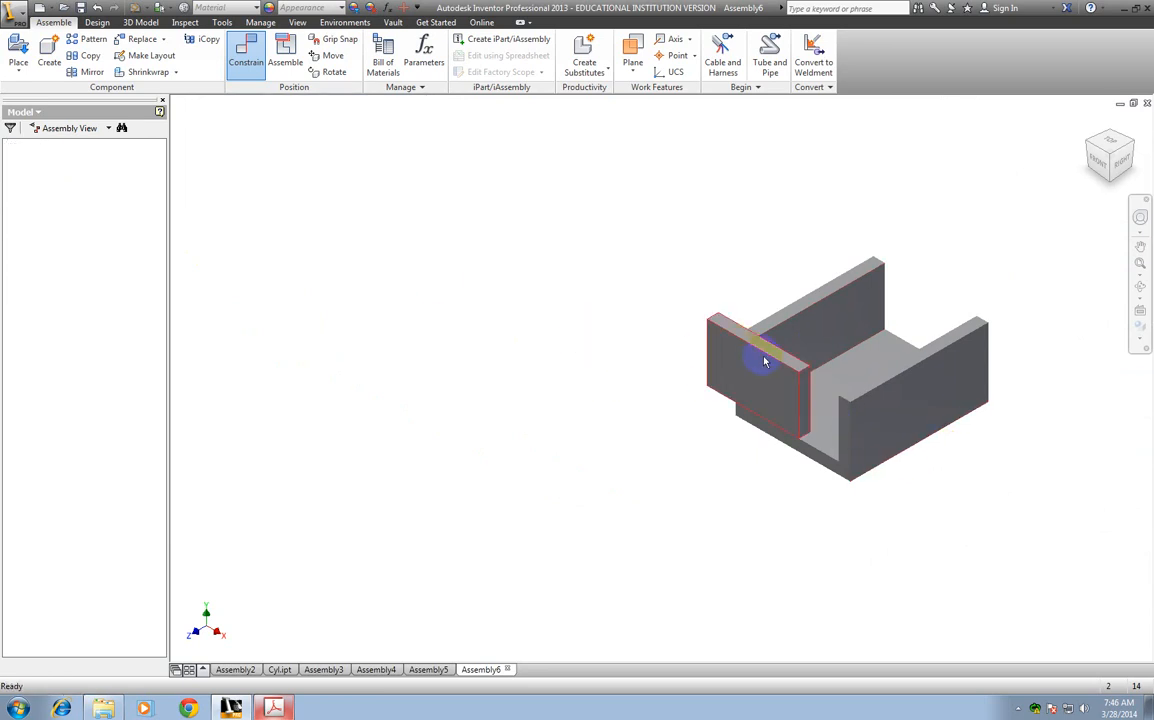
# Step: Mate the U_insert's end face to the inner face of the U_Block's adjacent side wall with 0.000 in offset
pyautogui.moveTo(799, 378)
pyautogui.mouseDown()
pyautogui.moveTo(806, 390)
pyautogui.moveTo(780, 380)
pyautogui.mouseUp()
pyautogui.click(240, 52)
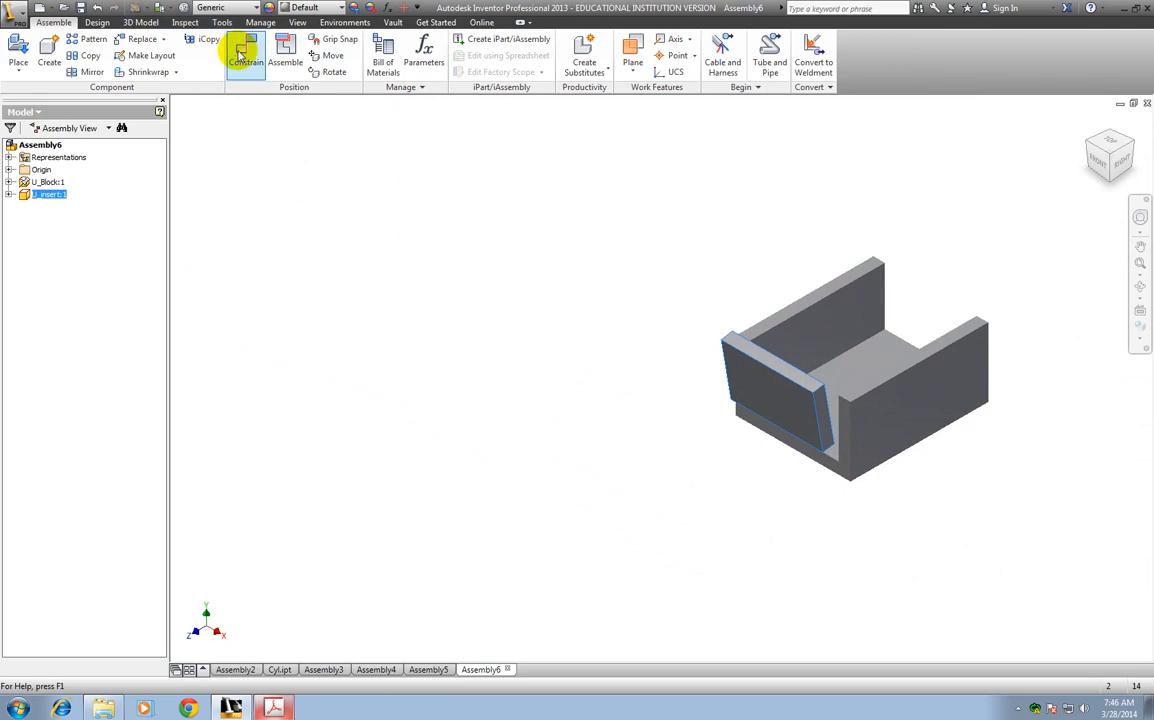
pyautogui.click(822, 413)
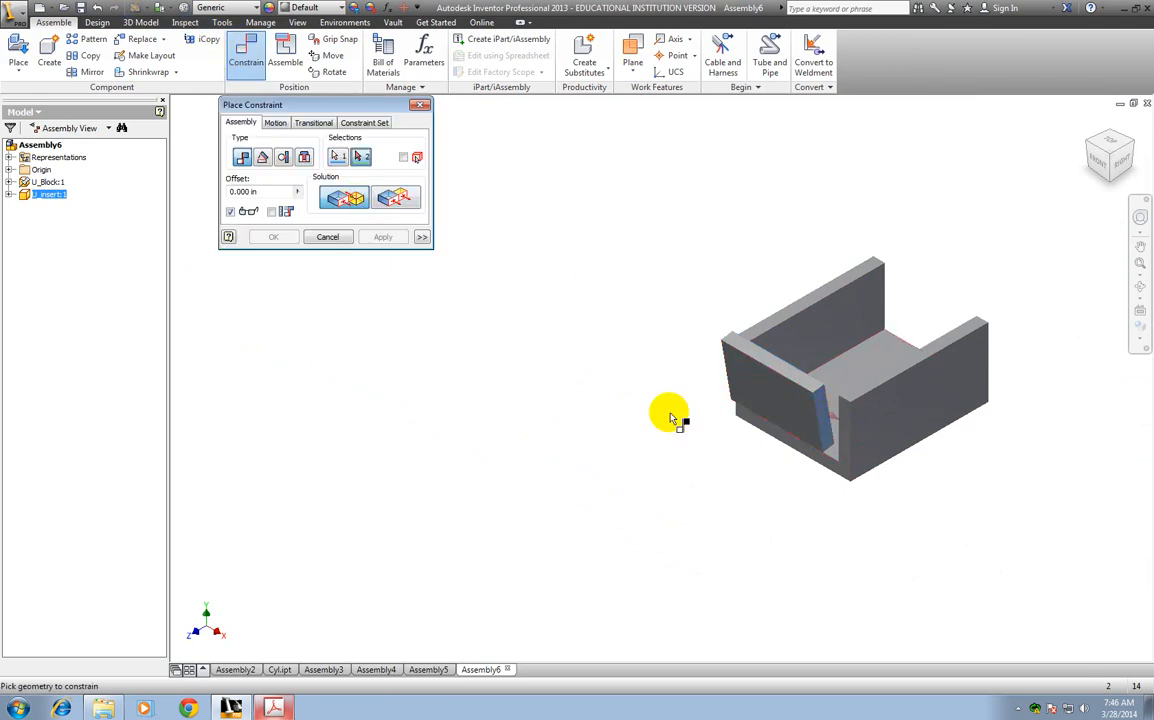
pyautogui.click(1090, 145)
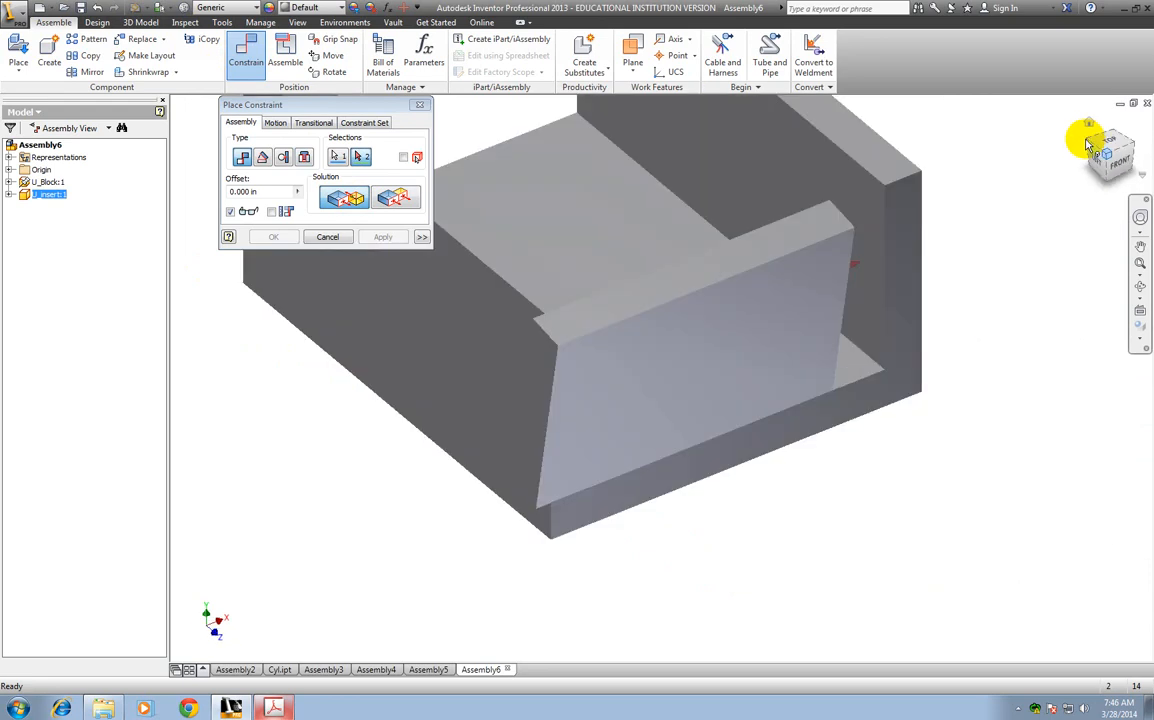
pyautogui.click(877, 306)
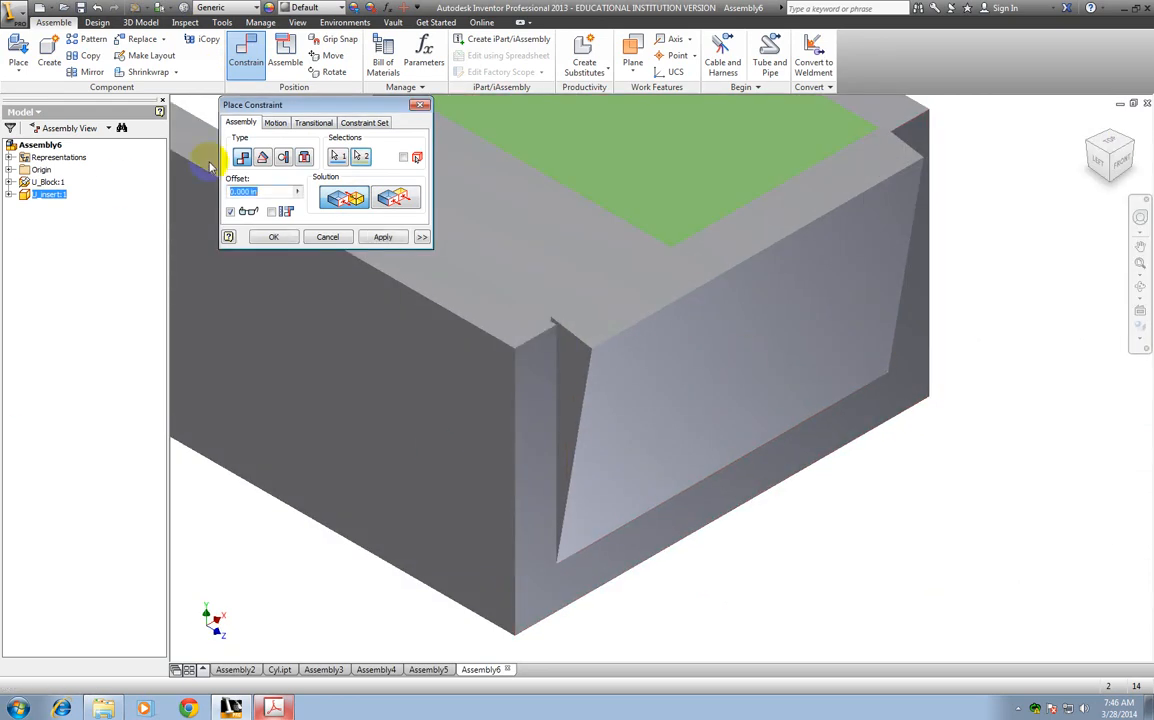
pyautogui.click(385, 238)
pyautogui.click(327, 237)
# Step: Swing the U_insert outward about its lower front edge to check its remaining freedom of rotation
pyautogui.press('F6')
pyautogui.moveTo(804, 304); pyautogui.dragTo(848, 345)
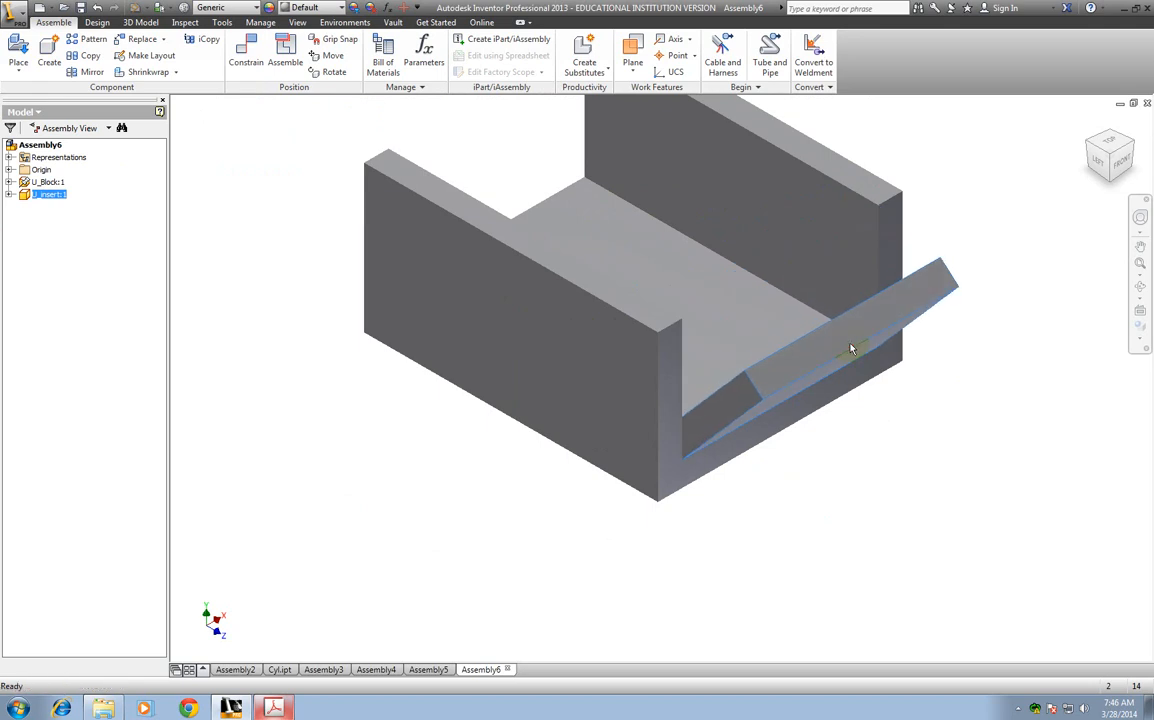
pyautogui.moveTo(745, 339); pyautogui.dragTo(760, 370)
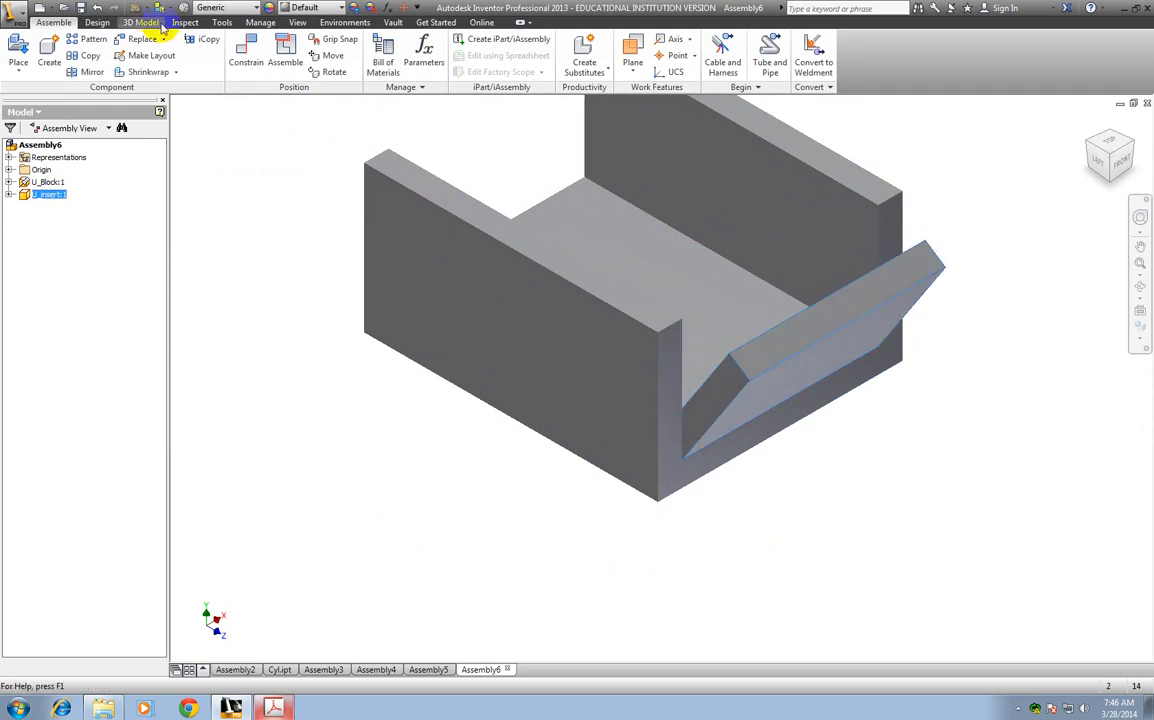
# Step: Add a 45-degree directed angle constraint between the U_Block's front face and the U_insert's outer face
pyautogui.click(246, 55)
pyautogui.click(262, 159)
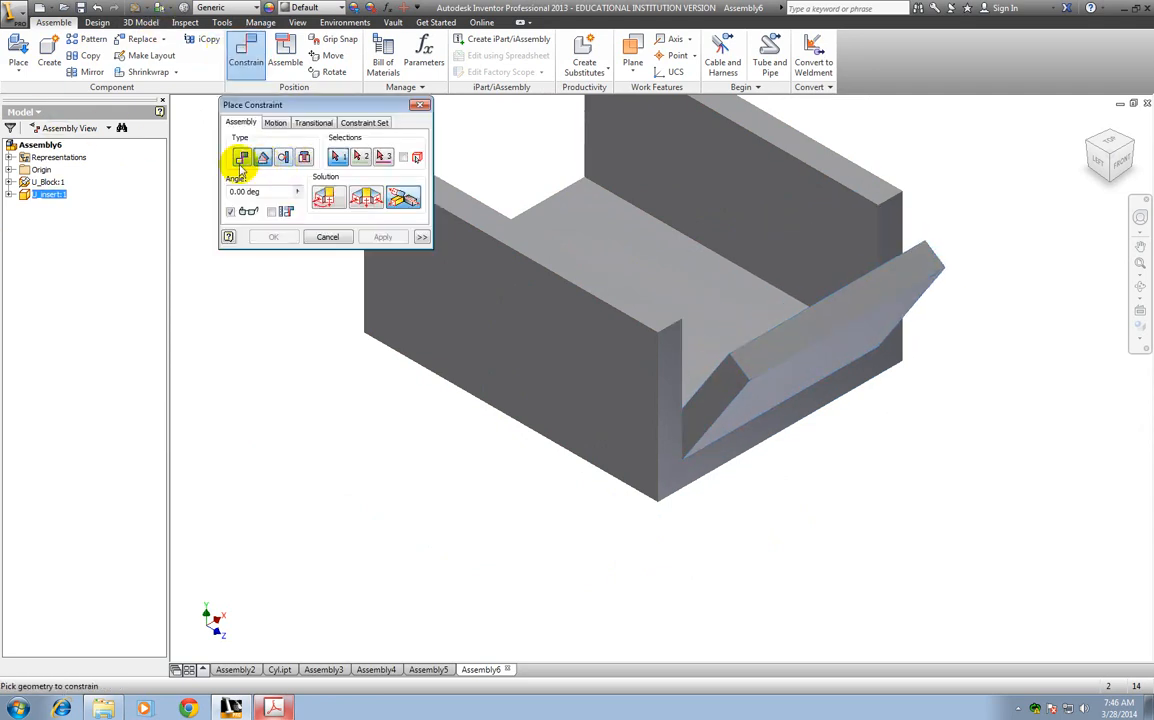
pyautogui.click(324, 199)
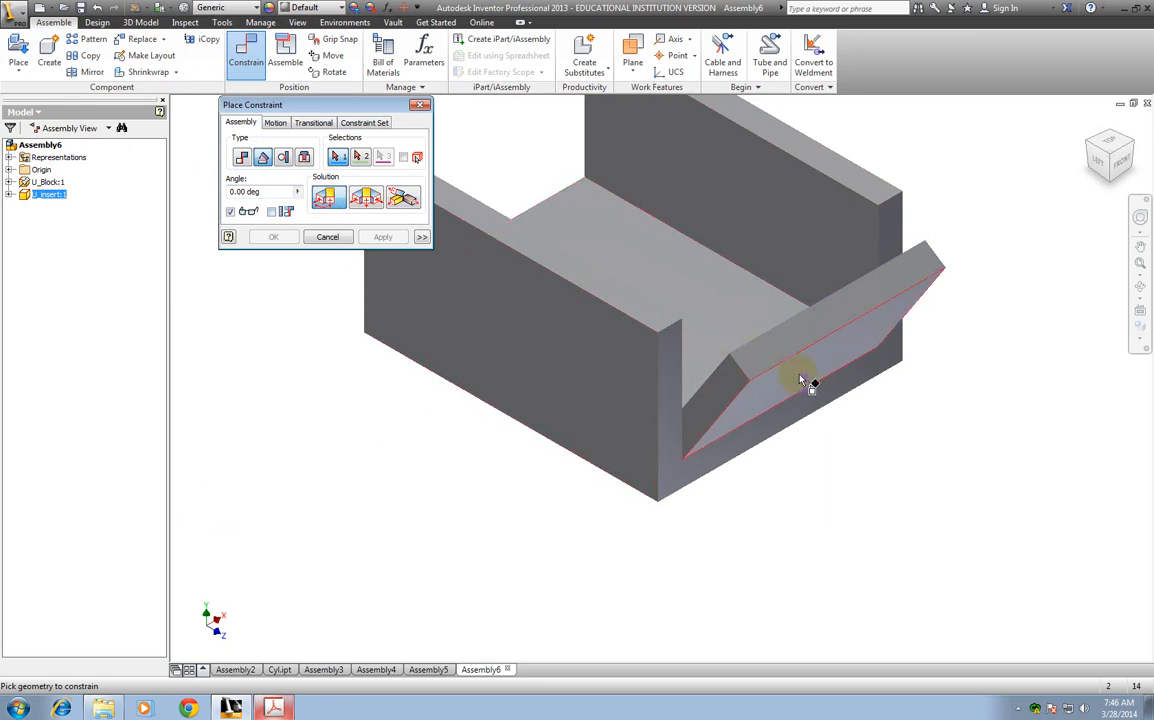
pyautogui.click(812, 412)
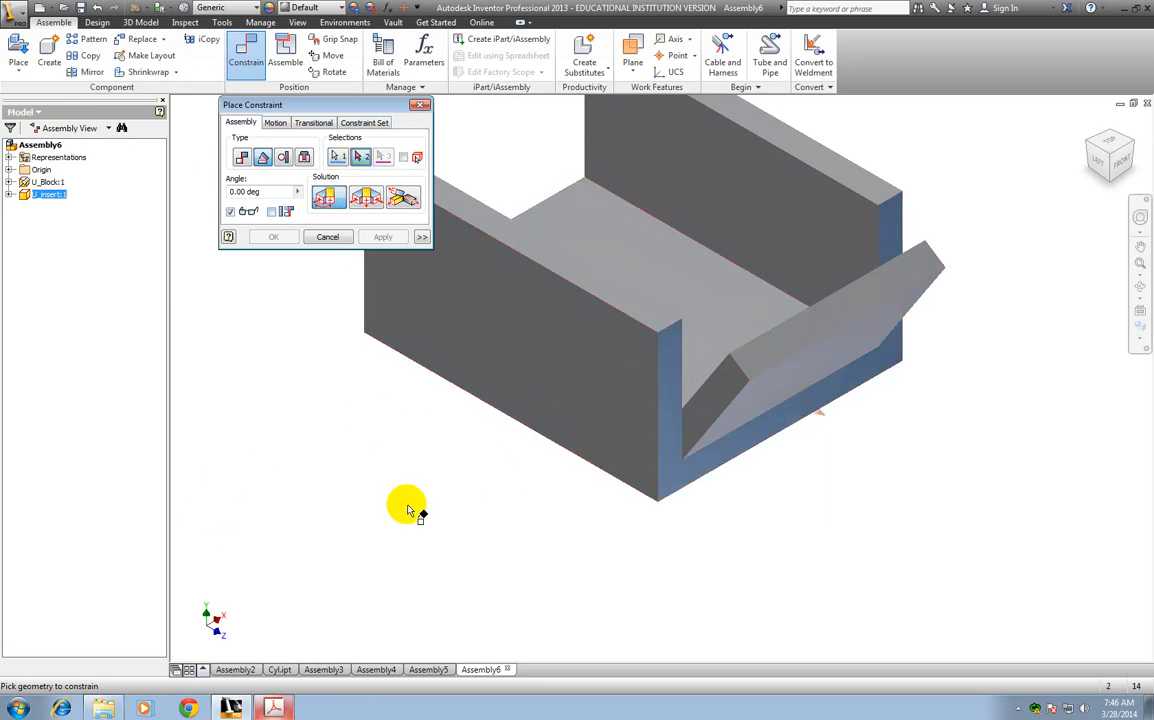
pyautogui.click(783, 385)
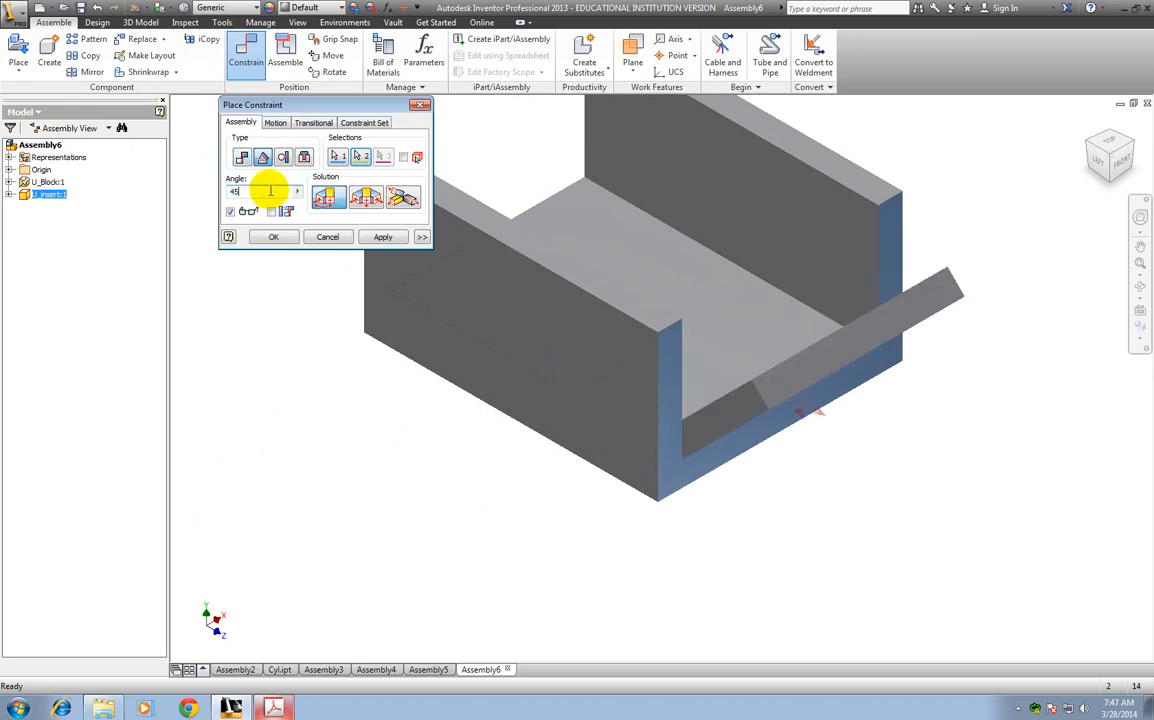
pyautogui.click(383, 236)
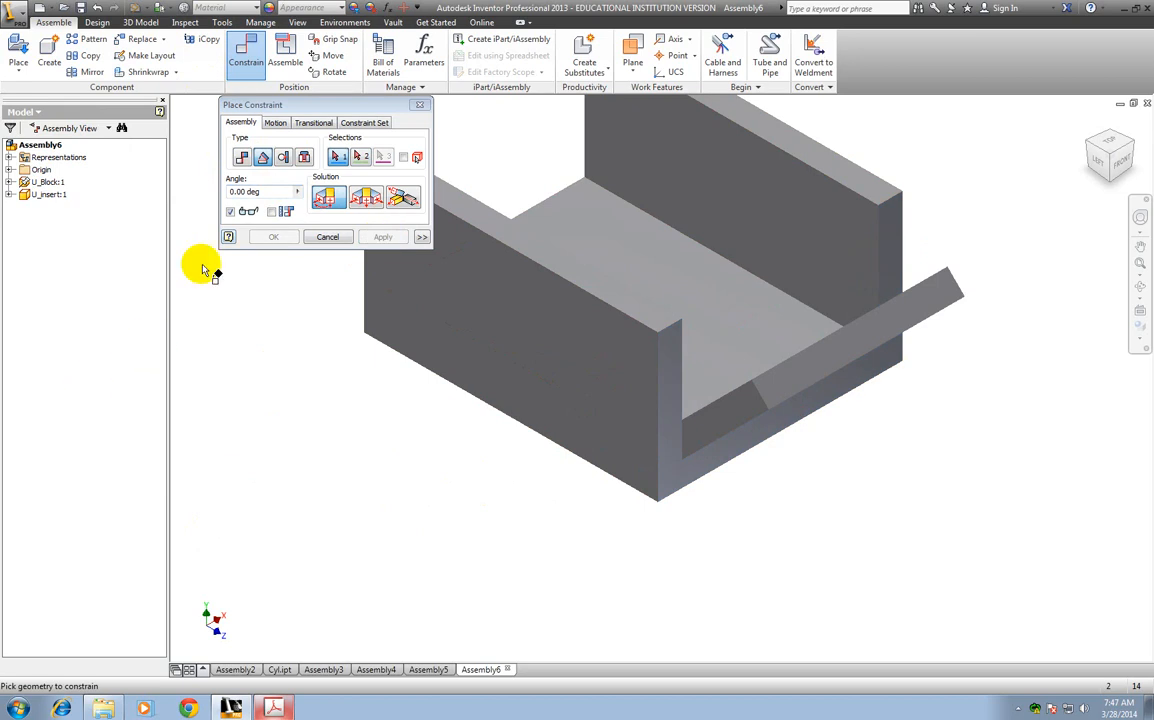
pyautogui.click(340, 238)
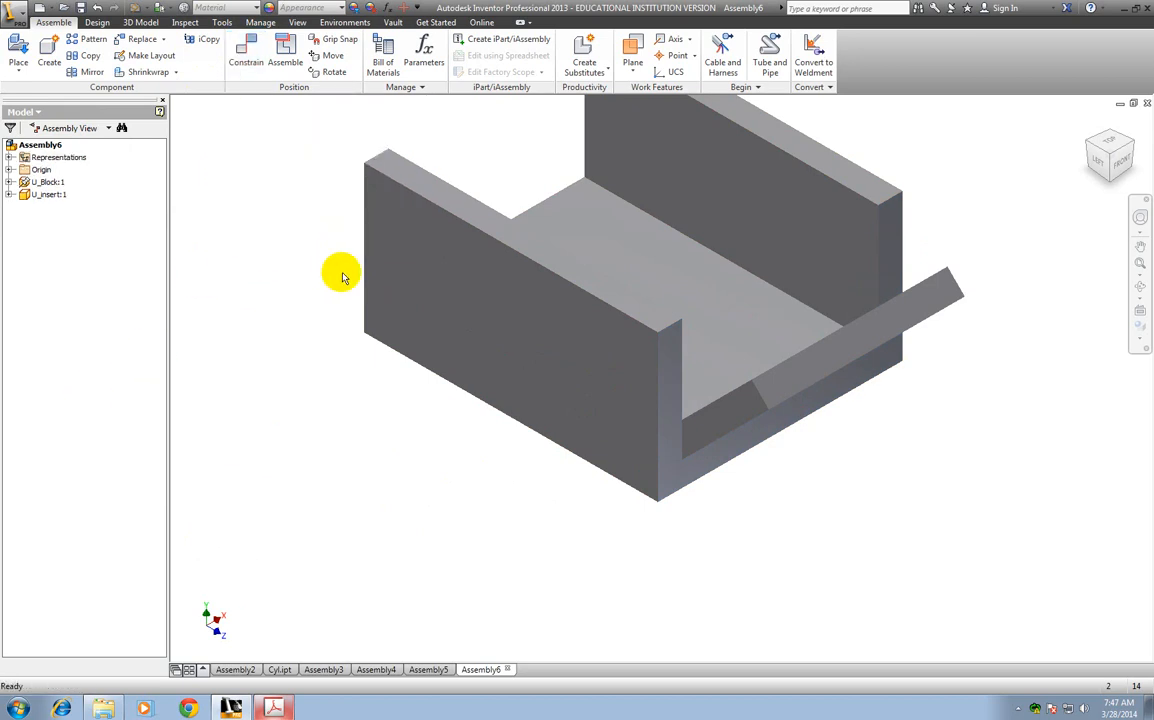
pyautogui.scroll(-3, 815, 488)
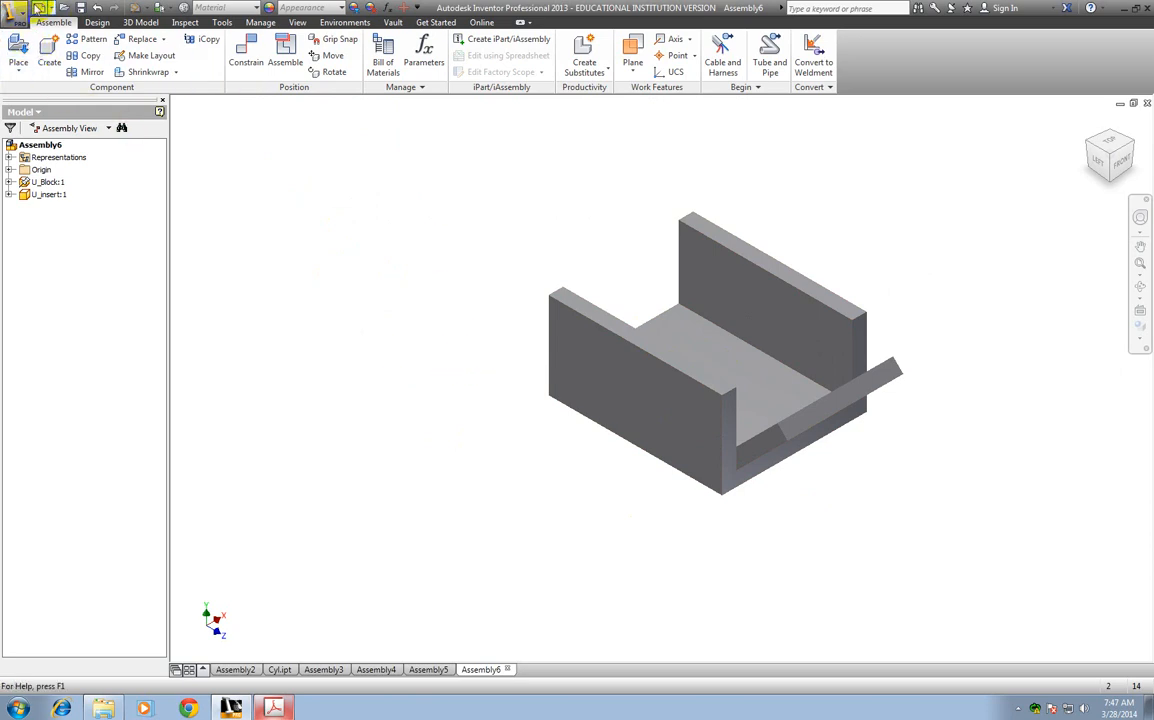
# Step: Create a new assembly file for exercise 7
pyautogui.click(17, 14)
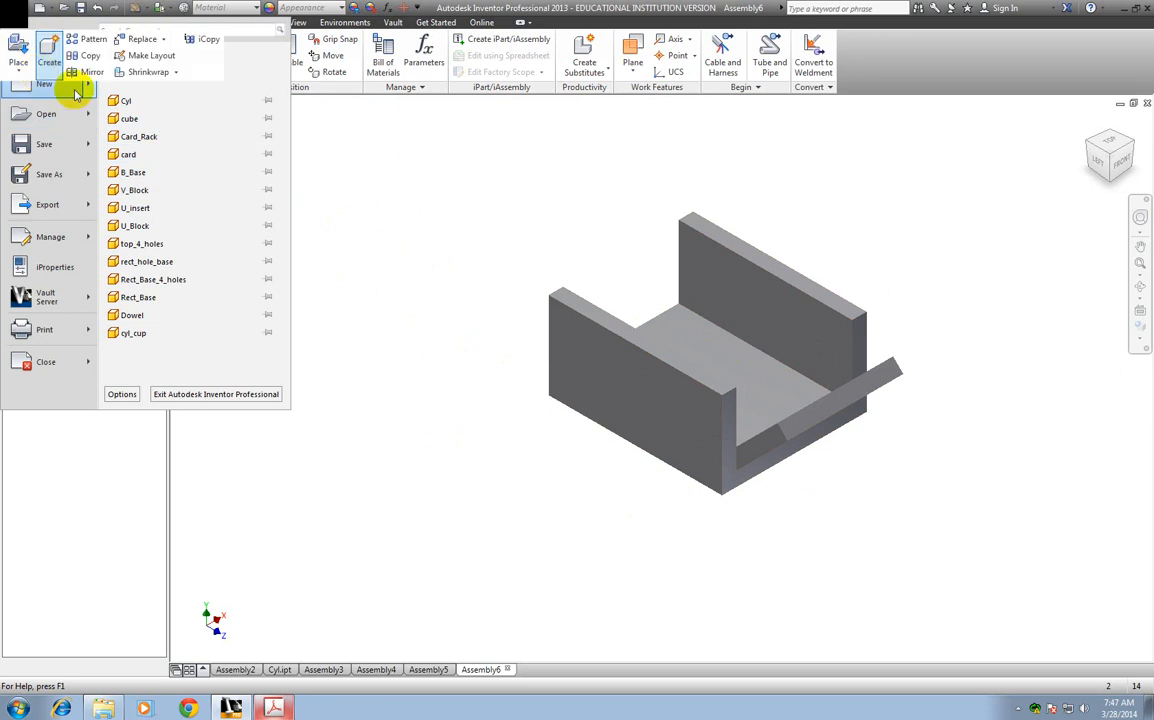
pyautogui.click(44, 82)
pyautogui.doubleClick(462, 258)
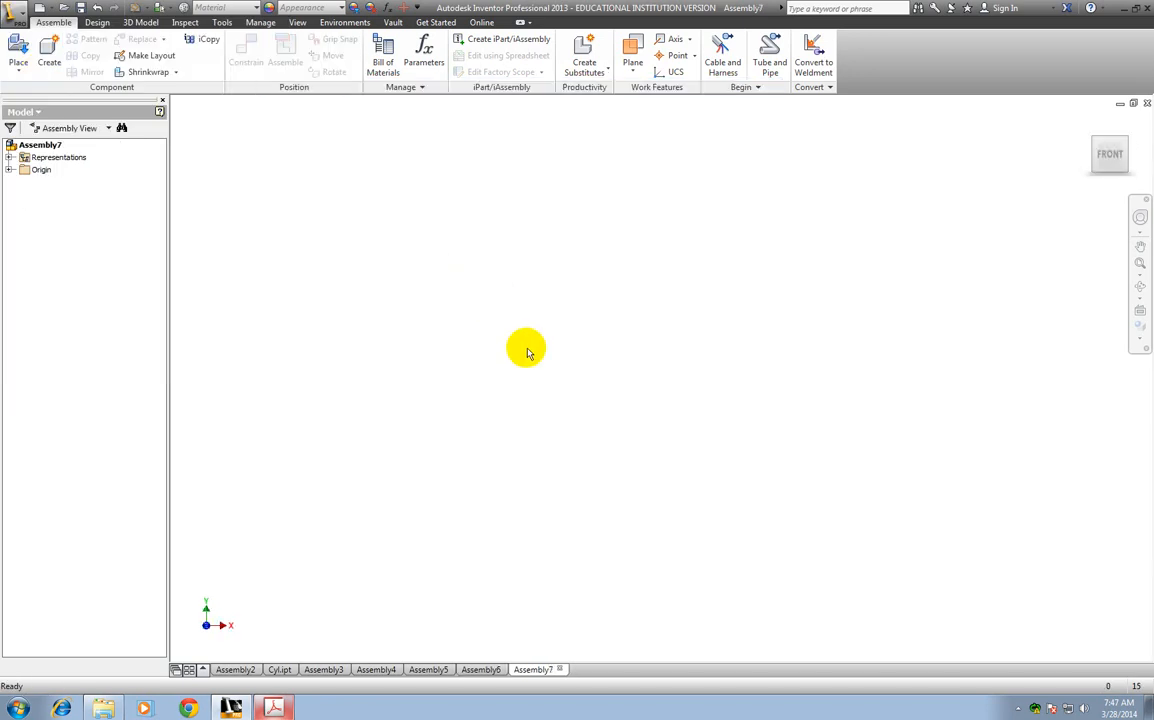
# Step: Look at exercise 7 in the Assbly_Constrts_DOF_Handout PDF in Adobe Acrobat and return to Inventor
pyautogui.click(273, 708)
pyautogui.scroll(-6, 492, 555)
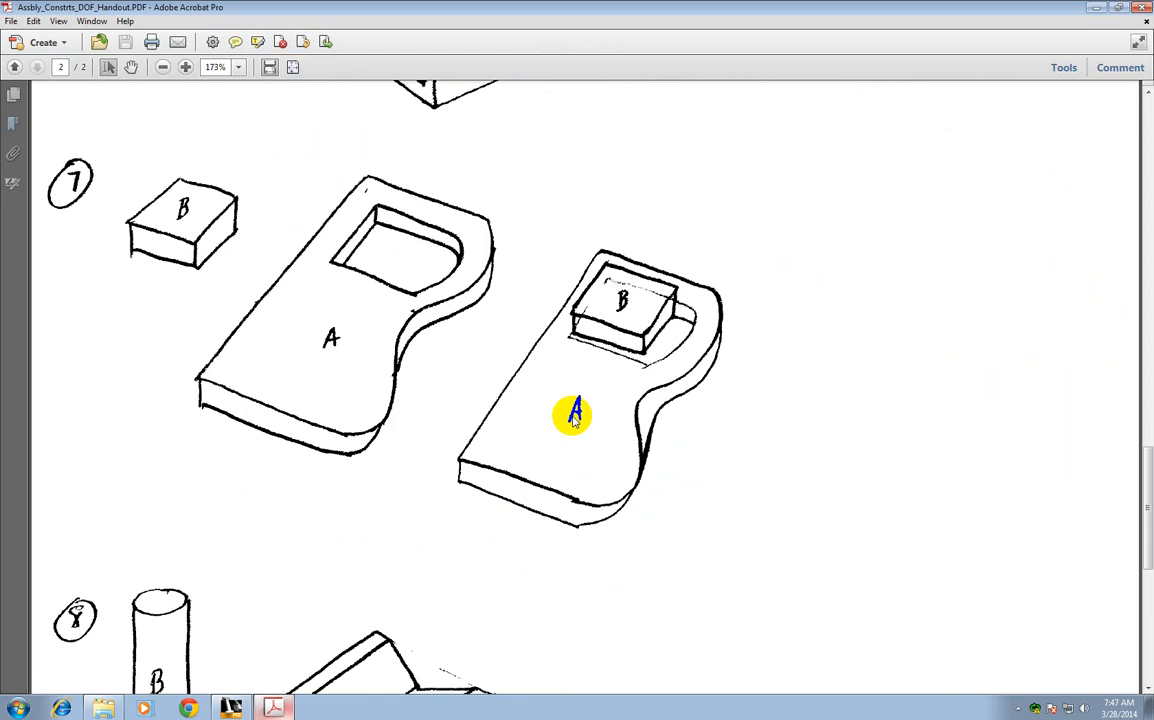
pyautogui.scroll(-3, 506, 370)
pyautogui.scroll(1, 608, 307)
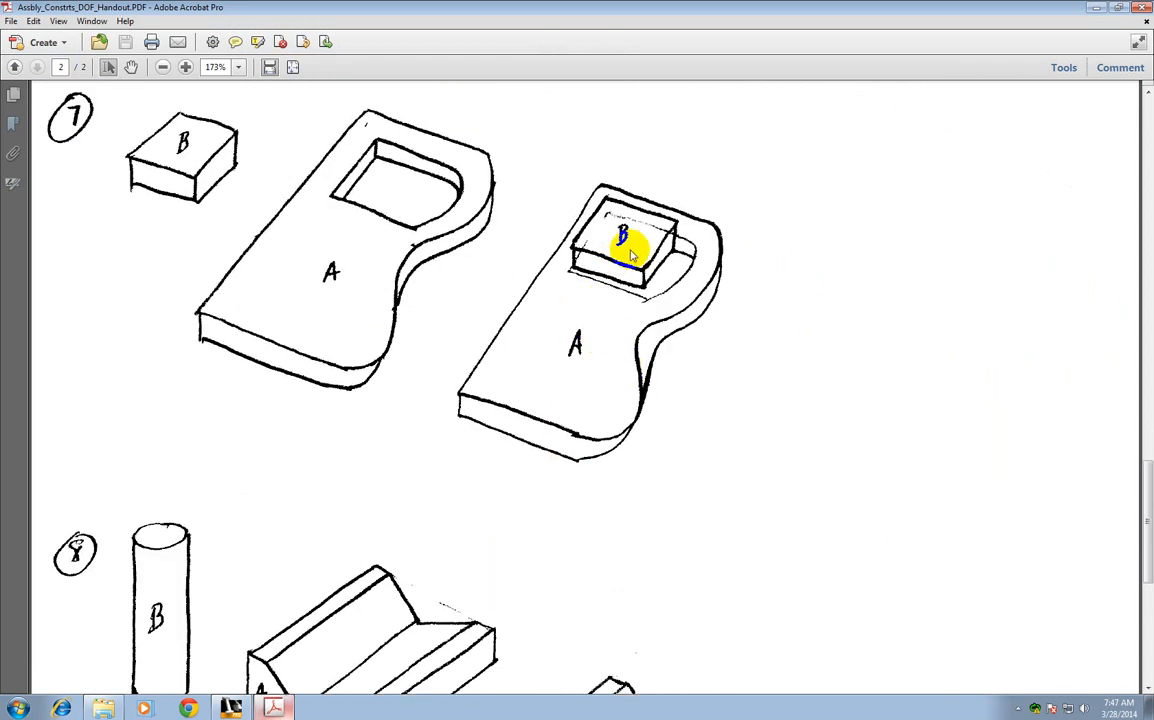
pyautogui.click(1098, 8)
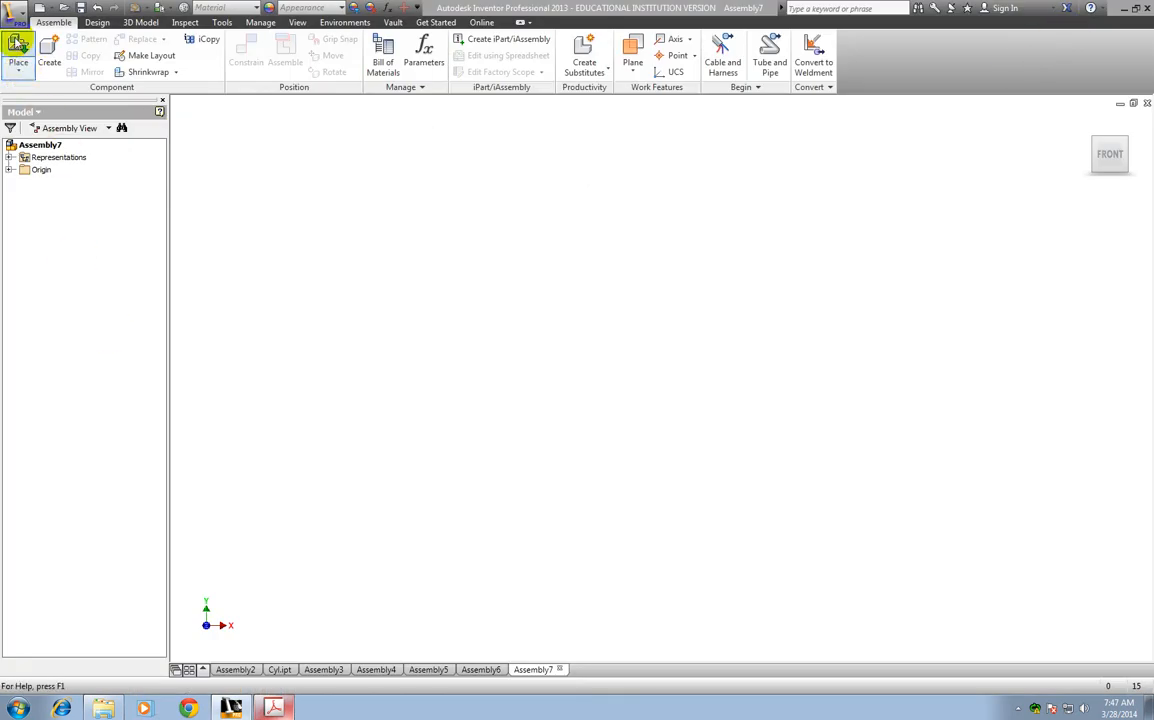
# Step: Place the B_Base part from the Assembly Practice folder as the first component of the assembly
pyautogui.click(20, 55)
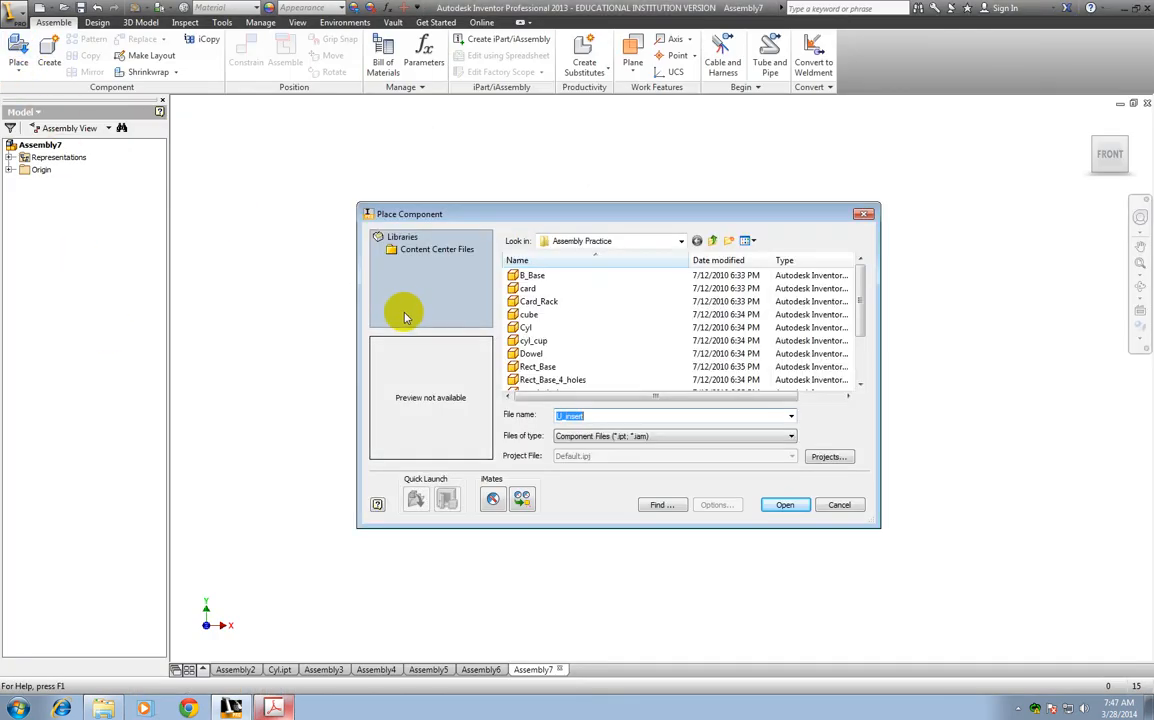
pyautogui.click(530, 275)
pyautogui.click(785, 505)
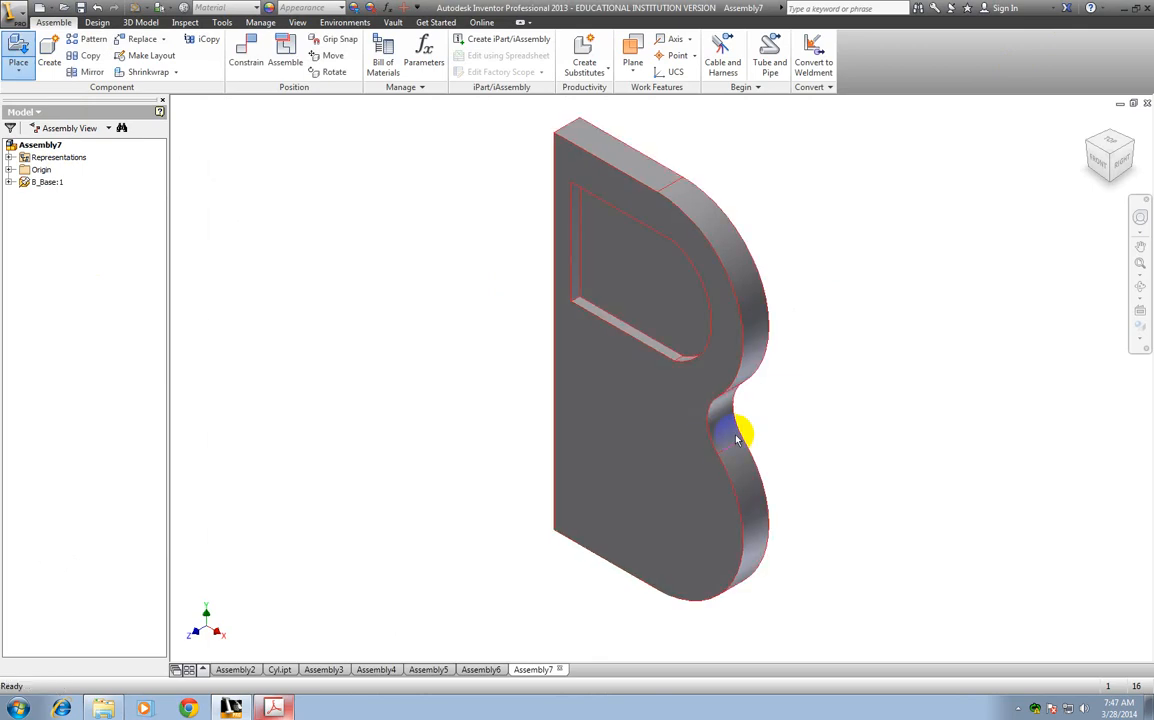
# Step: Preview the Card_Rack, card and cube parts for placement and compare them with block B of exercise 7 in the Acrobat handout
pyautogui.click(20, 55)
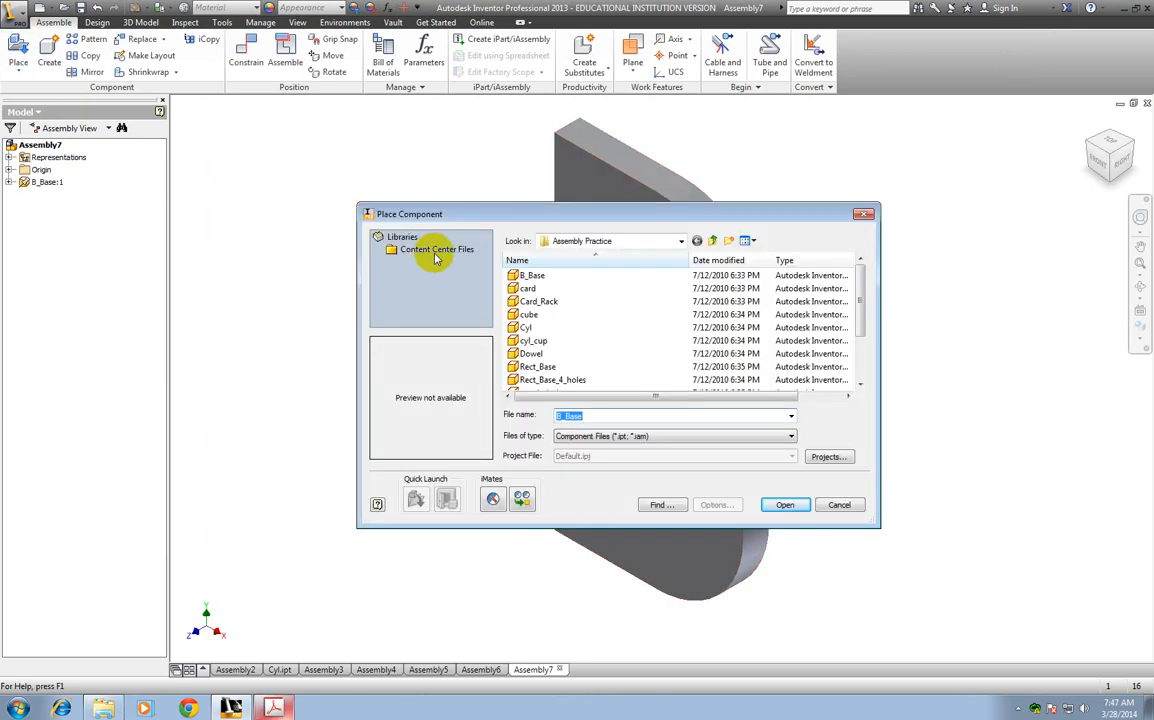
pyautogui.click(546, 301)
pyautogui.click(530, 289)
pyautogui.click(545, 316)
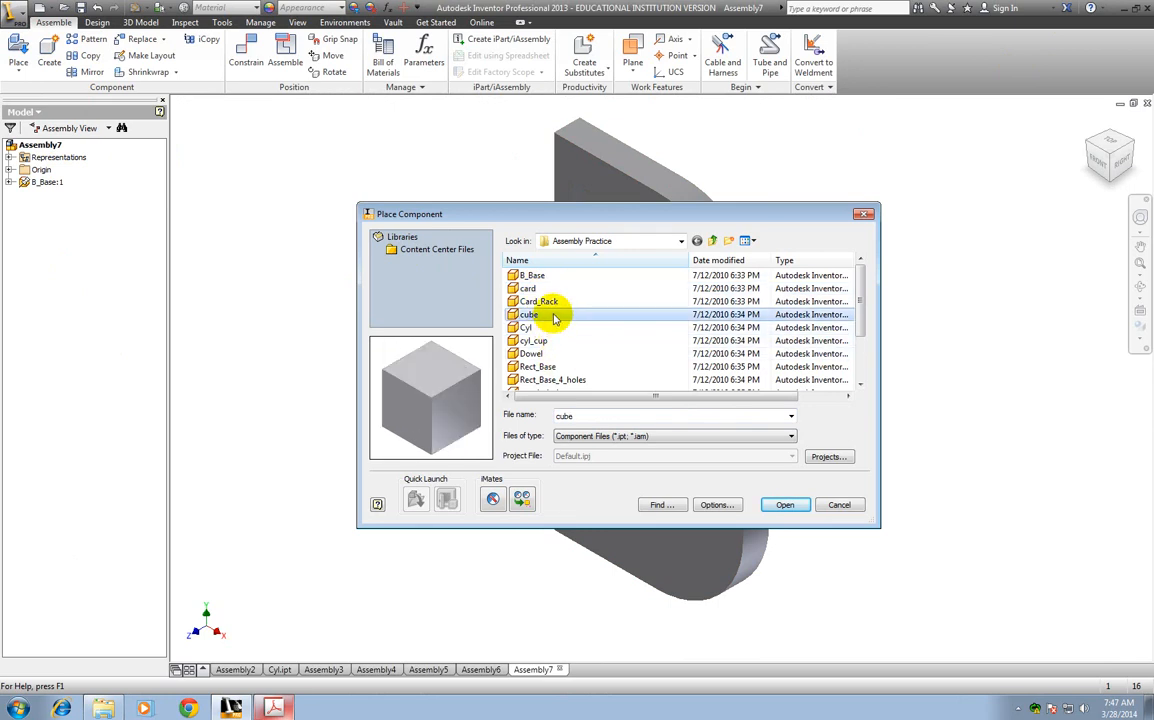
pyautogui.click(553, 316)
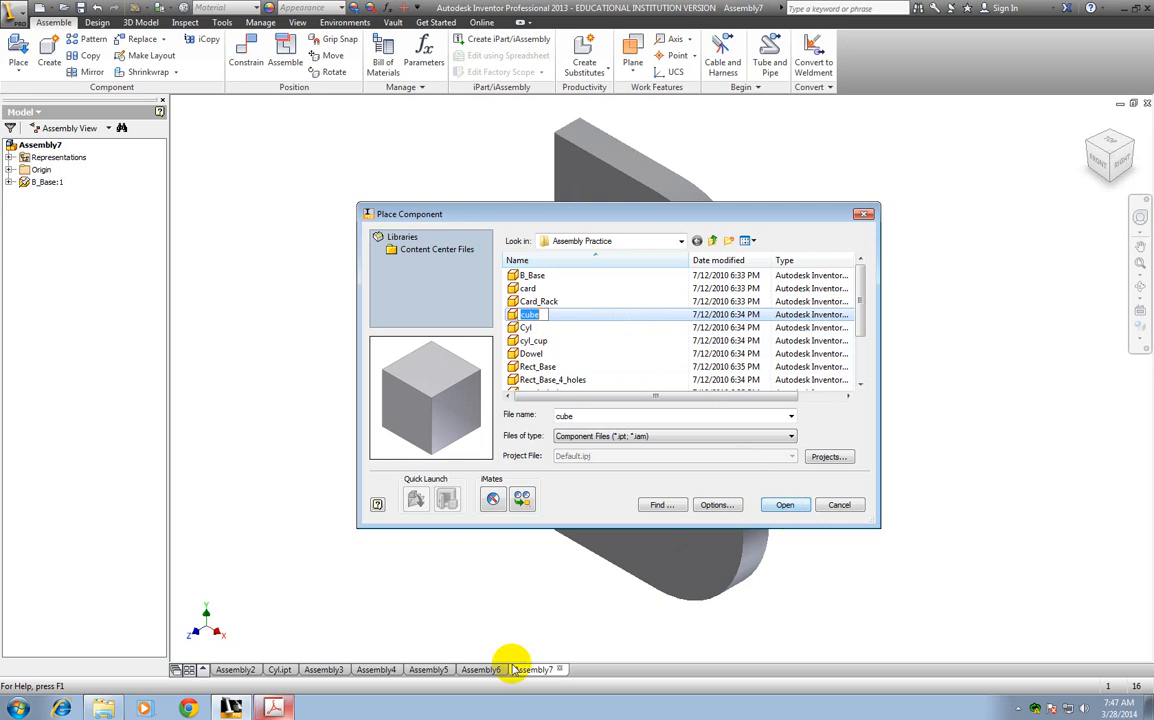
pyautogui.click(275, 705)
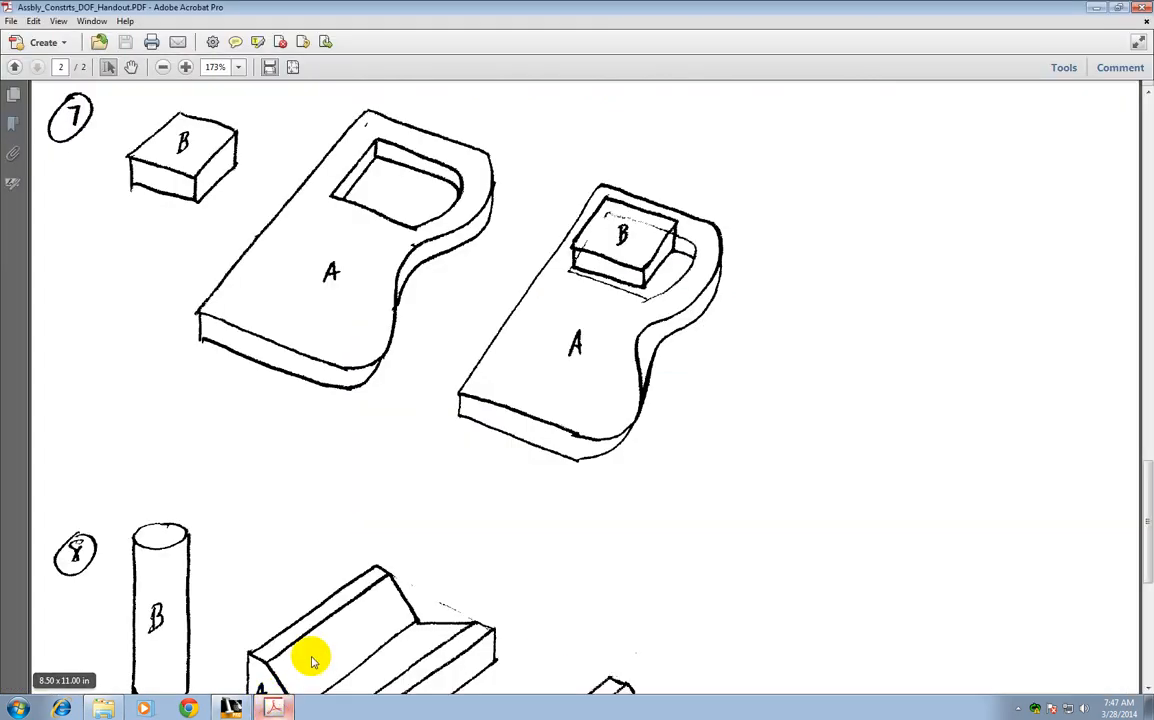
pyautogui.click(1096, 12)
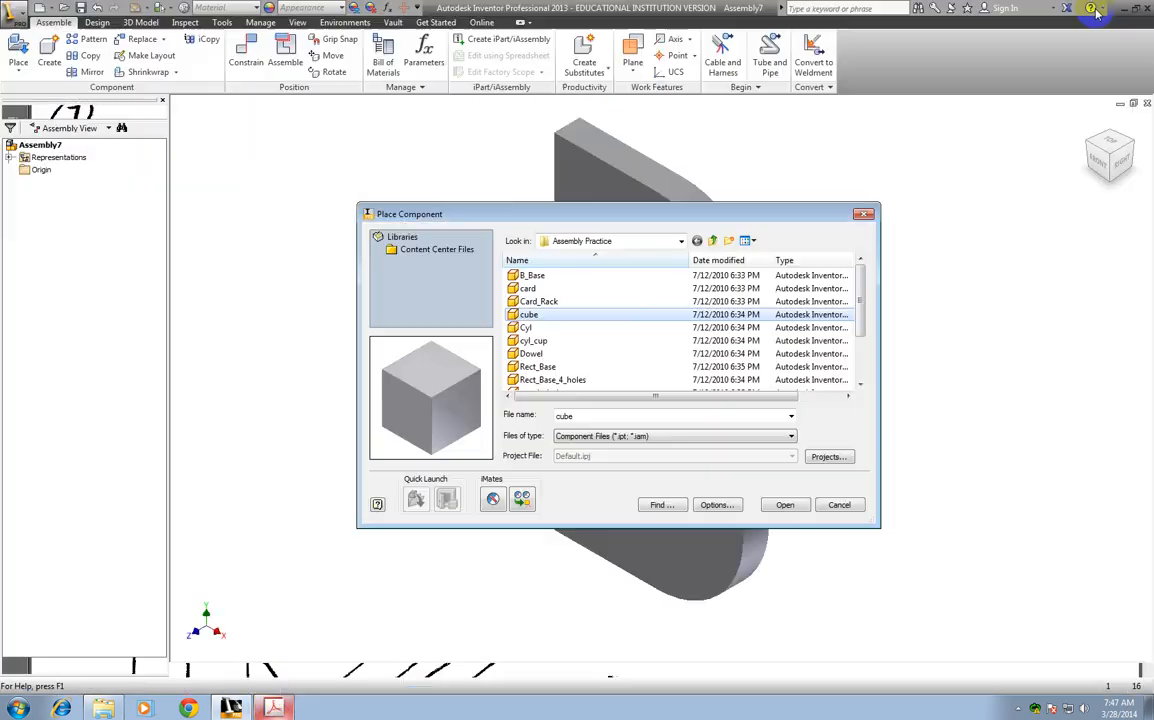
# Step: Preview the other parts in the Assembly Practice folder, from Dowel to V_Block, for one matching block B
pyautogui.scroll(-4, 858, 378)
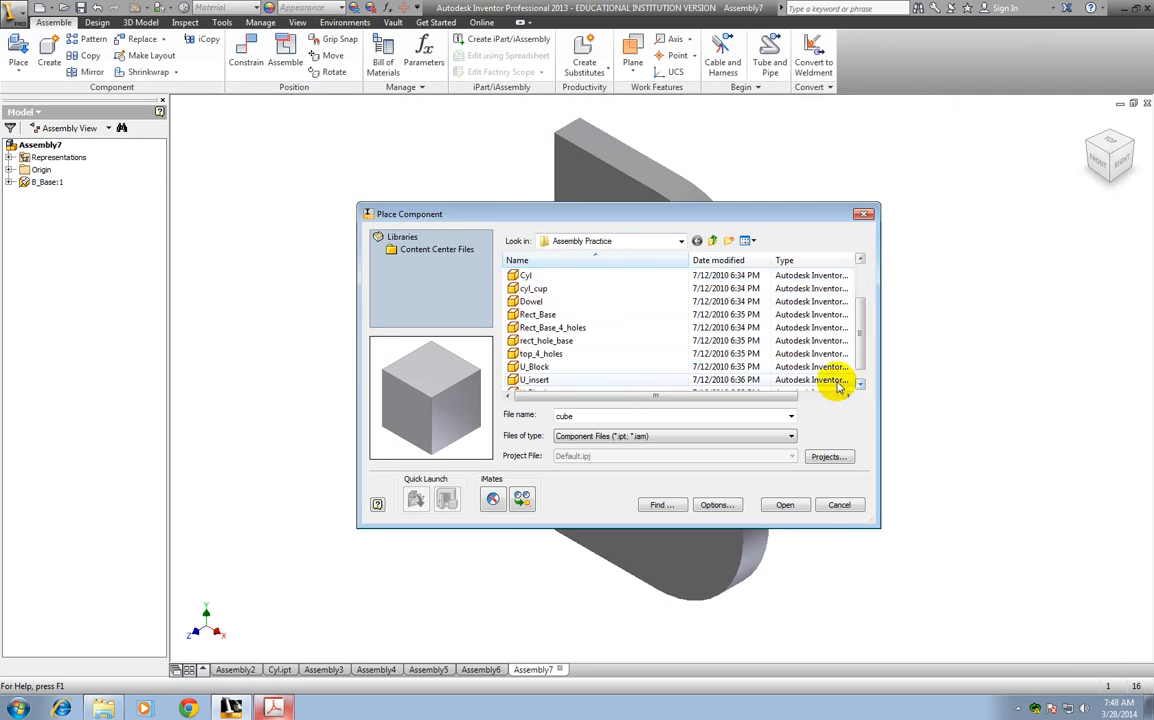
pyautogui.click(542, 366)
pyautogui.click(553, 353)
pyautogui.click(550, 341)
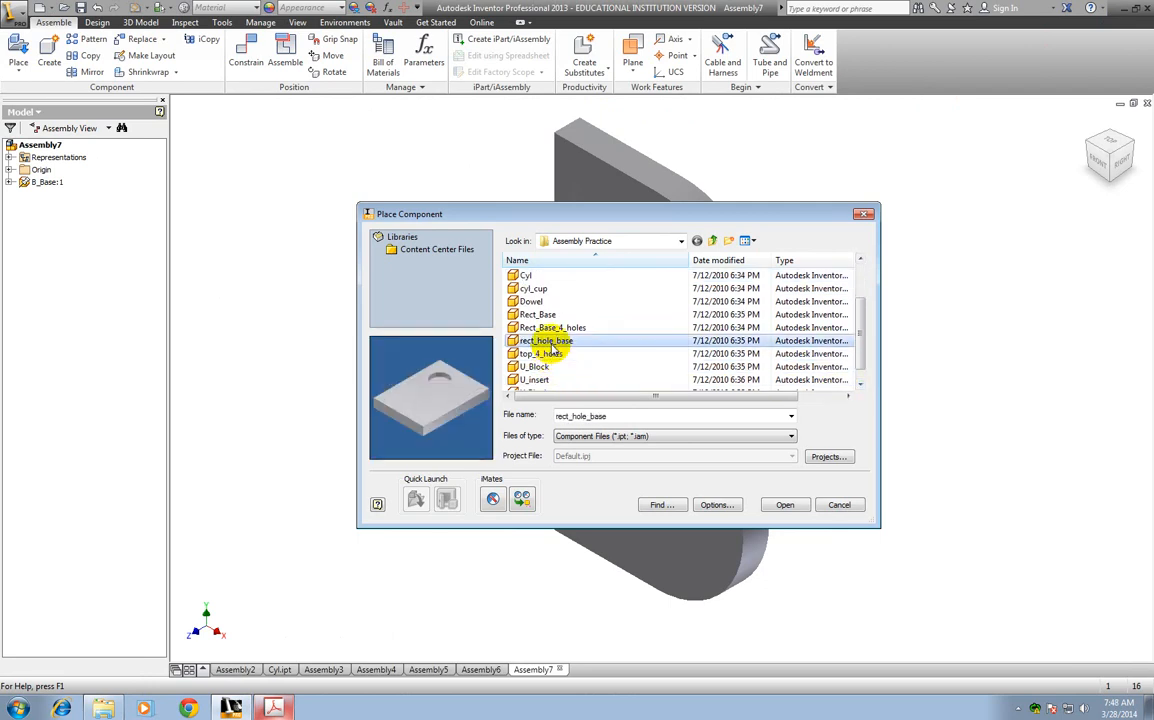
pyautogui.click(550, 328)
pyautogui.click(548, 315)
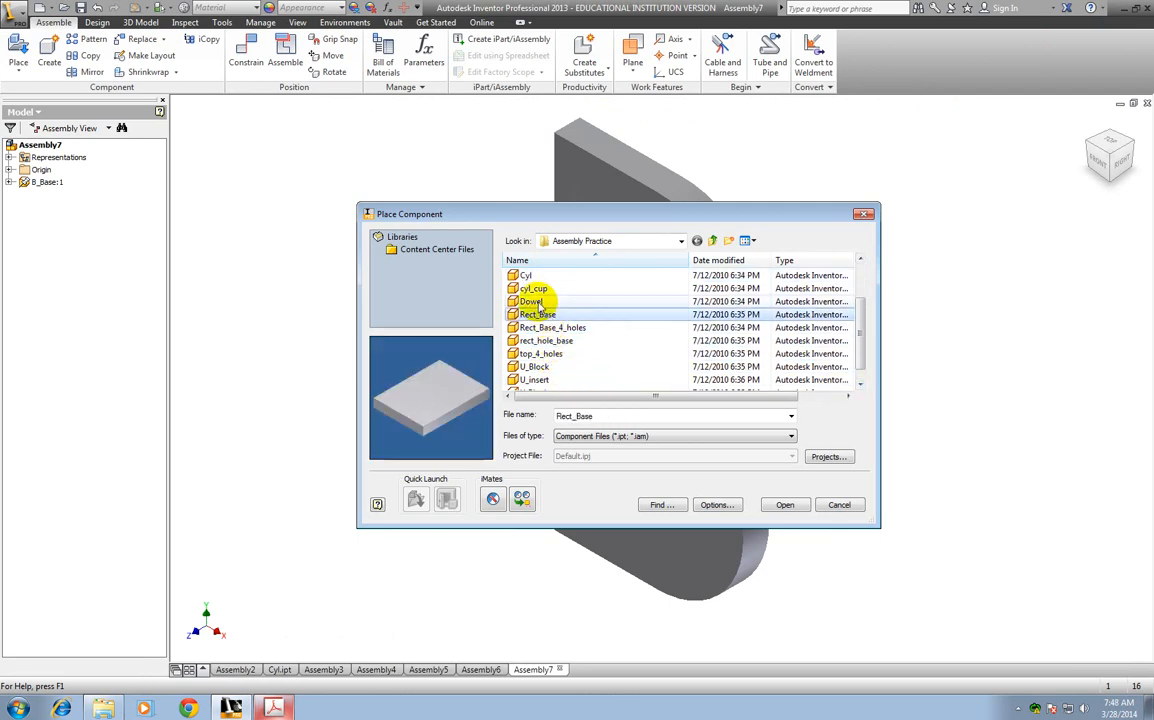
pyautogui.click(531, 301)
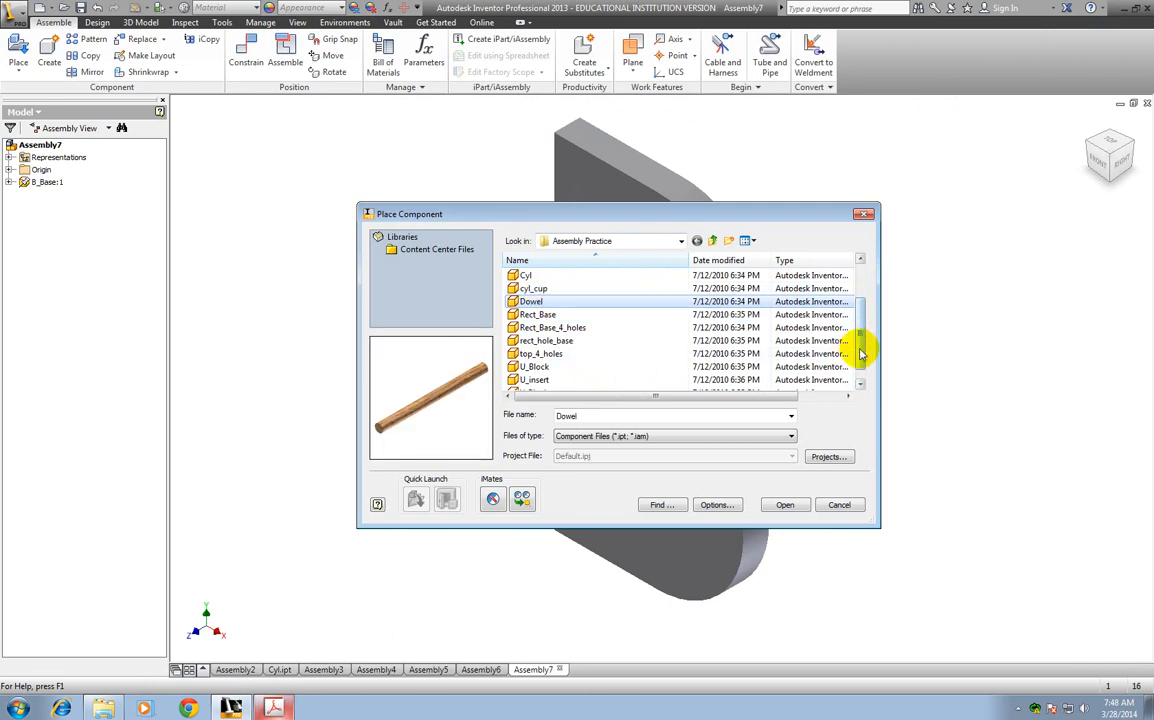
pyautogui.scroll(-1, 862, 350)
pyautogui.click(533, 354)
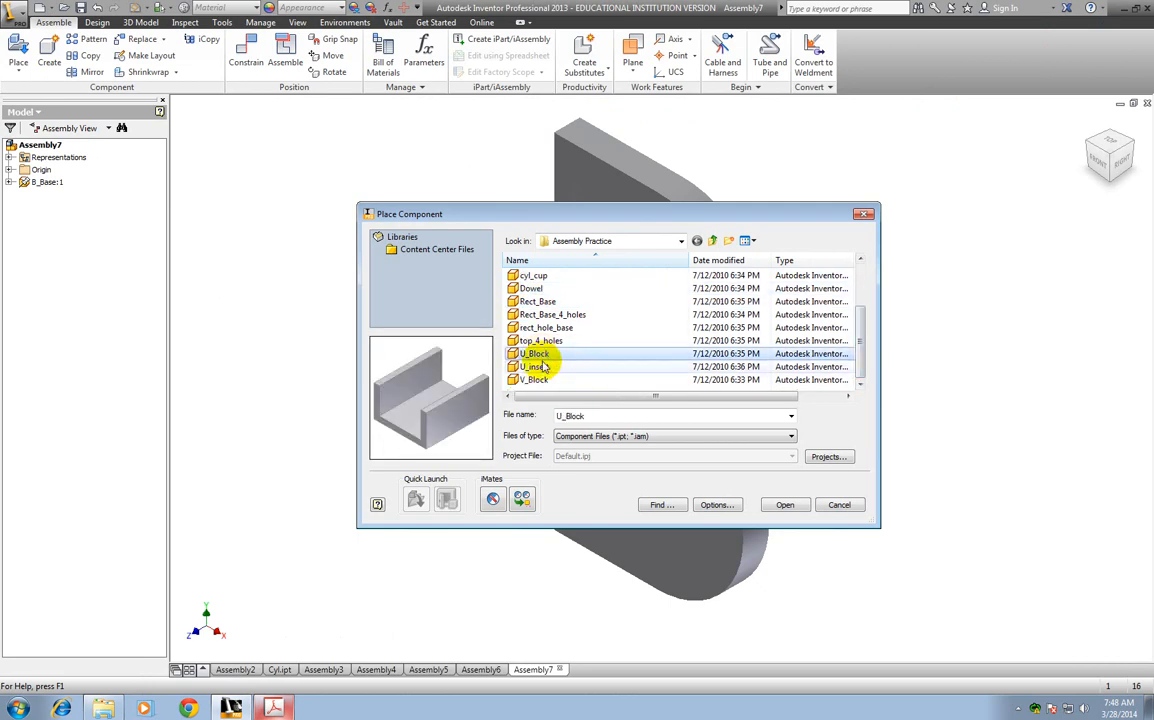
pyautogui.click(536, 380)
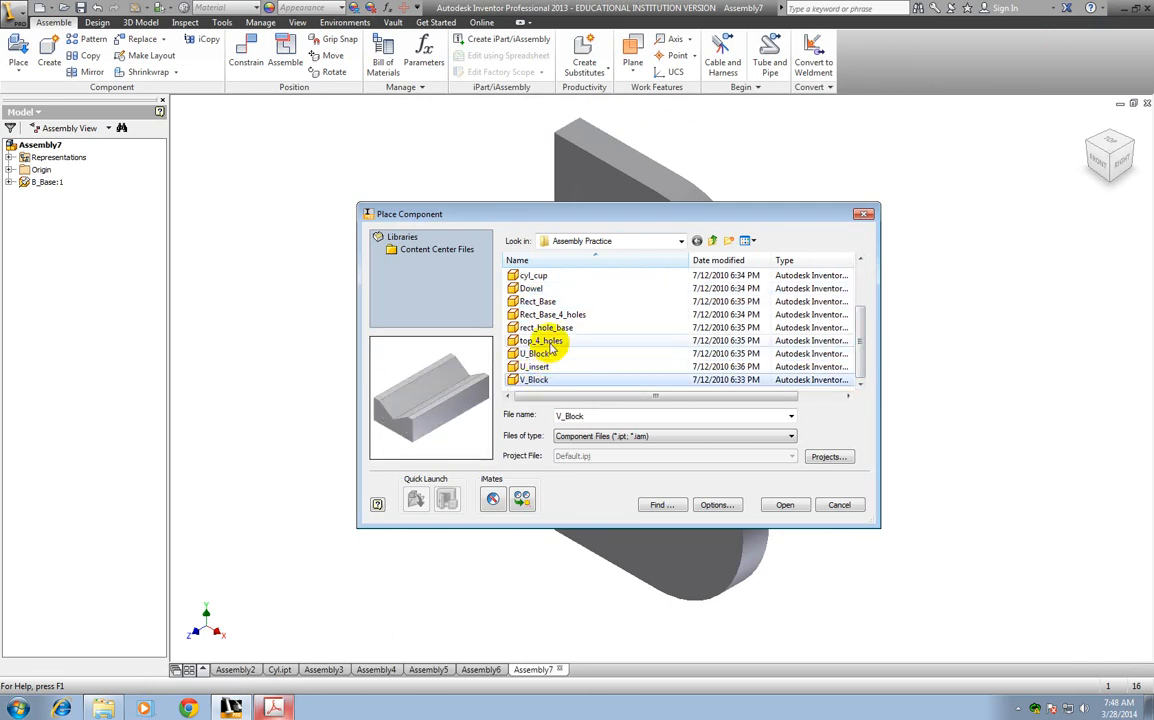
pyautogui.click(530, 328)
pyautogui.click(530, 314)
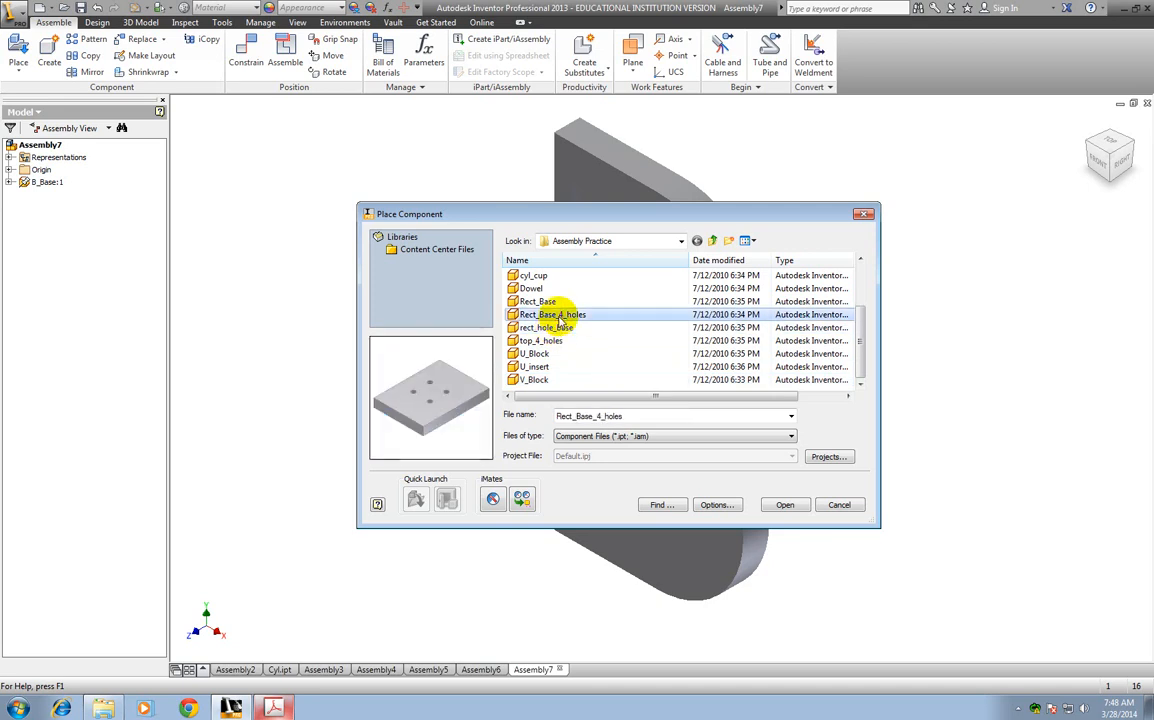
# Step: Place one cube part from the Assembly Practice folder in the empty space beside B_Base
pyautogui.scroll(2, 560, 300)
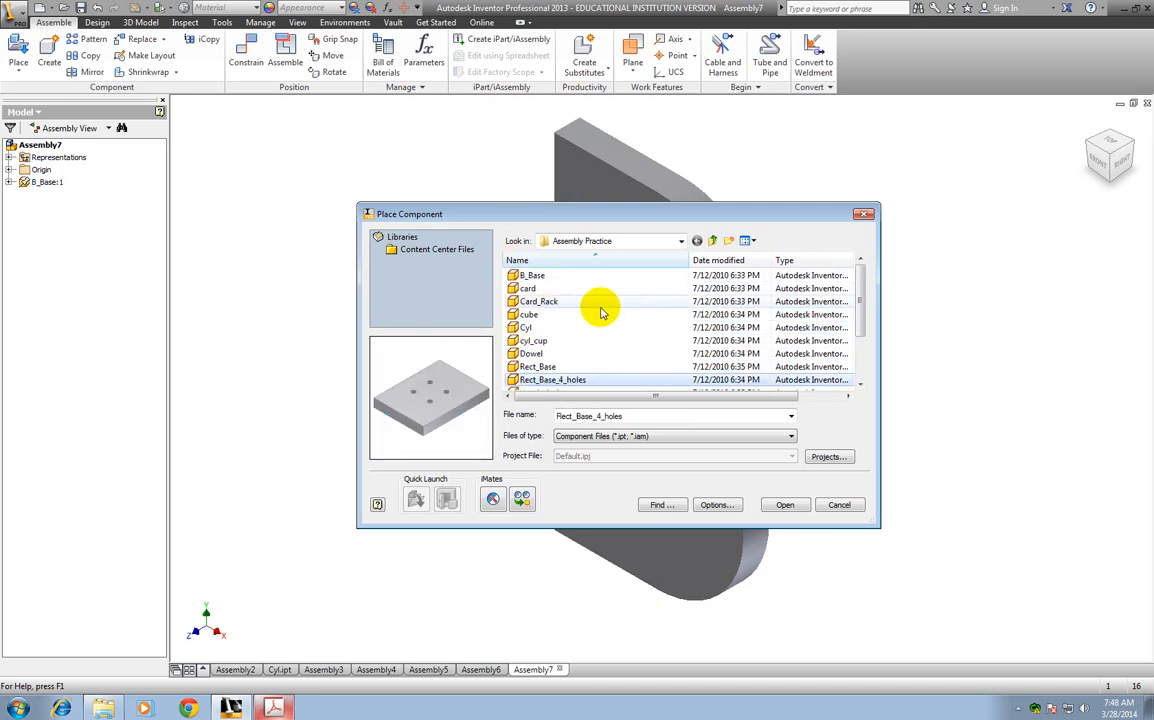
pyautogui.click(551, 318)
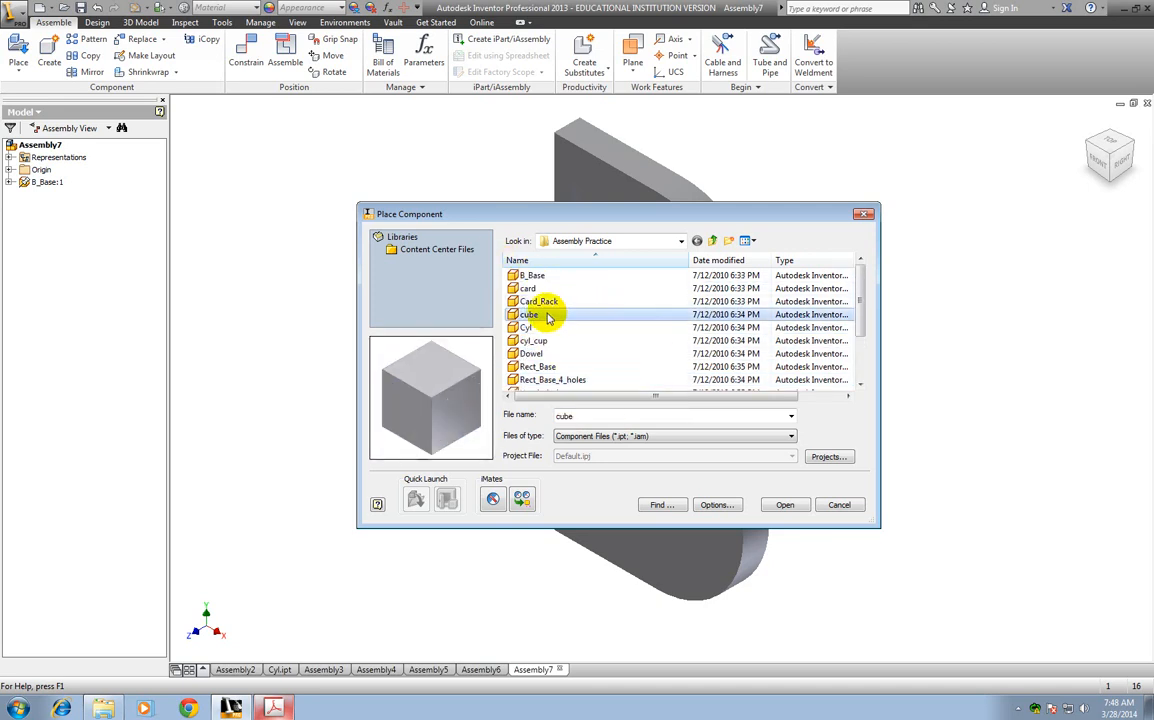
pyautogui.click(786, 505)
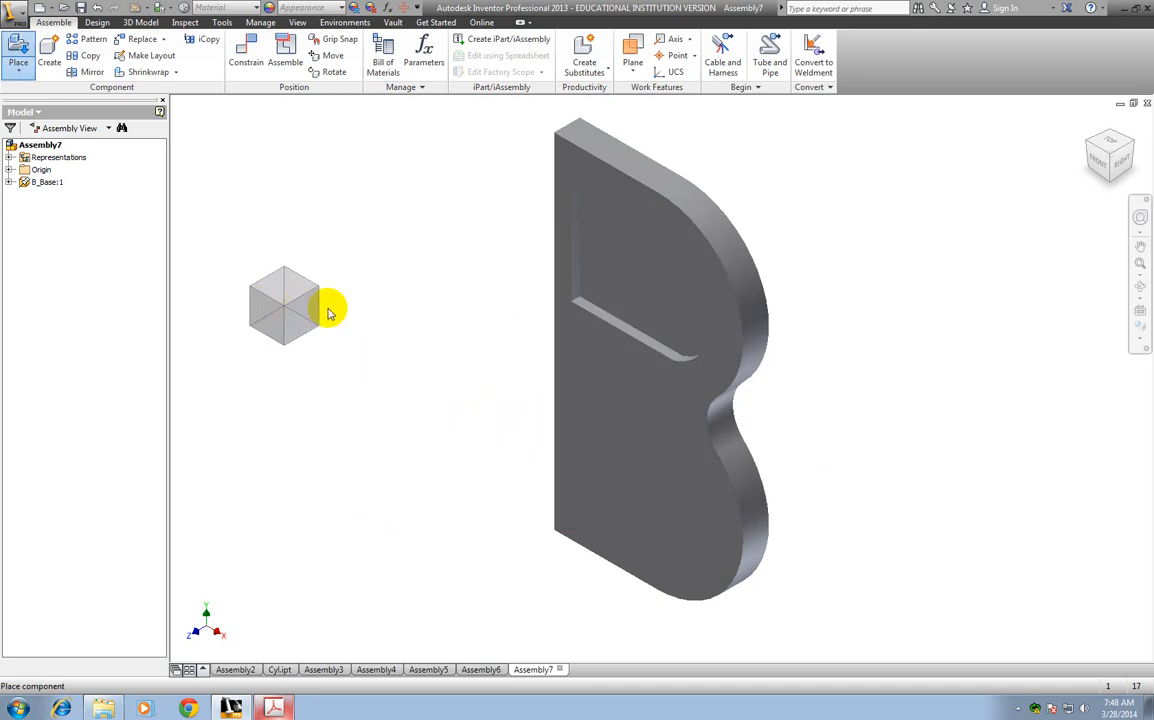
pyautogui.click(294, 313)
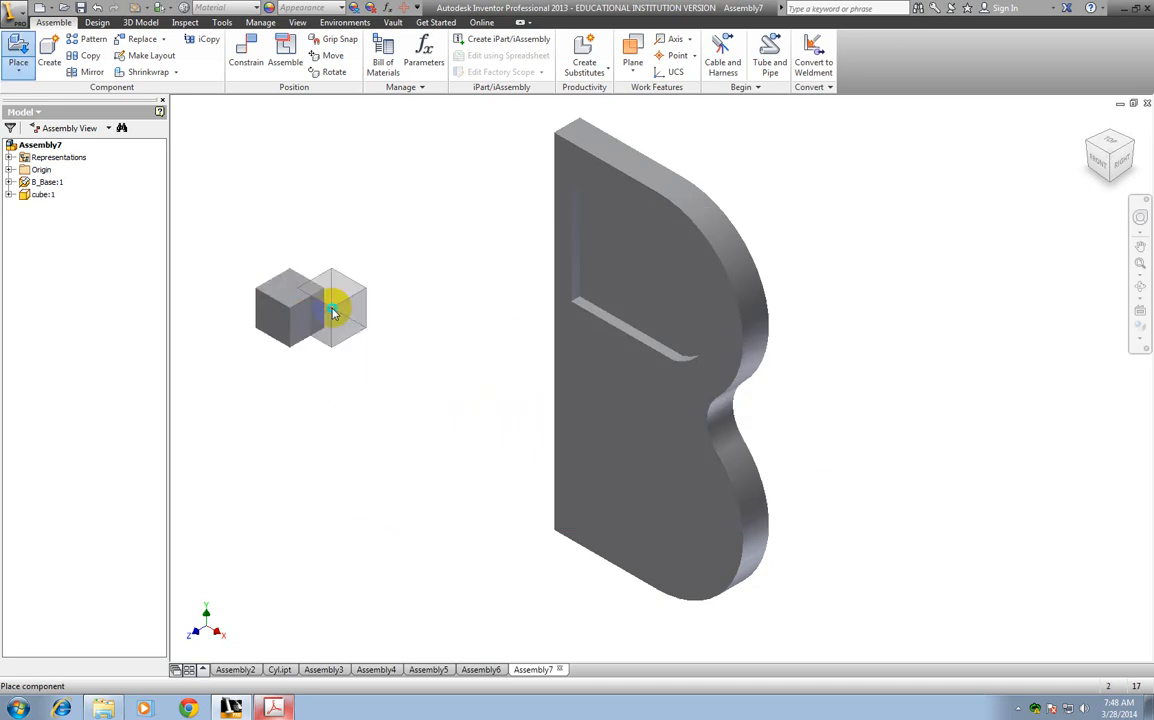
pyautogui.press('Escape')
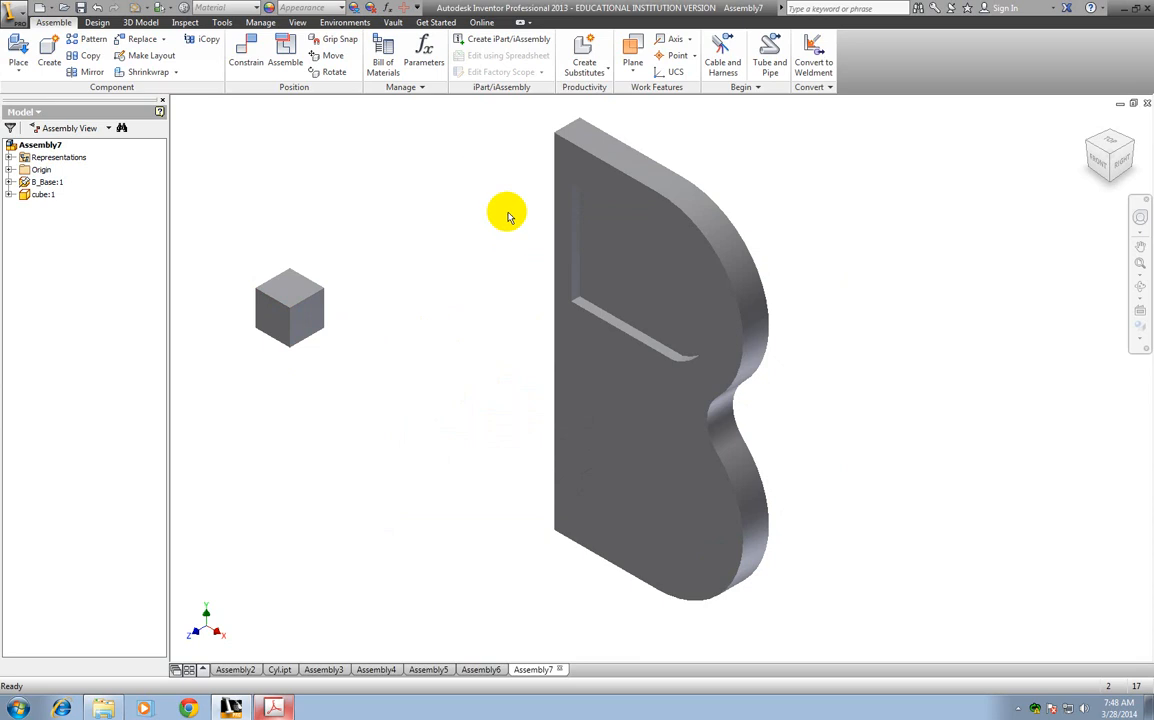
# Step: Mate a face of the cube to the recessed floor of B_Base's upper pocket with a 0.000 in offset
pyautogui.click(246, 60)
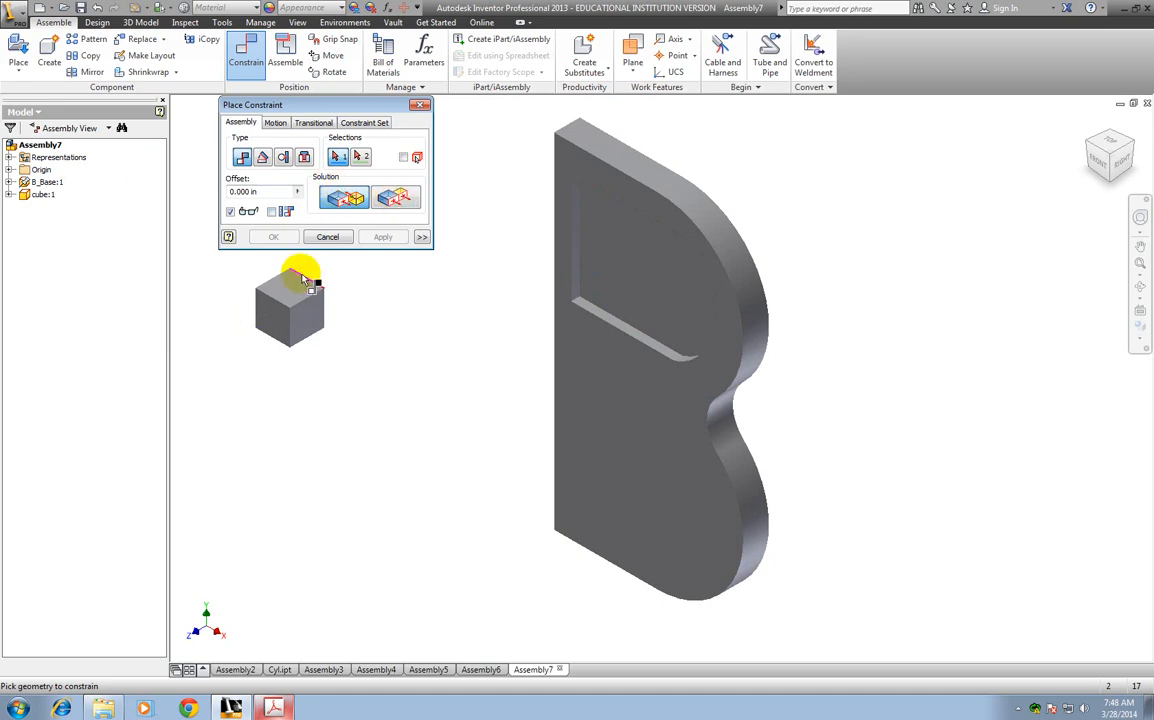
pyautogui.click(300, 291)
pyautogui.click(611, 288)
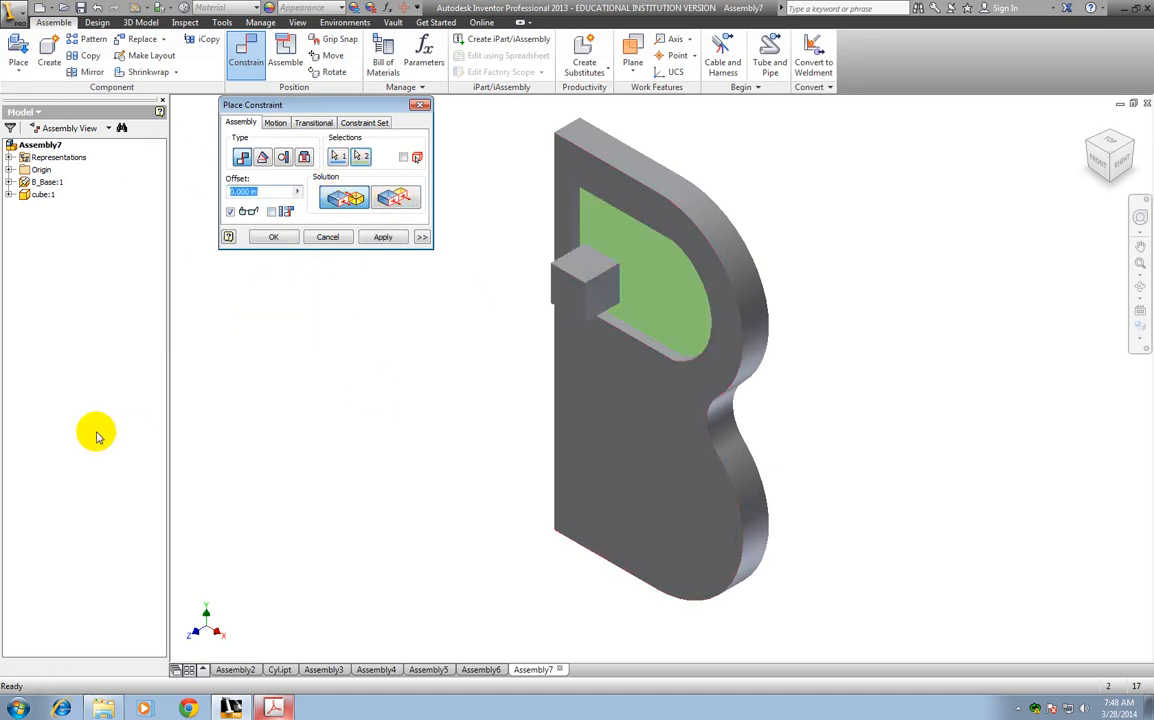
pyautogui.click(383, 236)
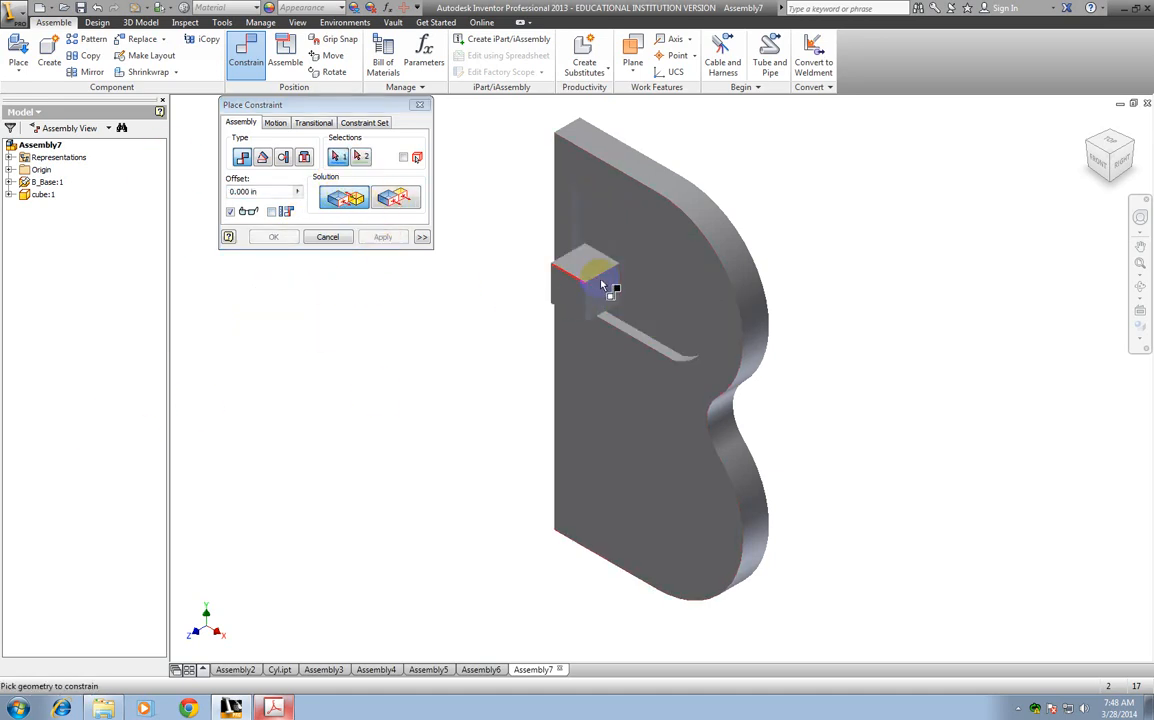
# Step: Mate the cube's side face to the straight vertical wall of B_Base's pocket with a 0.000 in offset
pyautogui.click(1093, 148)
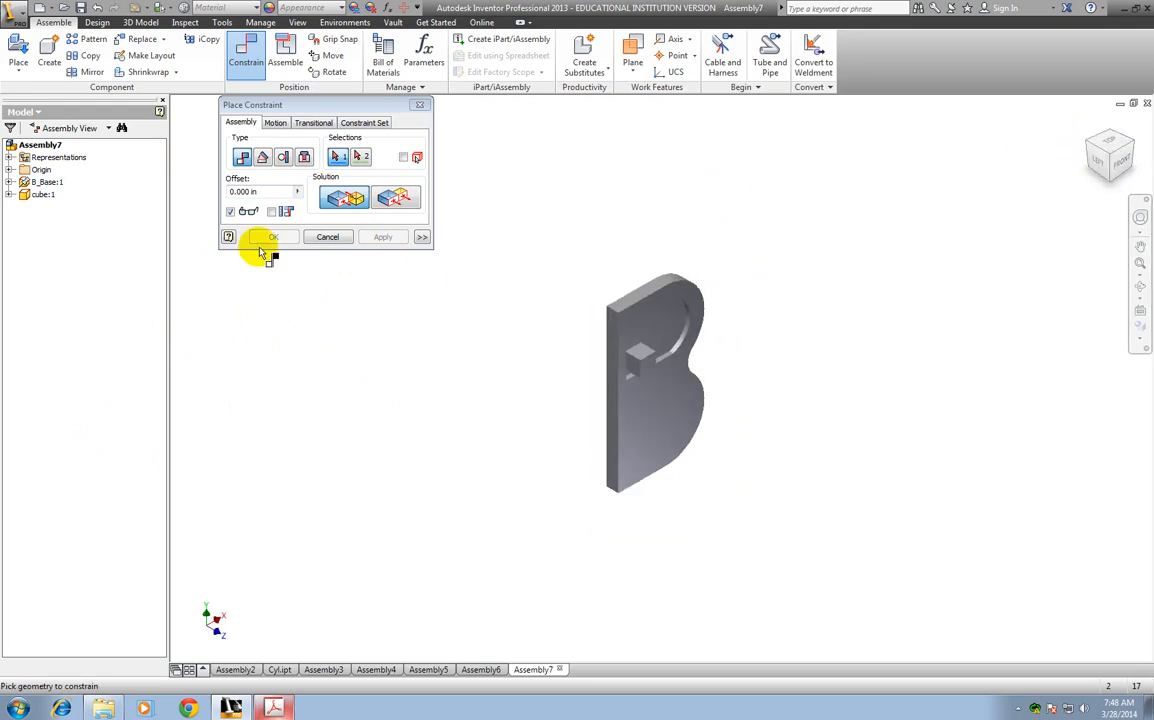
pyautogui.click(343, 195)
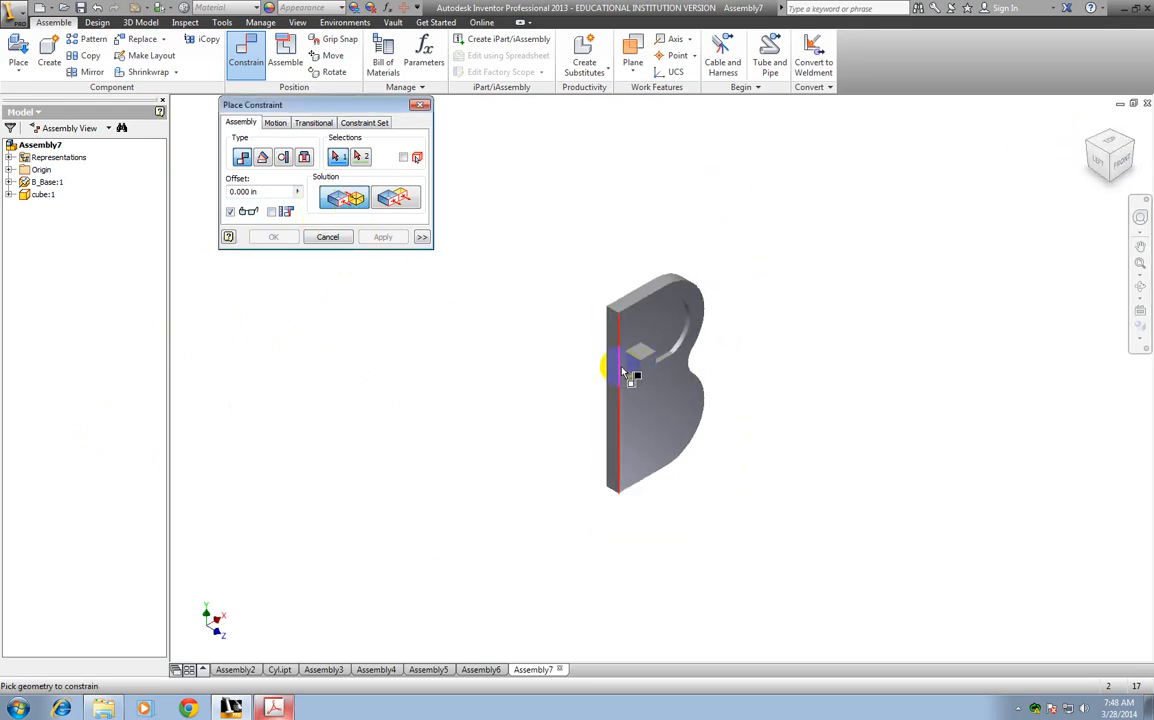
pyautogui.scroll(5, 615, 416)
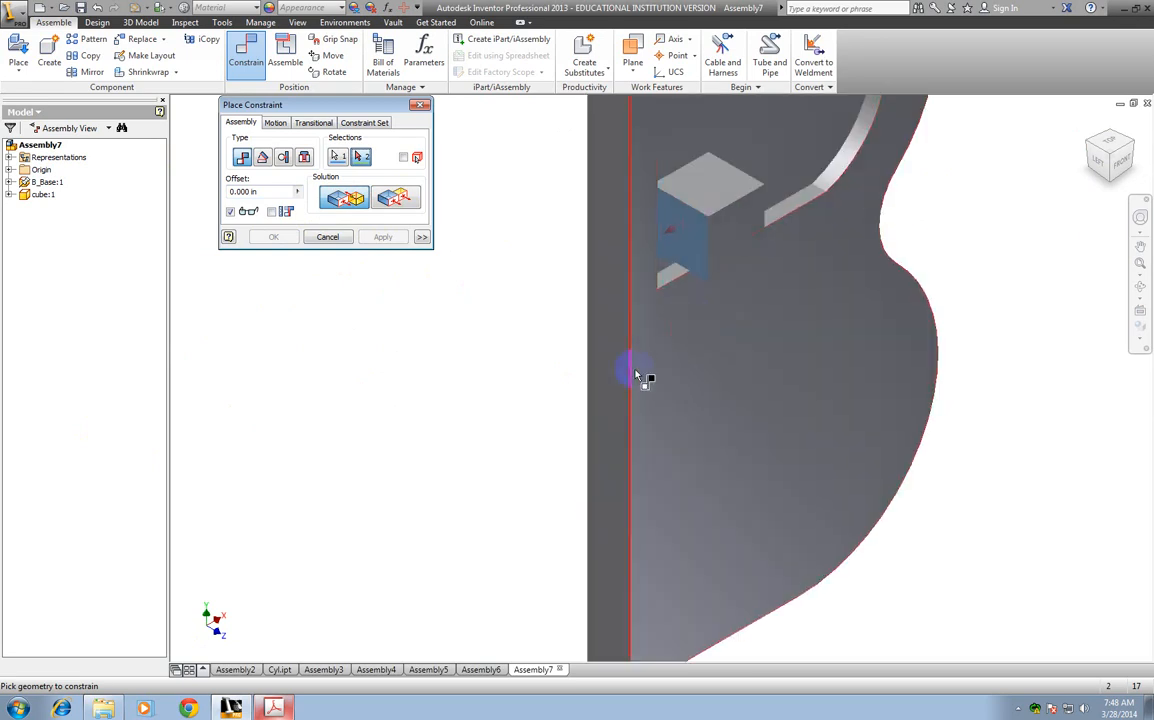
pyautogui.click(1132, 145)
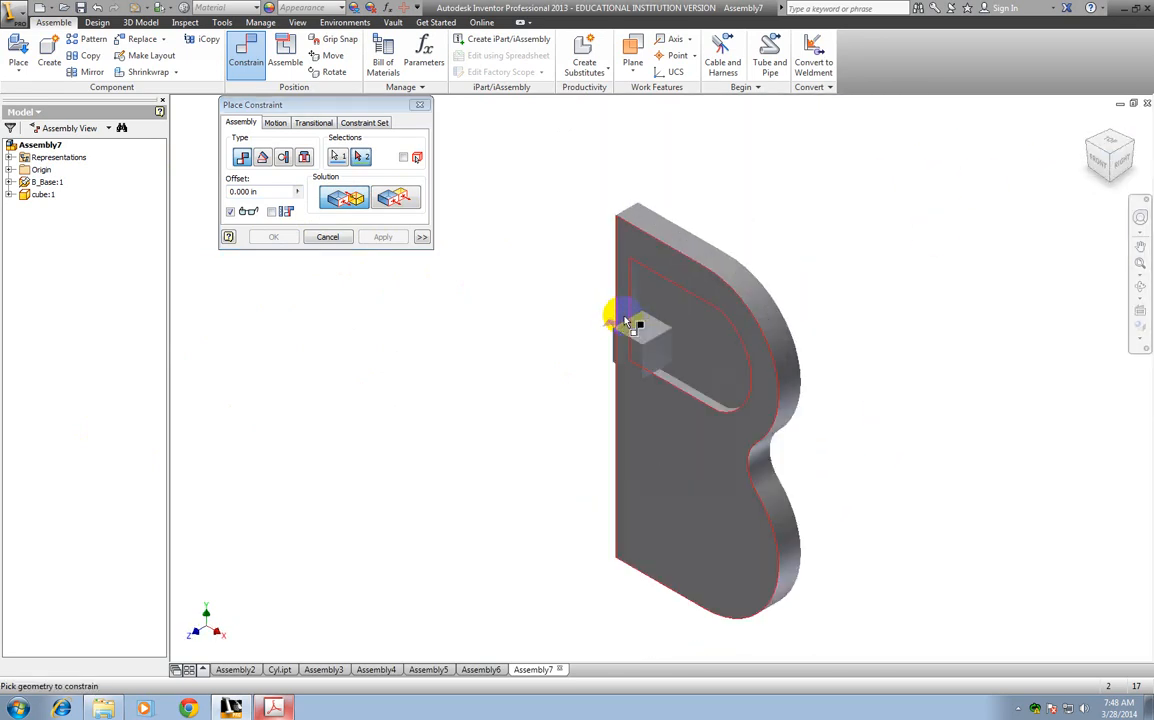
pyautogui.scroll(2, 638, 309)
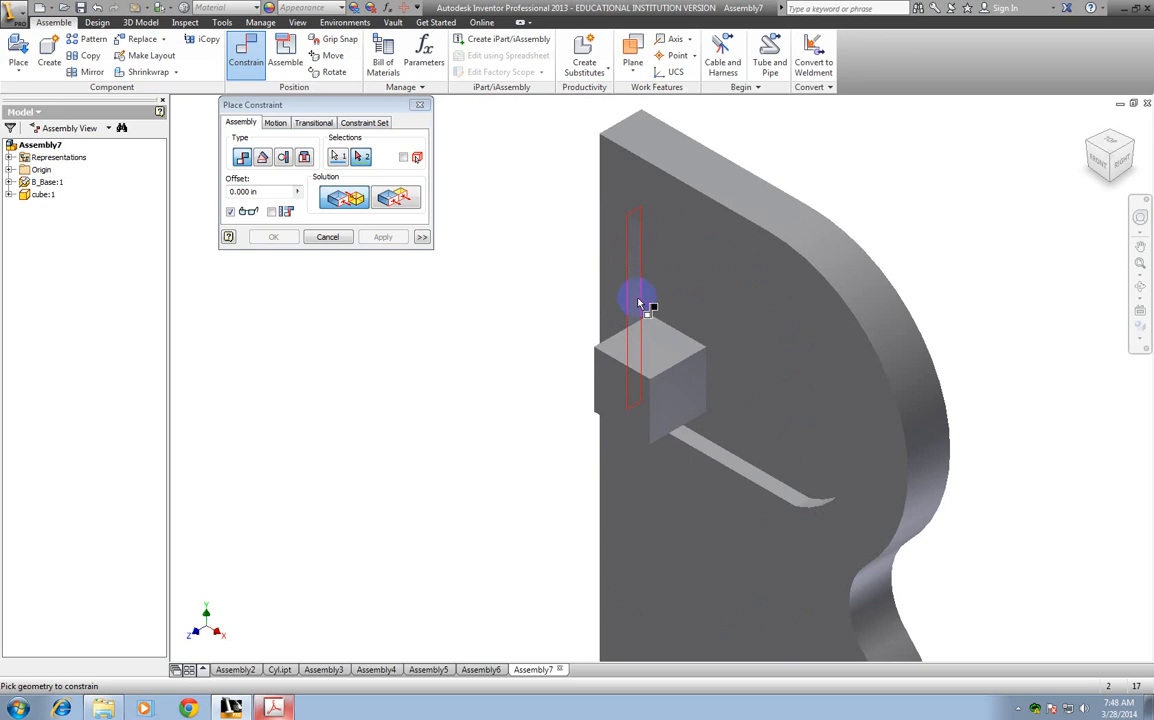
pyautogui.scroll(2, 638, 303)
pyautogui.click(634, 305)
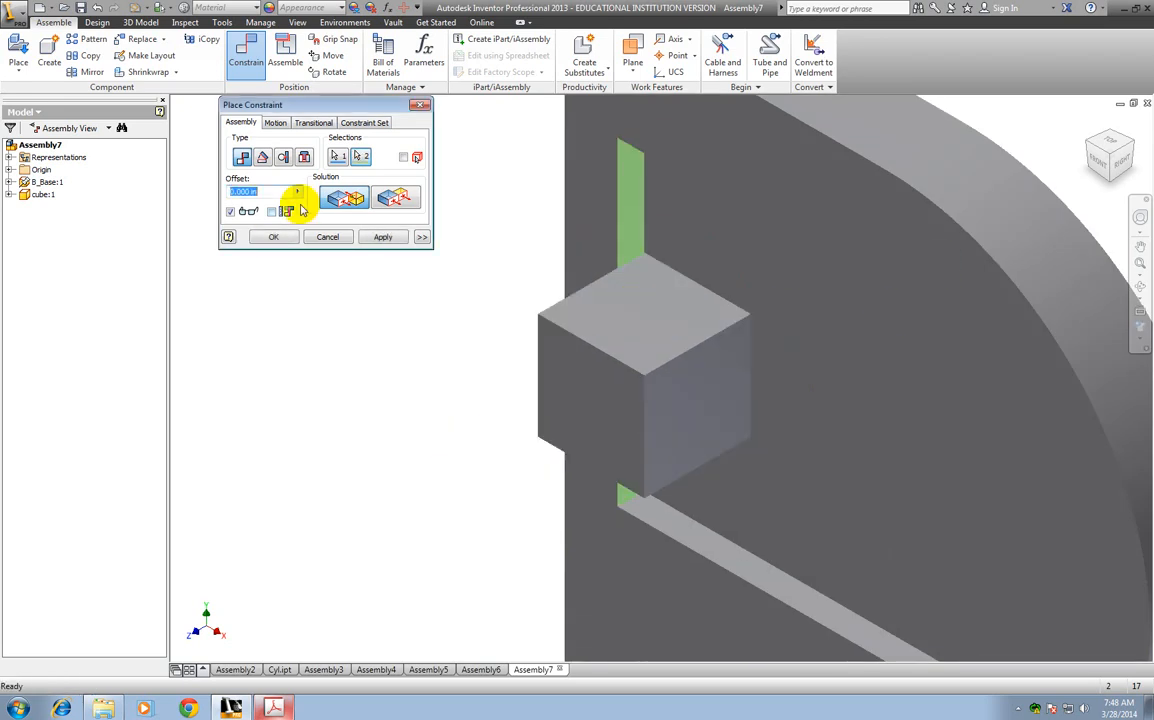
pyautogui.click(381, 236)
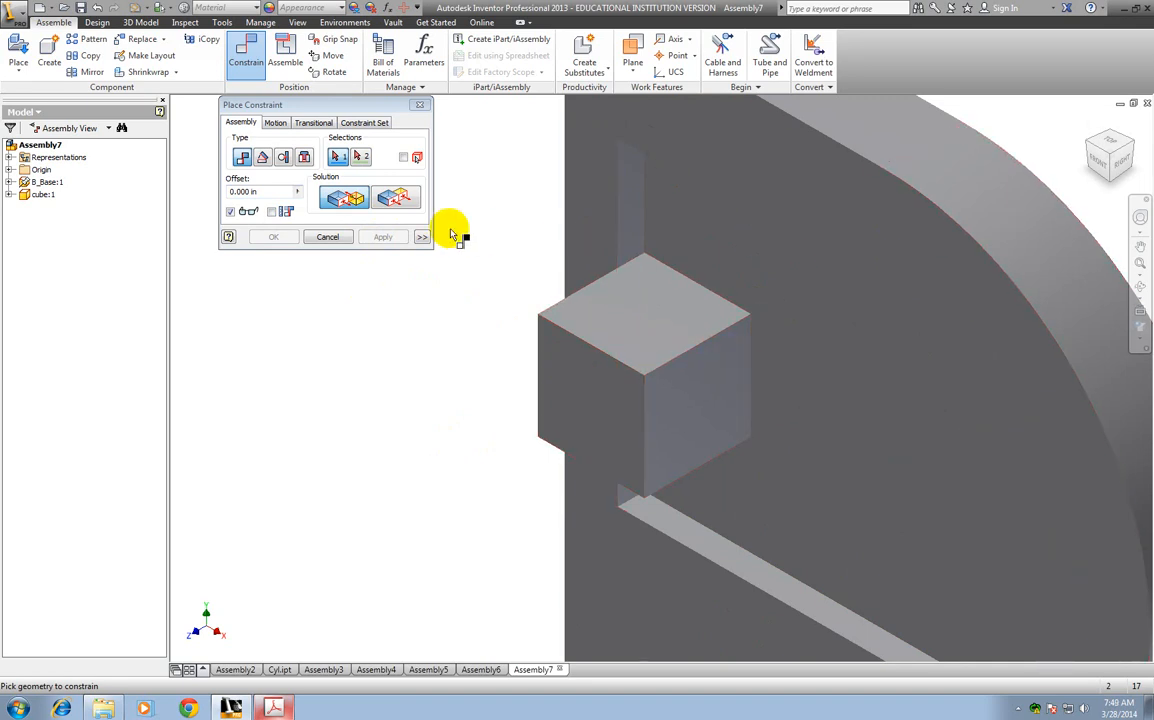
# Step: Mate the cube's bottom face to the lower wall of B_Base's pocket with a 0.000 in offset and finish constraining
pyautogui.click(1112, 183)
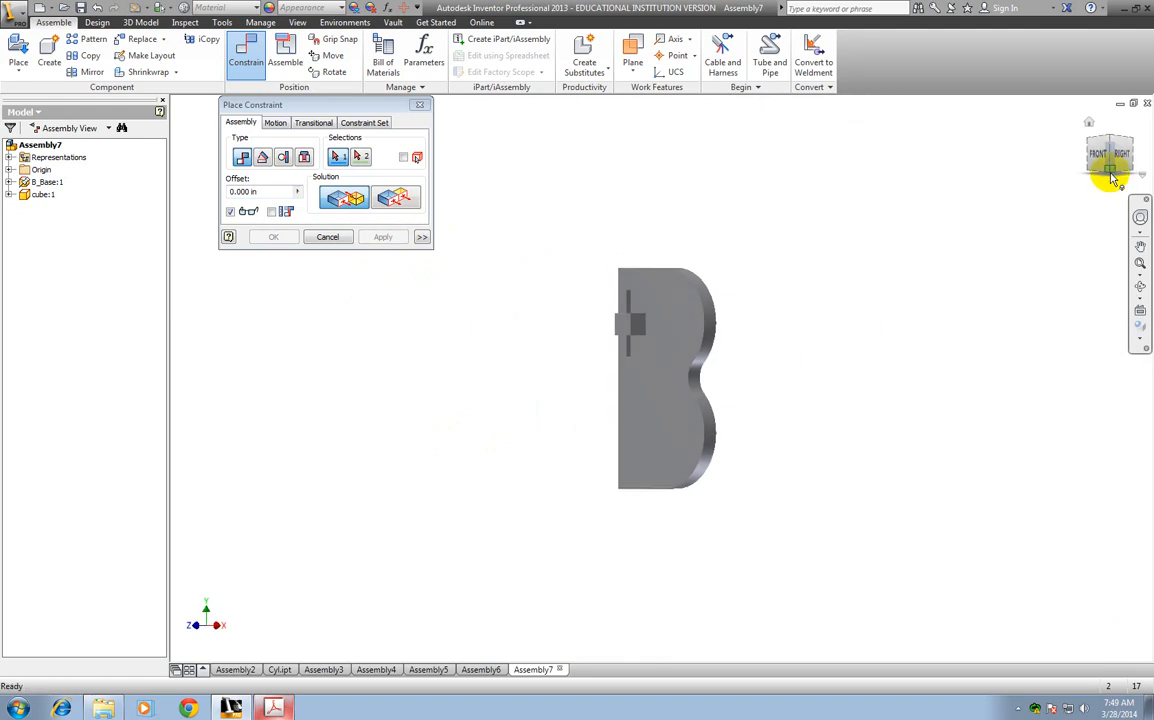
pyautogui.click(1112, 178)
pyautogui.click(659, 370)
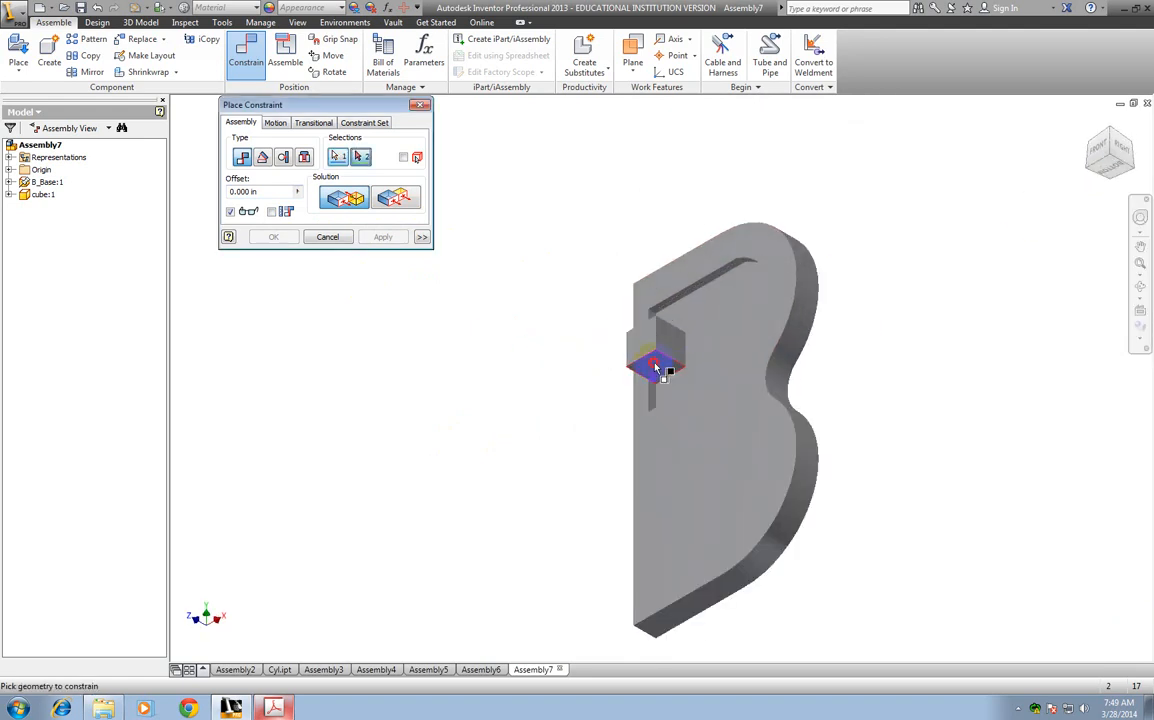
pyautogui.click(1108, 122)
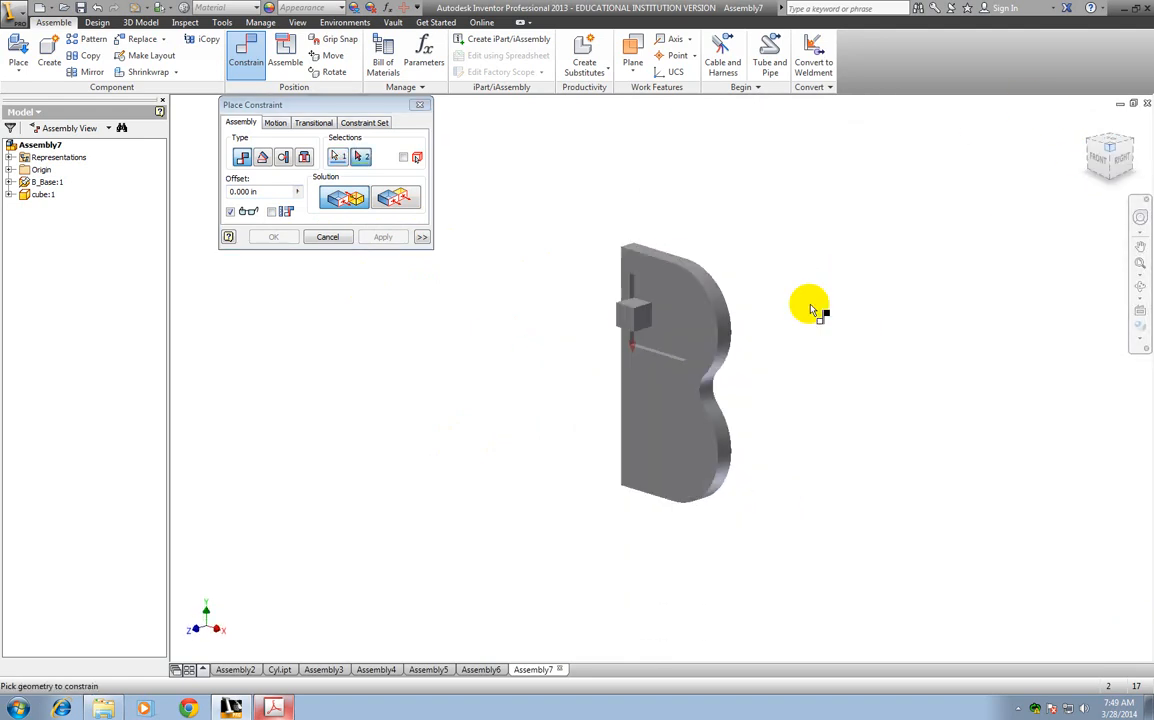
pyautogui.scroll(-3, 617, 340)
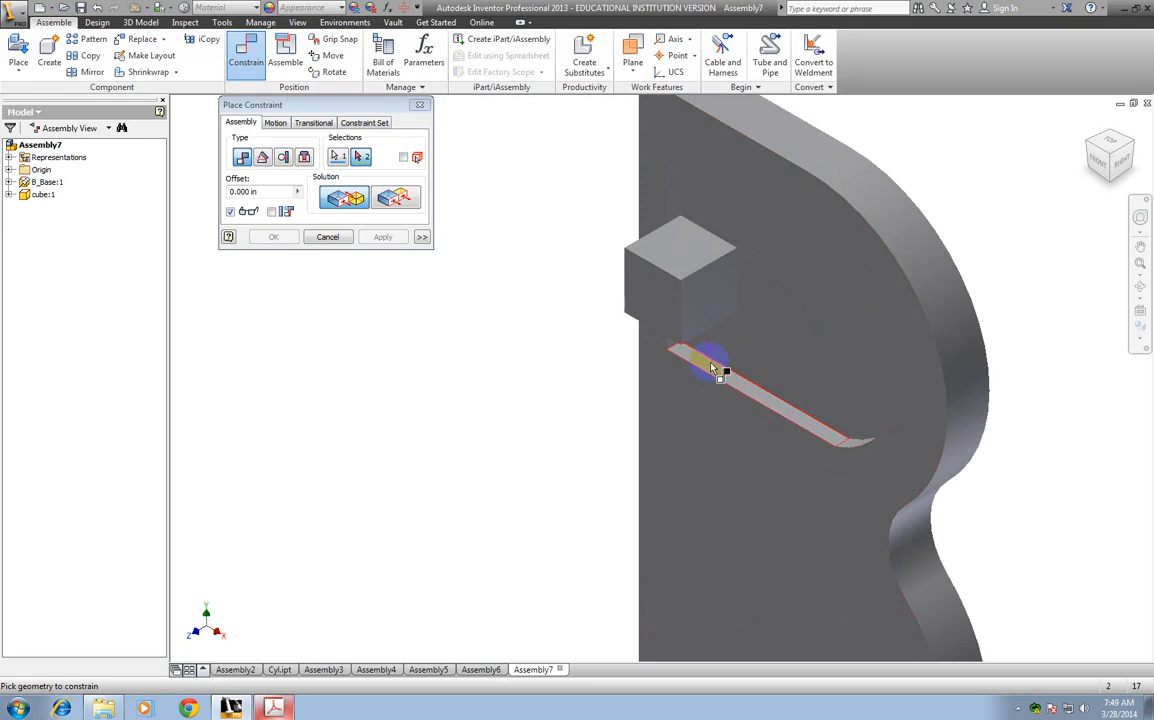
pyautogui.click(713, 368)
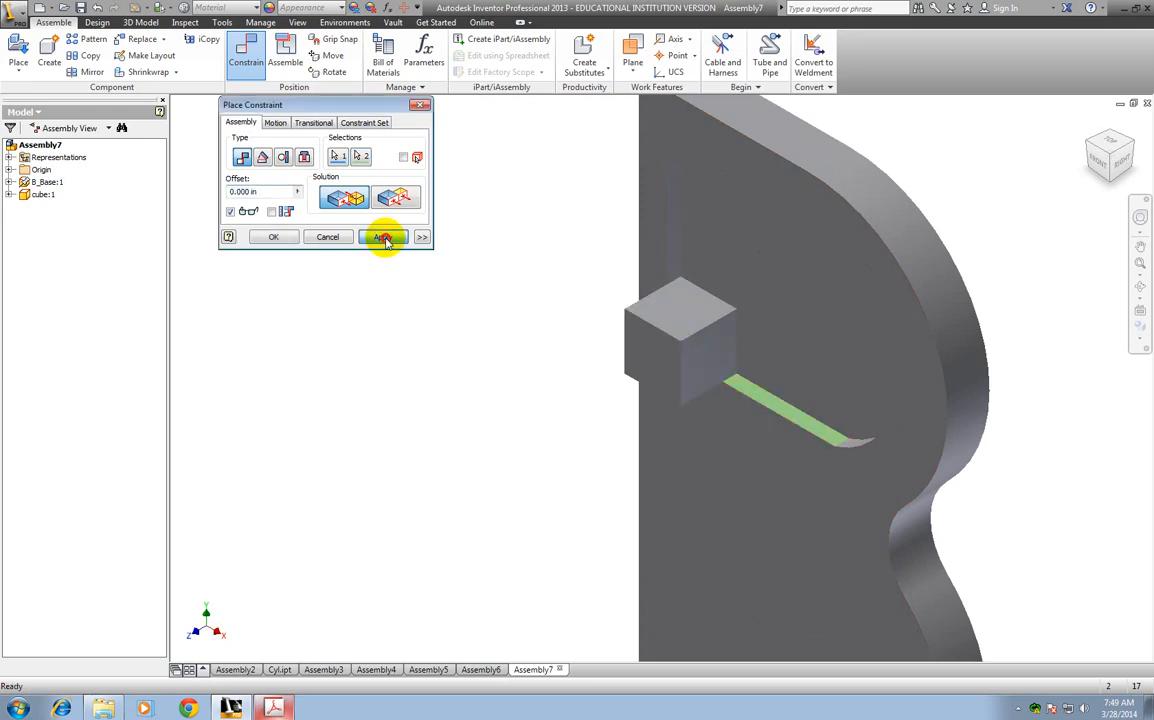
pyautogui.click(385, 240)
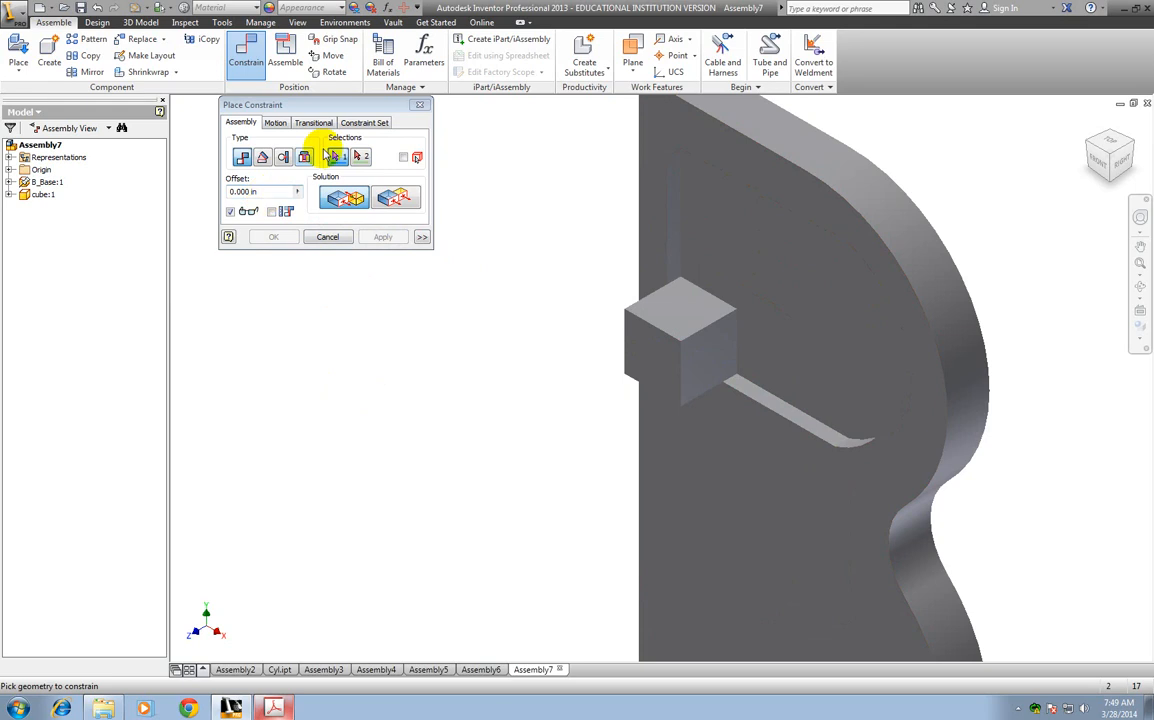
pyautogui.click(328, 237)
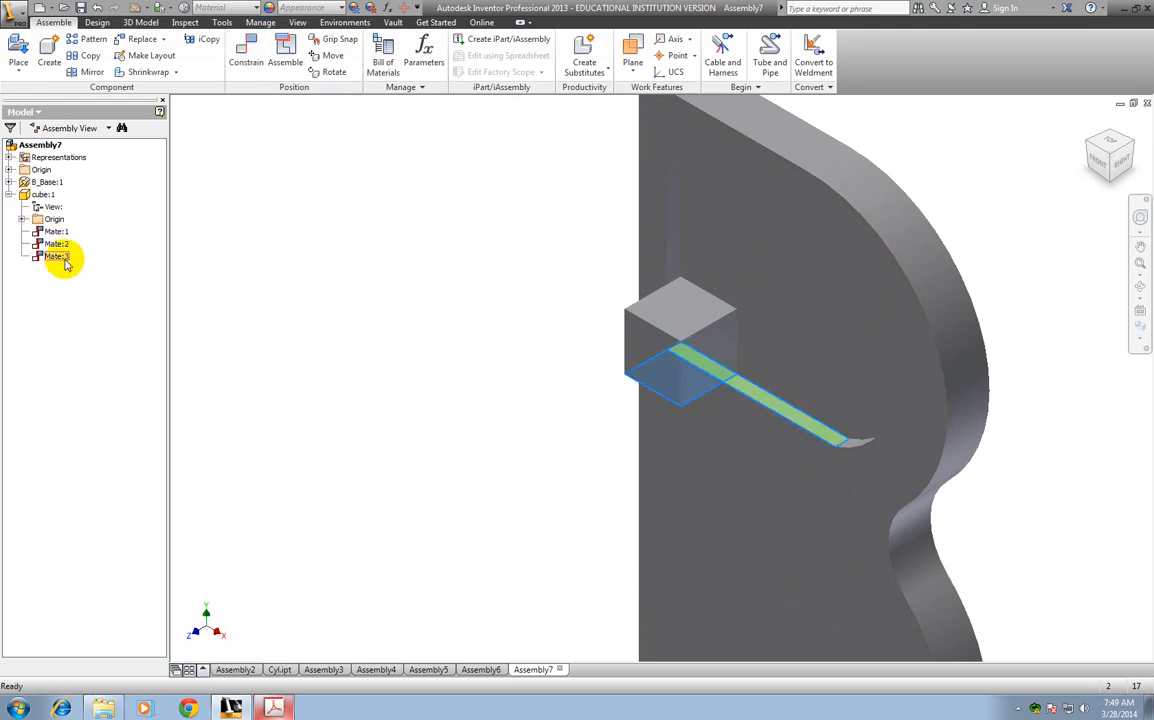
# Step: Edit the mate between the cube's bottom face and the pocket's lower wall to a 0.25 in offset and check it from the front
pyautogui.doubleClick(65, 263)
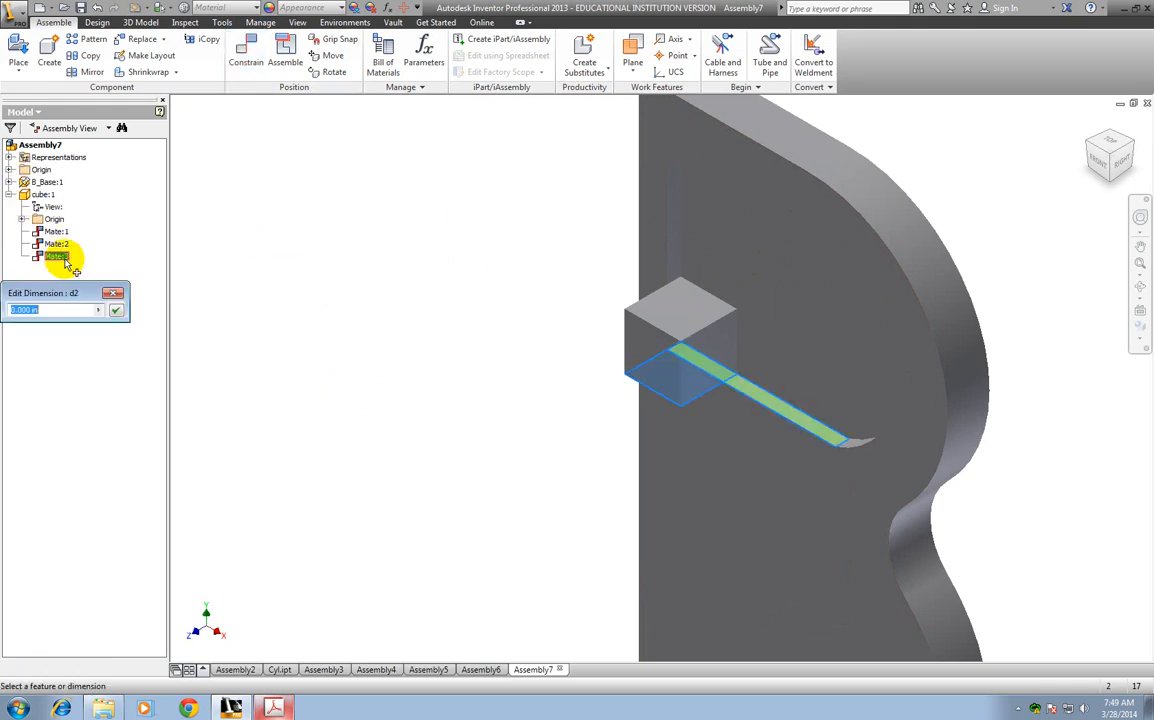
pyautogui.click(114, 293)
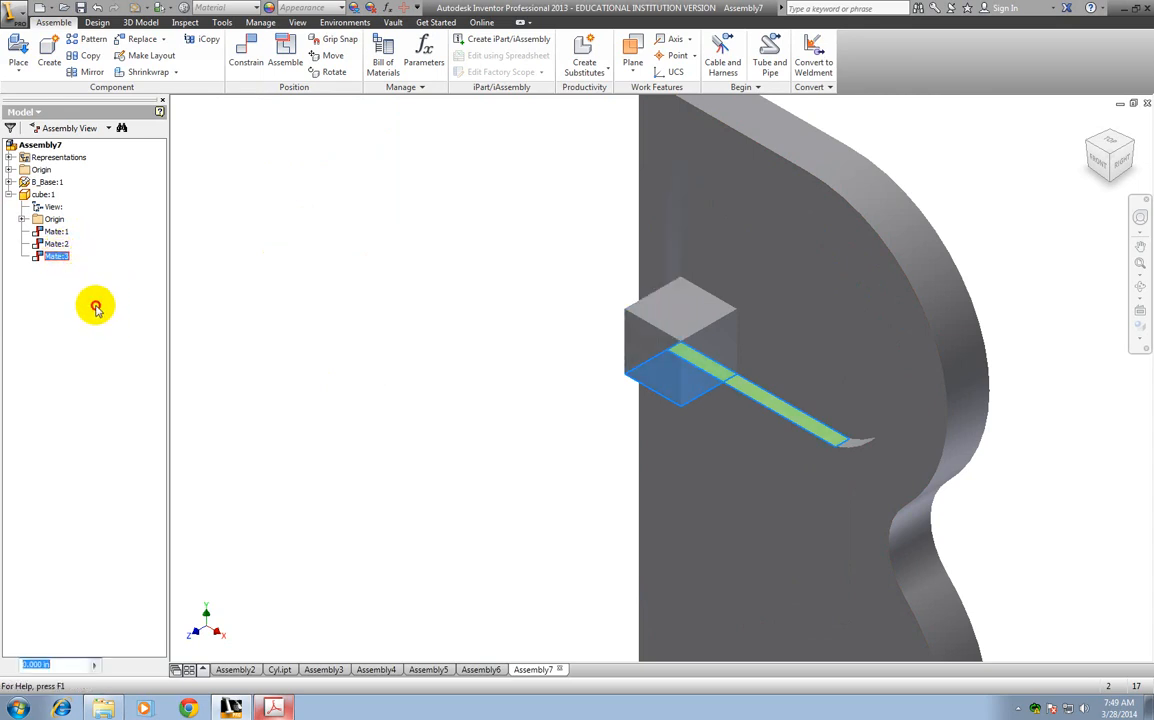
pyautogui.click(96, 307)
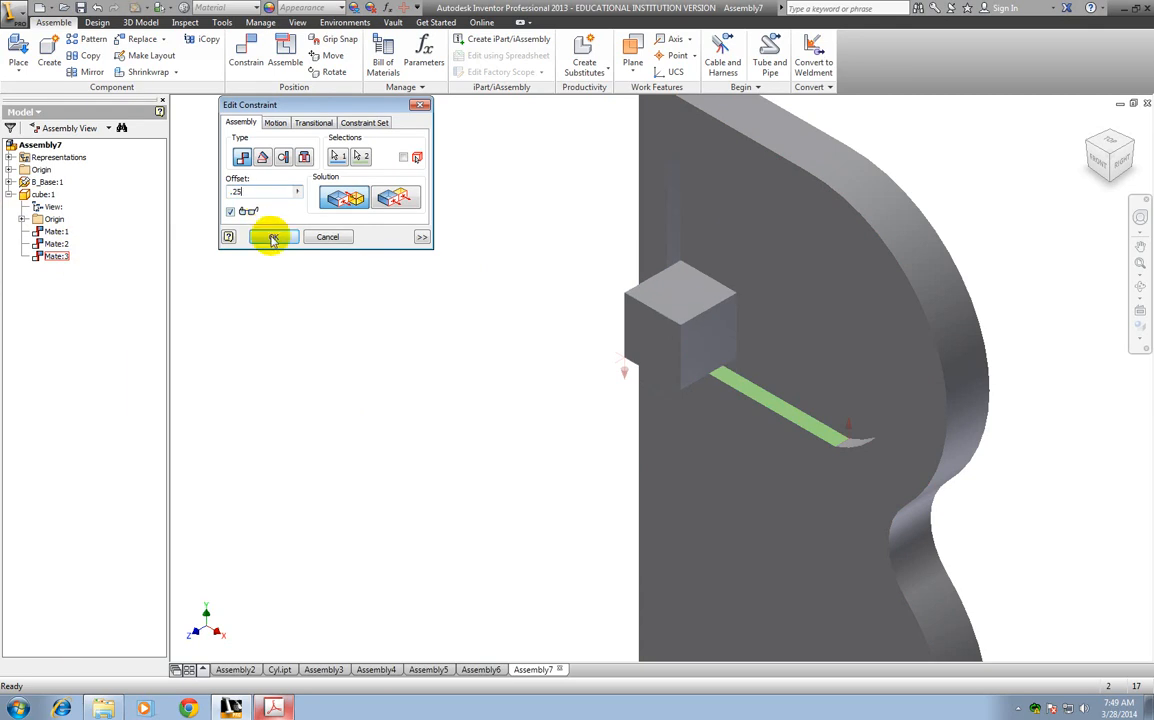
pyautogui.click(272, 238)
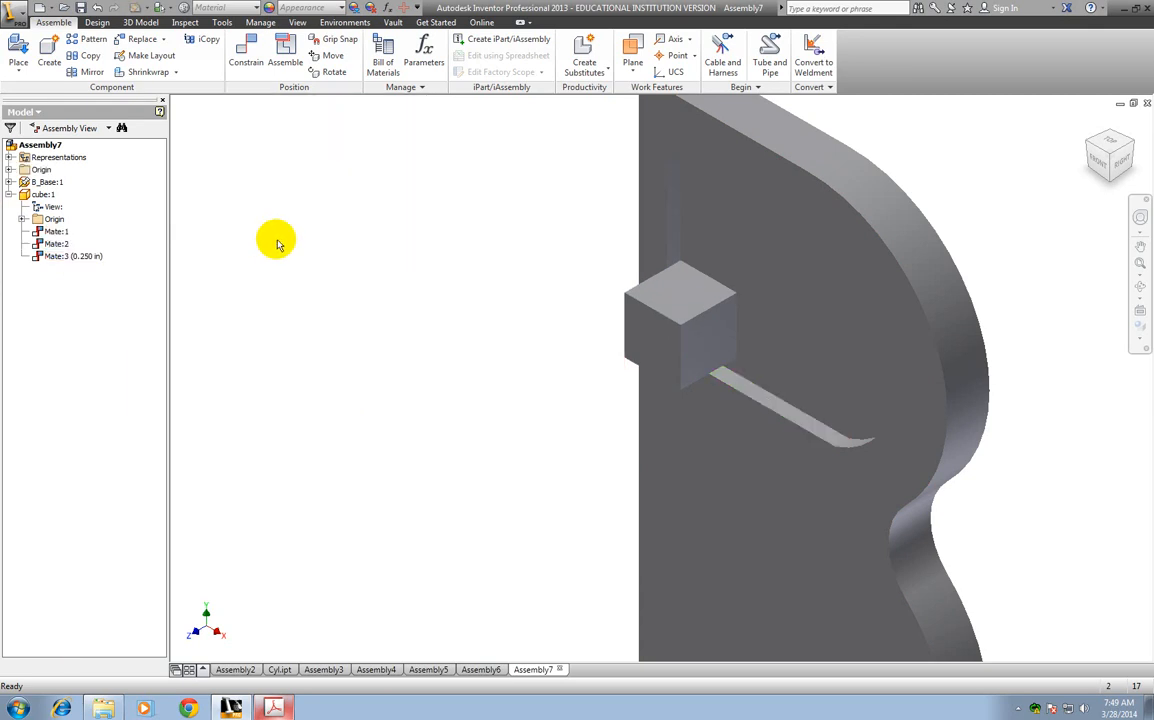
pyautogui.click(1104, 166)
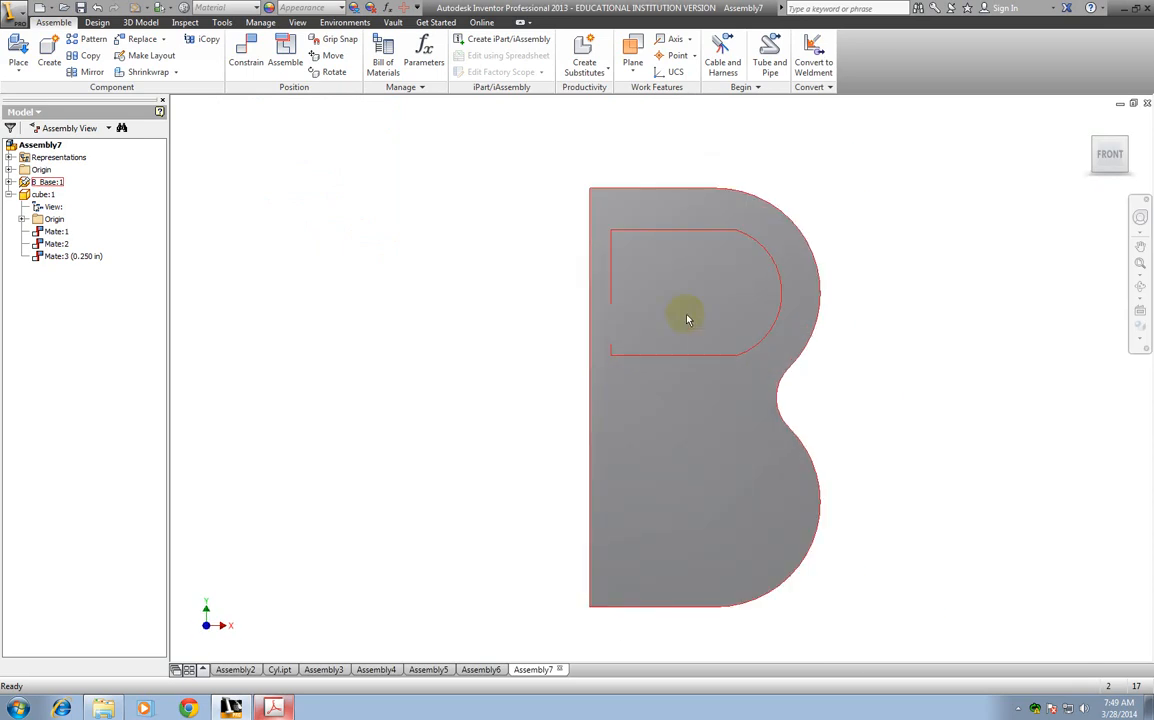
pyautogui.click(1126, 142)
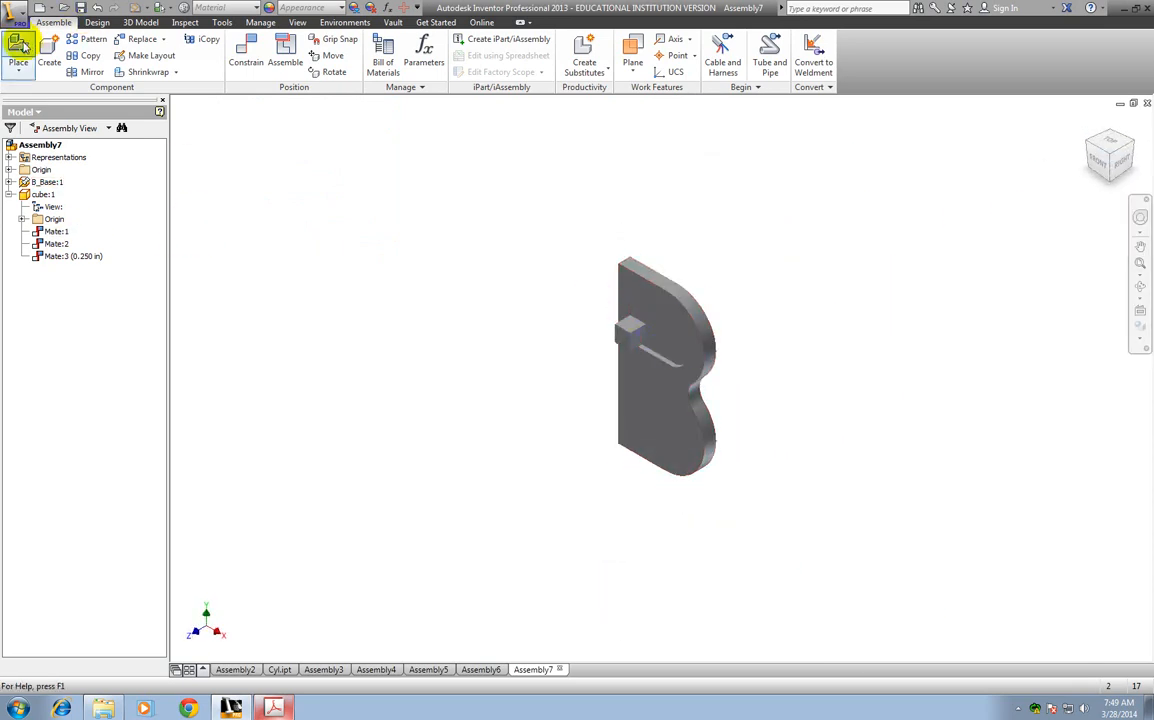
# Step: Look at exercises 8 and 9 in the Assbly_Constrts_DOF_Handout PDF in Adobe Acrobat and return to Inventor
pyautogui.click(273, 707)
pyautogui.scroll(-5, 600, 507)
pyautogui.scroll(-5, 607, 513)
pyautogui.scroll(1, 580, 490)
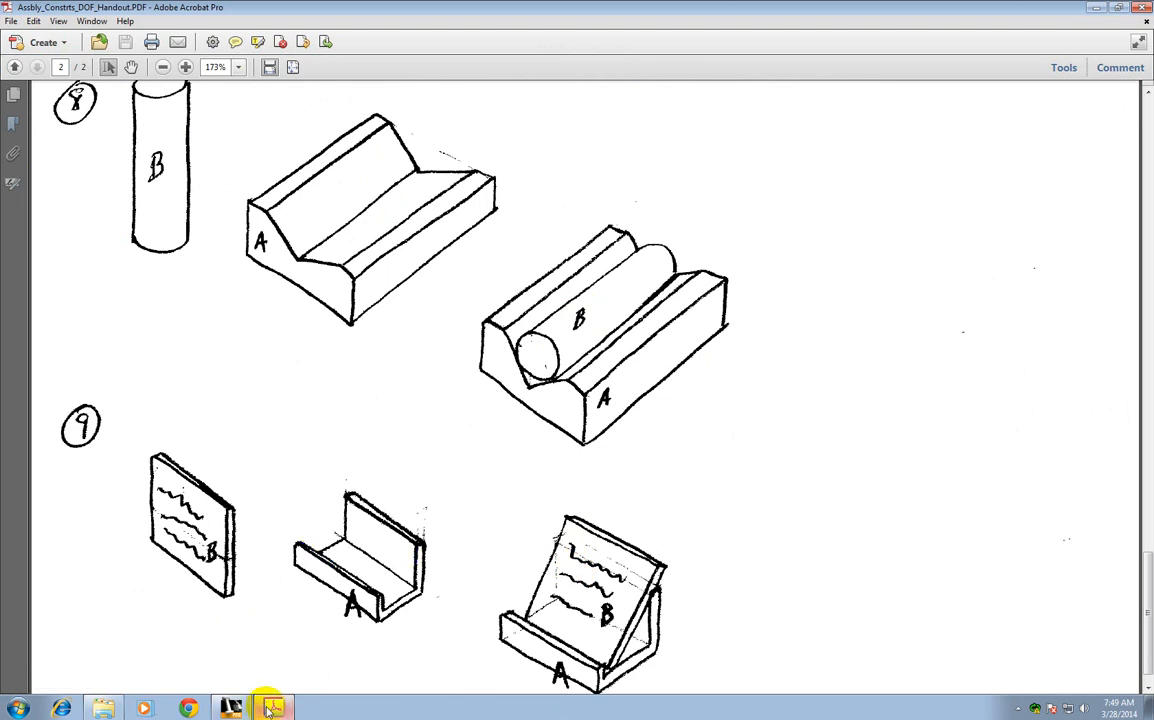
pyautogui.click(229, 707)
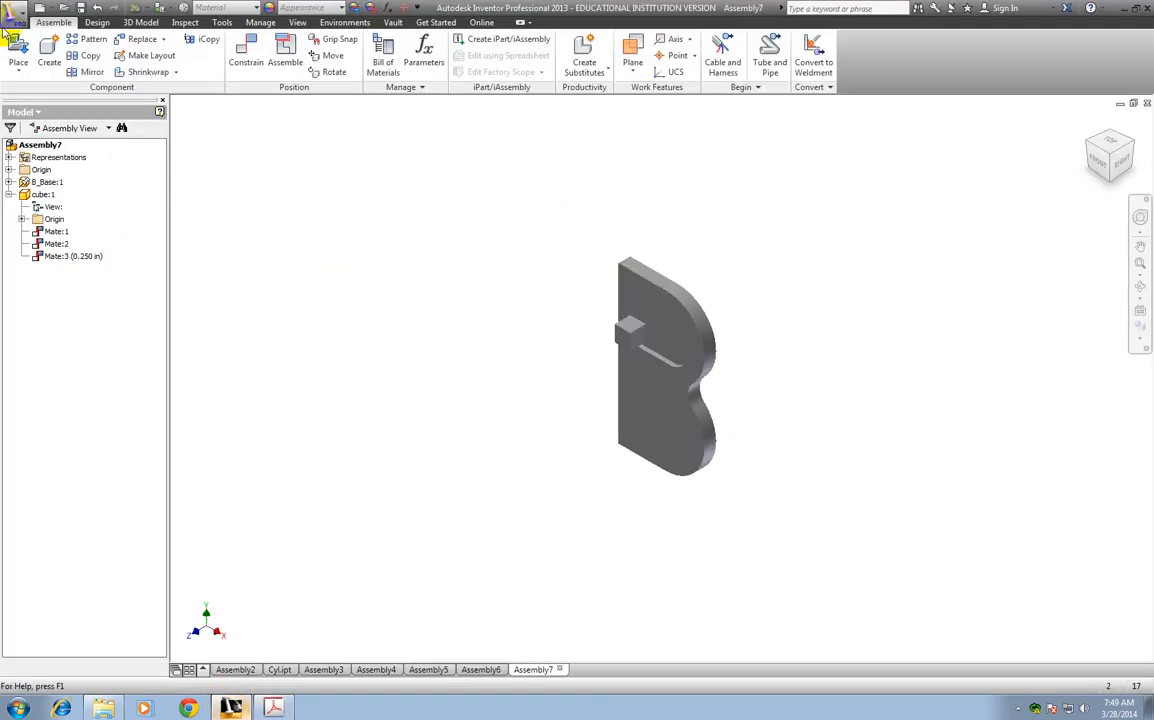
# Step: Create a new assembly from the English Standard (in).iam template
pyautogui.click(12, 15)
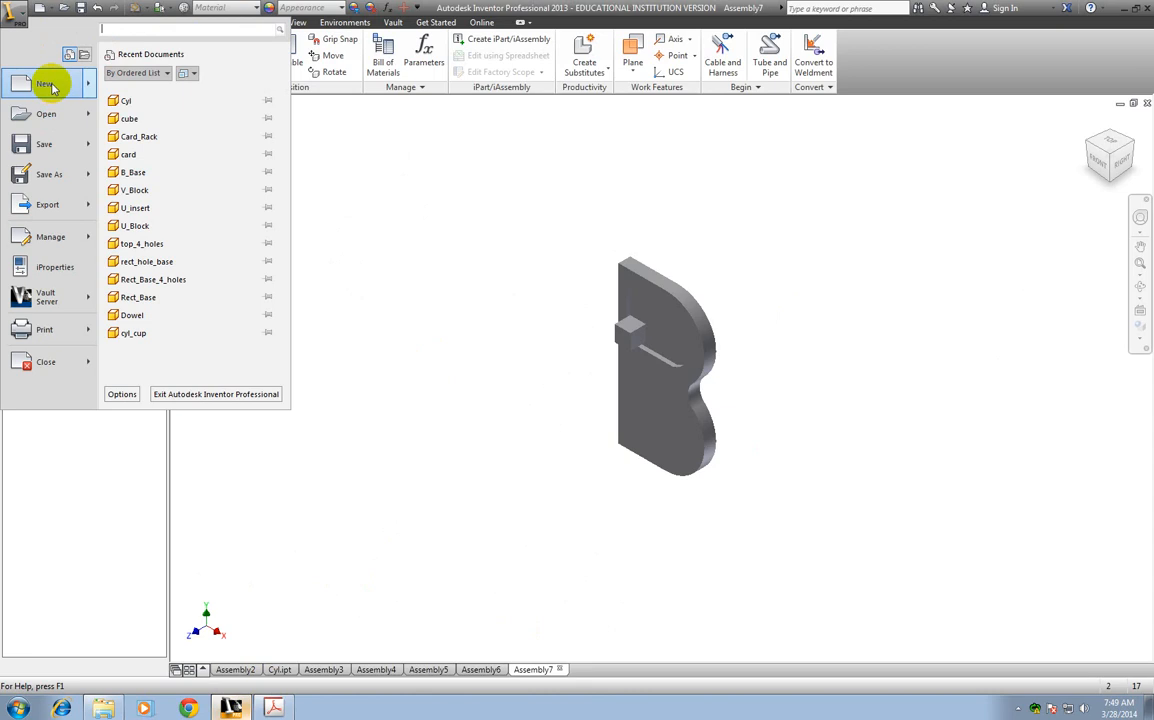
pyautogui.click(50, 84)
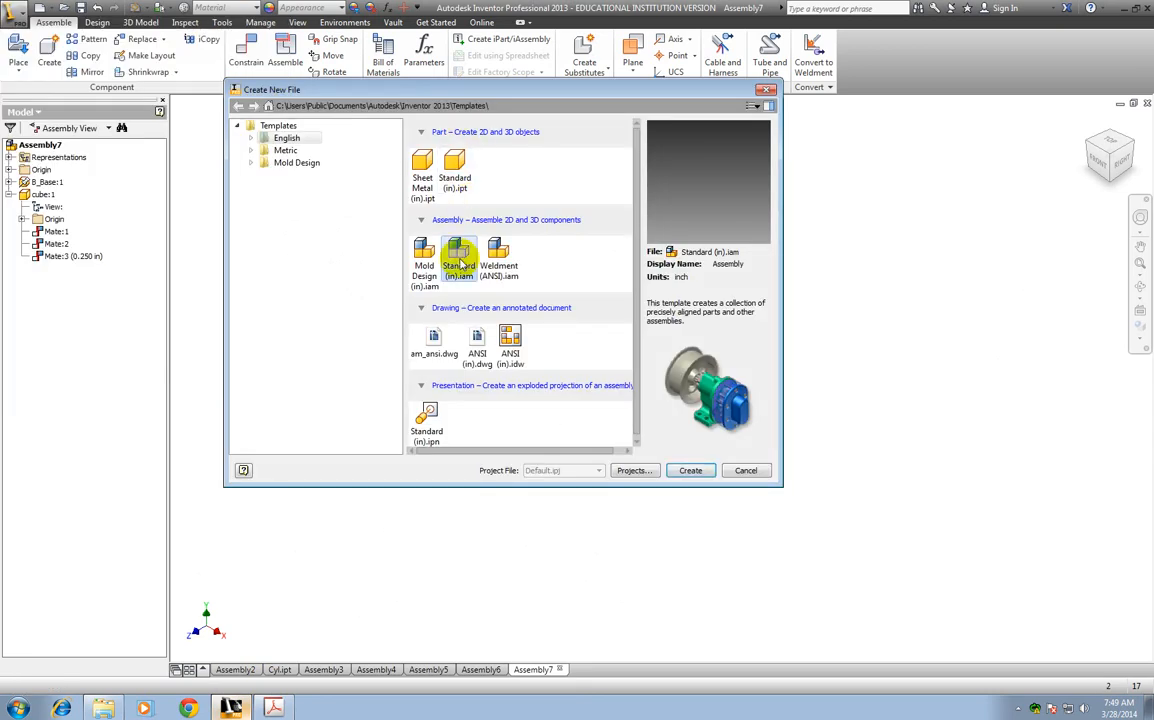
pyautogui.doubleClick(458, 262)
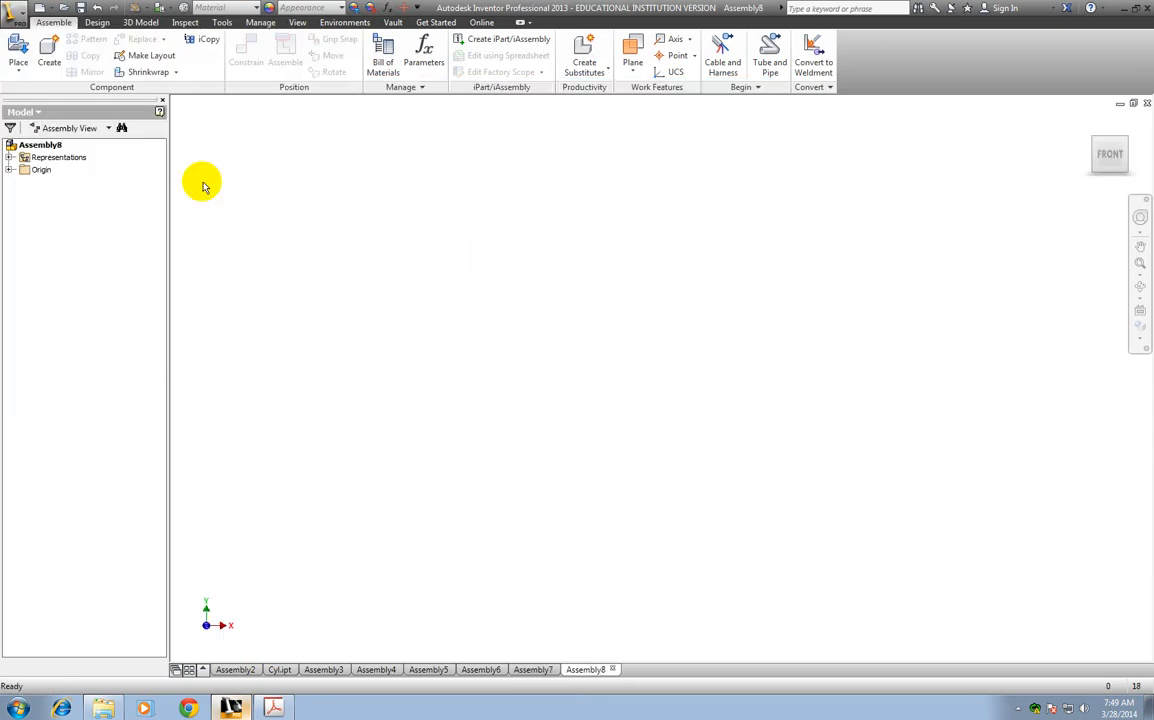
# Step: Place one V_Block component from the Assembly Practice folder into the new assembly
pyautogui.click(17, 50)
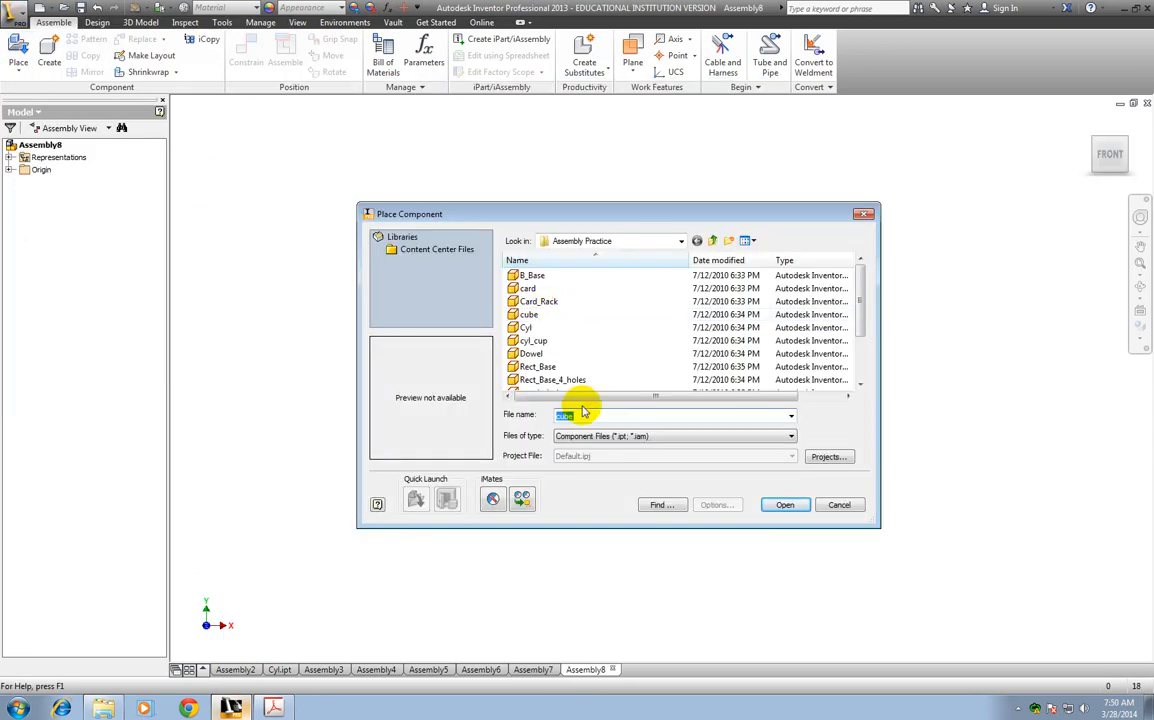
pyautogui.click(859, 386)
pyautogui.click(859, 386)
pyautogui.click(859, 386)
pyautogui.click(859, 386)
pyautogui.click(859, 386)
pyautogui.click(535, 367)
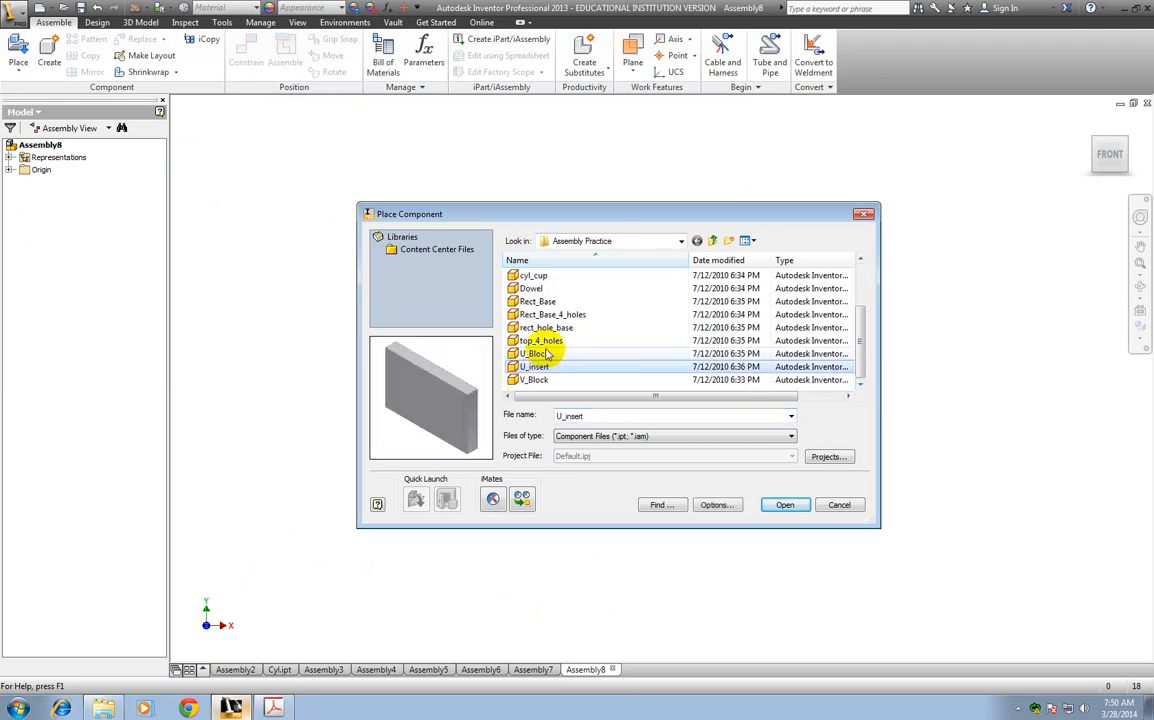
pyautogui.click(535, 380)
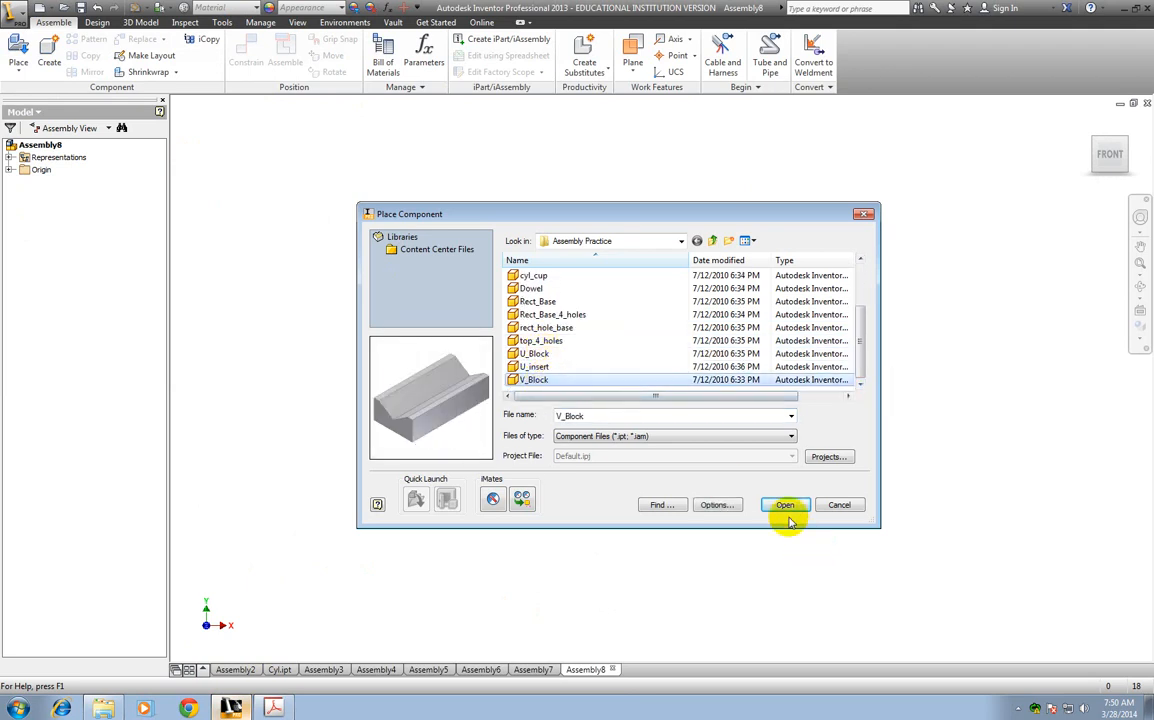
pyautogui.click(786, 505)
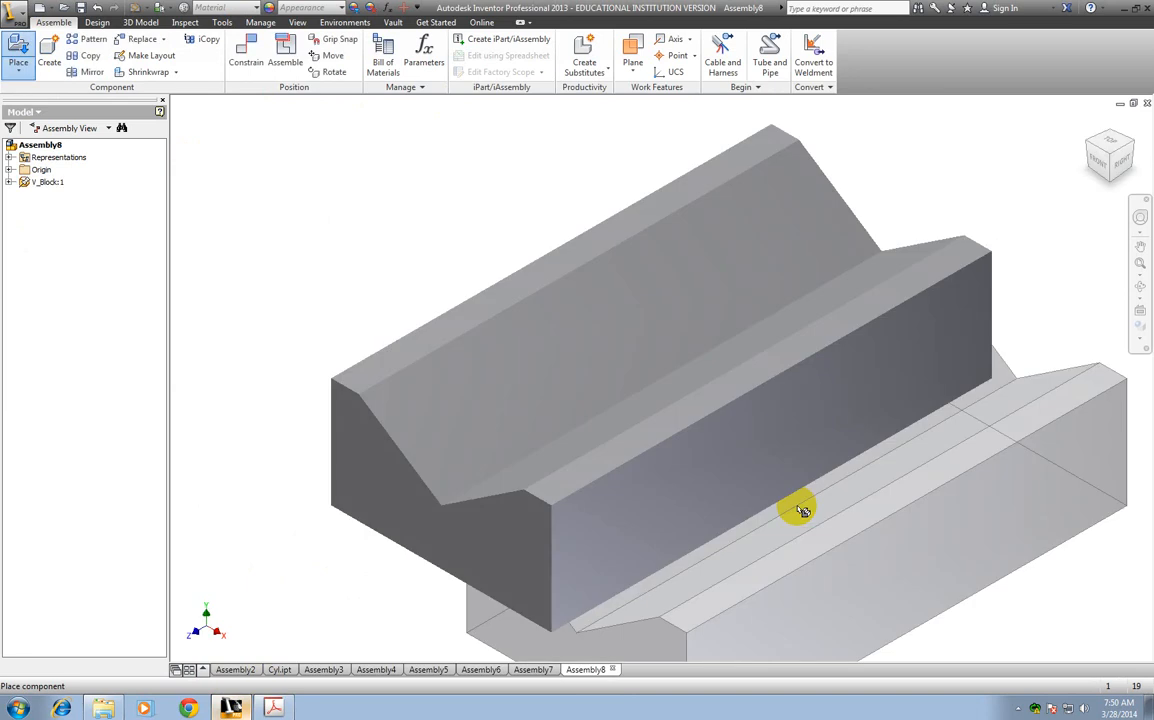
pyautogui.press('Escape')
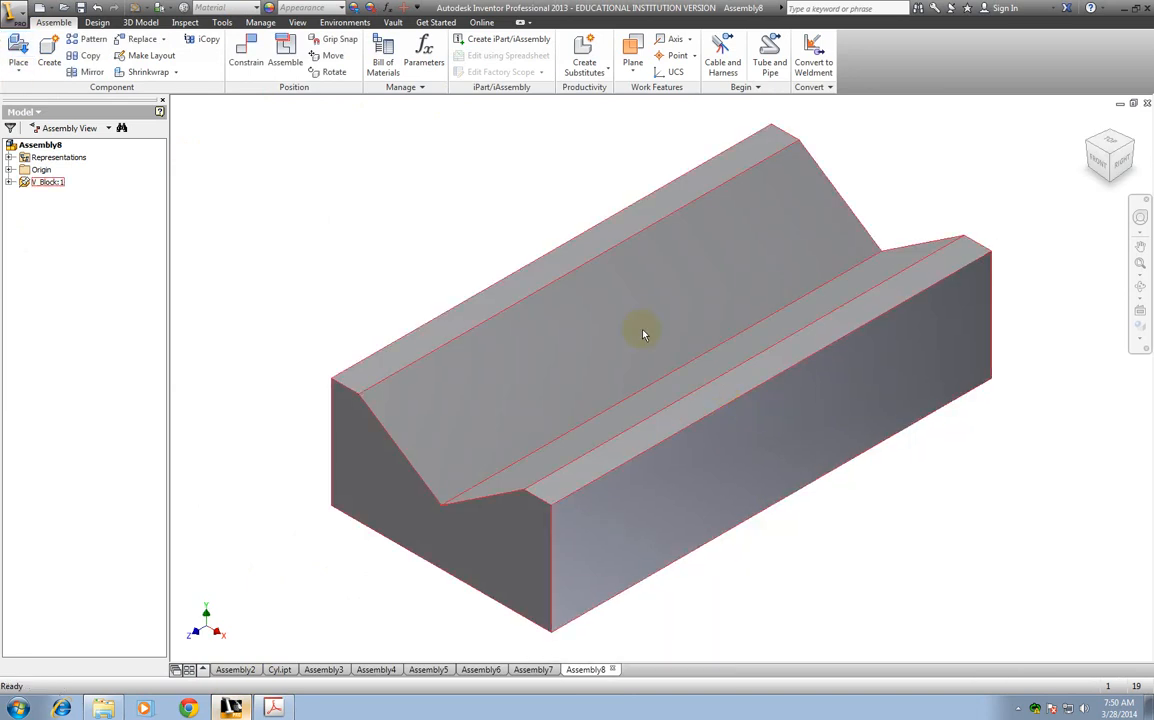
# Step: Check exercise 8 in the PDF handout and place one Cyl component beside the V-block
pyautogui.scroll(3, 587, 314)
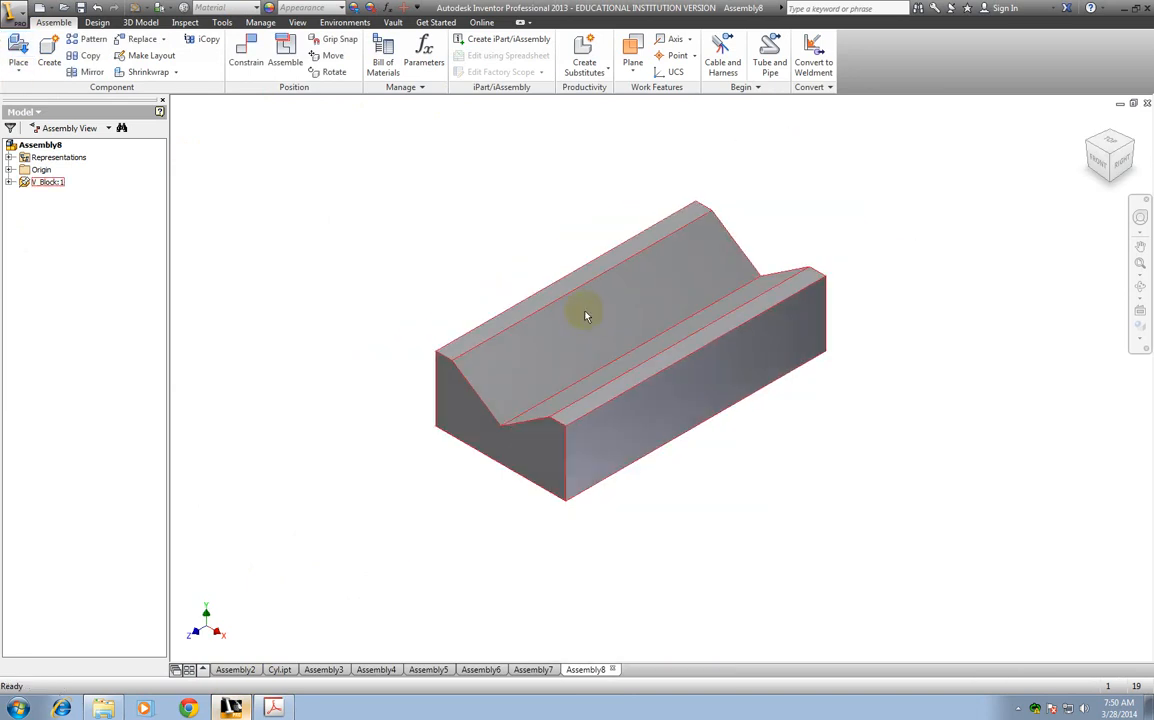
pyautogui.click(20, 52)
pyautogui.click(530, 353)
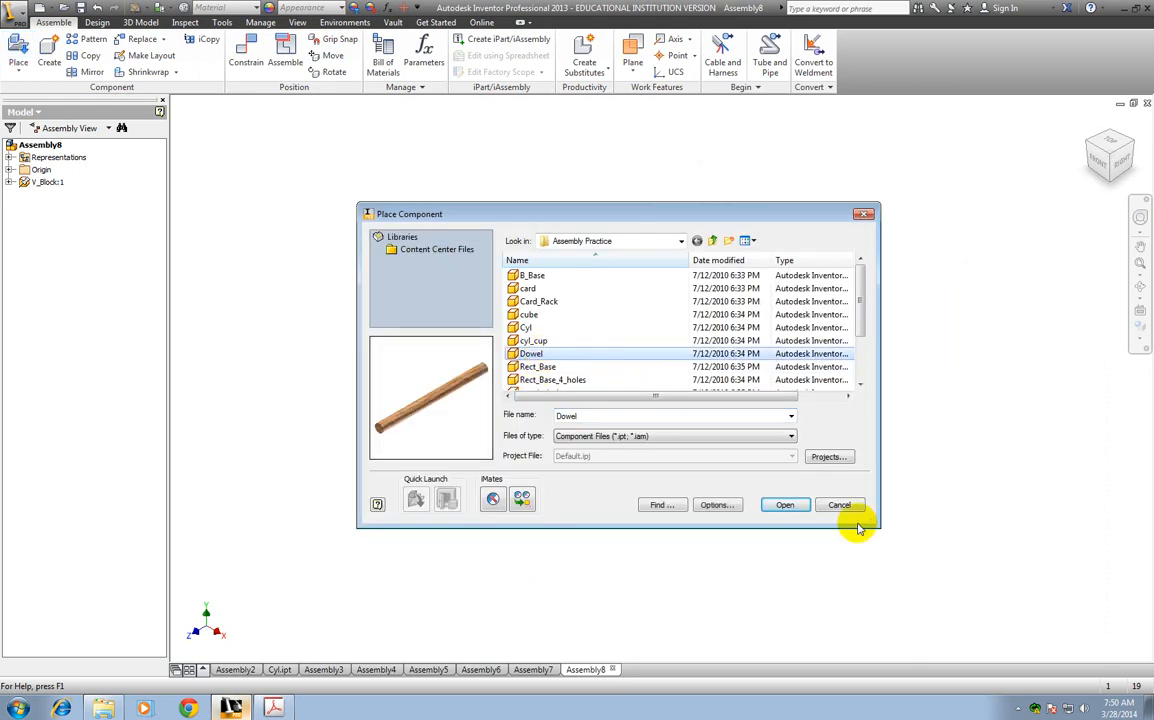
pyautogui.click(862, 386)
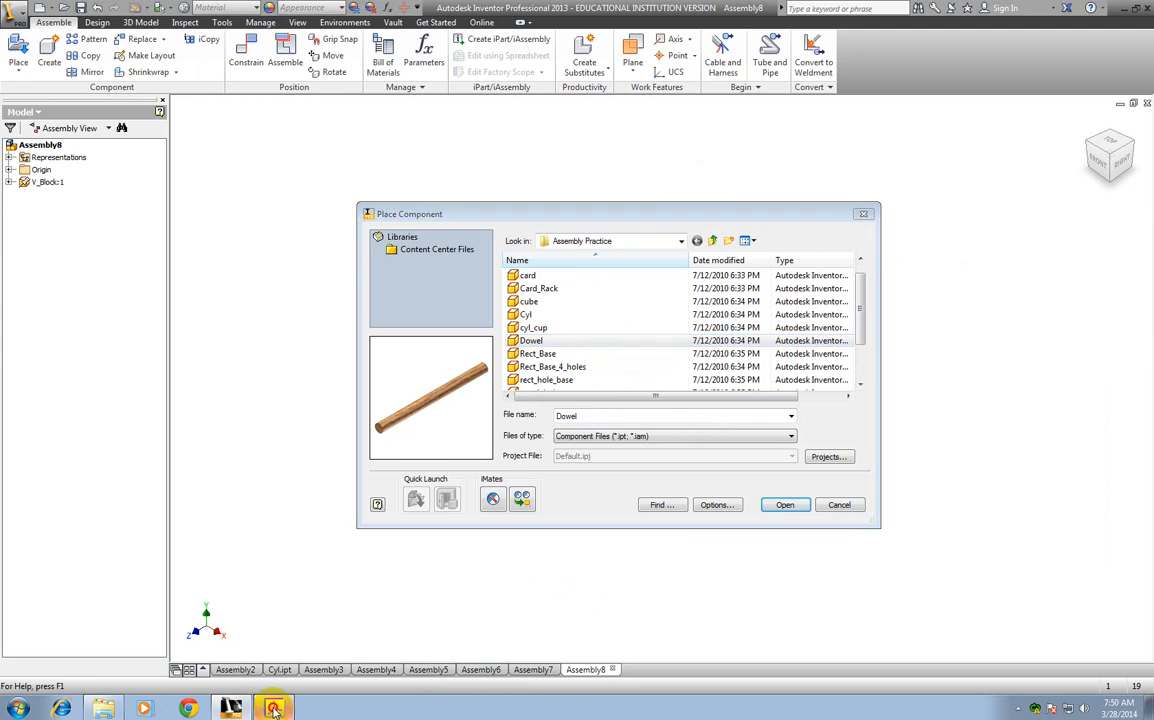
pyautogui.click(274, 709)
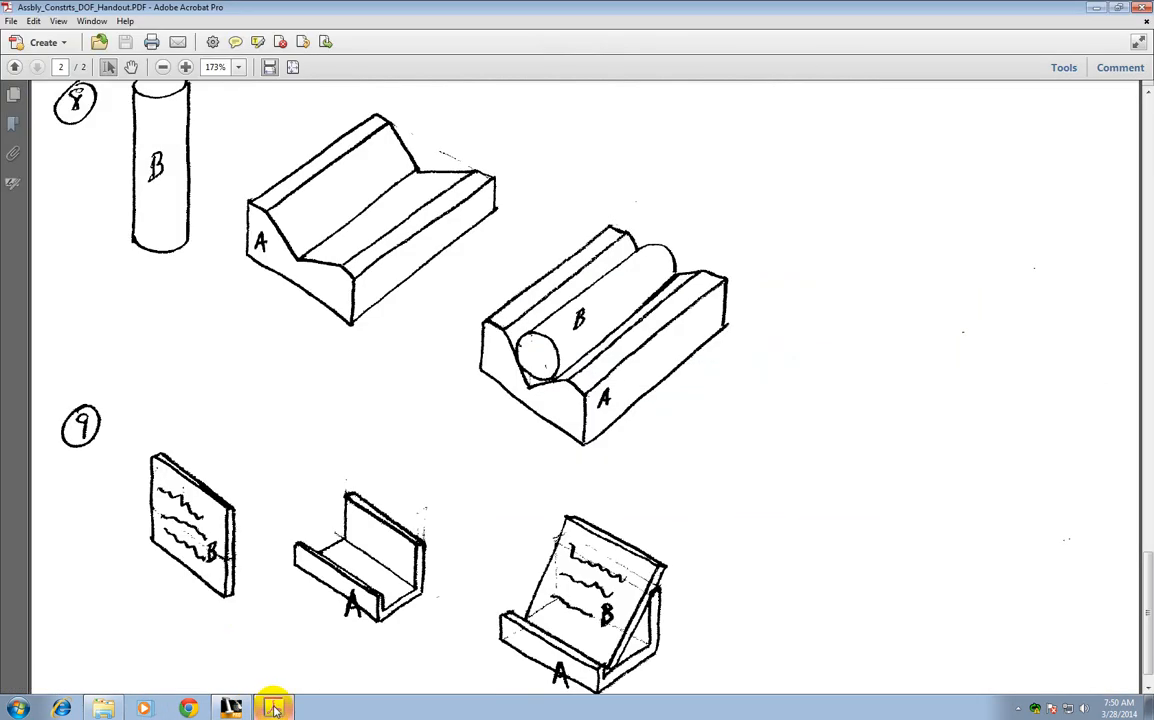
pyautogui.click(1095, 10)
pyautogui.click(530, 315)
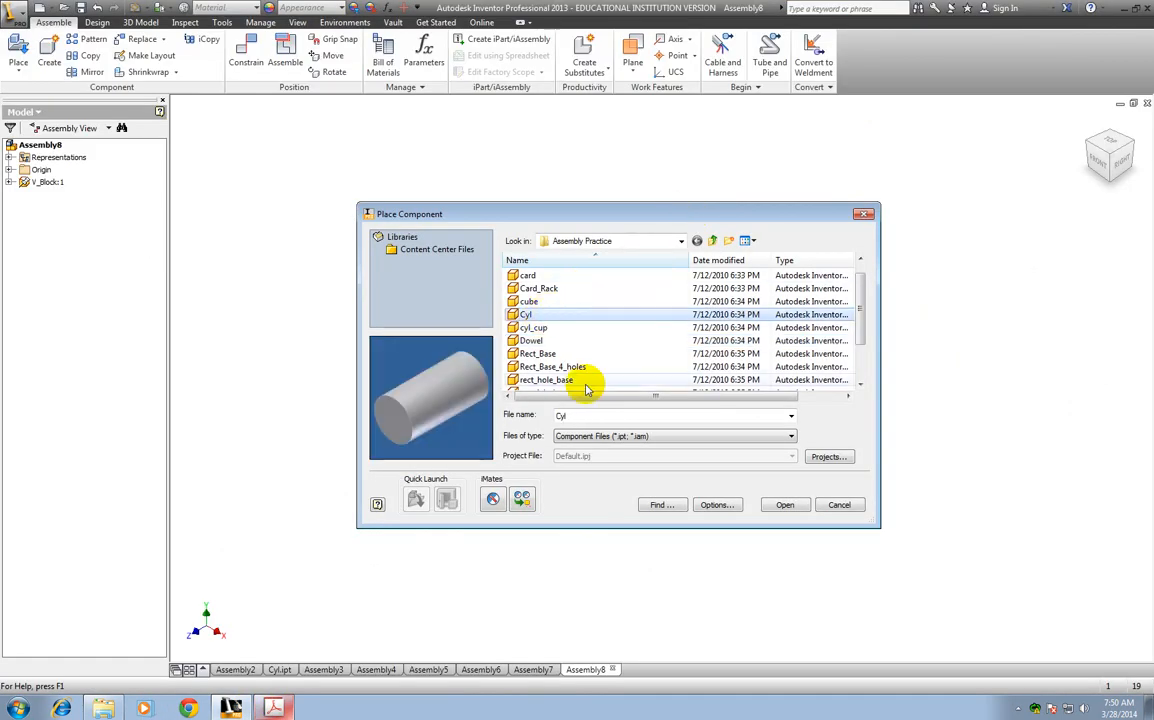
pyautogui.click(795, 507)
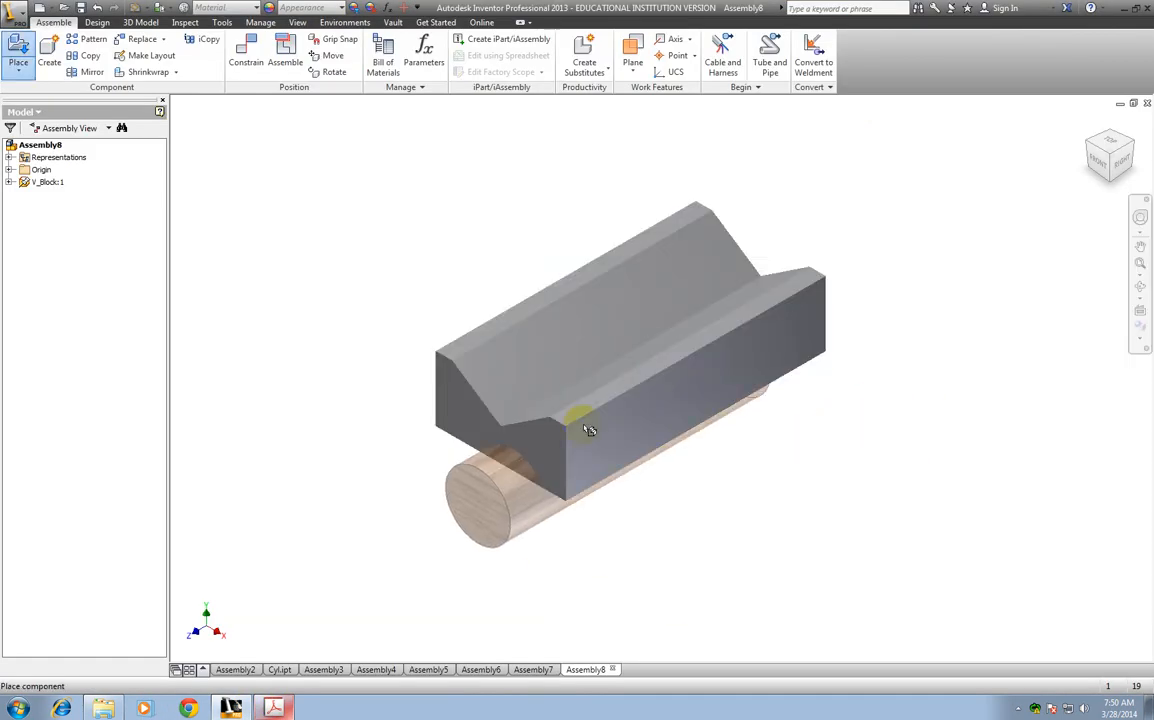
pyautogui.click(390, 300)
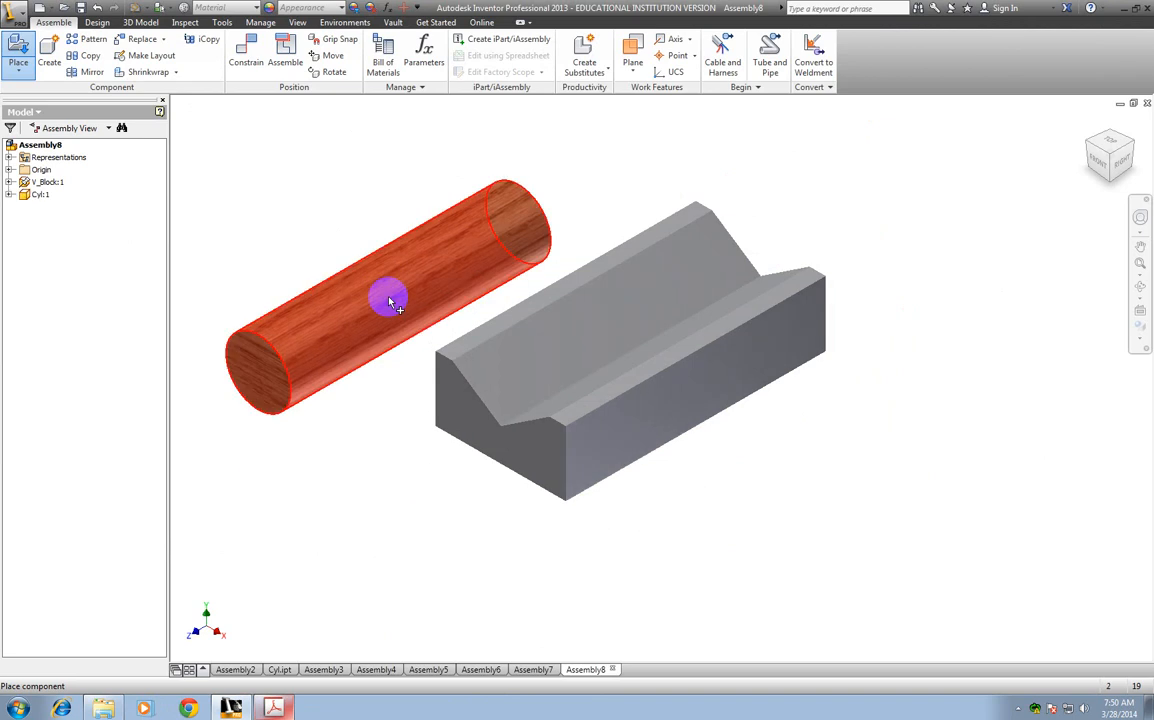
pyautogui.press('Escape')
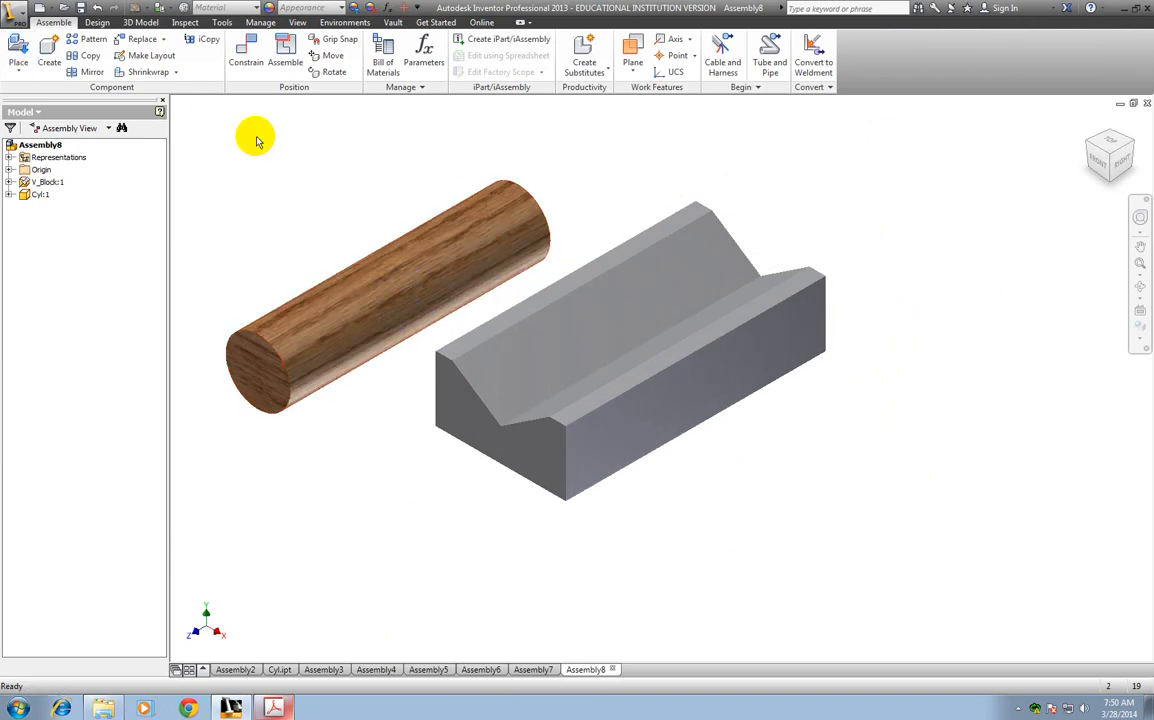
# Step: Constrain the cylinder's front end face flush with the V-block's front face at a 0.000 in offset
pyautogui.click(246, 56)
pyautogui.click(385, 199)
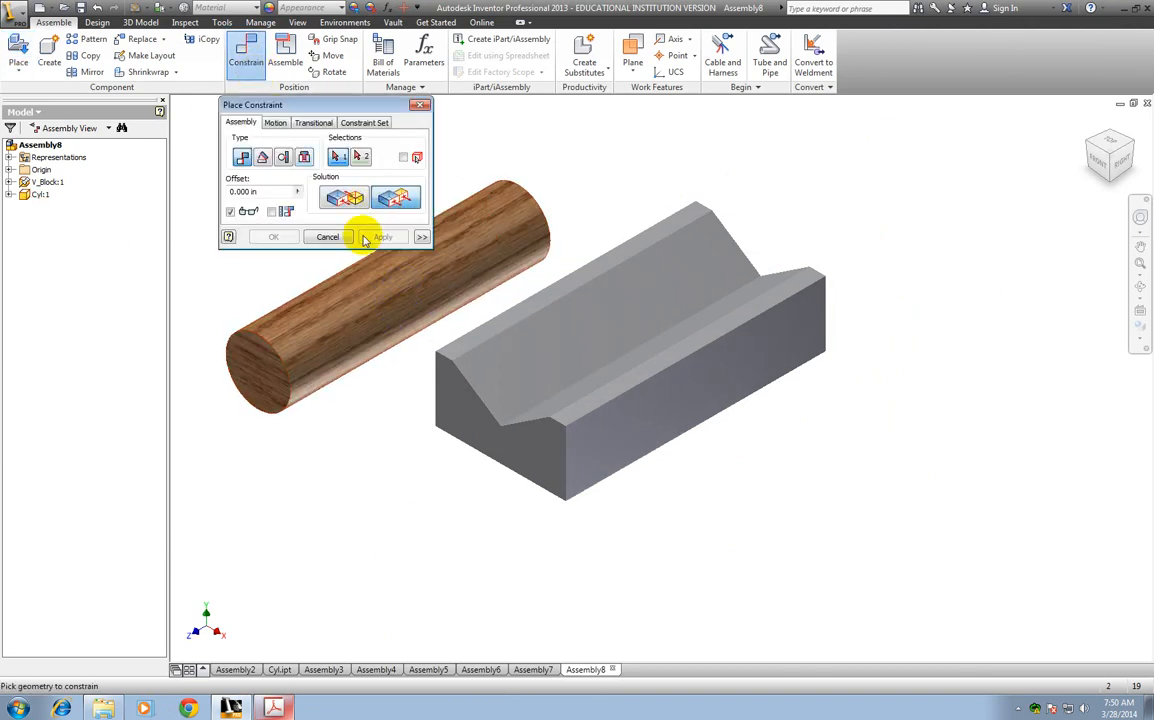
pyautogui.click(270, 358)
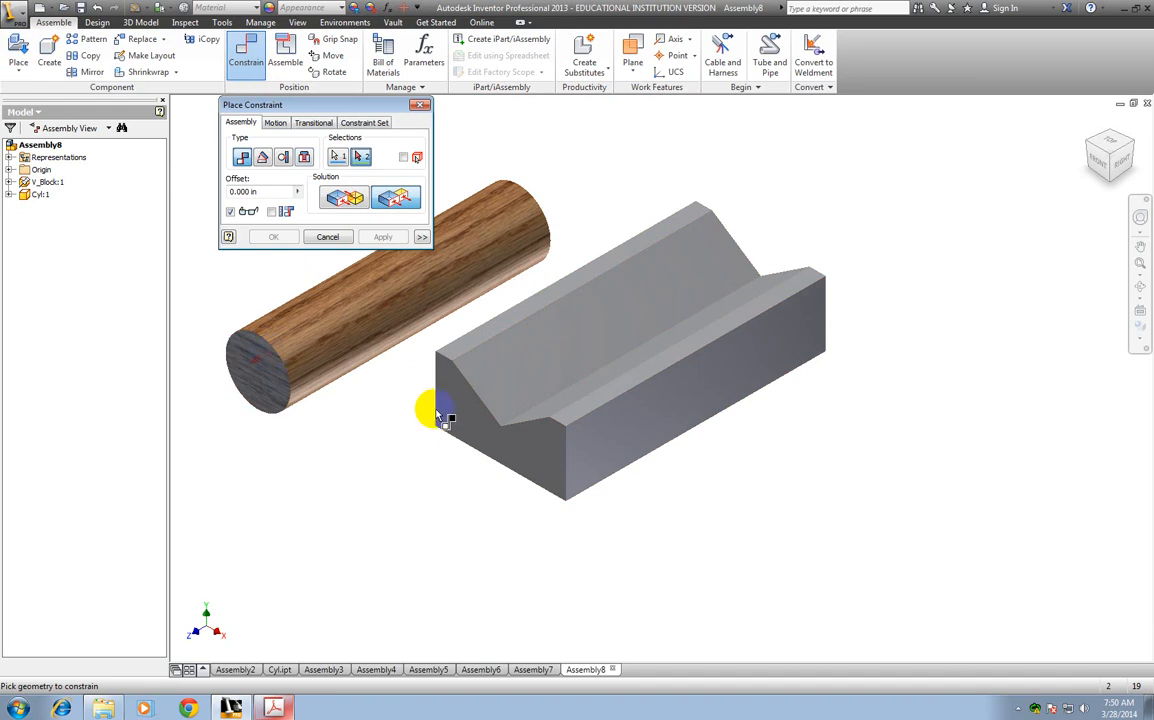
pyautogui.click(474, 424)
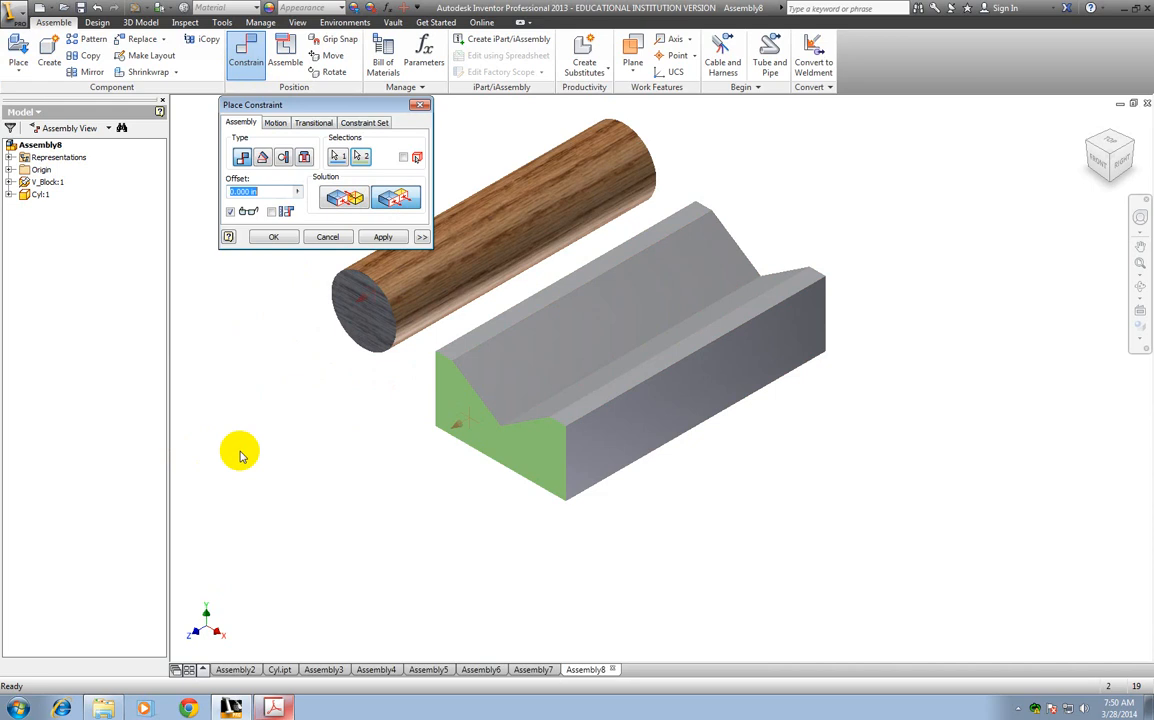
pyautogui.click(383, 236)
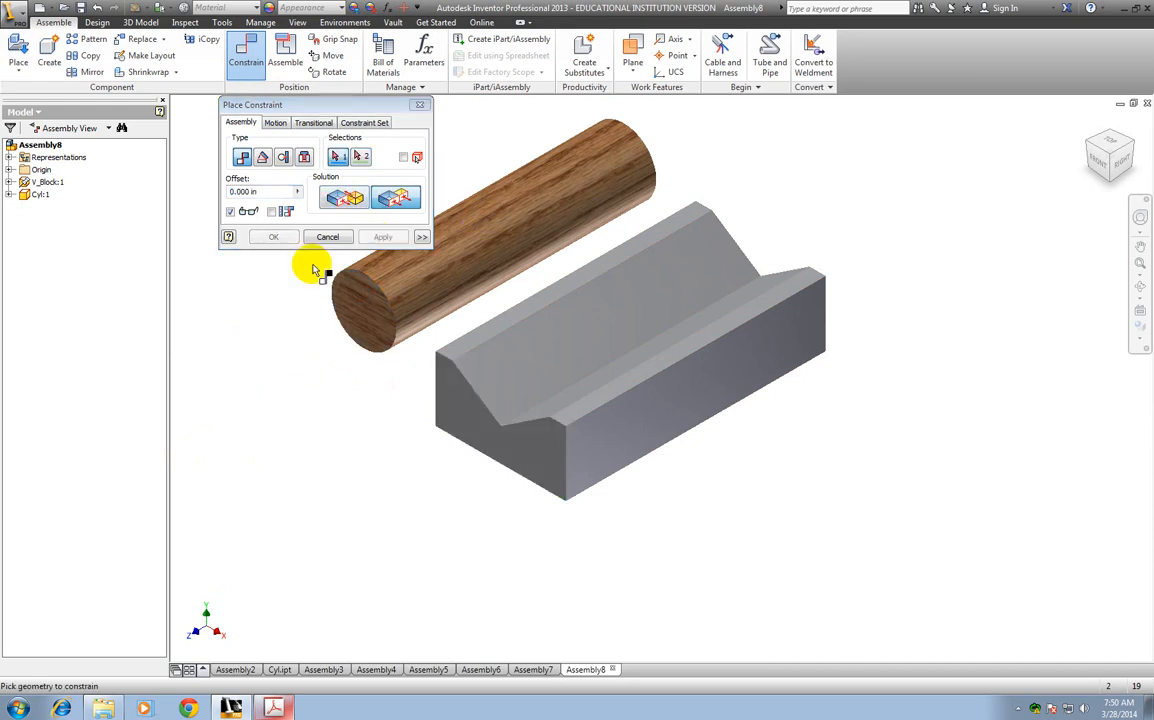
# Step: Add an outside tangent constraint between the cylinder's curved surface and the V-groove's larger sloped face, and test the cylinder's remaining movement
pyautogui.click(284, 158)
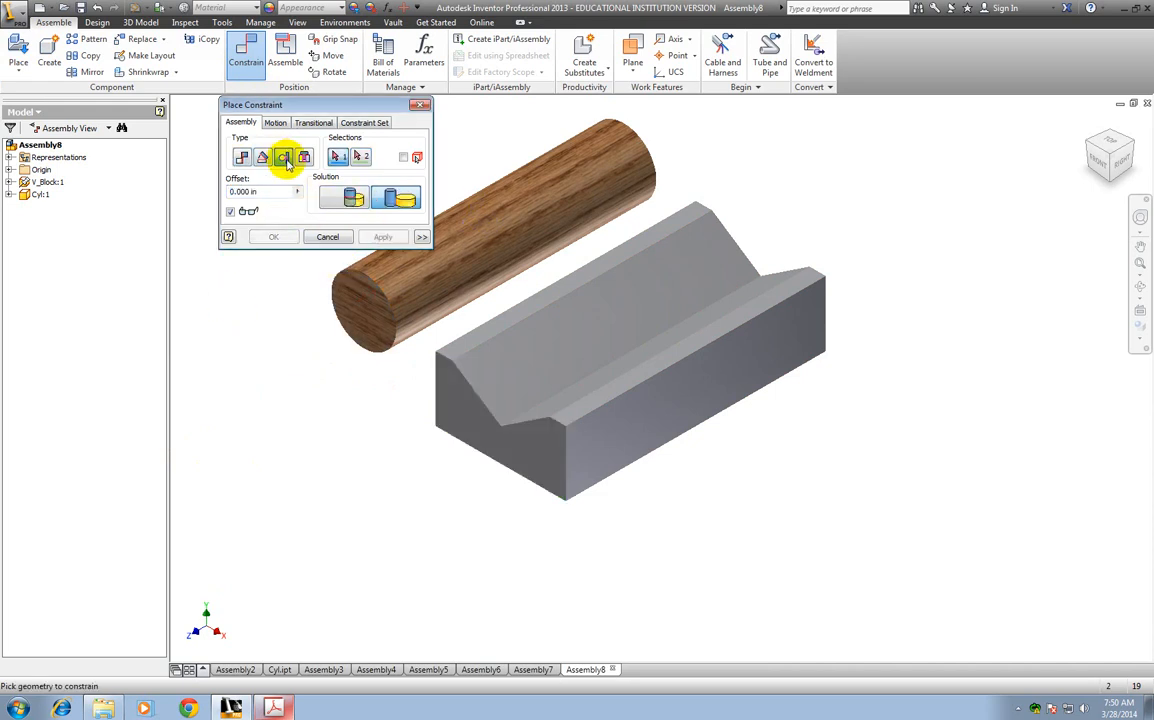
pyautogui.click(408, 204)
pyautogui.click(487, 225)
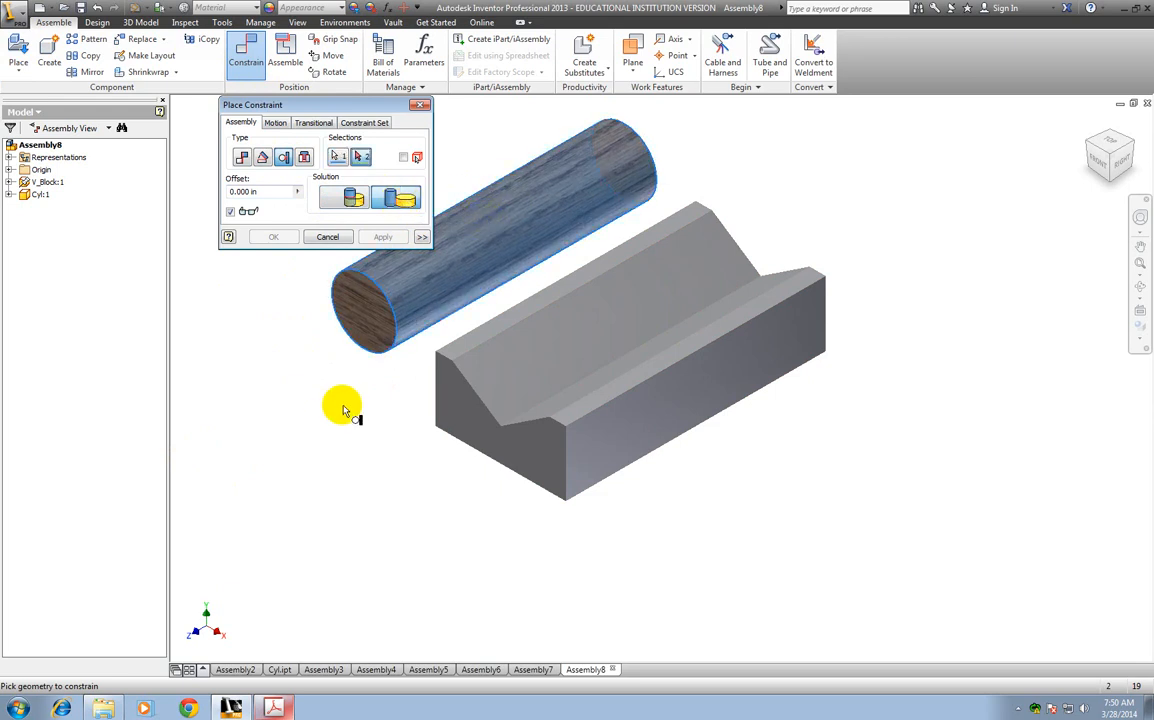
pyautogui.click(517, 374)
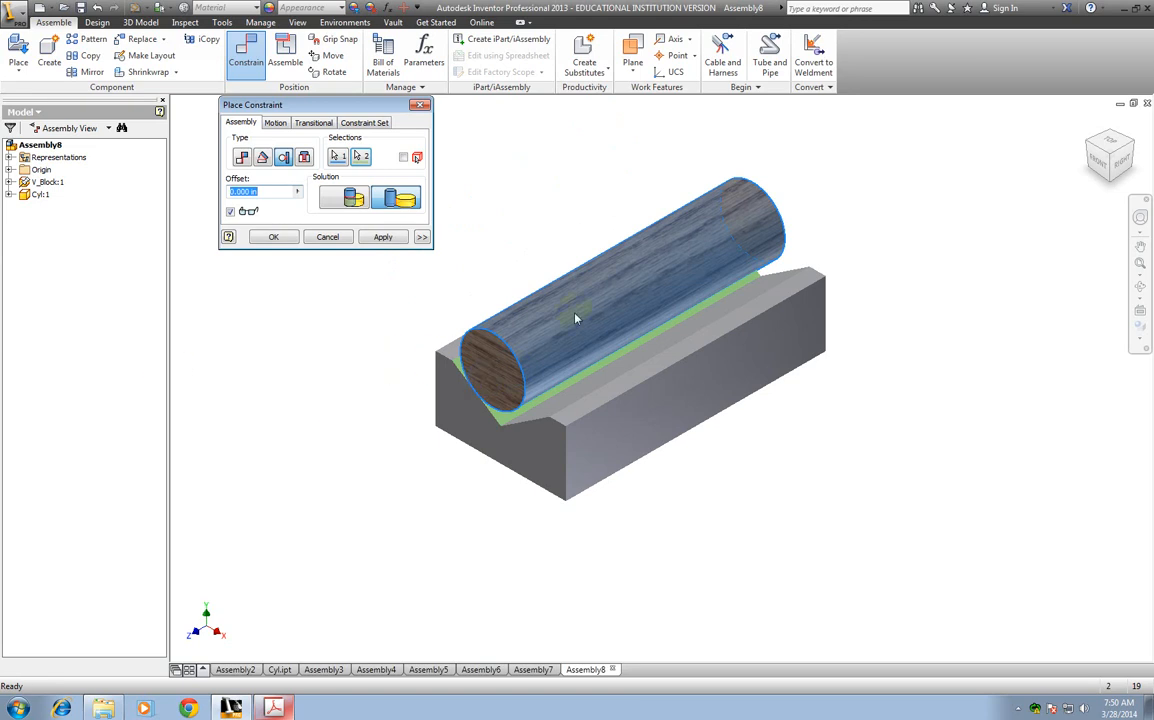
pyautogui.click(381, 239)
pyautogui.click(325, 237)
pyautogui.moveTo(639, 319); pyautogui.dragTo(574, 333)
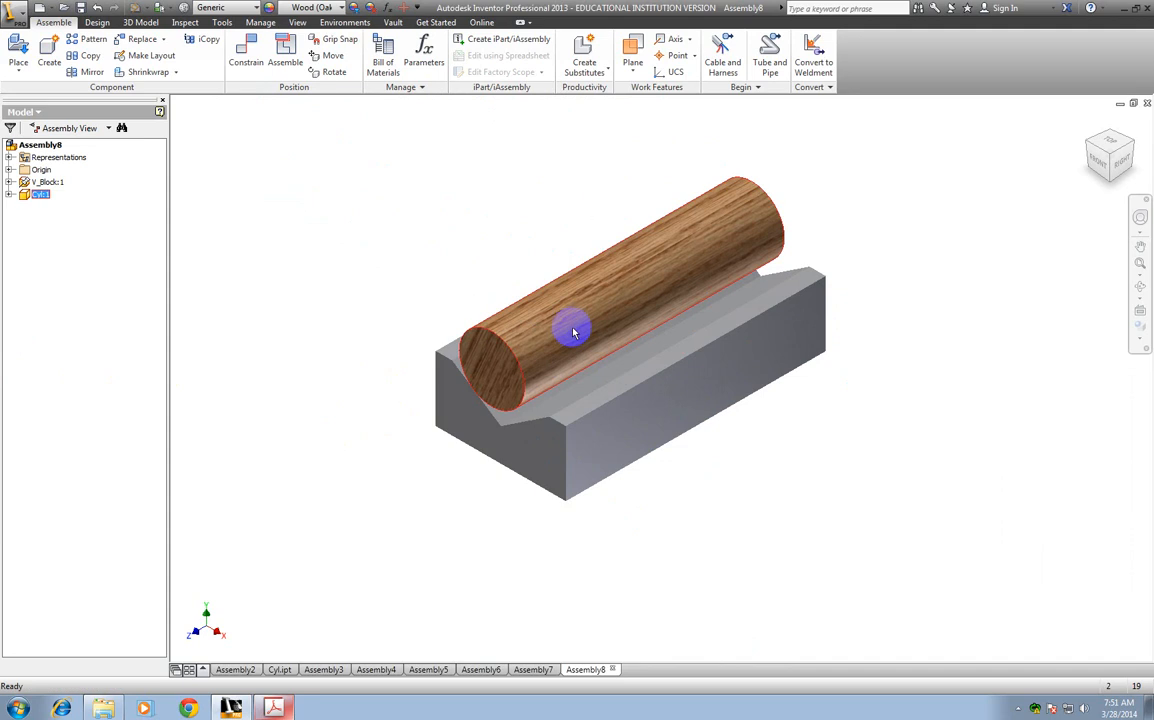
# Step: Make the cylinder's curved surface tangent to the V-groove's opposite sloped face with the outside solution and finish constraining
pyautogui.click(242, 52)
pyautogui.click(284, 157)
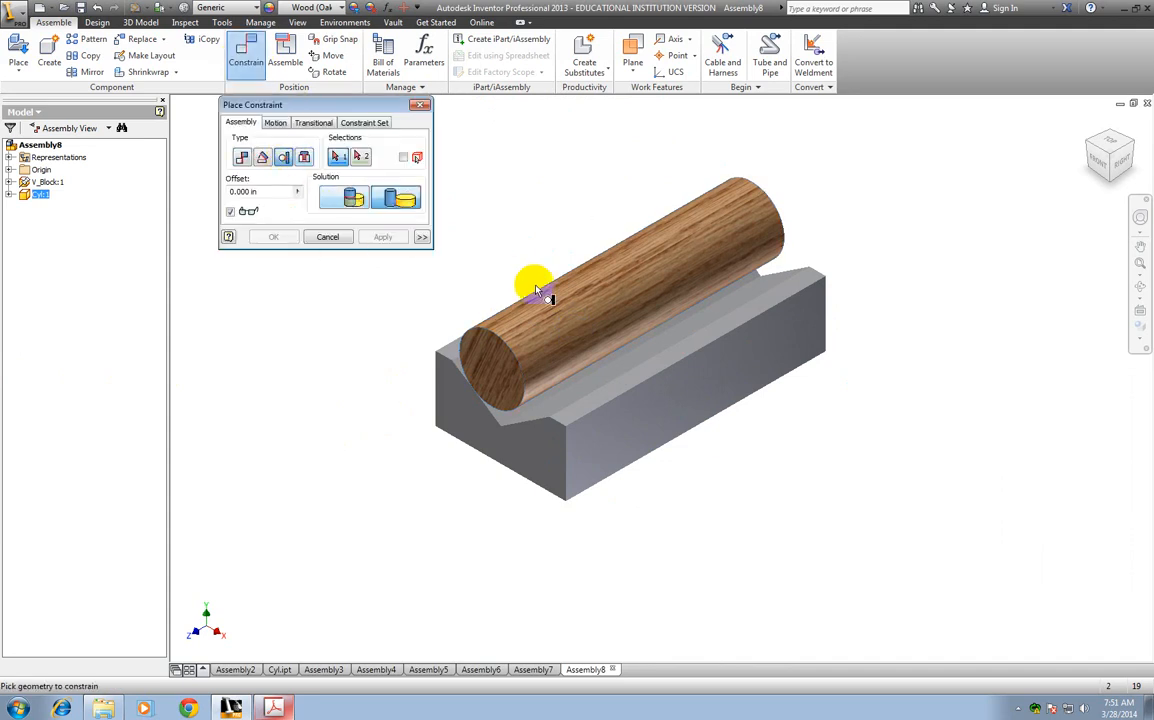
pyautogui.click(582, 300)
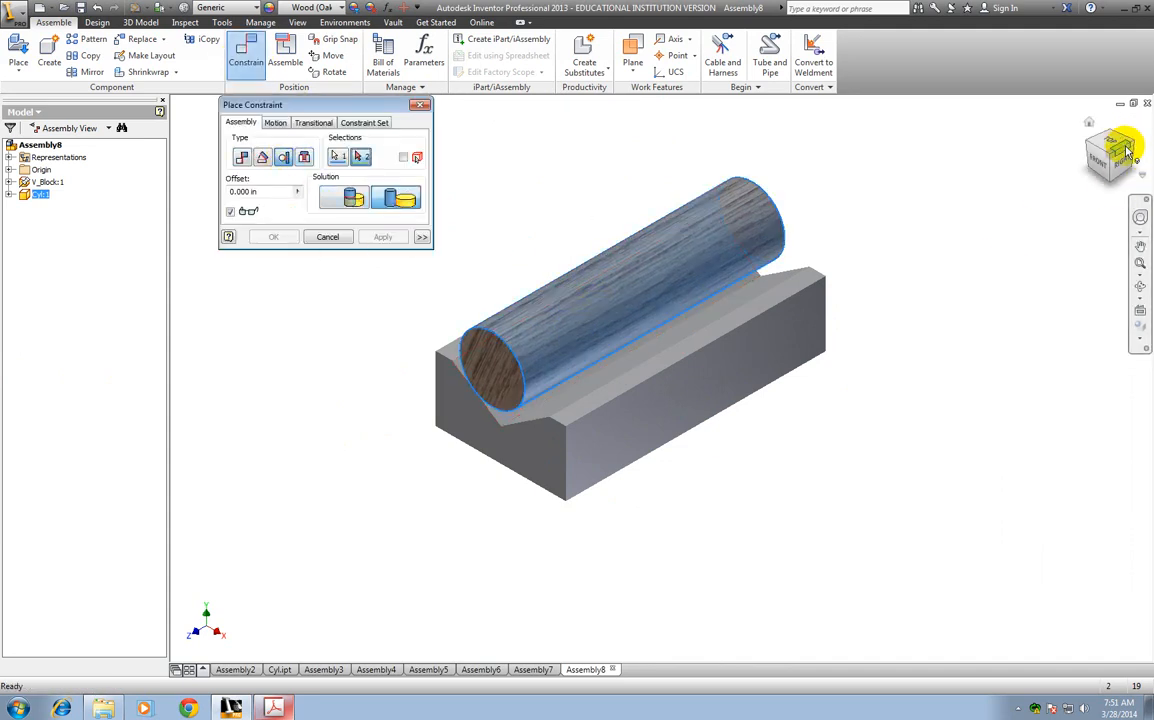
pyautogui.click(601, 380)
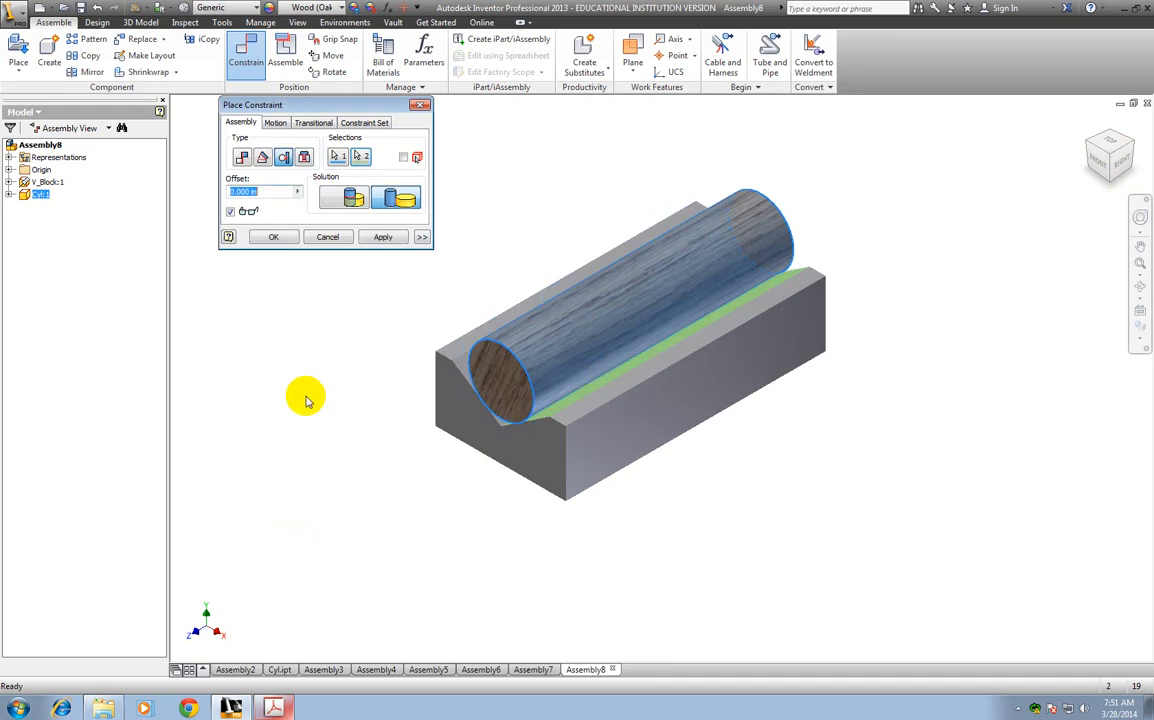
pyautogui.click(376, 238)
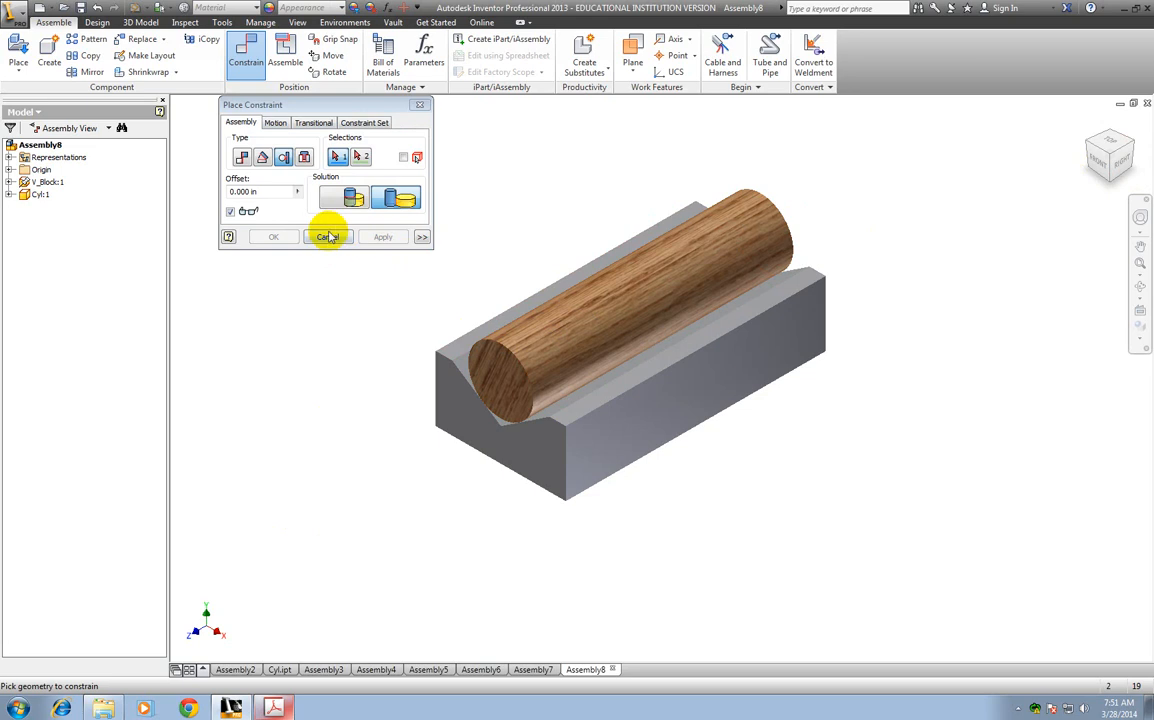
pyautogui.click(332, 238)
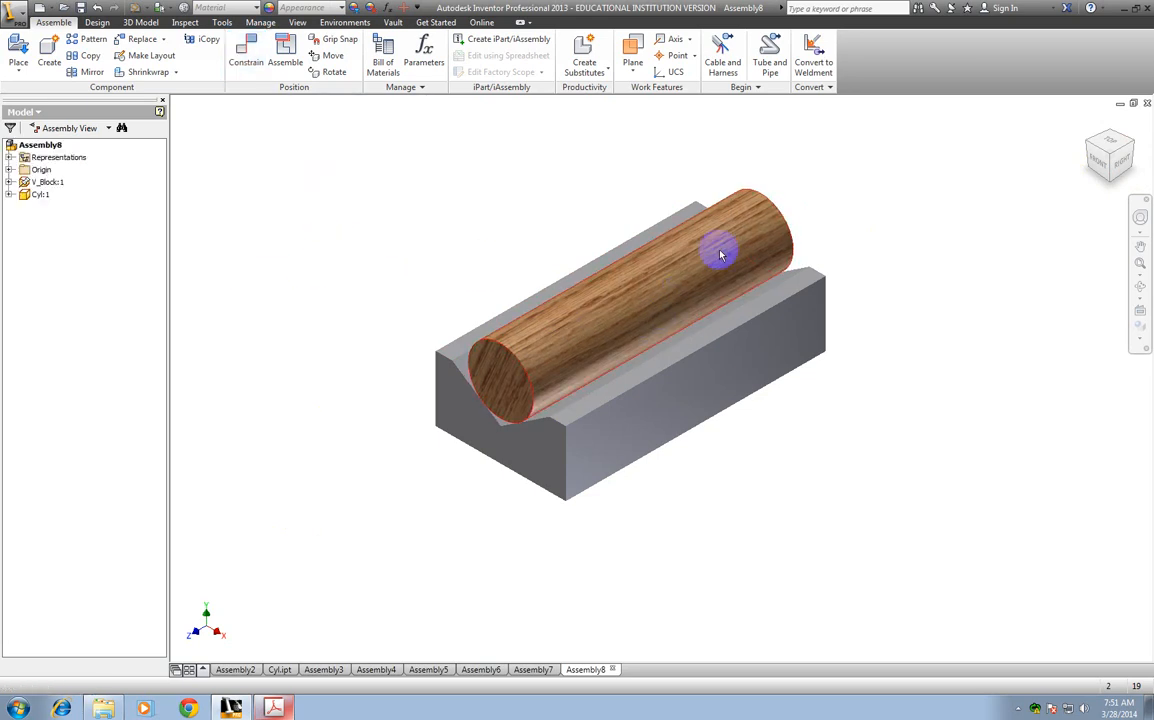
# Step: Try offsets of 1 and -1 in on the cylinder's flush constraint and cancel the edit
pyautogui.click(9, 195)
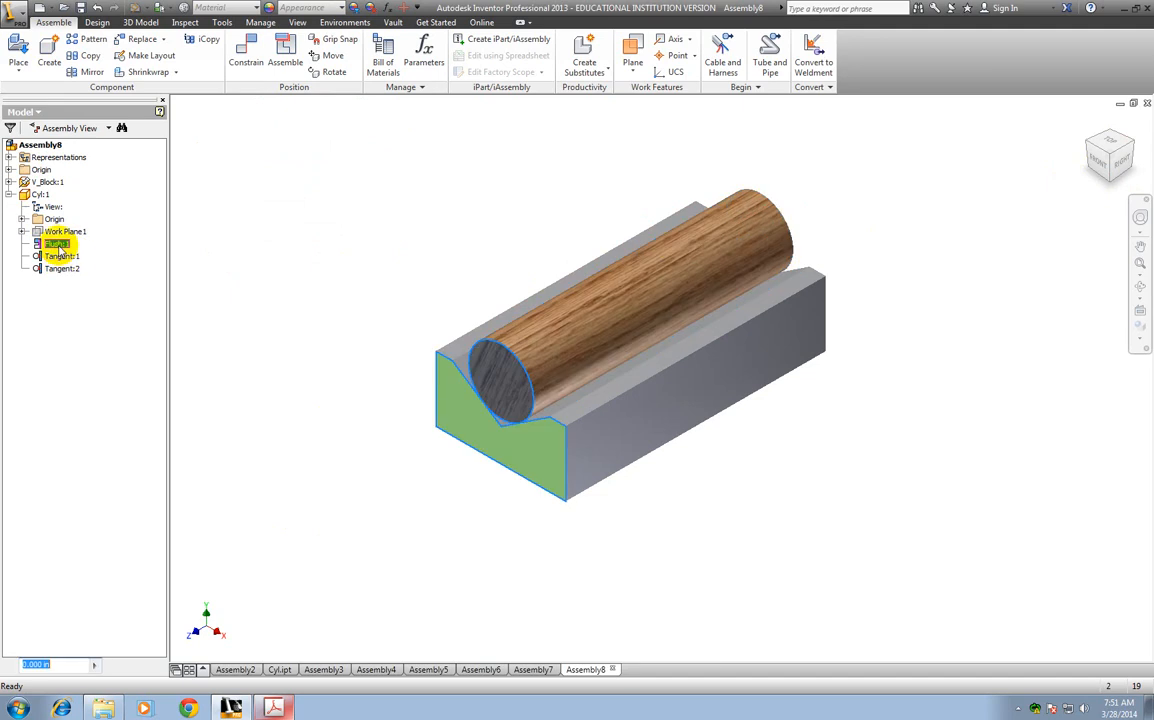
pyautogui.click(102, 300)
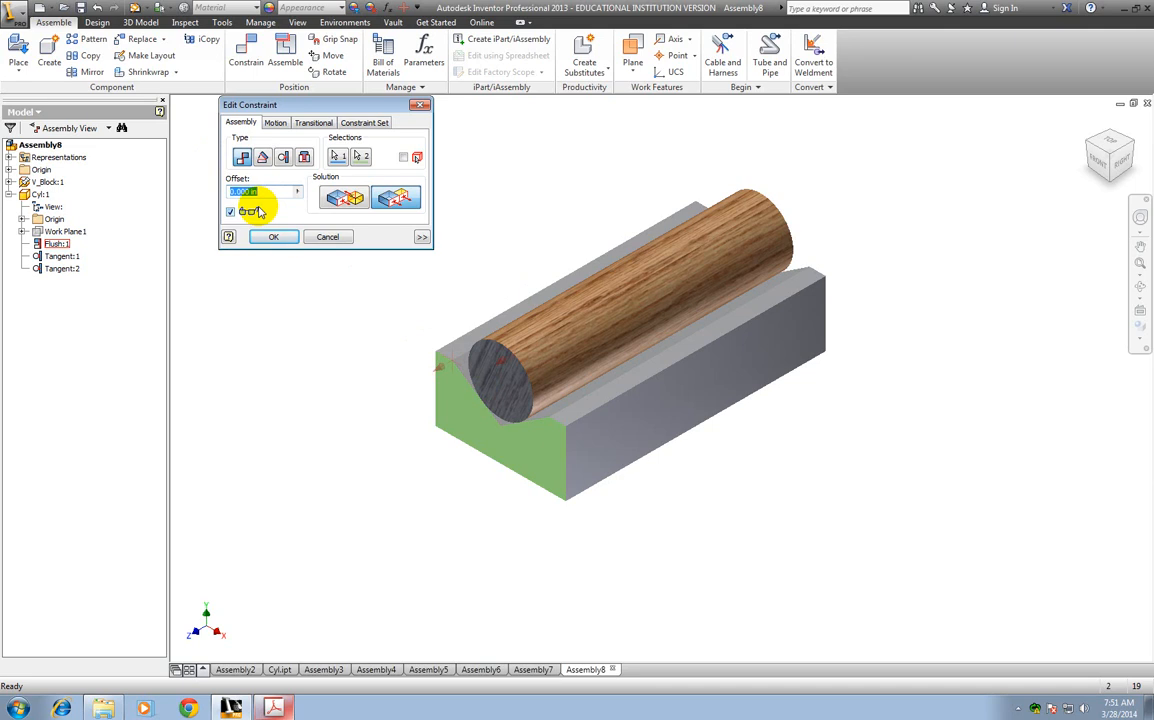
pyautogui.write('1')
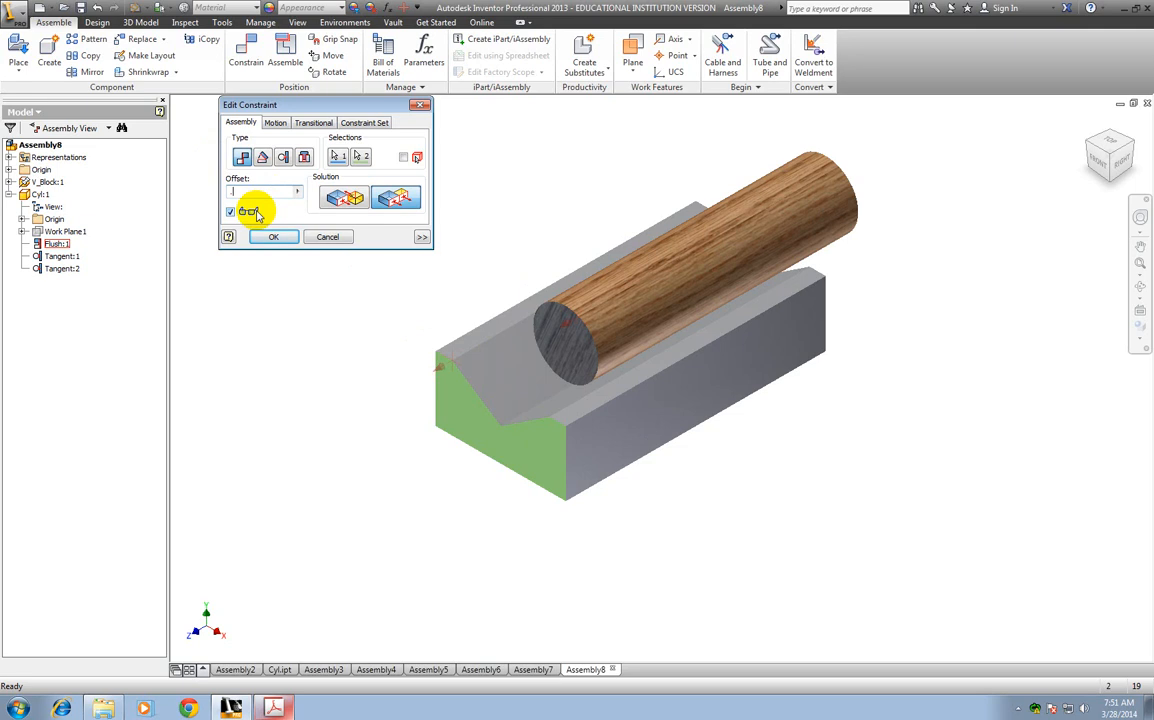
pyautogui.write('-1')
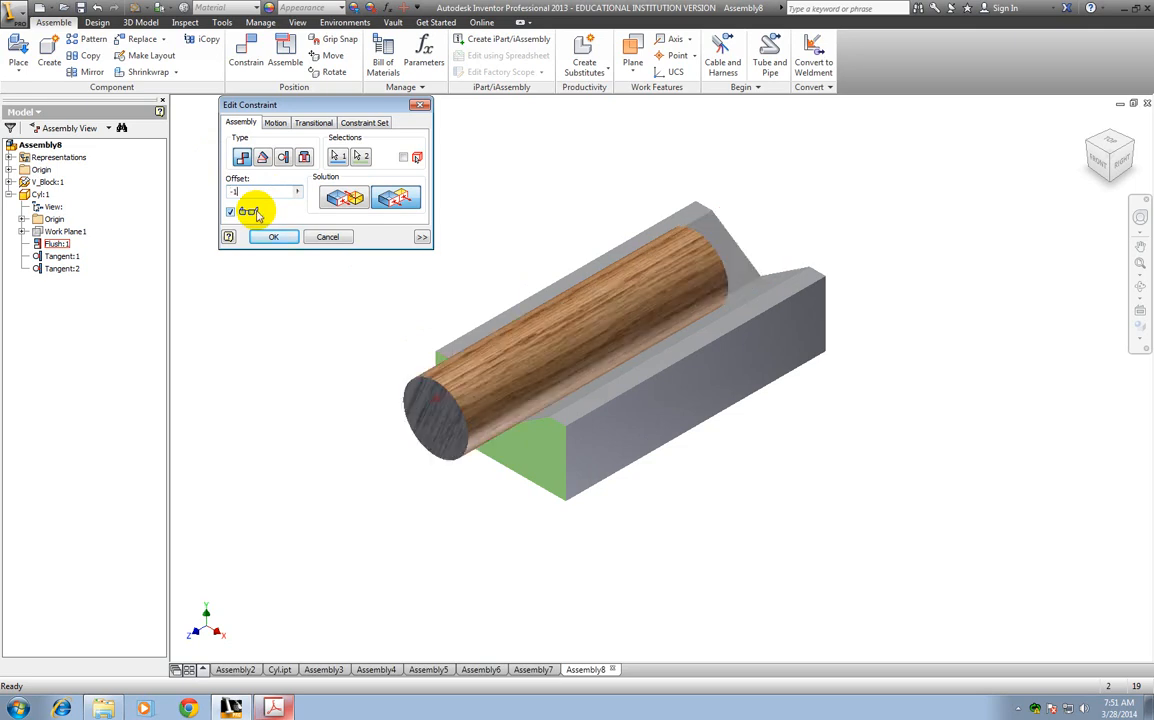
pyautogui.click(328, 238)
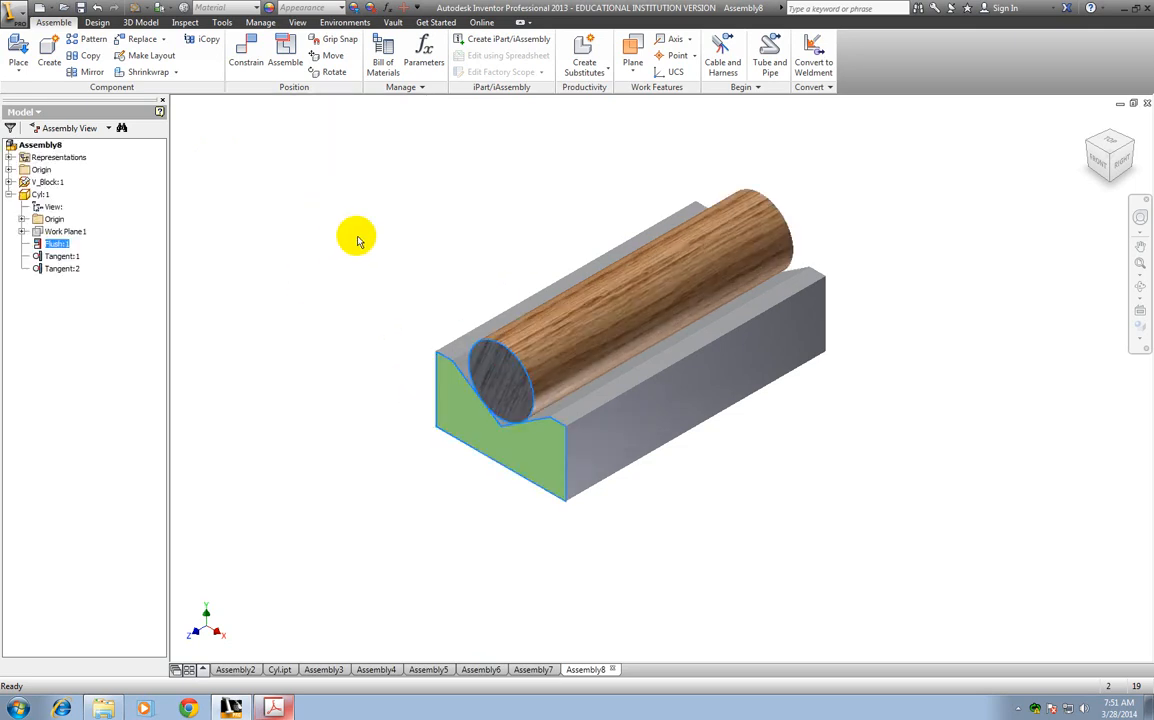
pyautogui.click(912, 597)
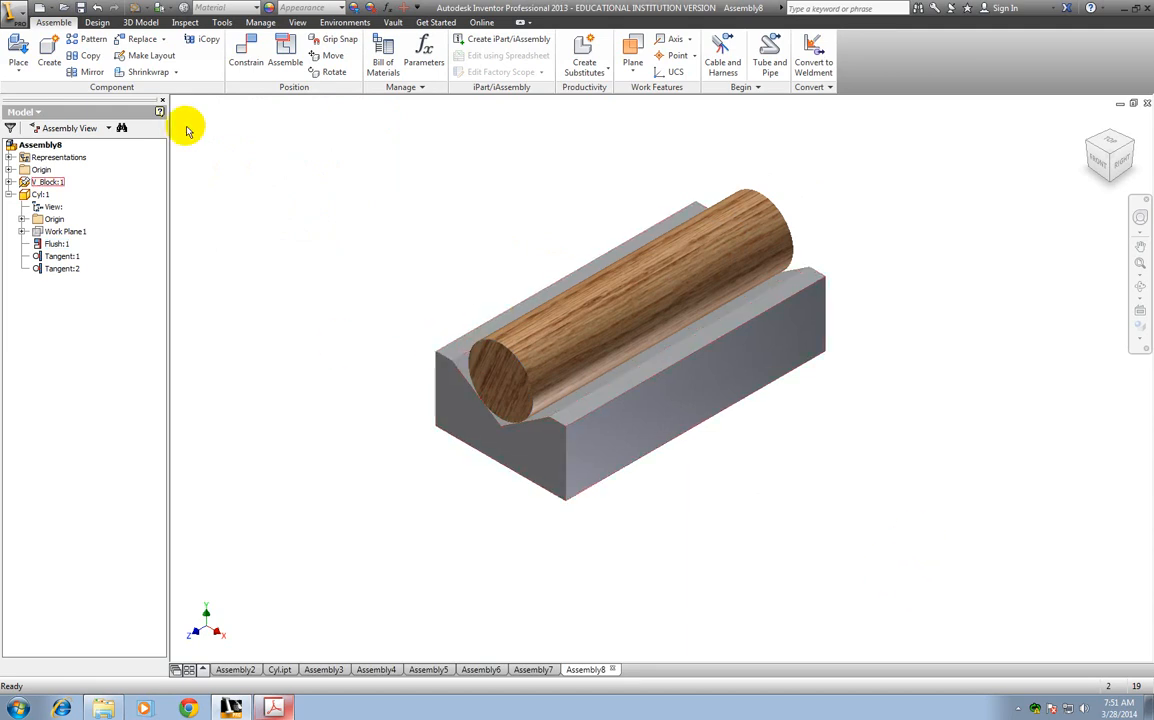
# Step: Look at exercise 9 in the Assbly_Constrts_DOF_Handout PDF in Adobe Acrobat and return to Inventor
pyautogui.click(274, 707)
pyautogui.scroll(-1, 574, 507)
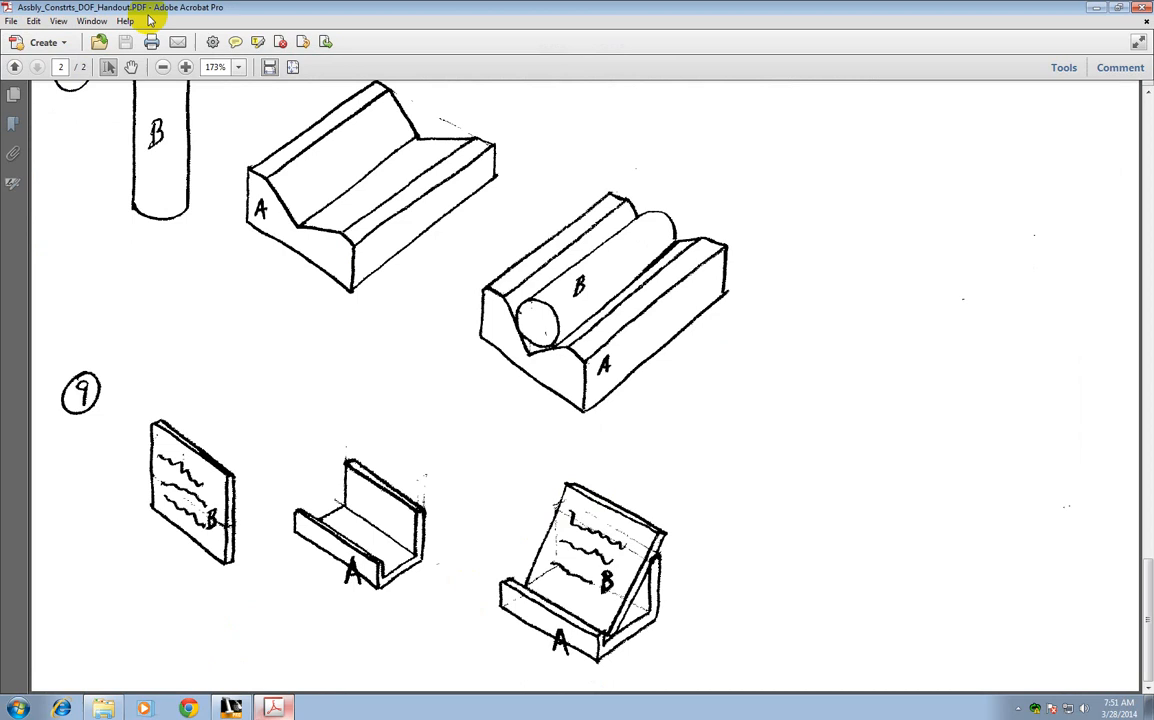
pyautogui.click(1101, 9)
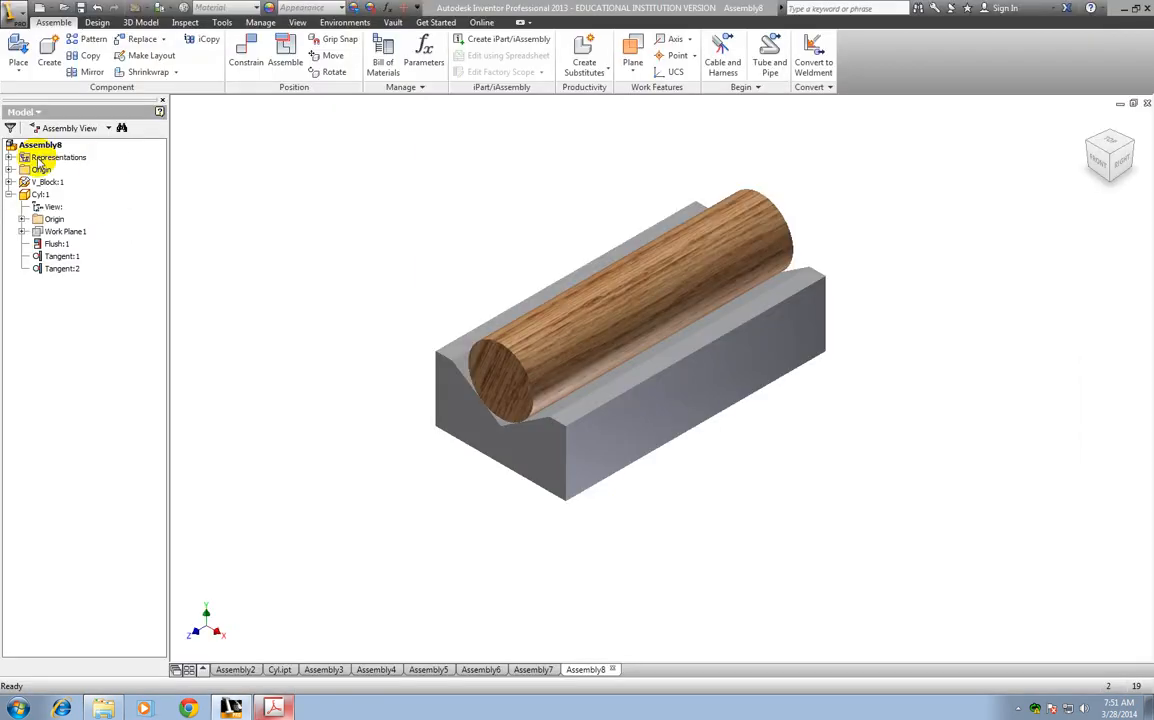
# Step: Create a new assembly from the English Standard (in).iam template
pyautogui.click(9, 10)
pyautogui.click(50, 85)
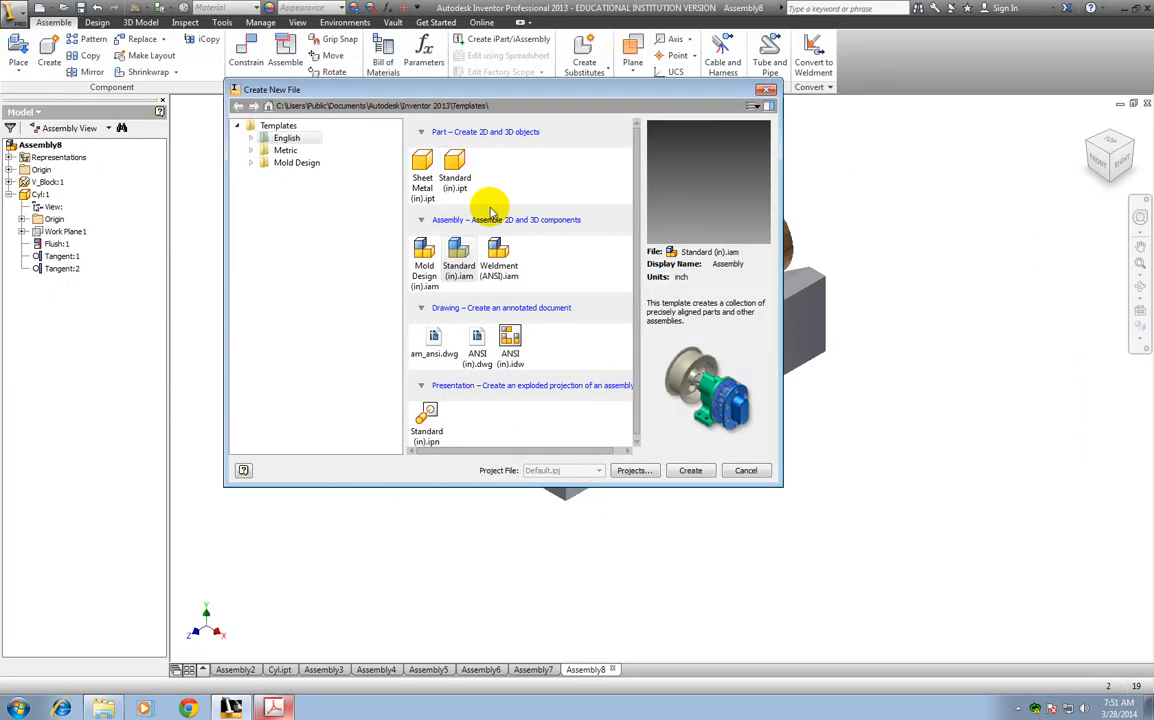
pyautogui.doubleClick(458, 250)
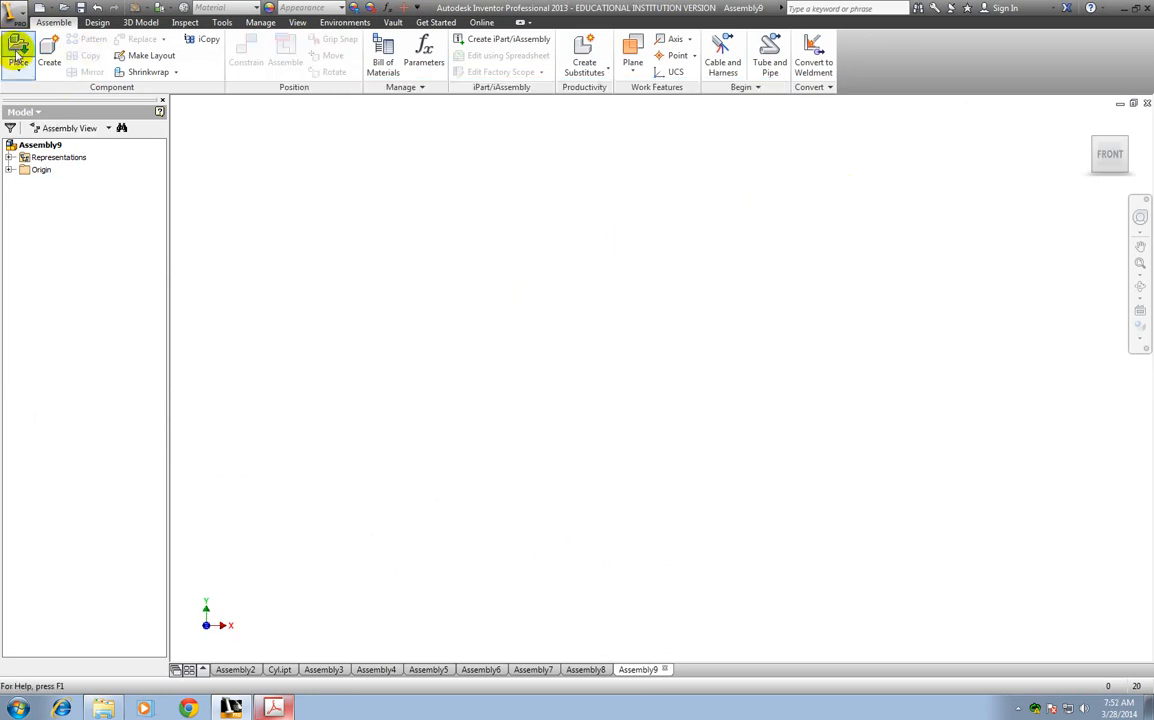
# Step: Place the Card_Rack part from the Assembly Practice folder as the first component
pyautogui.click(17, 55)
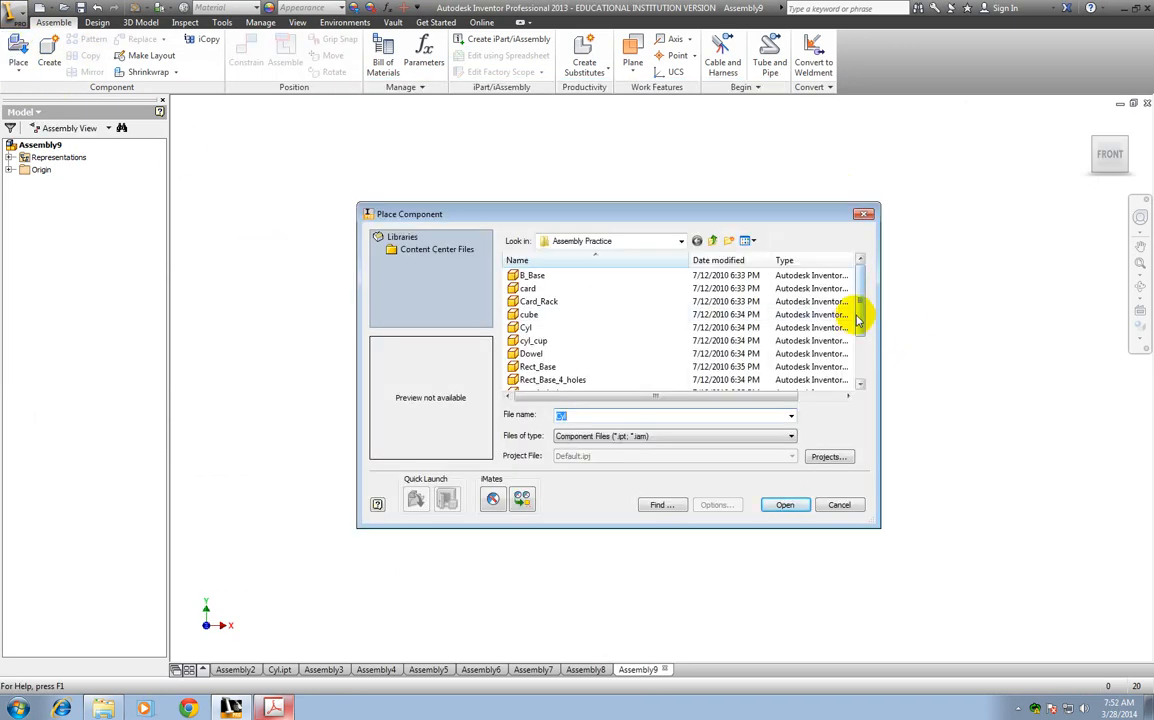
pyautogui.moveTo(857, 320); pyautogui.dragTo(860, 360)
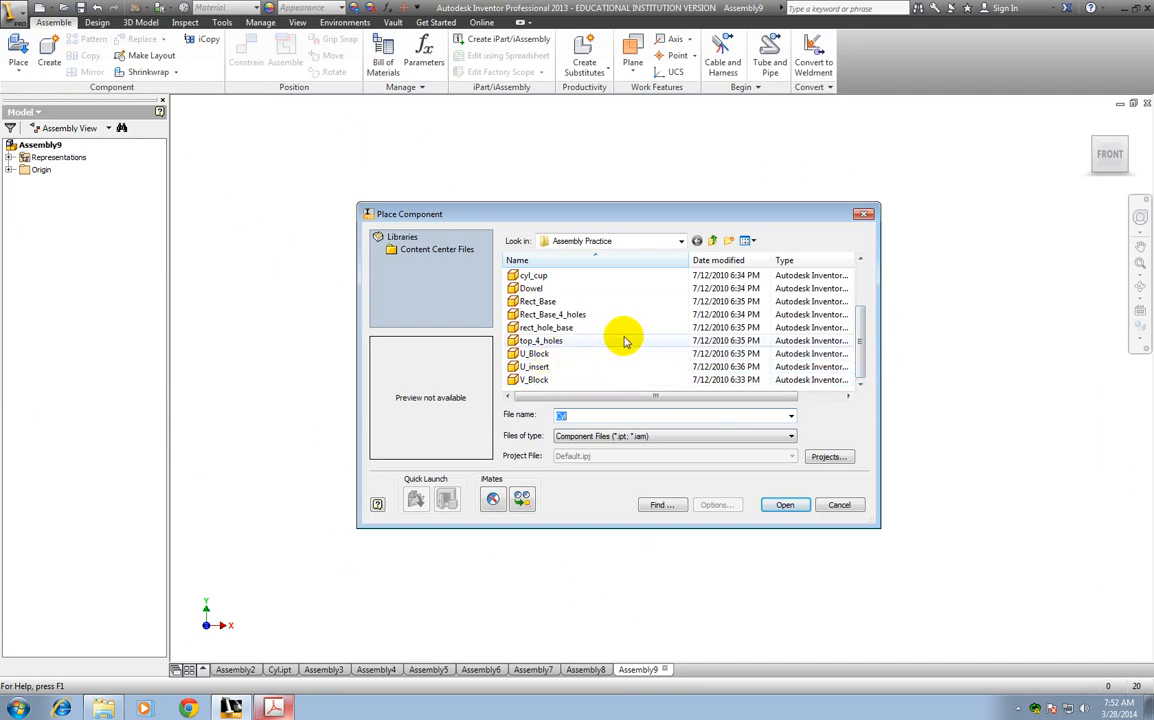
pyautogui.click(860, 260)
pyautogui.click(860, 260)
pyautogui.click(860, 260)
pyautogui.click(566, 303)
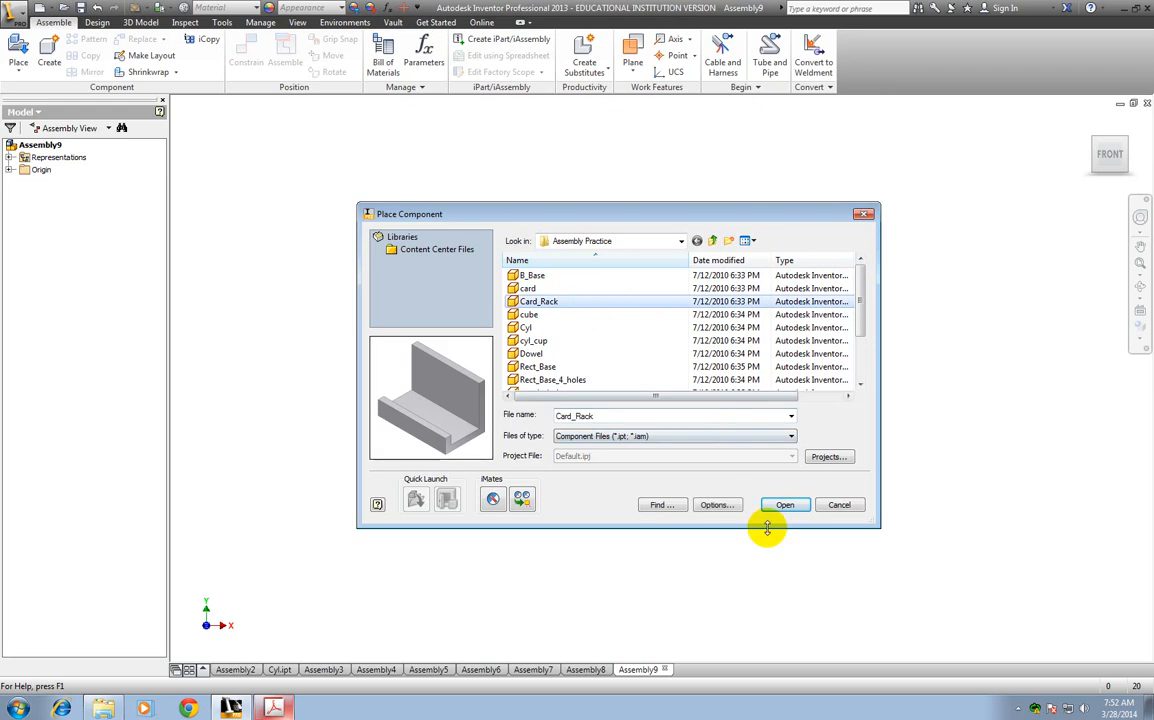
pyautogui.press('Return')
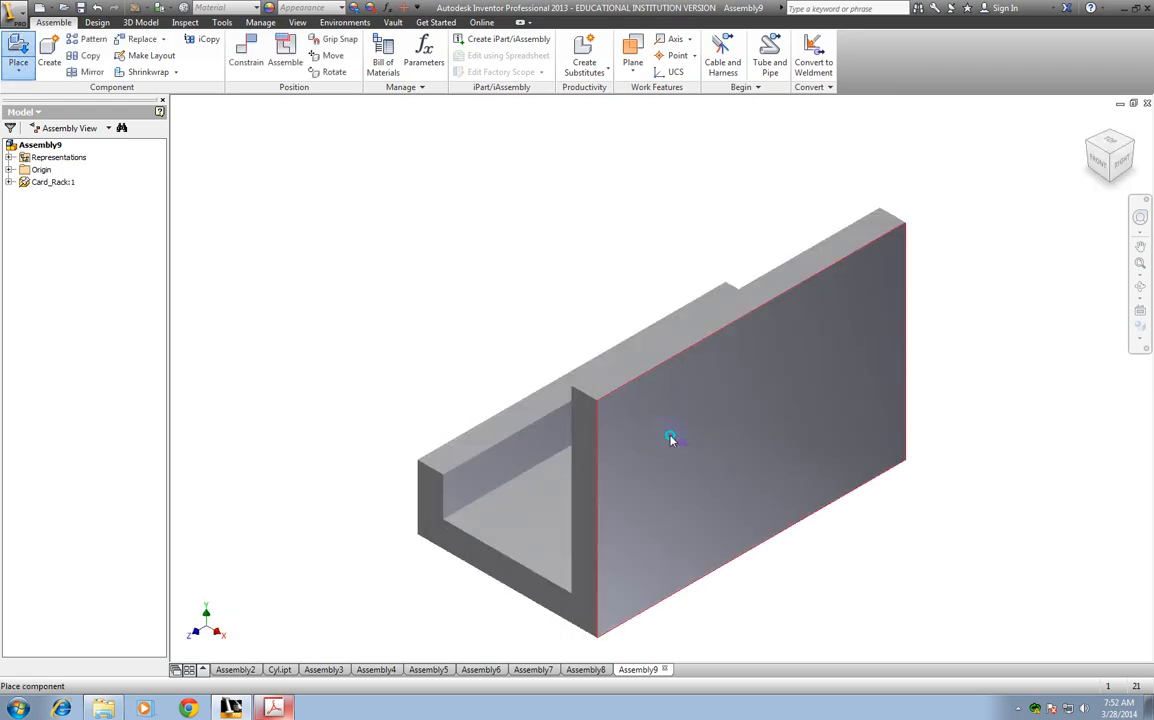
# Step: Place one instance of the card part and move it clear of the rack
pyautogui.click(21, 51)
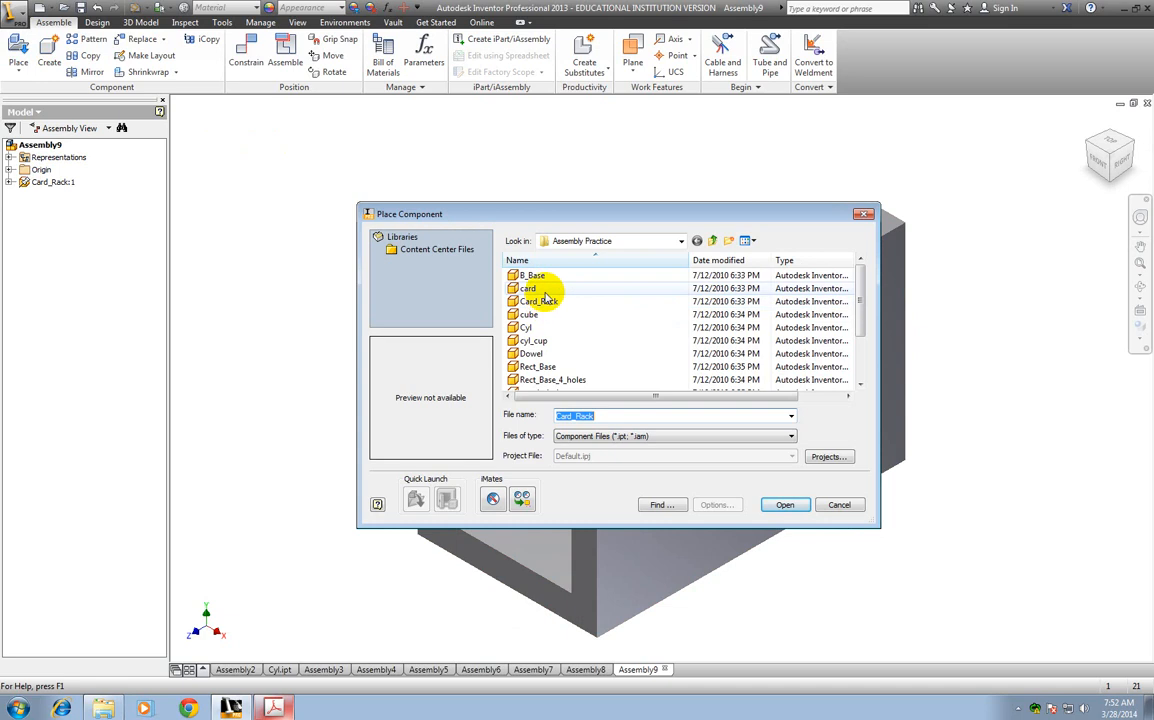
pyautogui.click(555, 288)
pyautogui.click(783, 504)
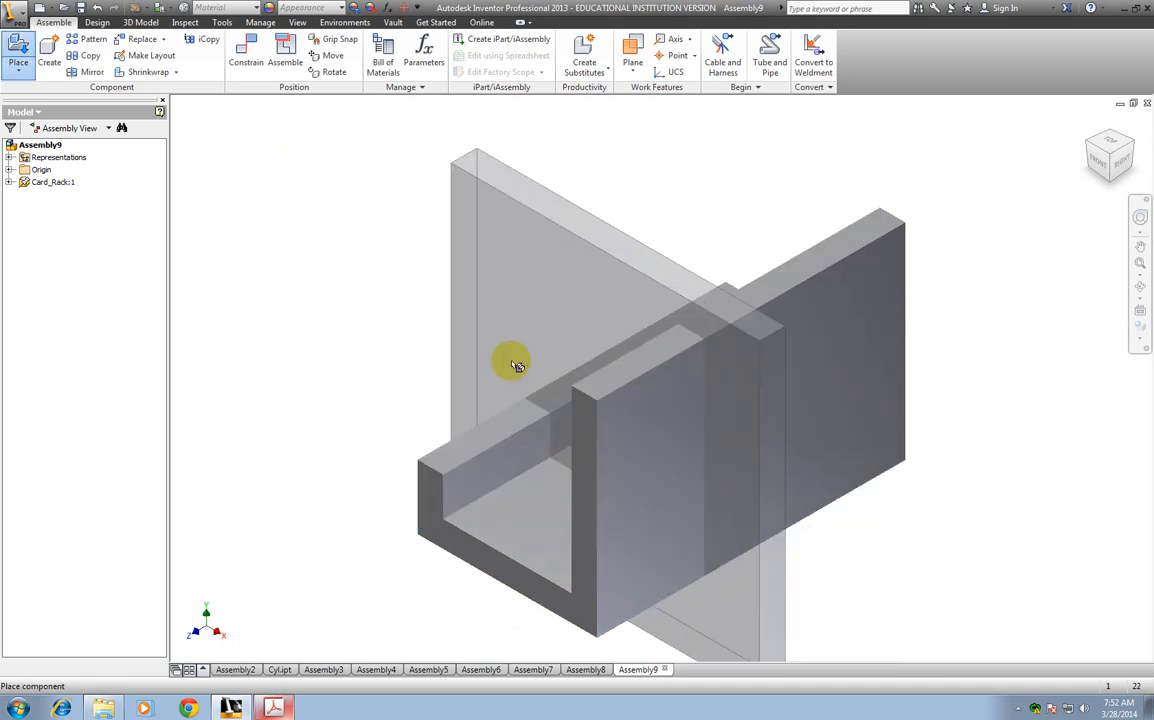
pyautogui.click(386, 295)
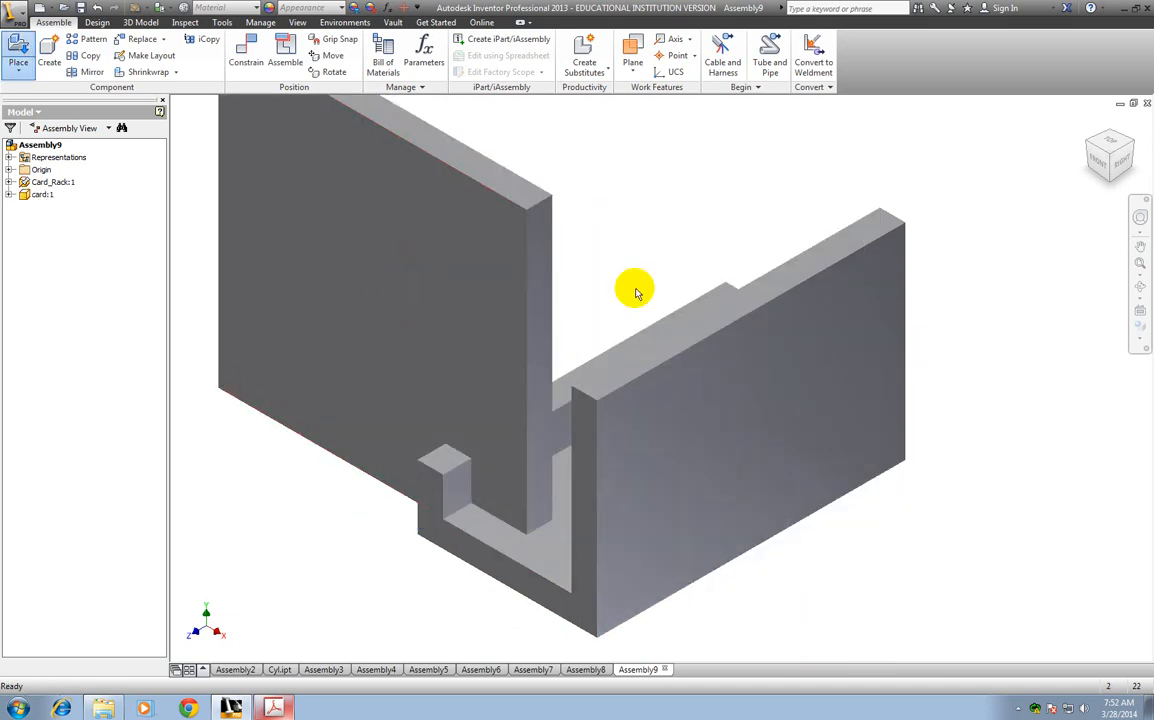
pyautogui.scroll(-4, 858, 317)
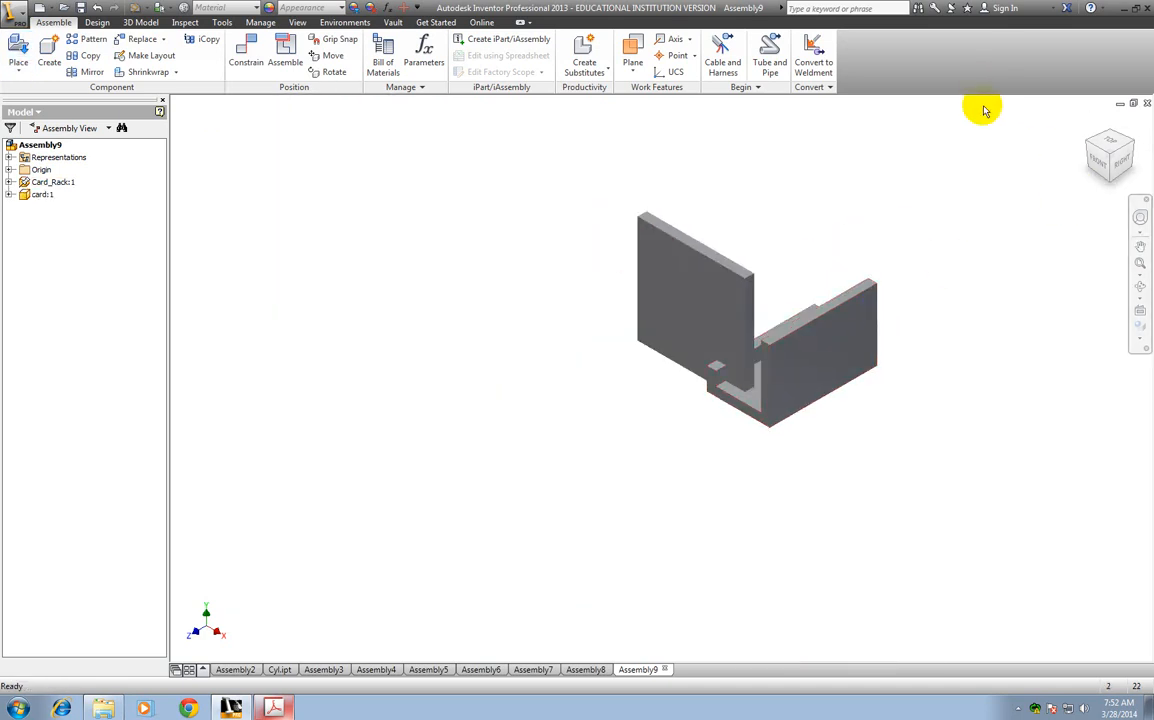
pyautogui.moveTo(721, 283); pyautogui.dragTo(613, 250)
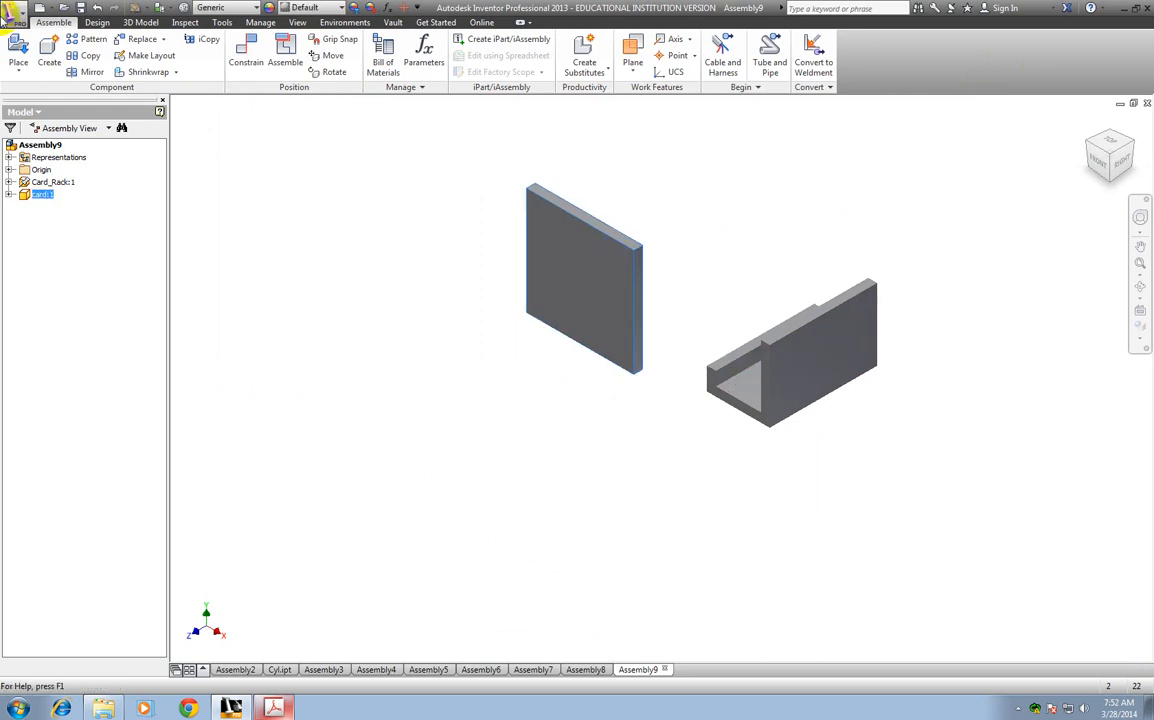
# Step: Mate a long bottom edge of the card to the rack's floor face with zero offset
pyautogui.click(245, 62)
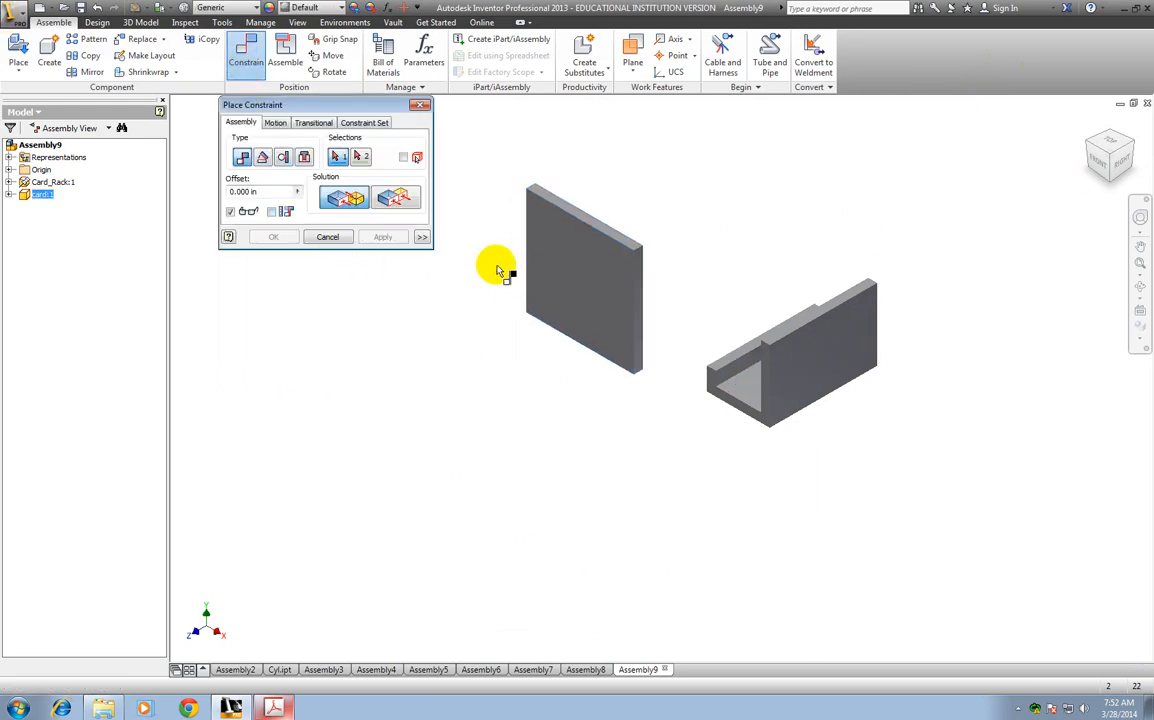
pyautogui.click(580, 348)
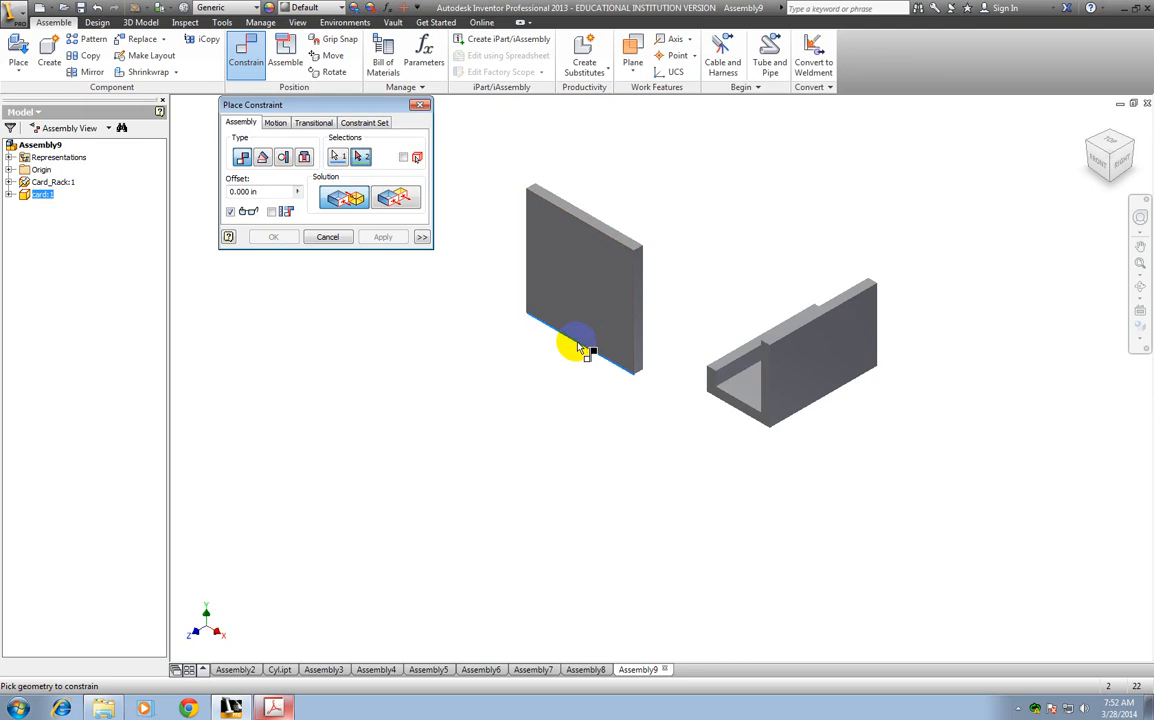
pyautogui.click(733, 388)
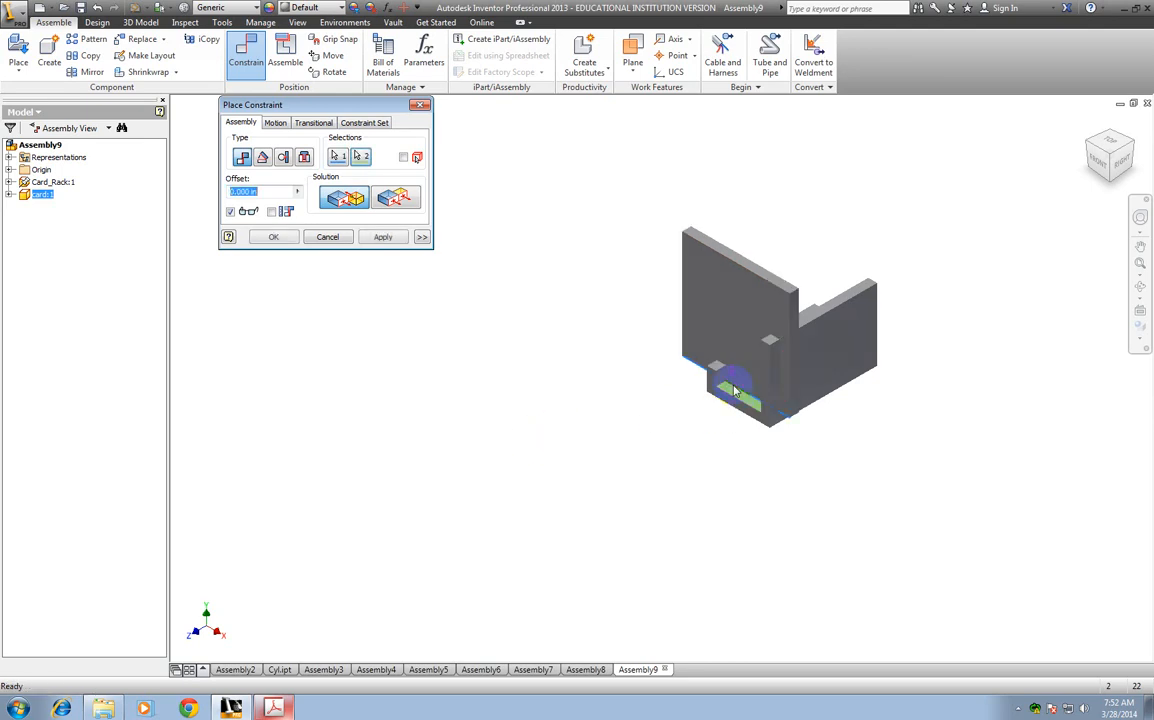
pyautogui.click(381, 240)
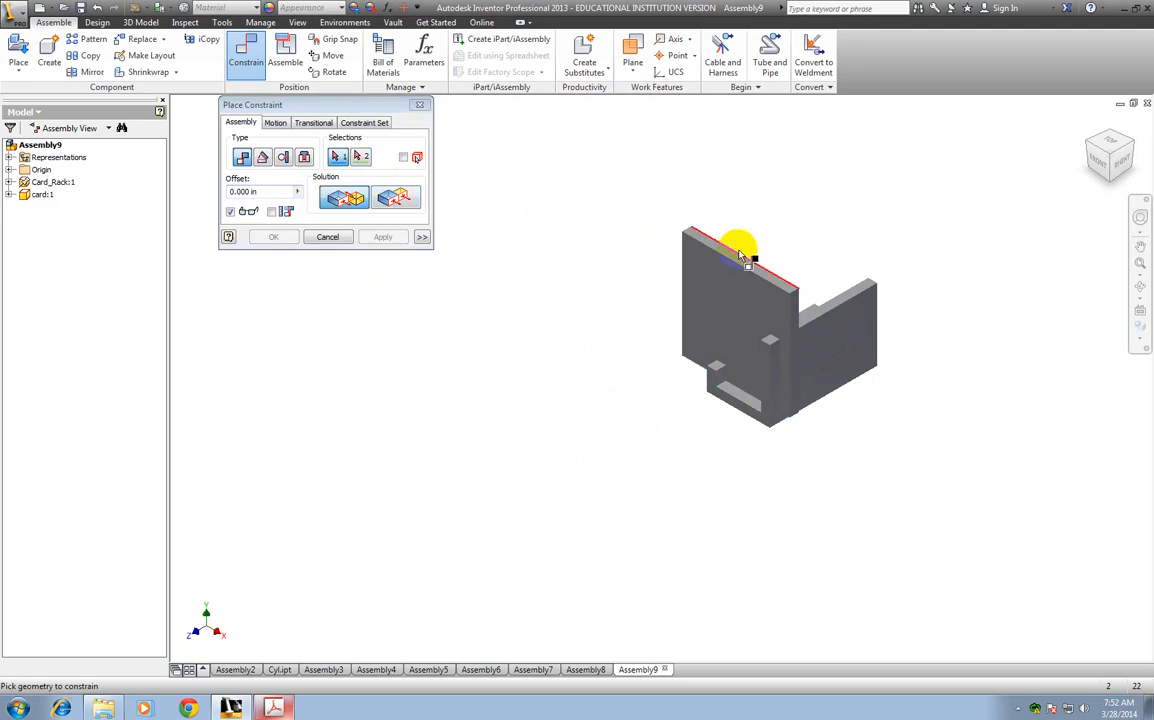
# Step: Mate the inner top edge of the rack's tall wall to the card's large face and test how the card swings
pyautogui.click(830, 303)
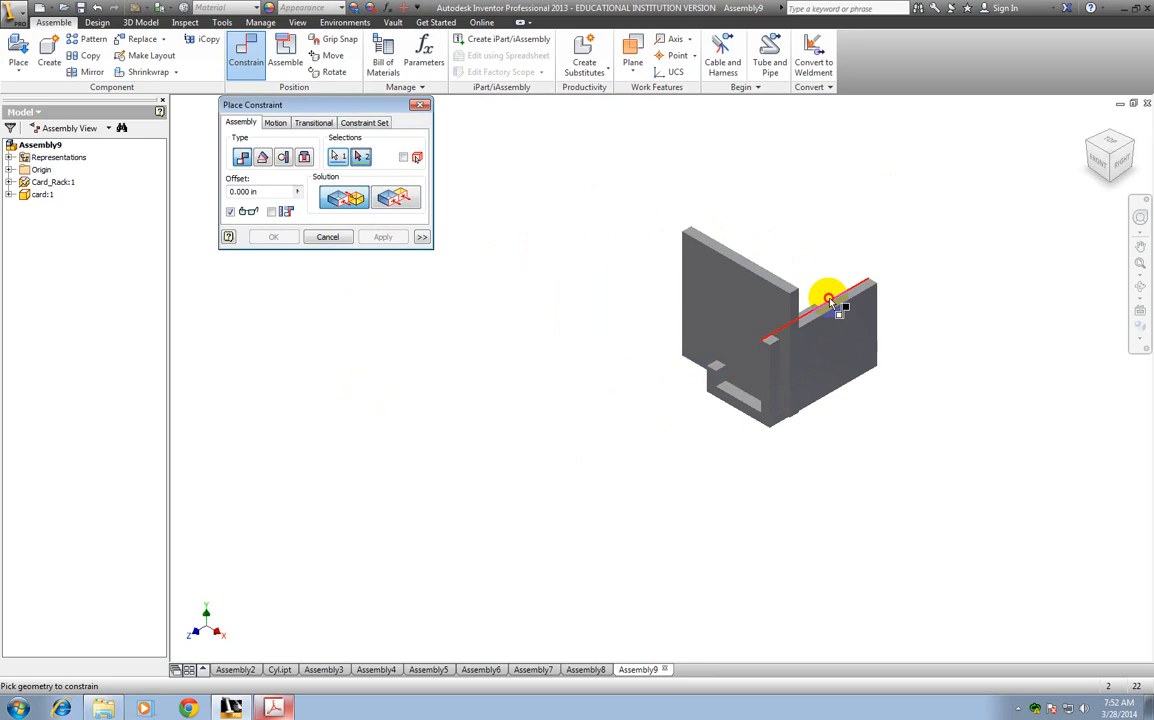
pyautogui.click(1138, 145)
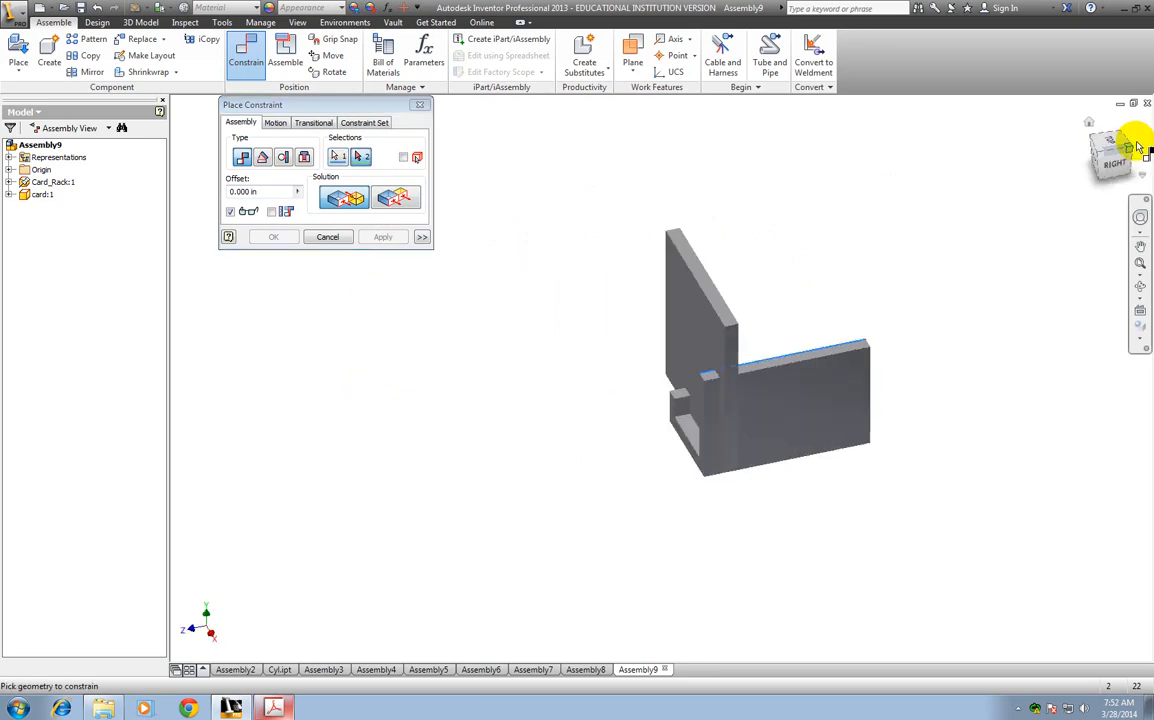
pyautogui.click(606, 297)
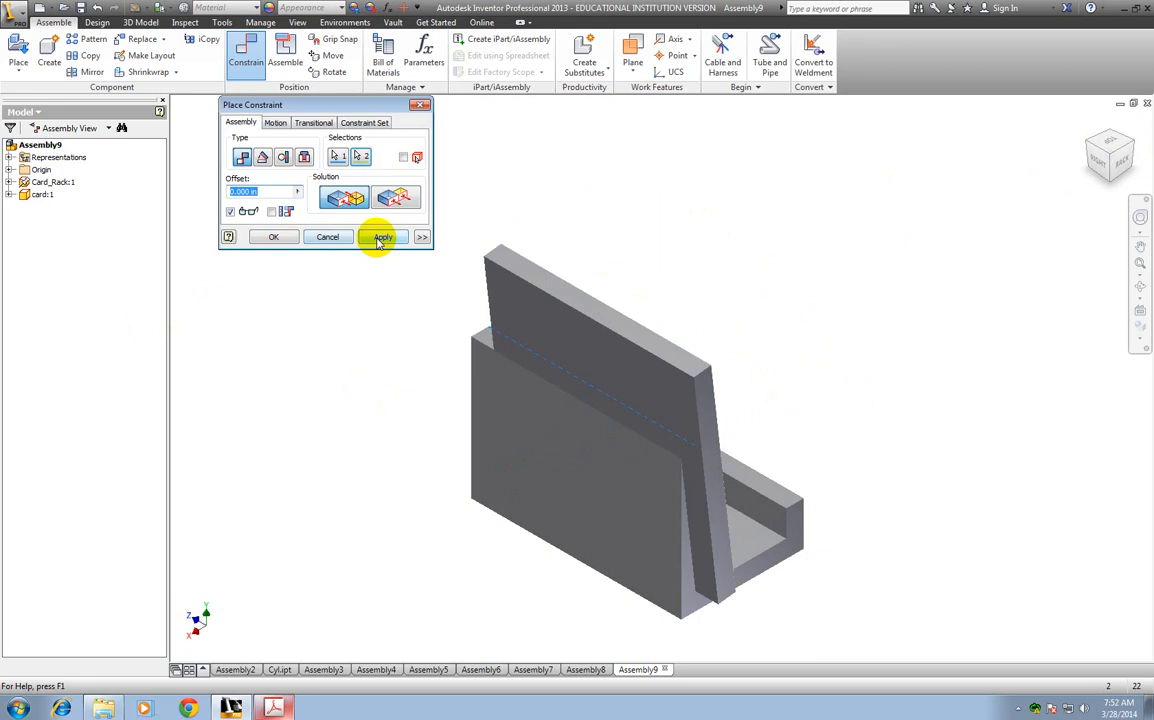
pyautogui.click(380, 240)
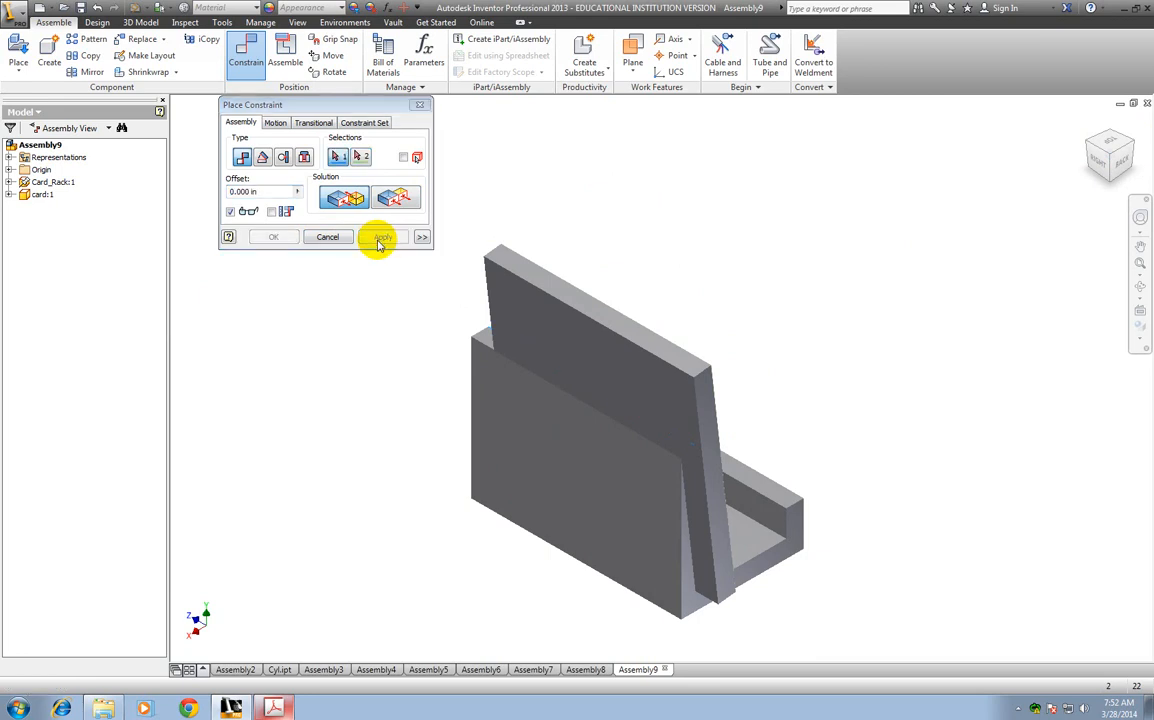
pyautogui.click(328, 237)
pyautogui.moveTo(729, 554); pyautogui.dragTo(787, 543)
# Step: Mate the card's other bottom edge to the inner face of the rack's short lip and finish constraining
pyautogui.click(1132, 146)
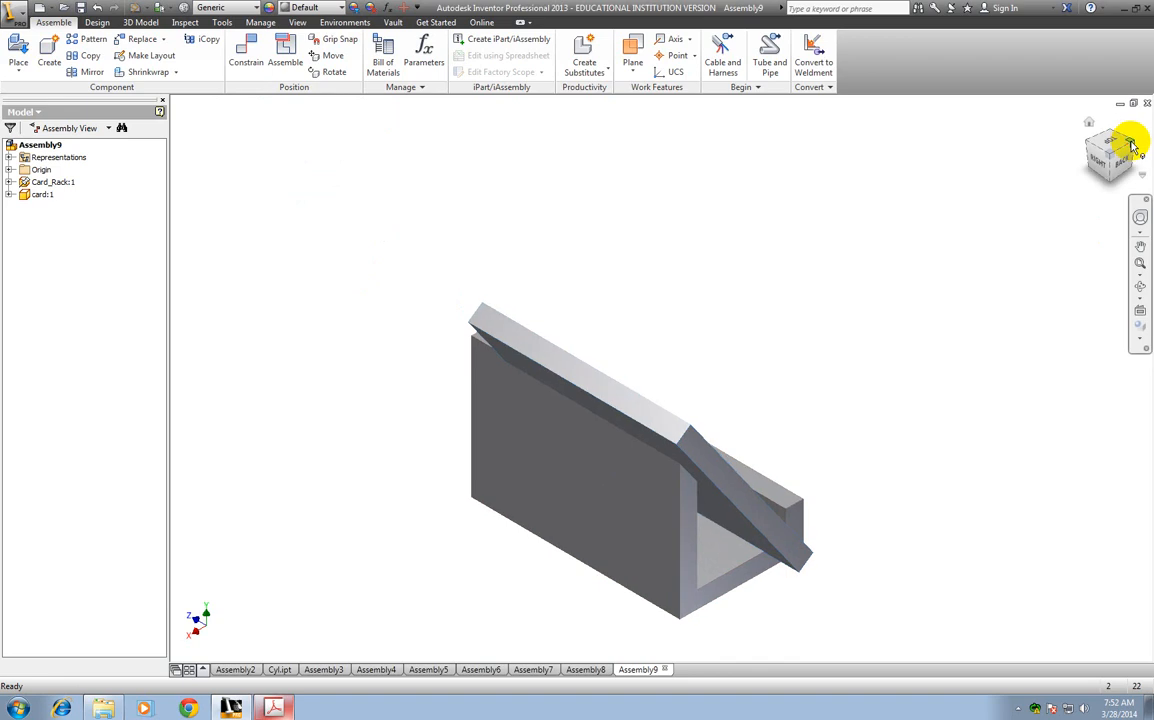
pyautogui.click(246, 56)
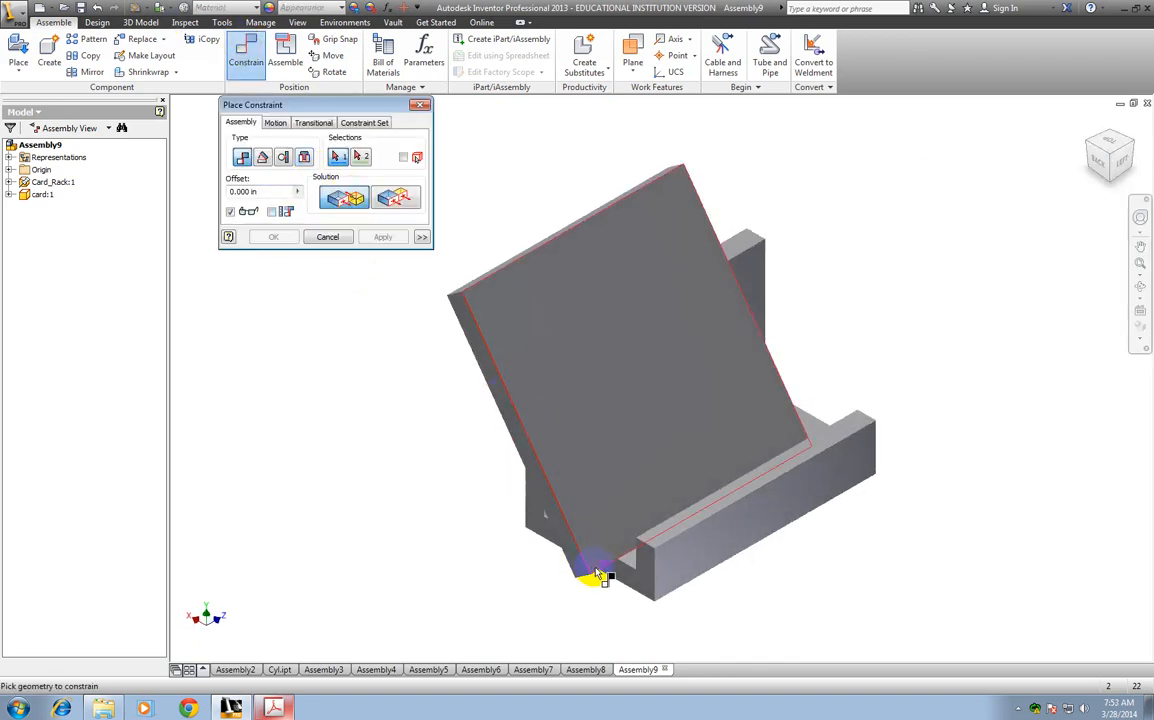
pyautogui.click(1091, 145)
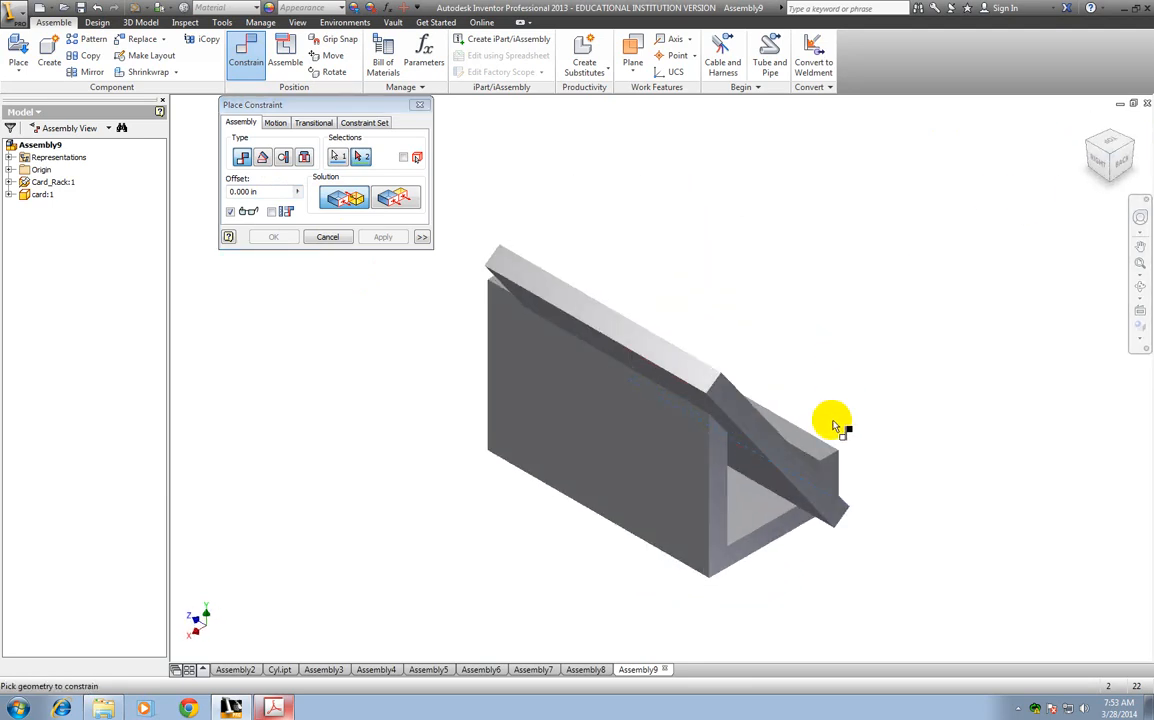
pyautogui.click(817, 470)
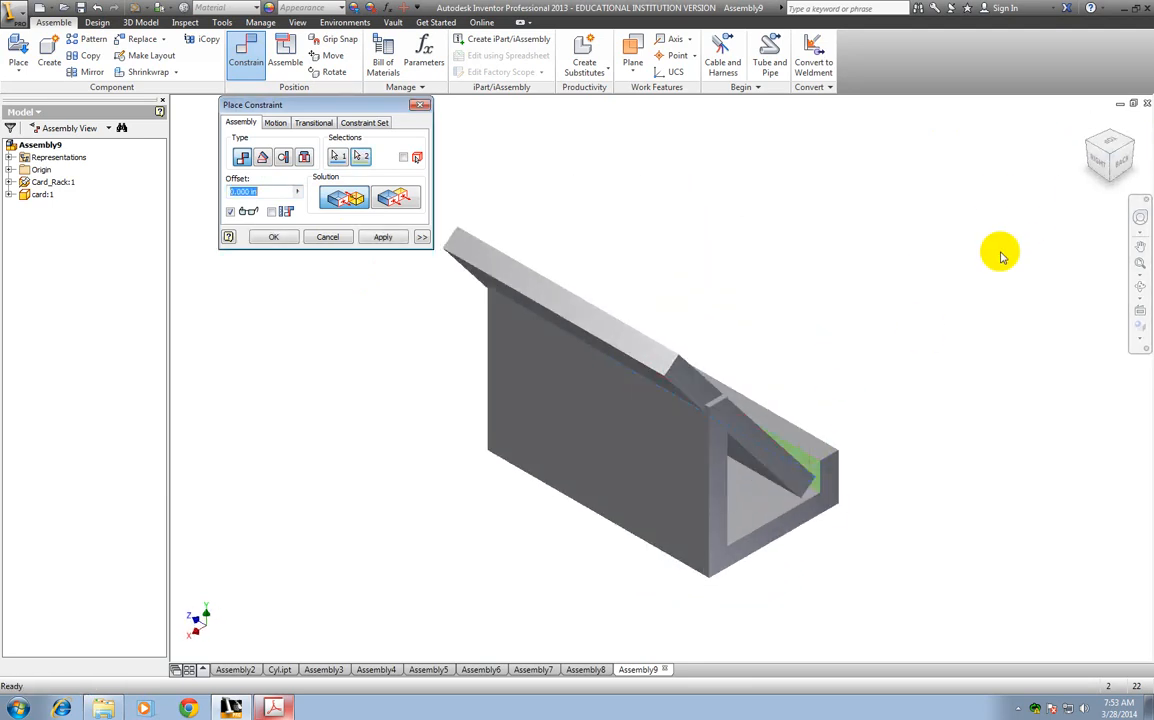
pyautogui.click(383, 238)
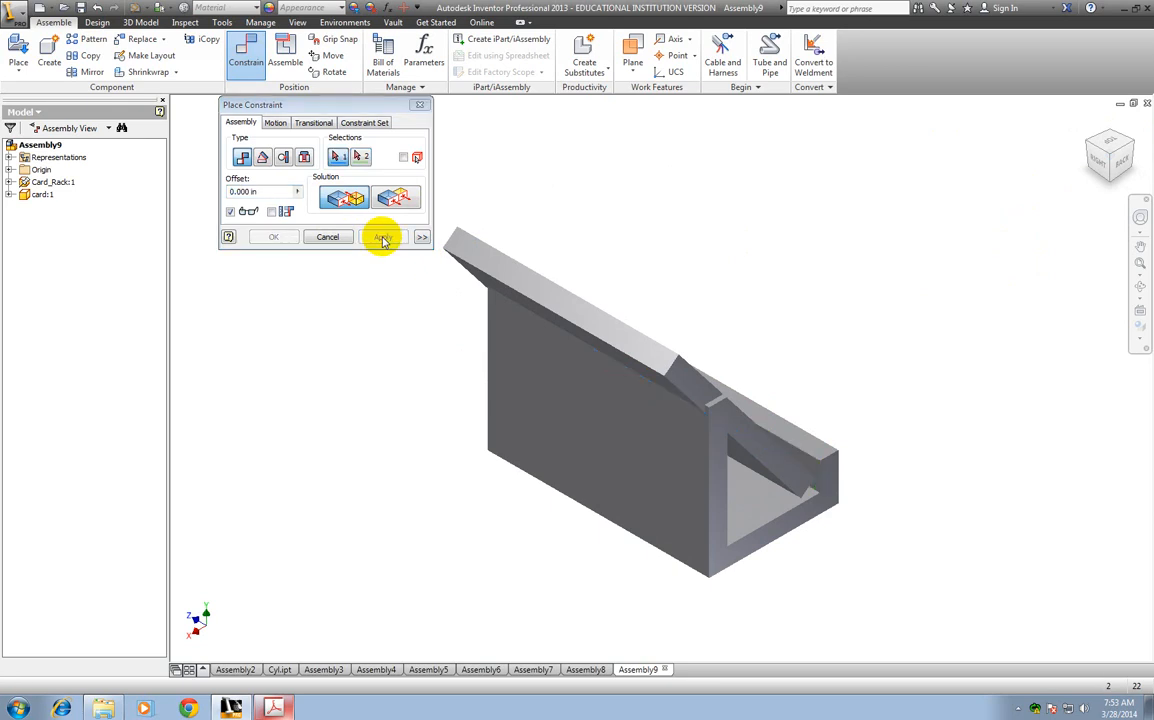
pyautogui.click(332, 239)
# Step: Test the card's remaining movement, delete its Mate:2 constraint, and swing the card more upright
pyautogui.moveTo(608, 306)
pyautogui.mouseDown()
pyautogui.moveTo(652, 334)
pyautogui.moveTo(662, 311)
pyautogui.moveTo(709, 368)
pyautogui.moveTo(667, 332)
pyautogui.moveTo(622, 320)
pyautogui.mouseUp()
pyautogui.click(10, 195)
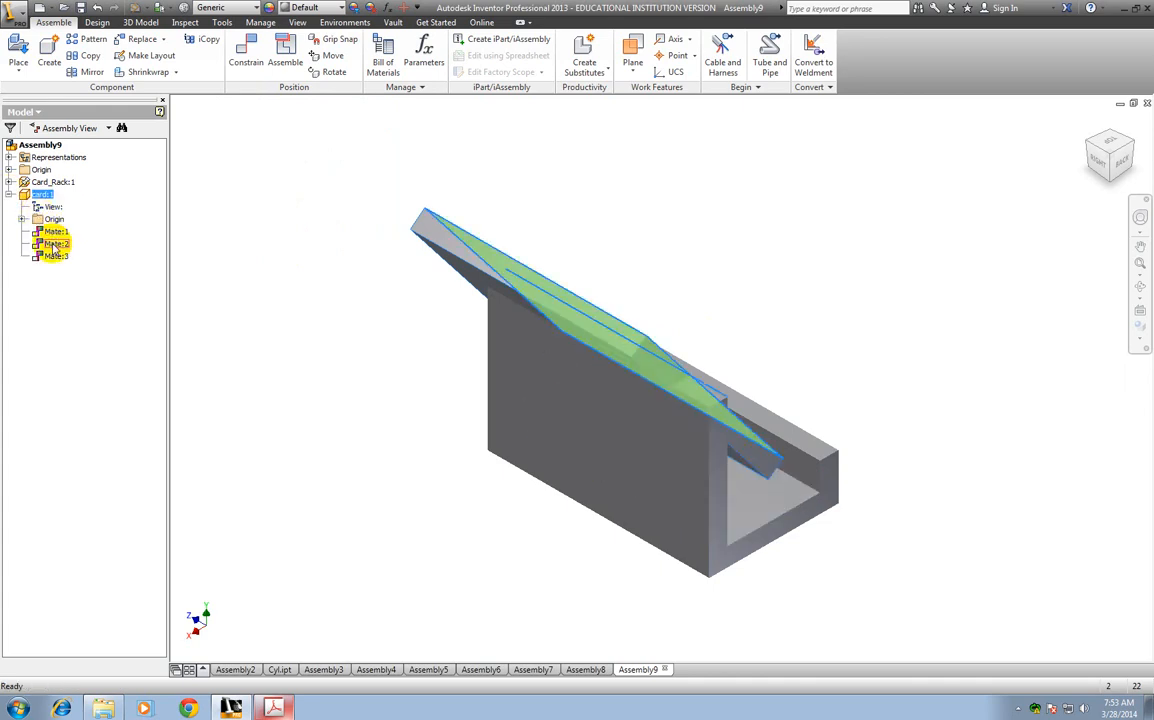
pyautogui.click(55, 244)
pyautogui.press('Delete')
pyautogui.moveTo(540, 297); pyautogui.dragTo(610, 237)
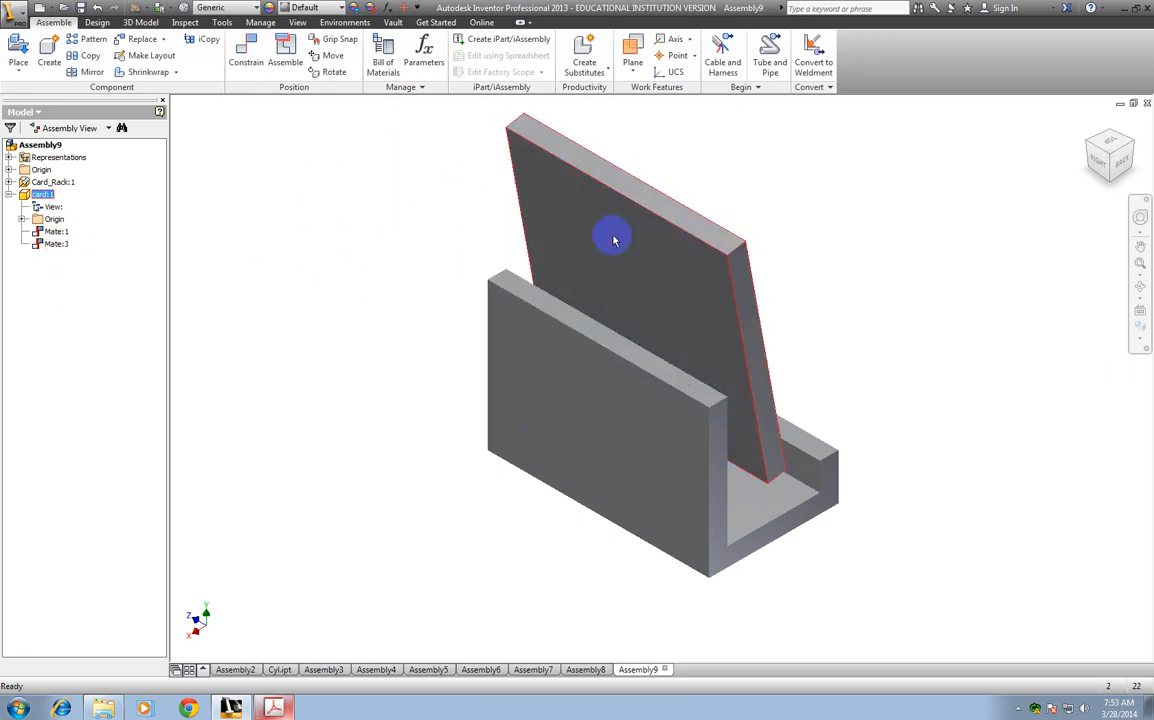
# Step: Mate the card's large face toward the tall wall to that wall's inner top edge with zero offset
pyautogui.click(249, 72)
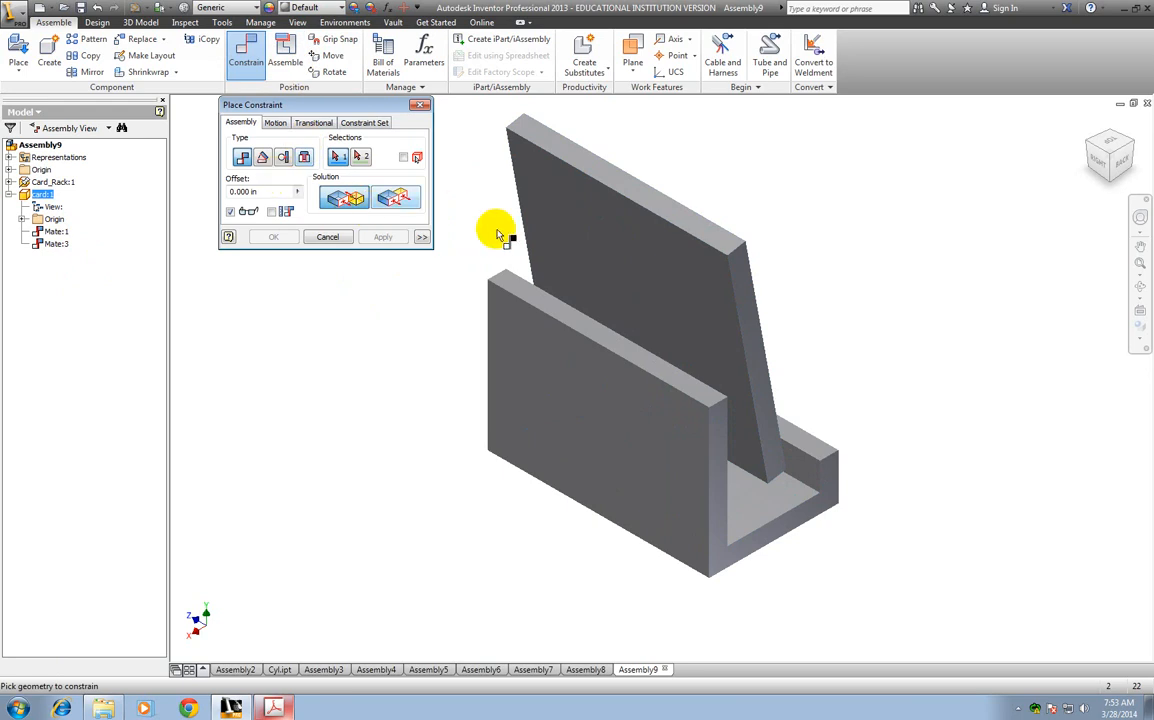
pyautogui.click(678, 330)
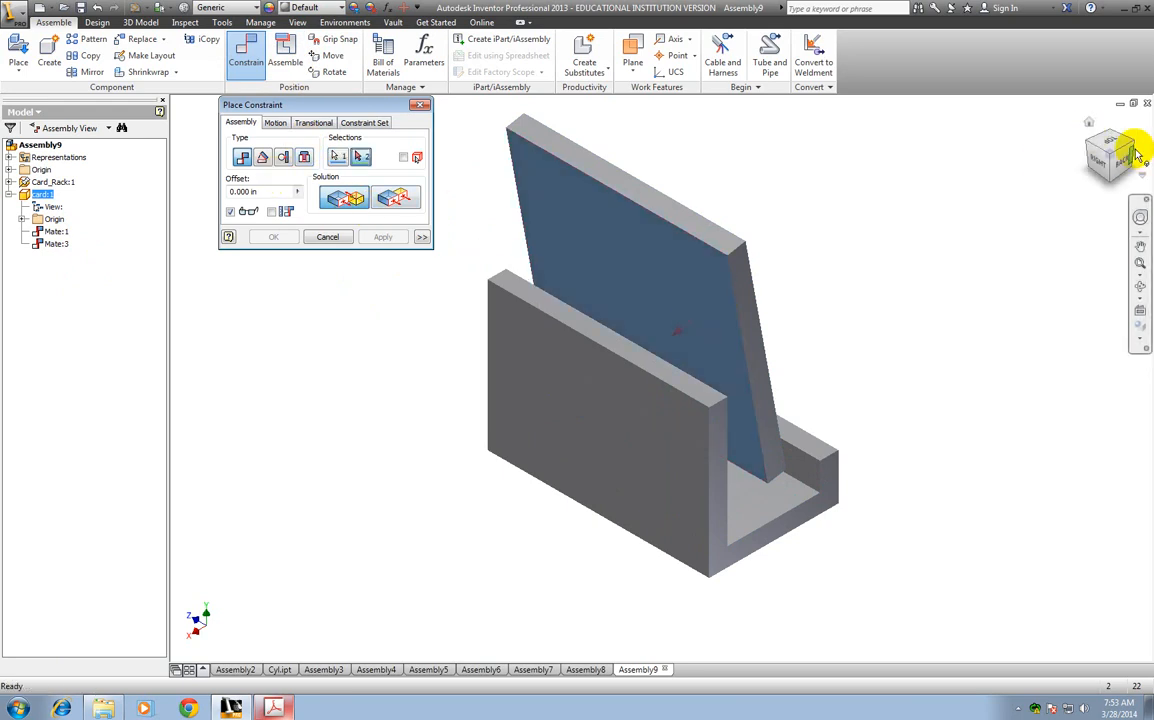
pyautogui.click(1134, 148)
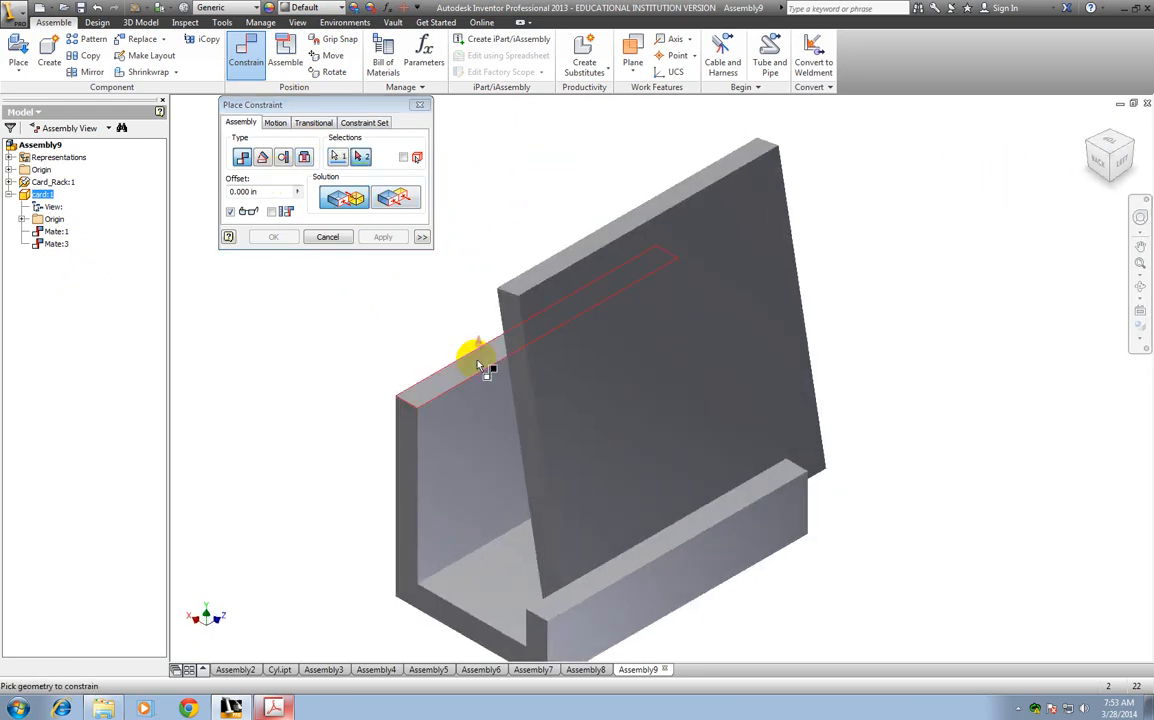
pyautogui.click(452, 393)
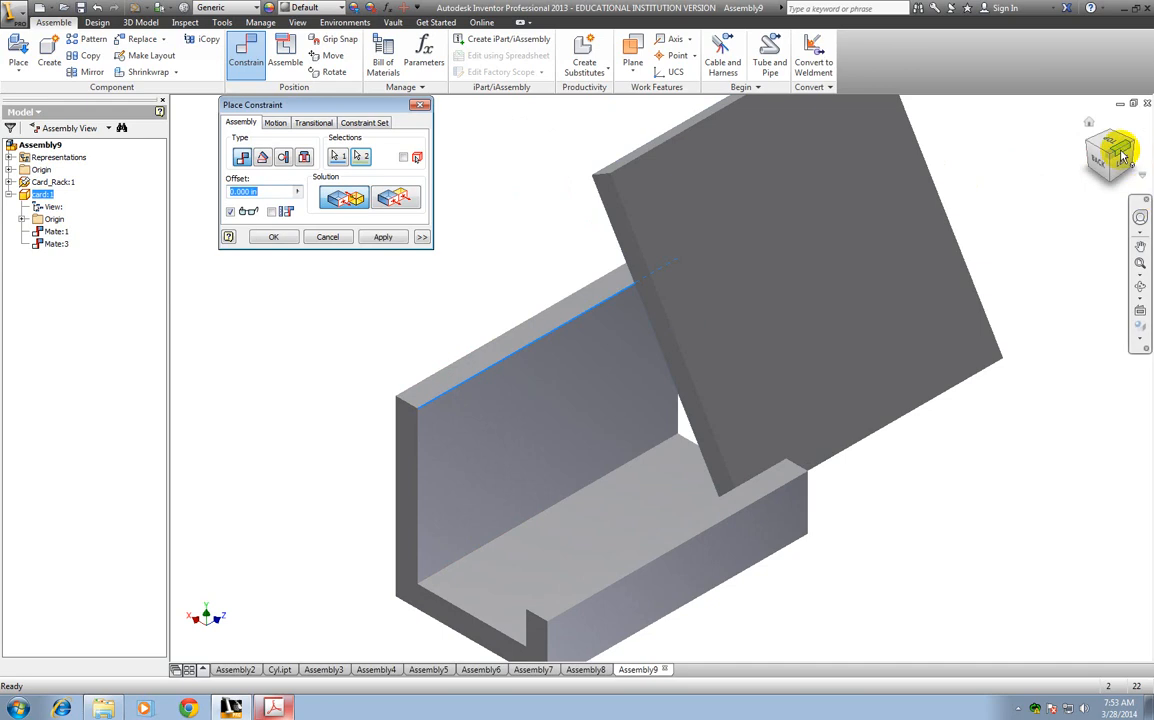
pyautogui.click(1095, 157)
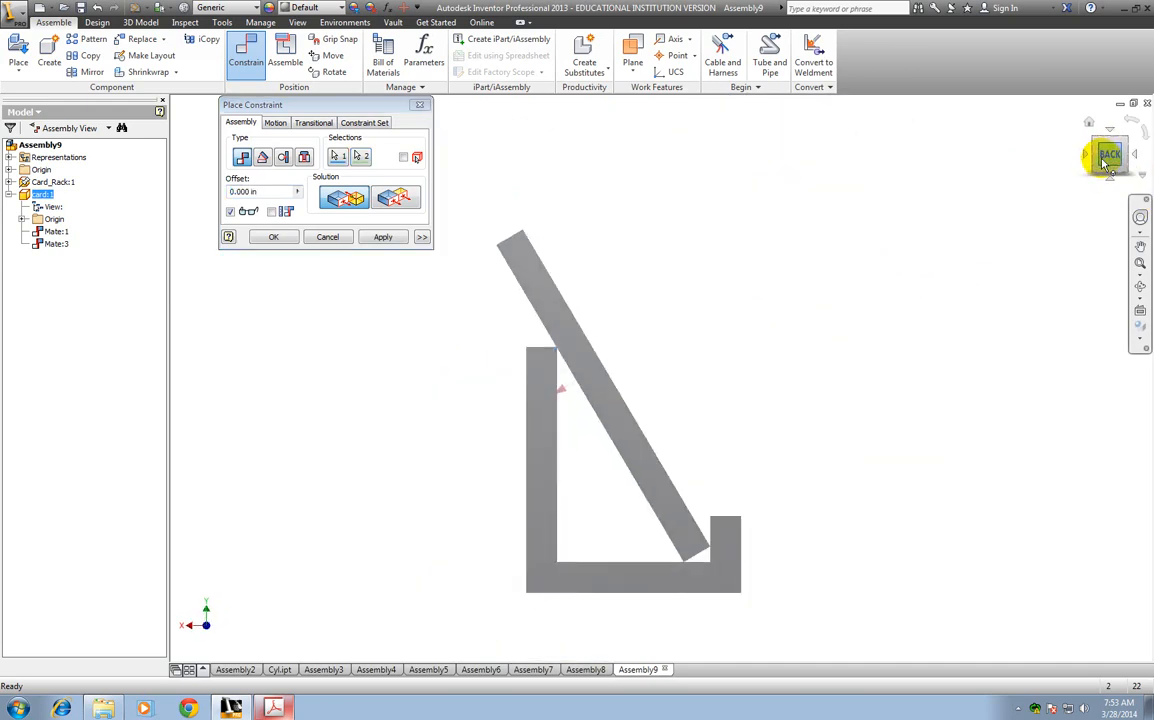
pyautogui.click(383, 237)
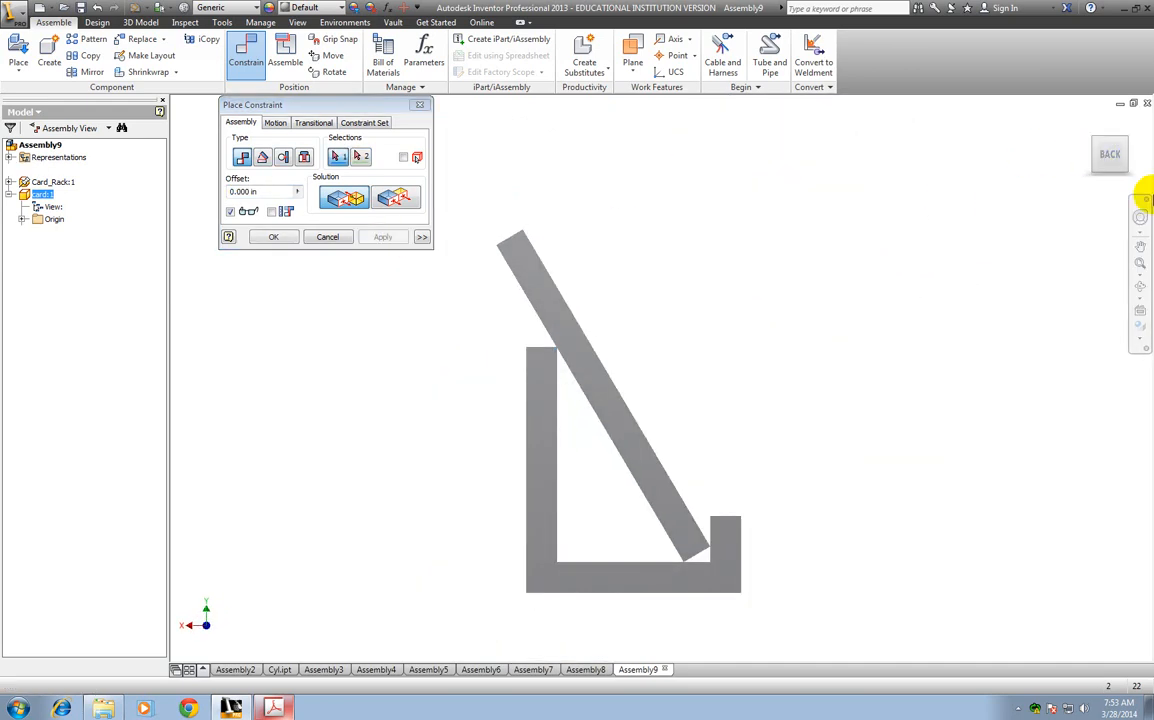
# Step: Constrain the card's side edge face flush with the rack's end face at zero offset, then finish constraining
pyautogui.click(1100, 157)
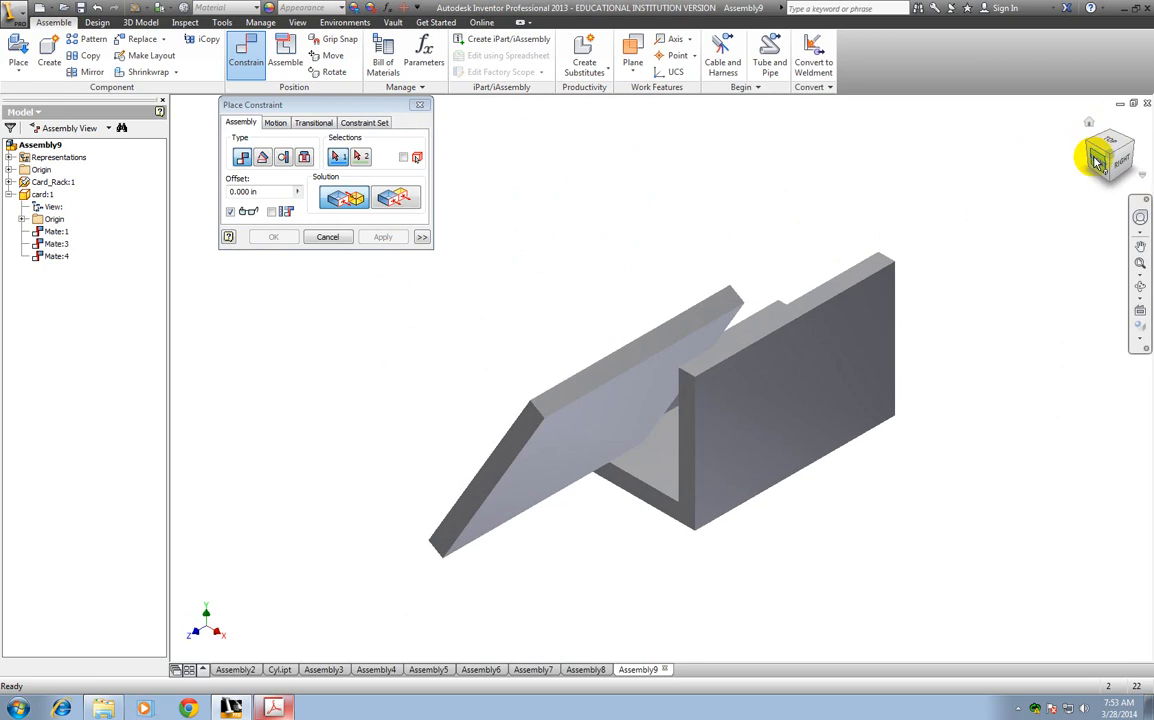
pyautogui.click(1092, 150)
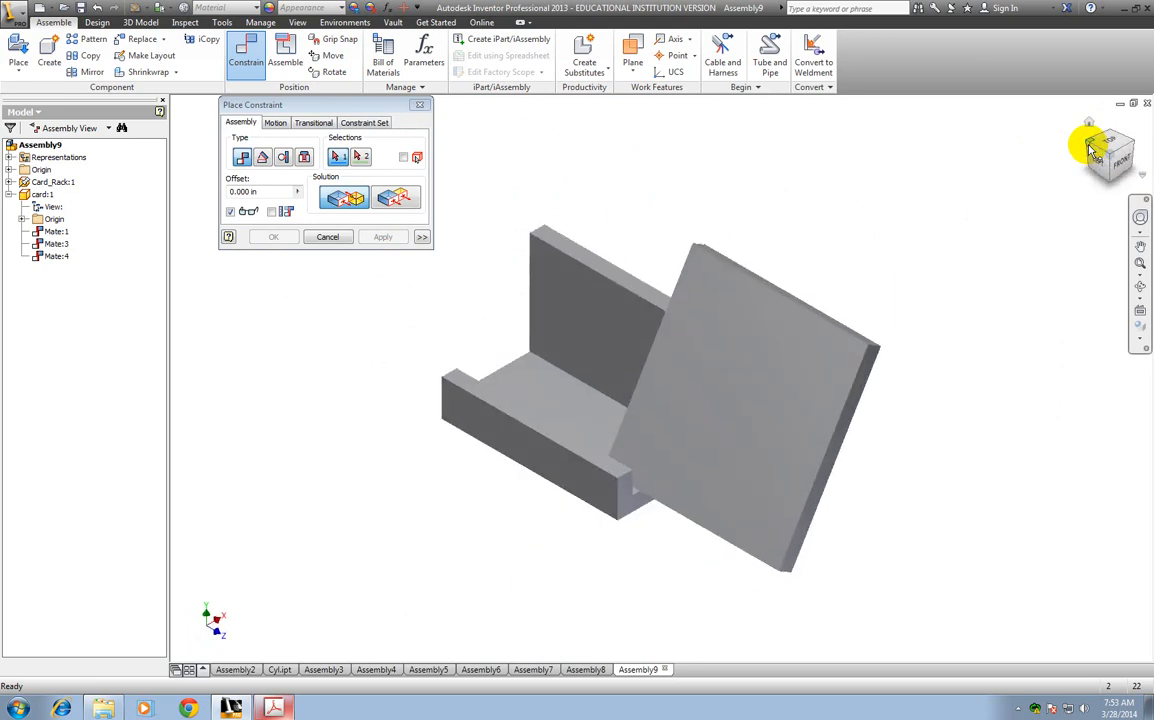
pyautogui.click(394, 197)
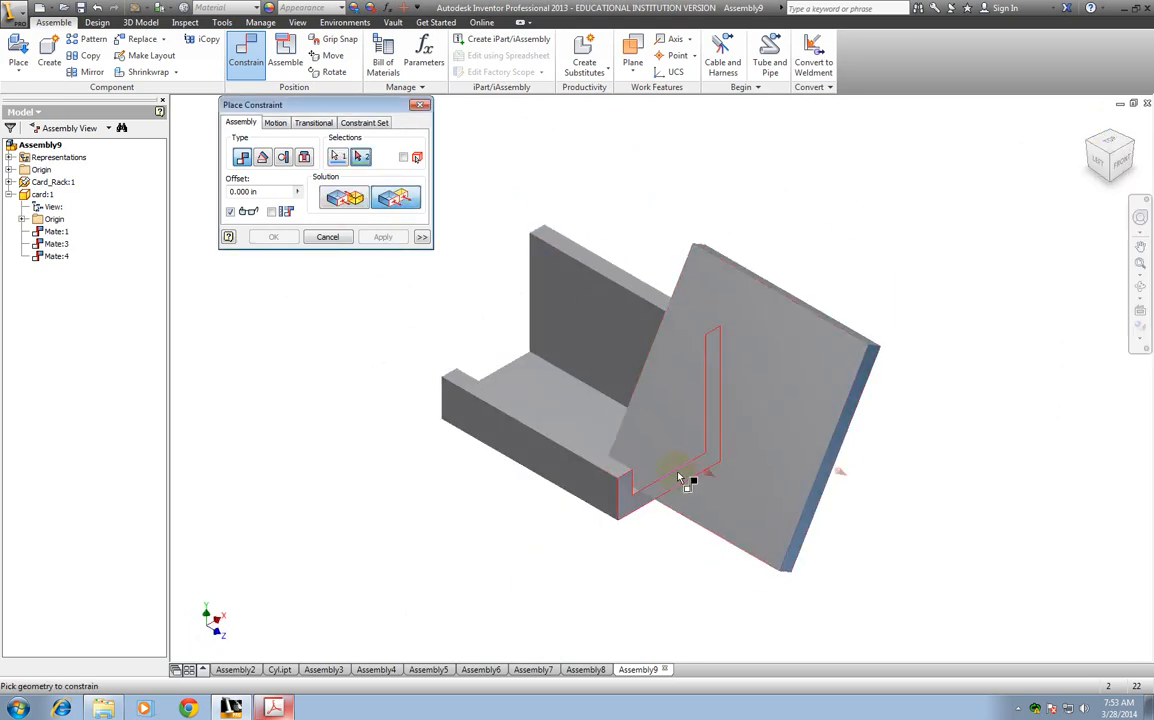
pyautogui.click(633, 507)
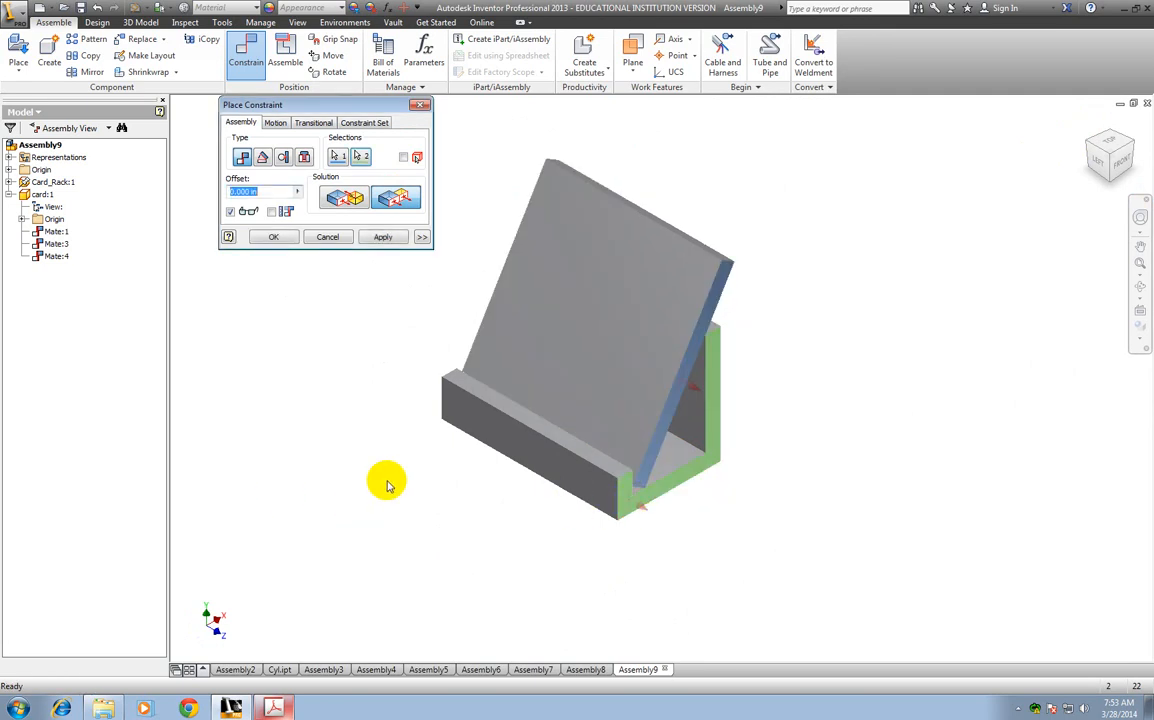
pyautogui.click(383, 237)
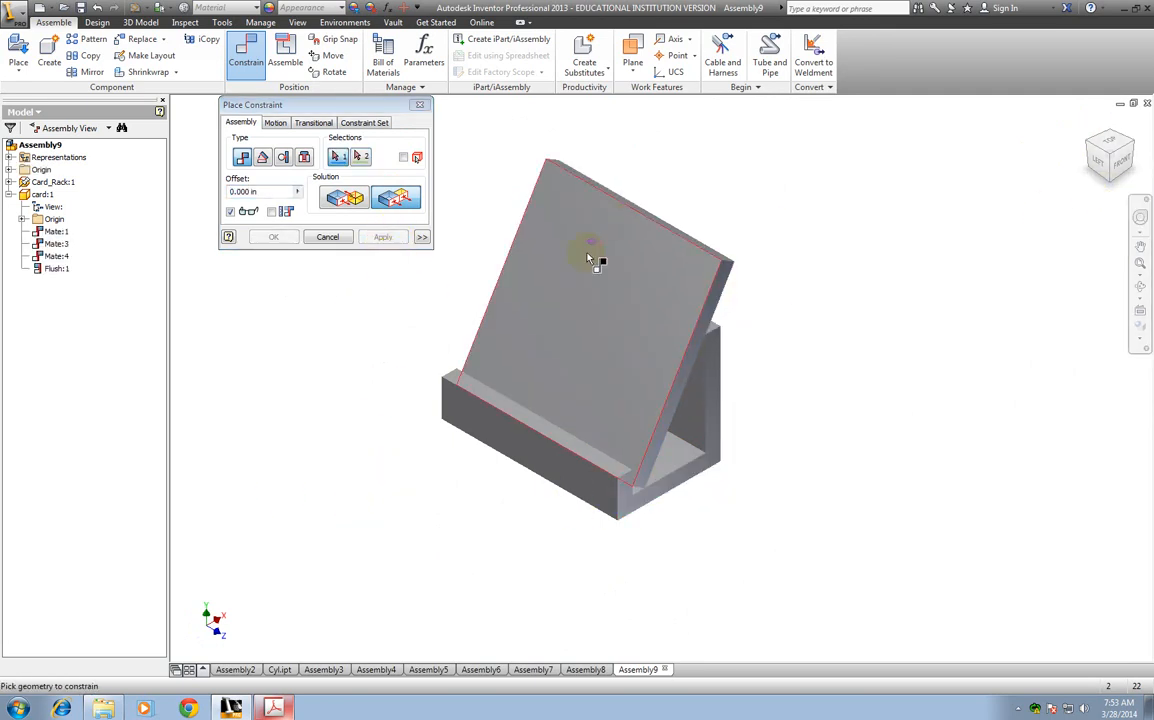
pyautogui.click(328, 237)
# Step: Display the assembly's degrees of freedom and test whether the card can still move in the rack
pyautogui.click(516, 279)
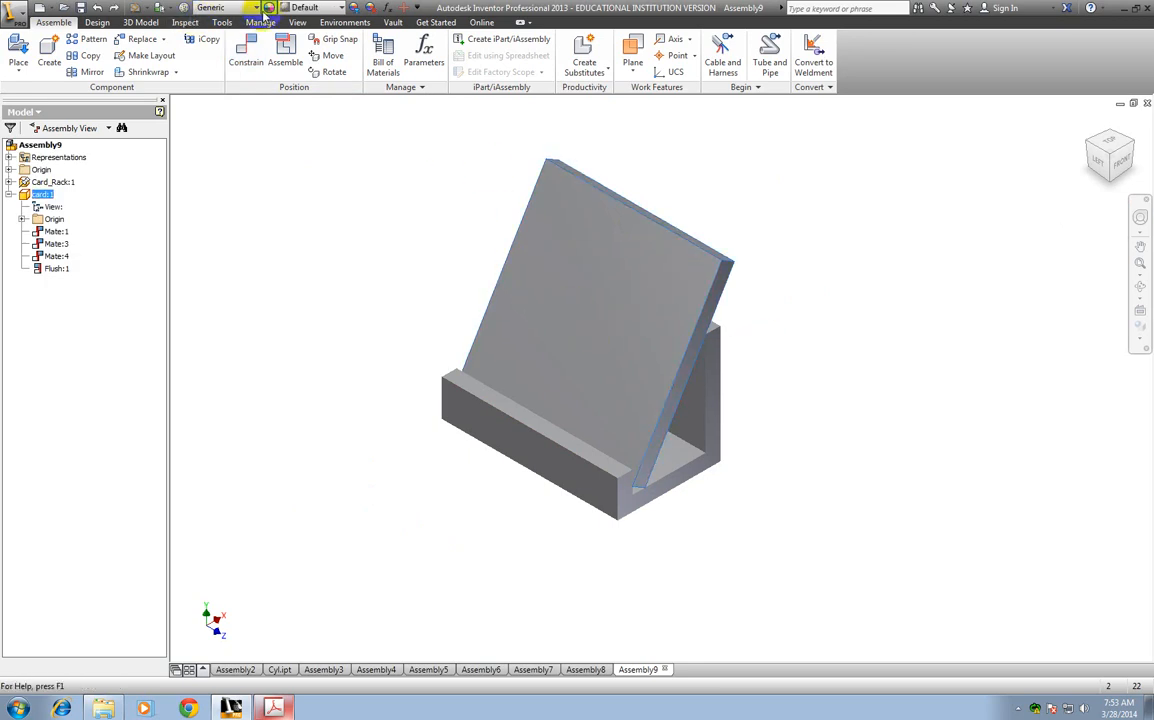
pyautogui.click(297, 22)
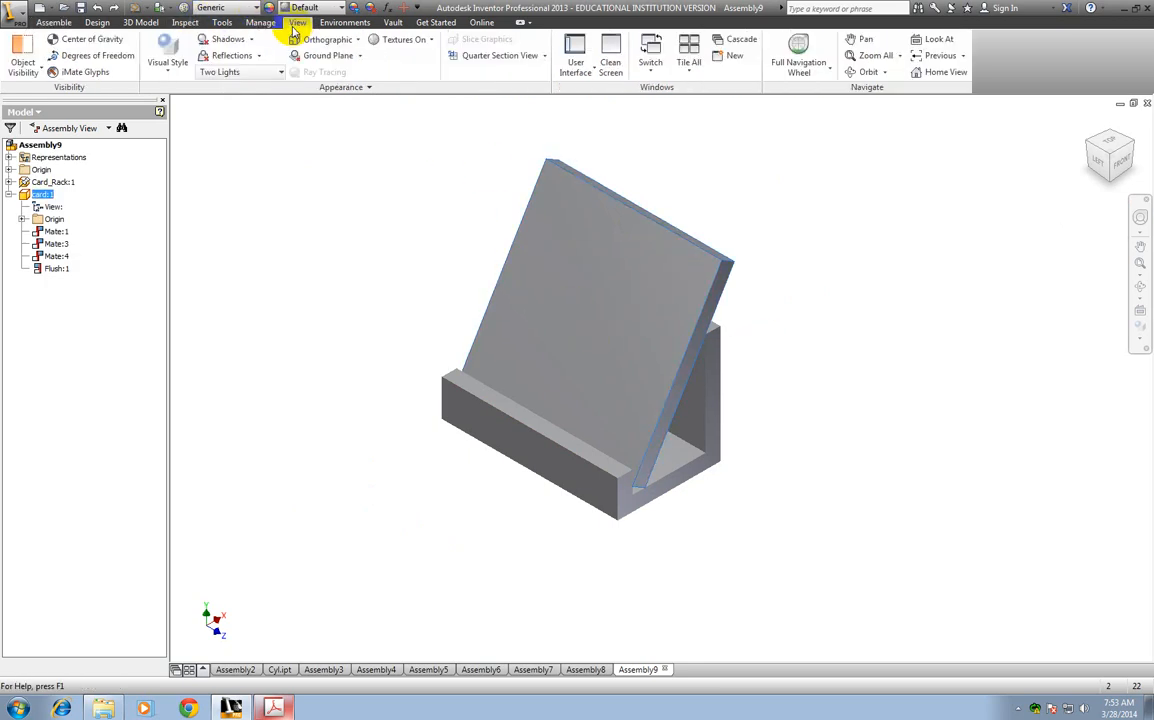
pyautogui.click(80, 57)
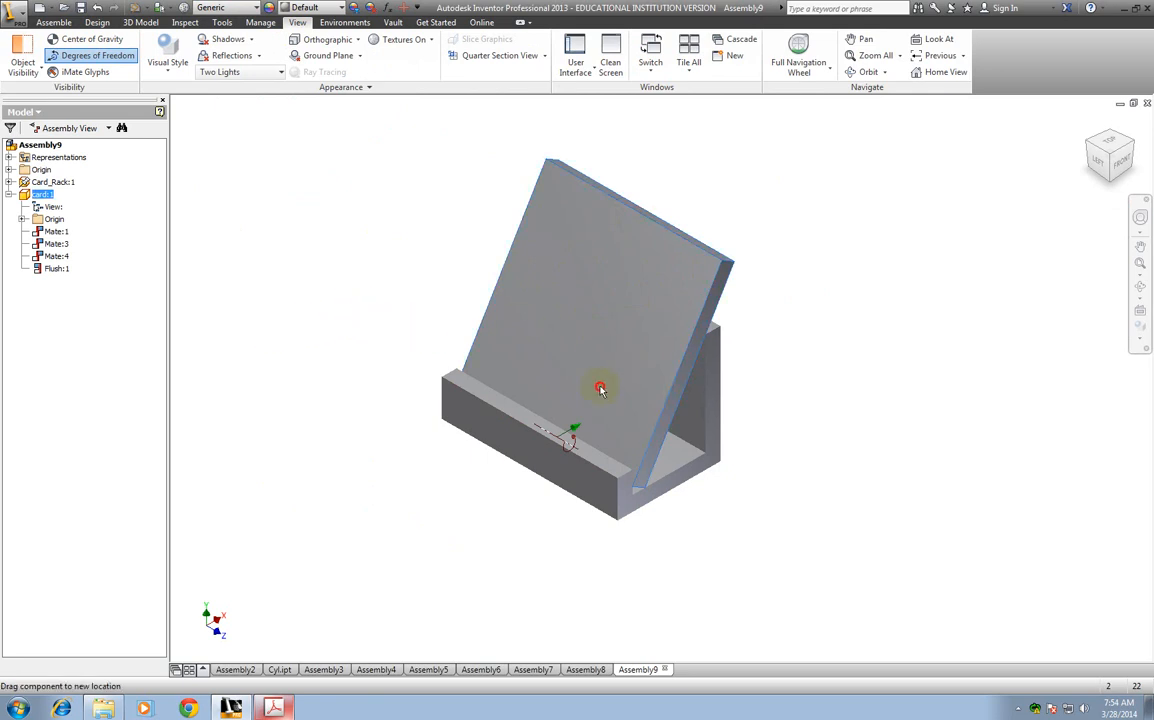
pyautogui.moveTo(574, 482); pyautogui.dragTo(675, 430)
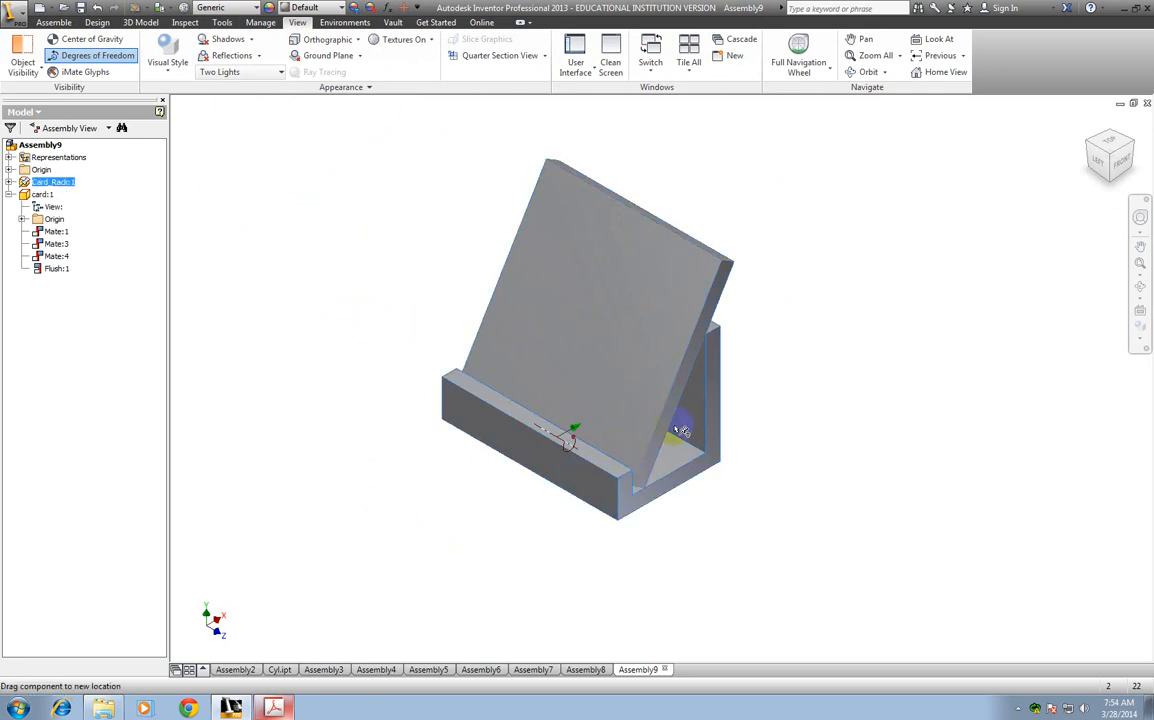
# Step: Inspect the leaning card from the rear and front of the rack, then hide the degrees of freedom symbols
pyautogui.click(1118, 134)
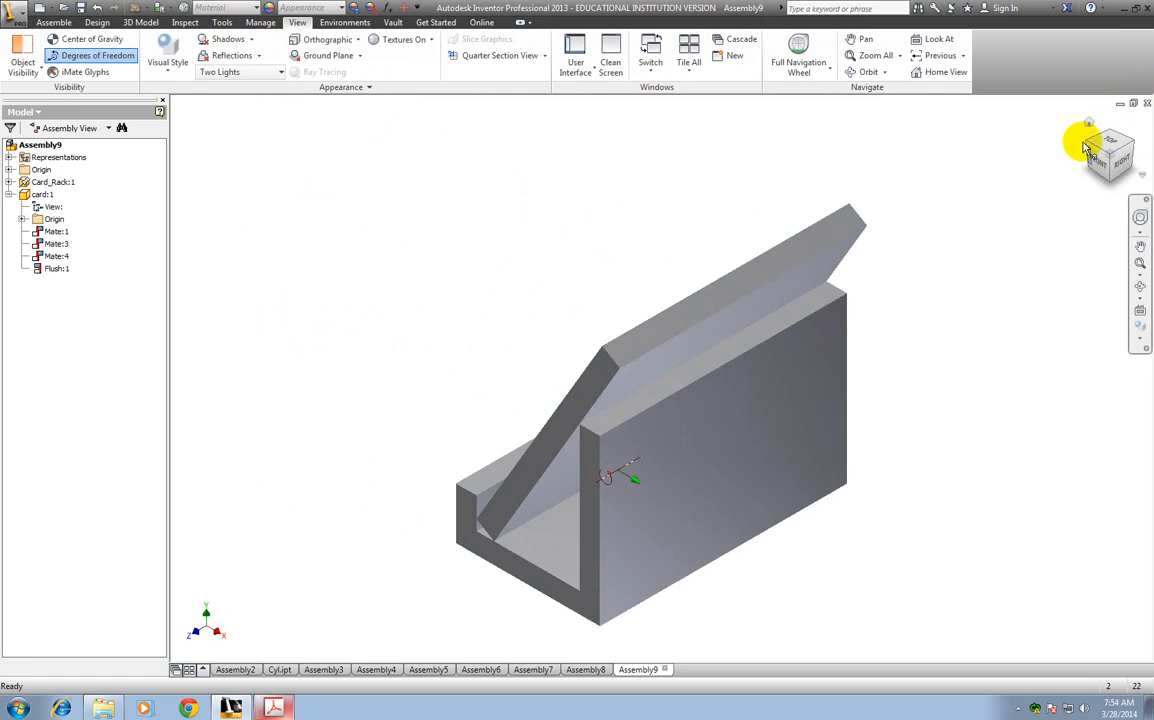
pyautogui.click(1087, 146)
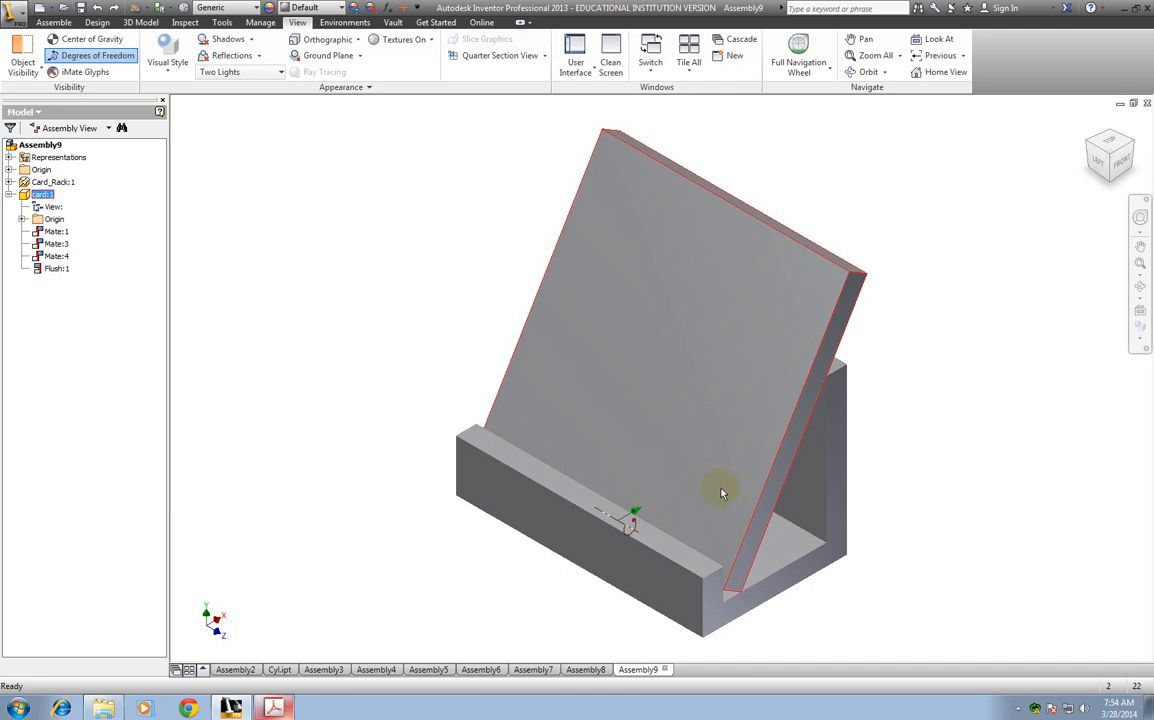
pyautogui.scroll(2, 871, 404)
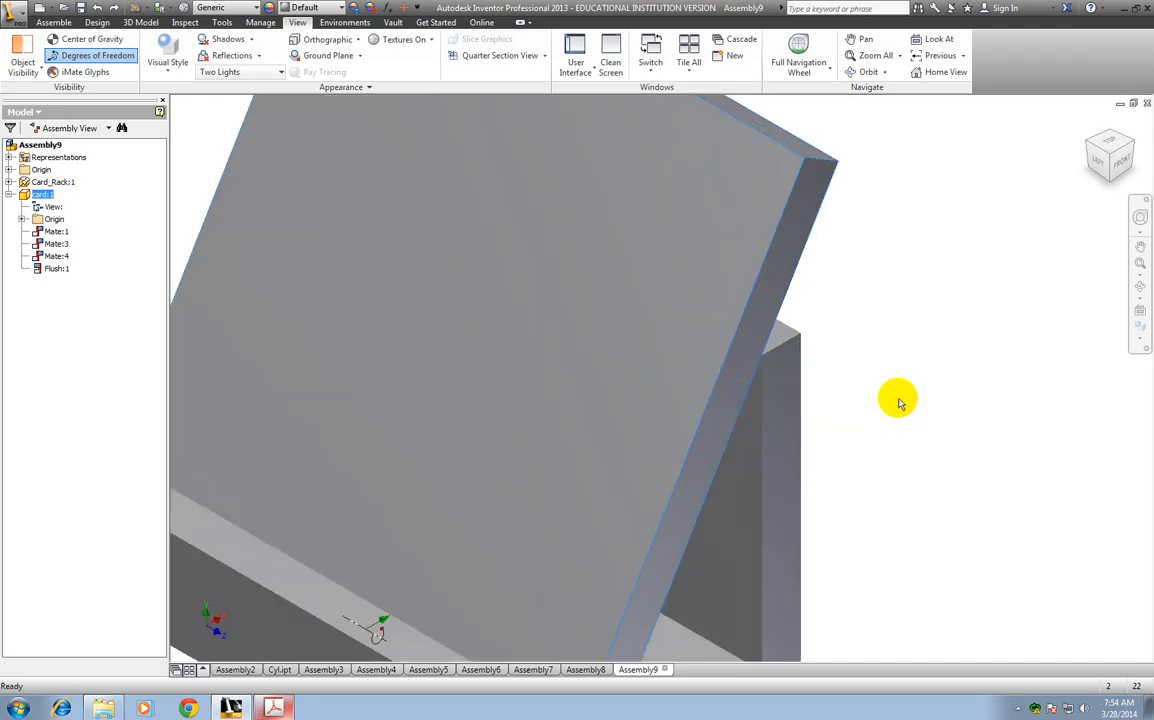
pyautogui.scroll(-4, 896, 399)
pyautogui.click(805, 394)
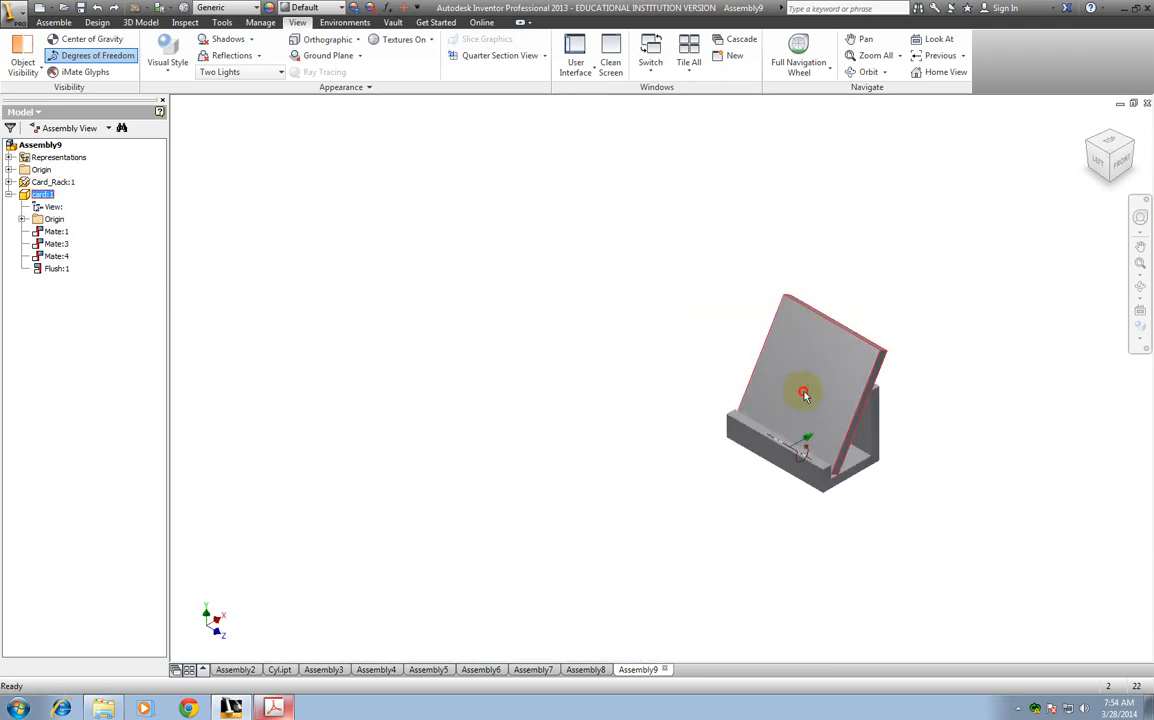
pyautogui.click(1133, 148)
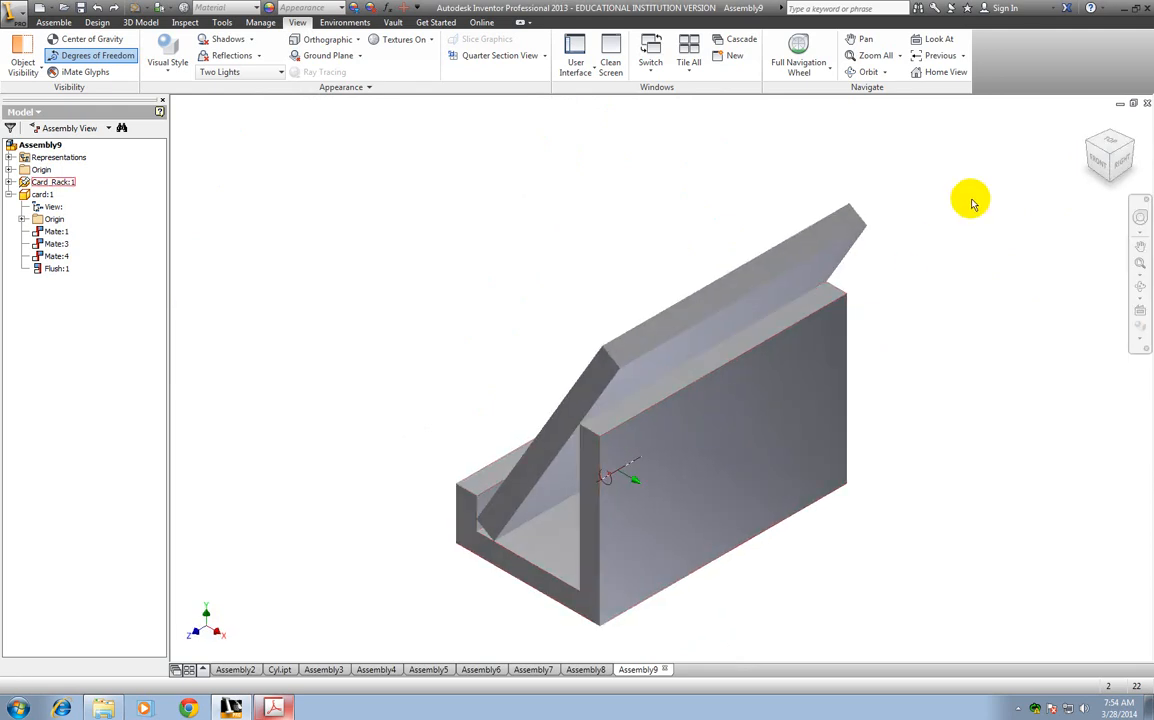
pyautogui.click(1087, 143)
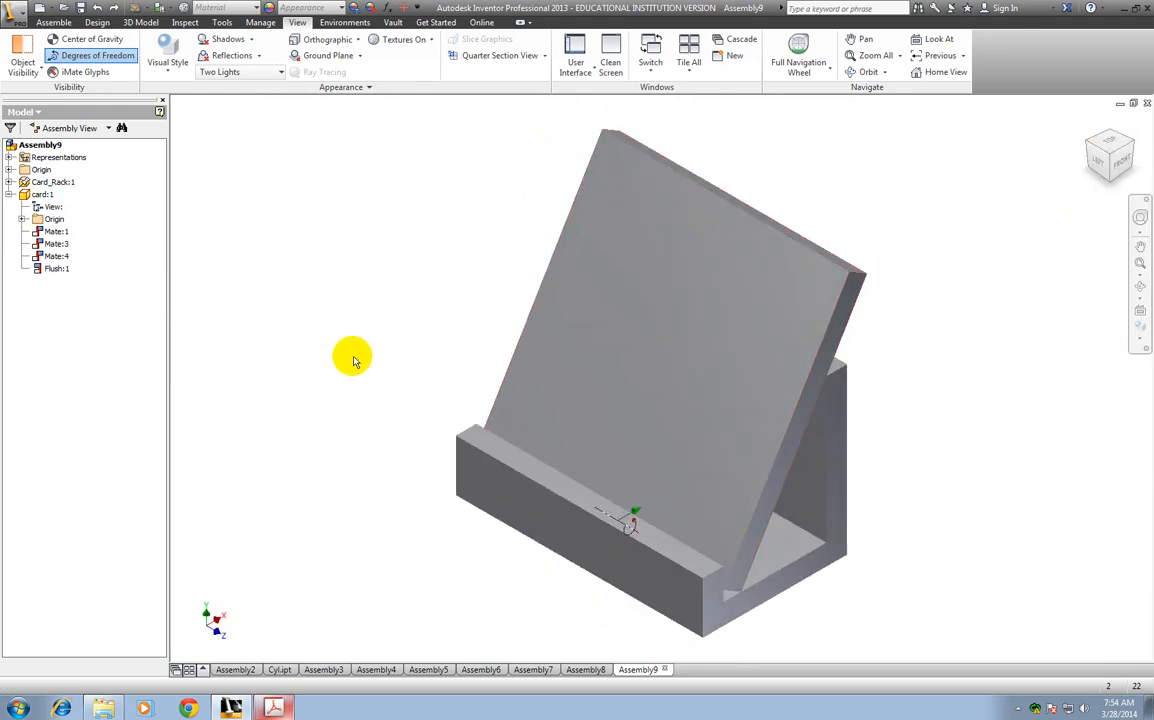
pyautogui.scroll(3, 353, 358)
pyautogui.click(511, 306)
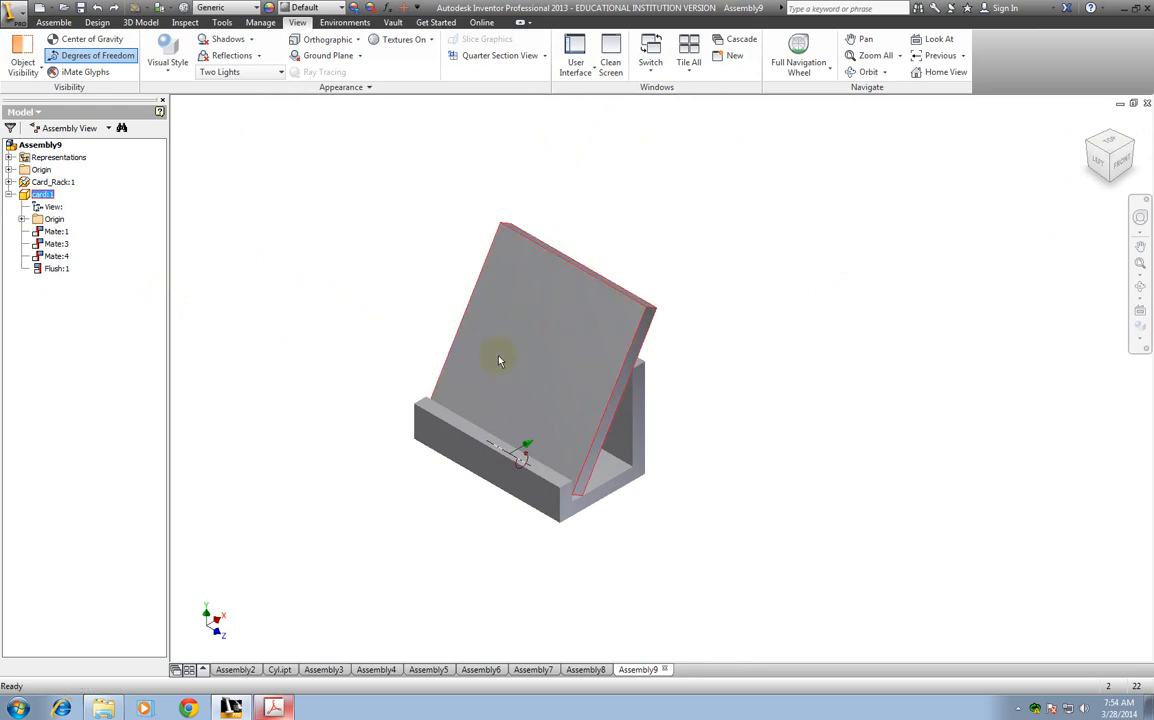
pyautogui.click(88, 55)
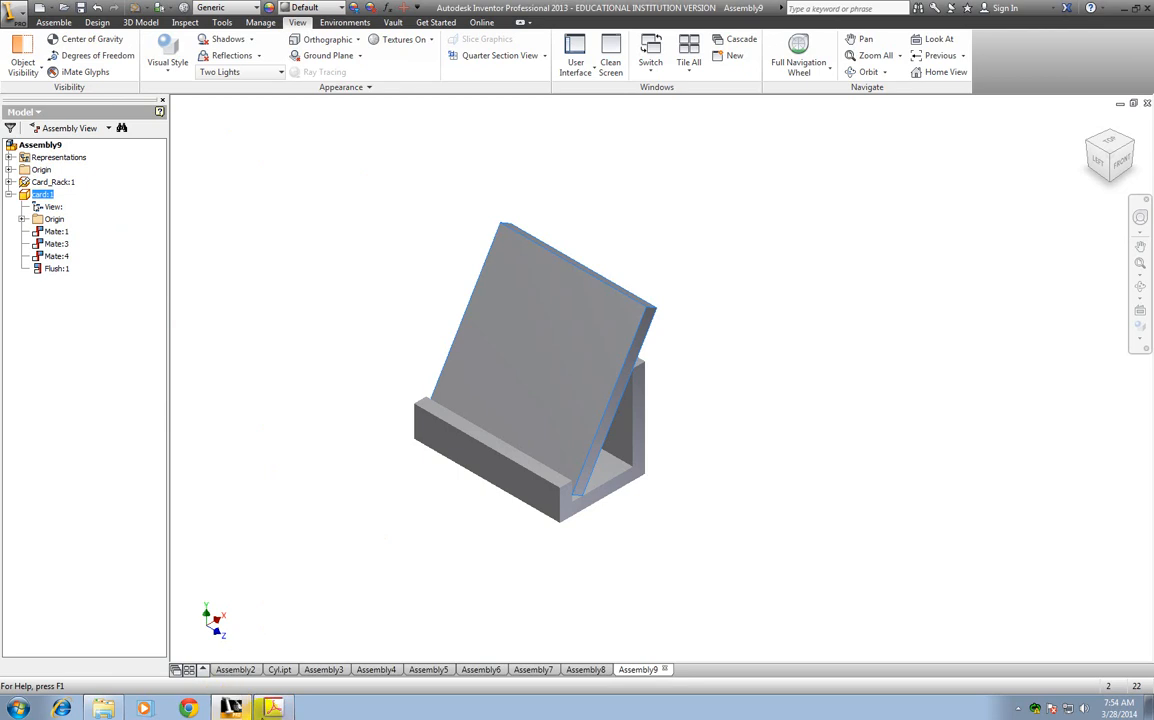
# Step: Switch to the constraint handout in Adobe Acrobat and look back over the earlier exercises on page 1
pyautogui.click(273, 707)
pyautogui.scroll(20, 928, 455)
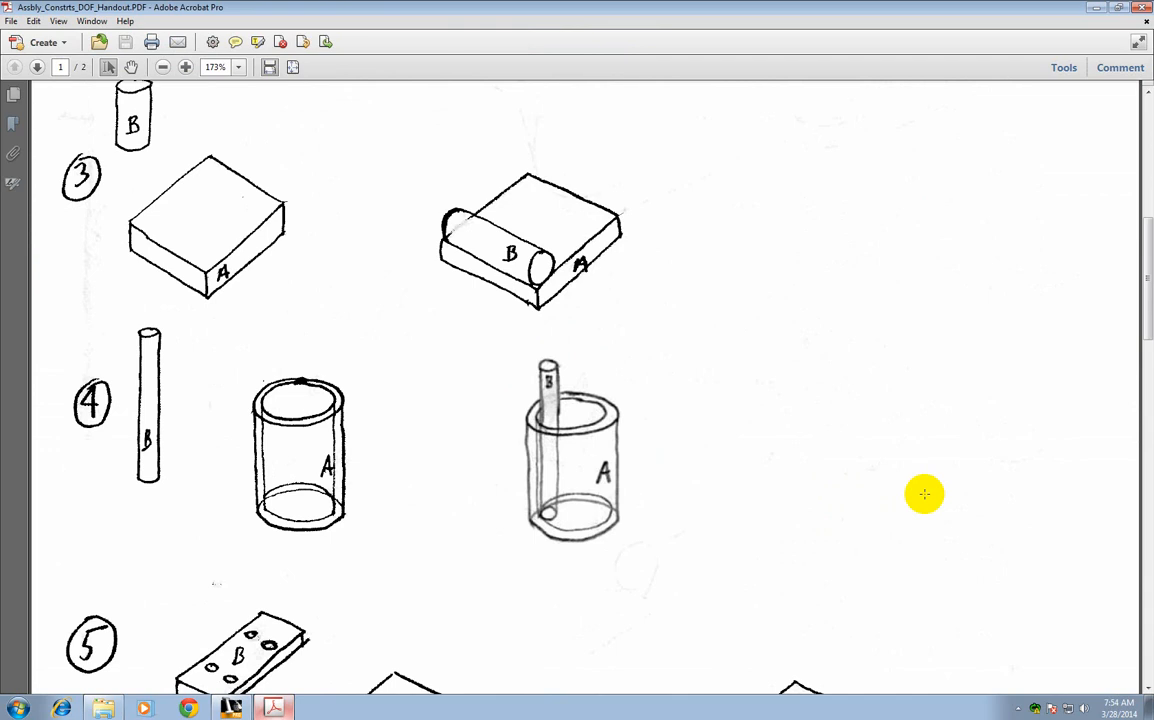
pyautogui.scroll(10, 907, 430)
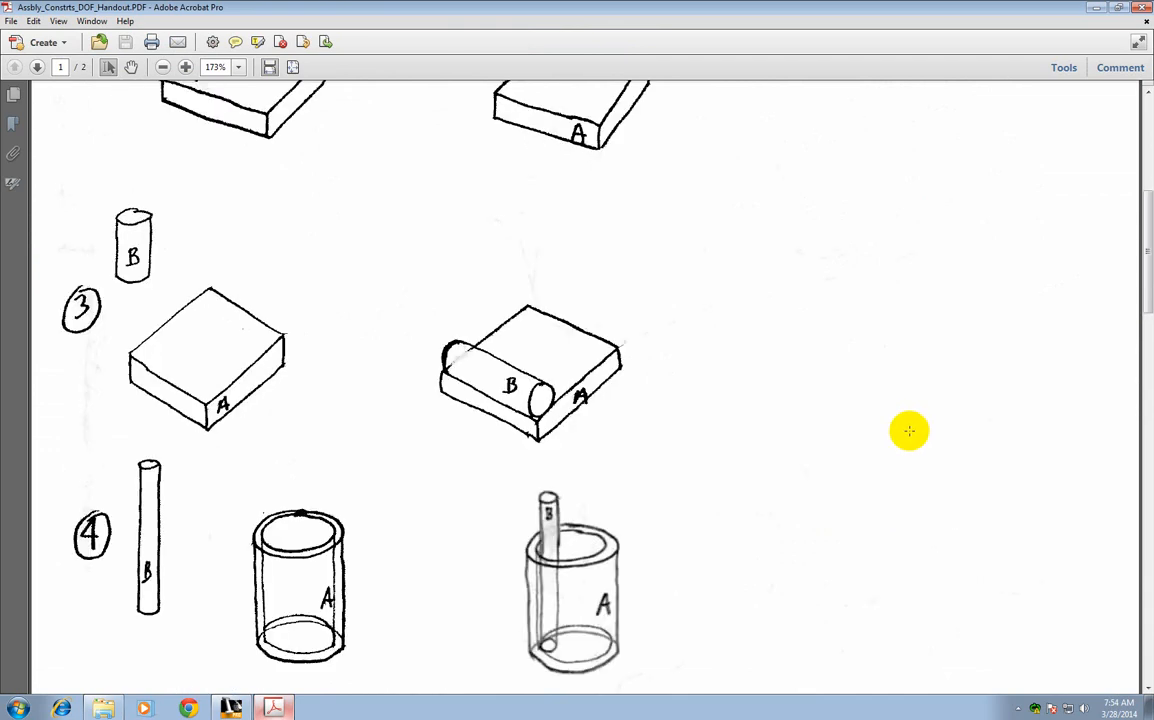